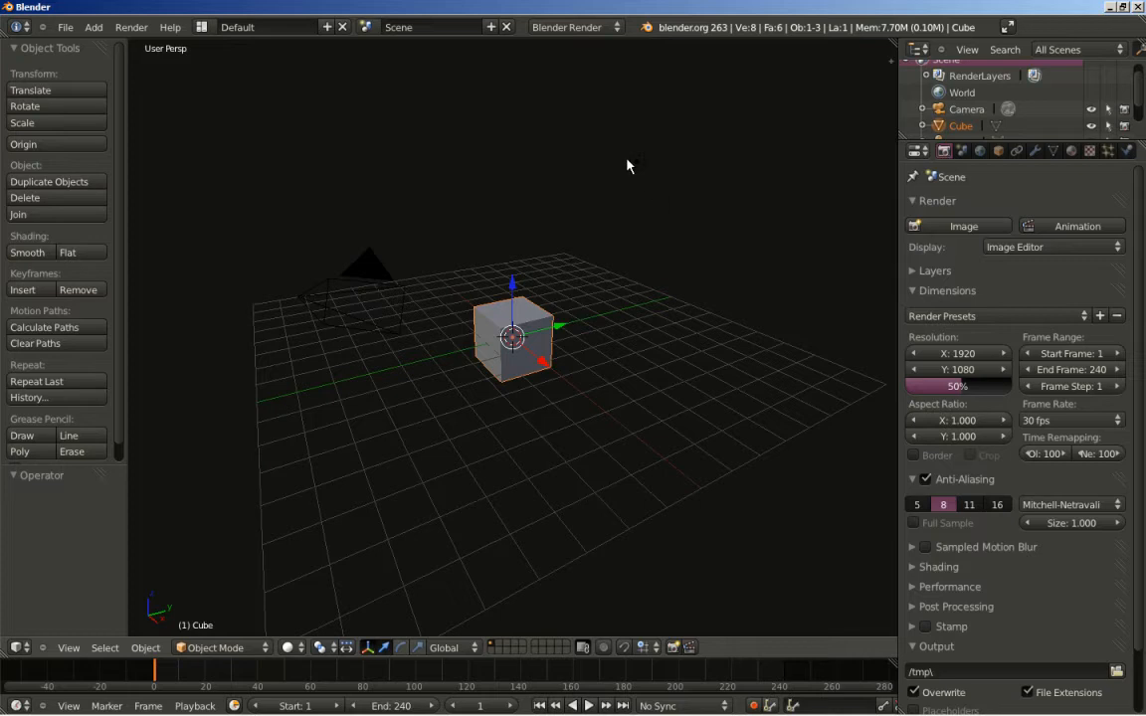
Delete the lamp from the scene.
{"action": "right_click", "coordinate": [637, 162]}
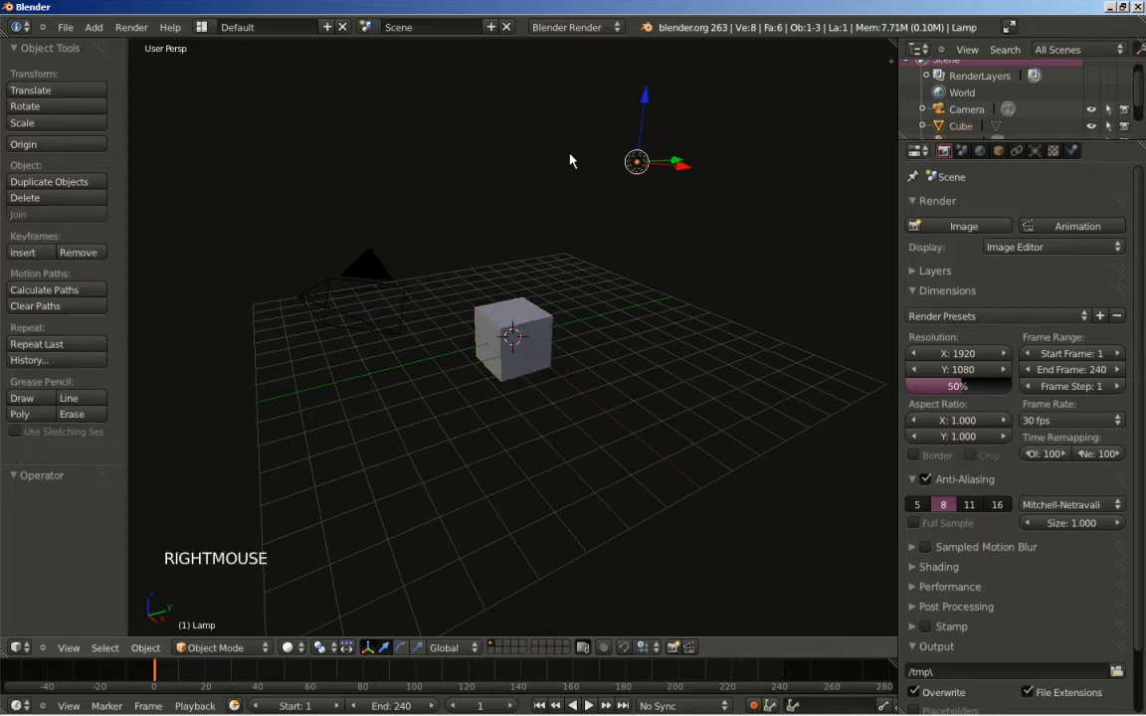
{"action": "key", "text": "Delete"}
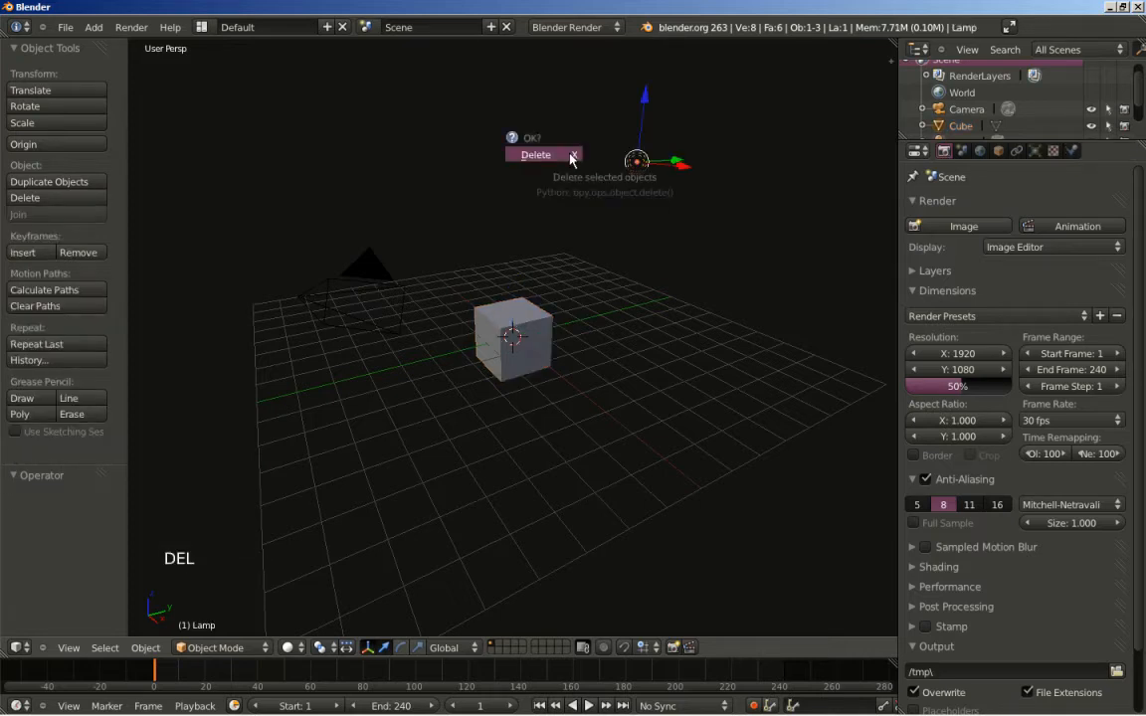
{"action": "left_click", "coordinate": [573, 156]}
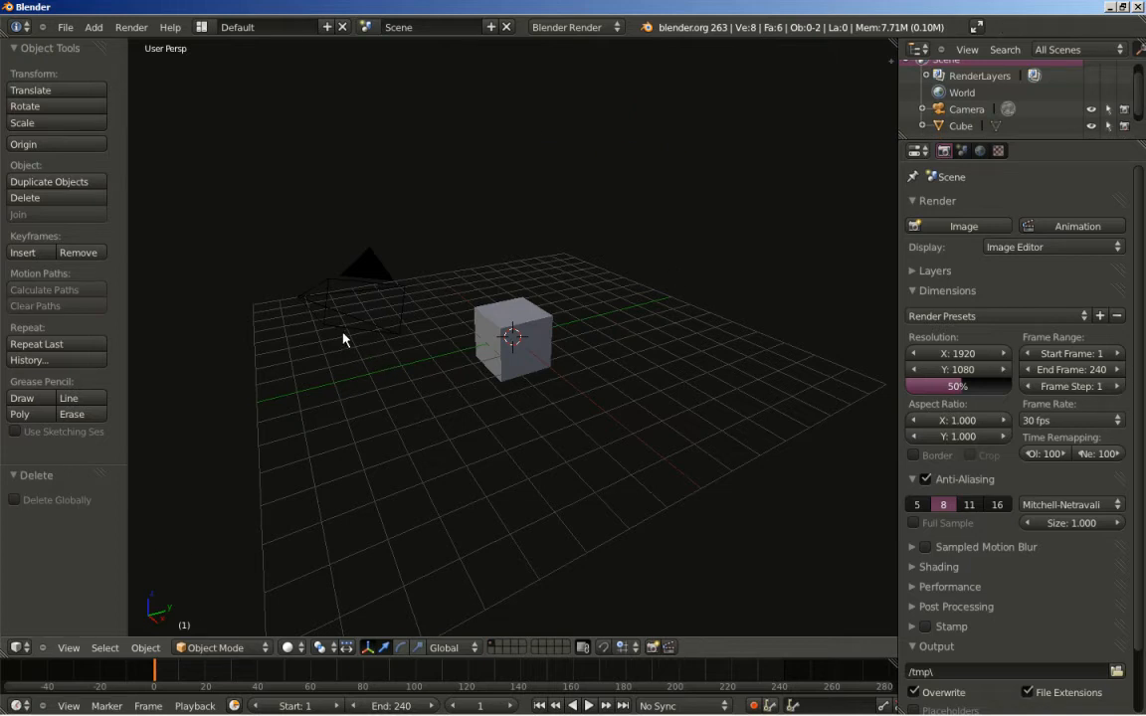
Set the camera's location to X 30, Y -40 and Z 58.
{"action": "right_click", "coordinate": [302, 297]}
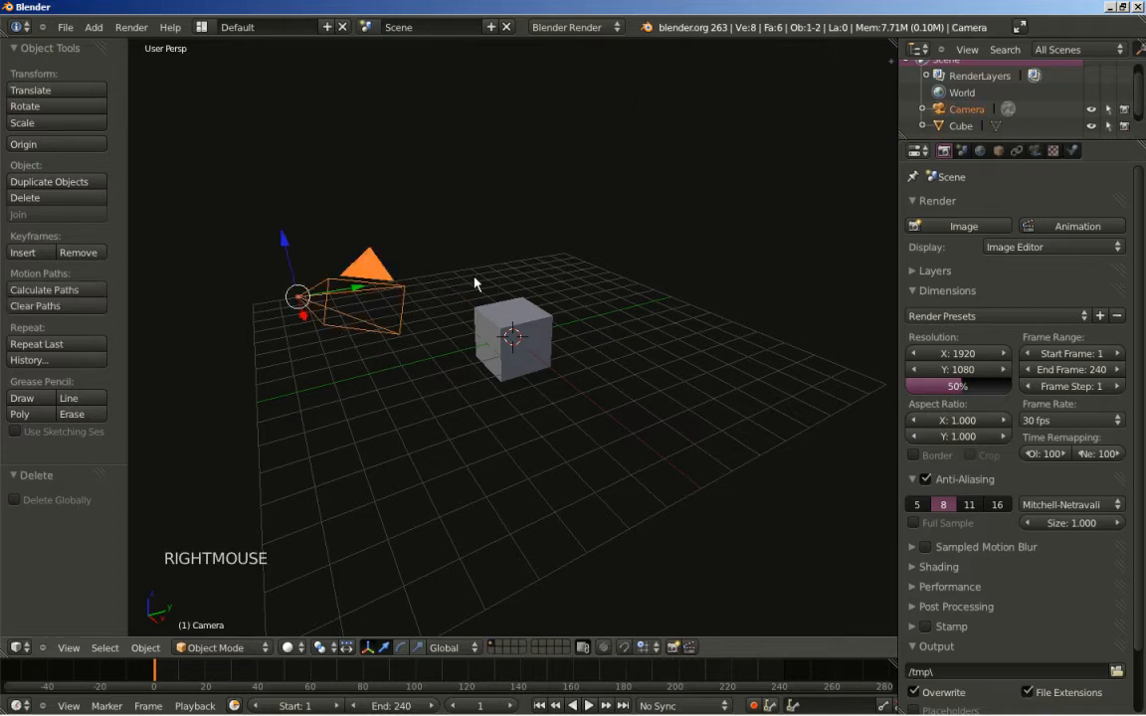
{"action": "left_click", "coordinate": [998, 150]}
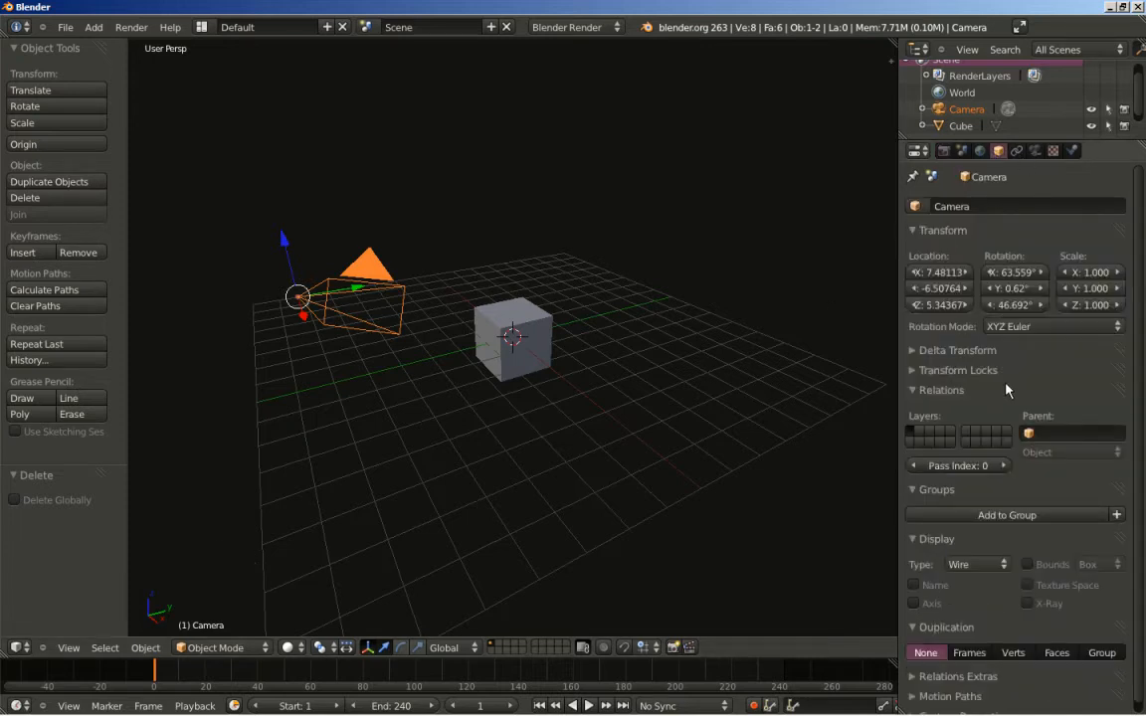
{"action": "left_click", "coordinate": [924, 271]}
{"action": "type", "text": "30"}
{"action": "key", "text": "Return"}
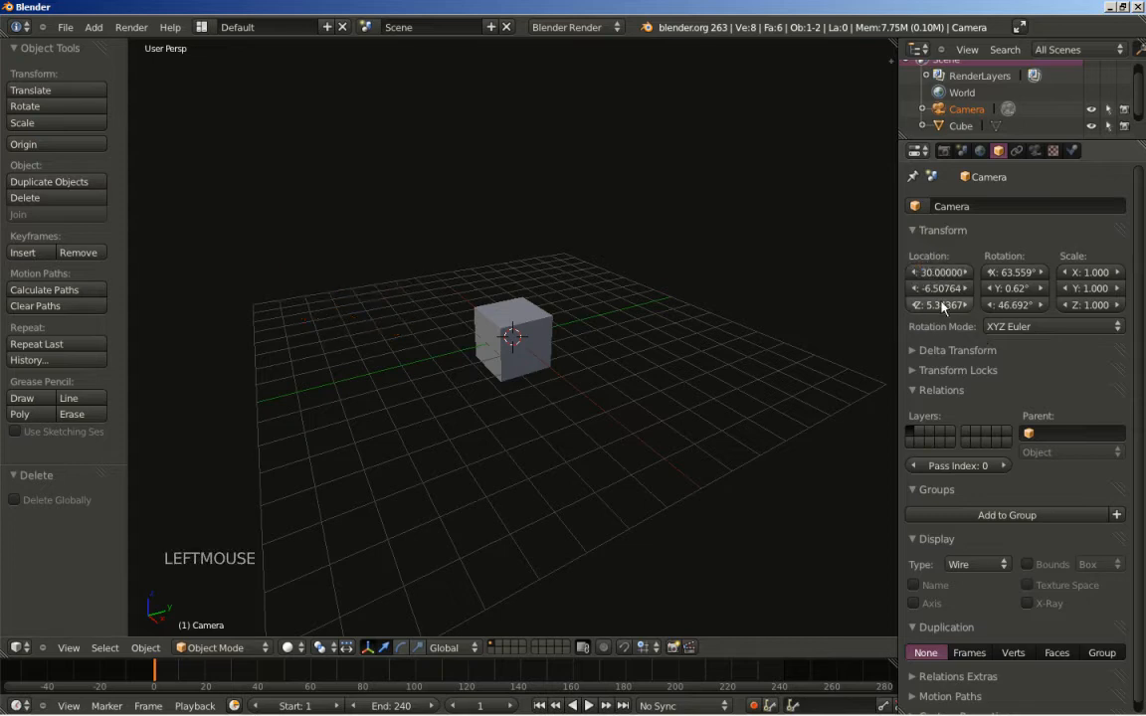
{"action": "left_click", "coordinate": [935, 288]}
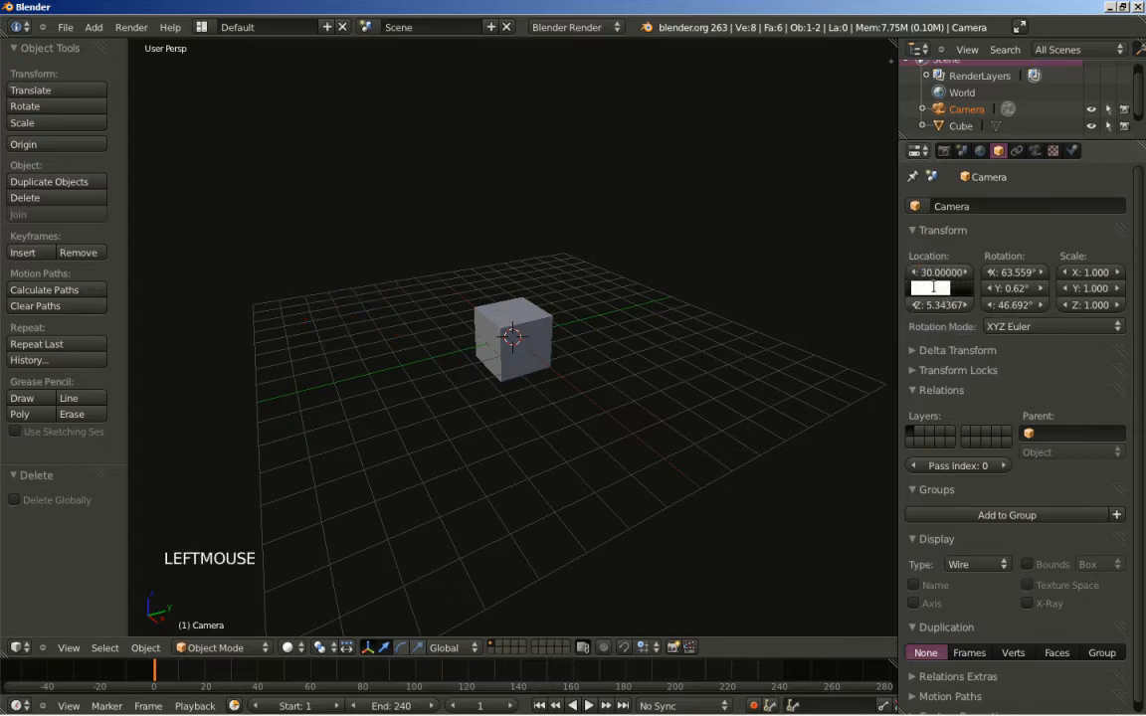
{"action": "type", "text": "-40"}
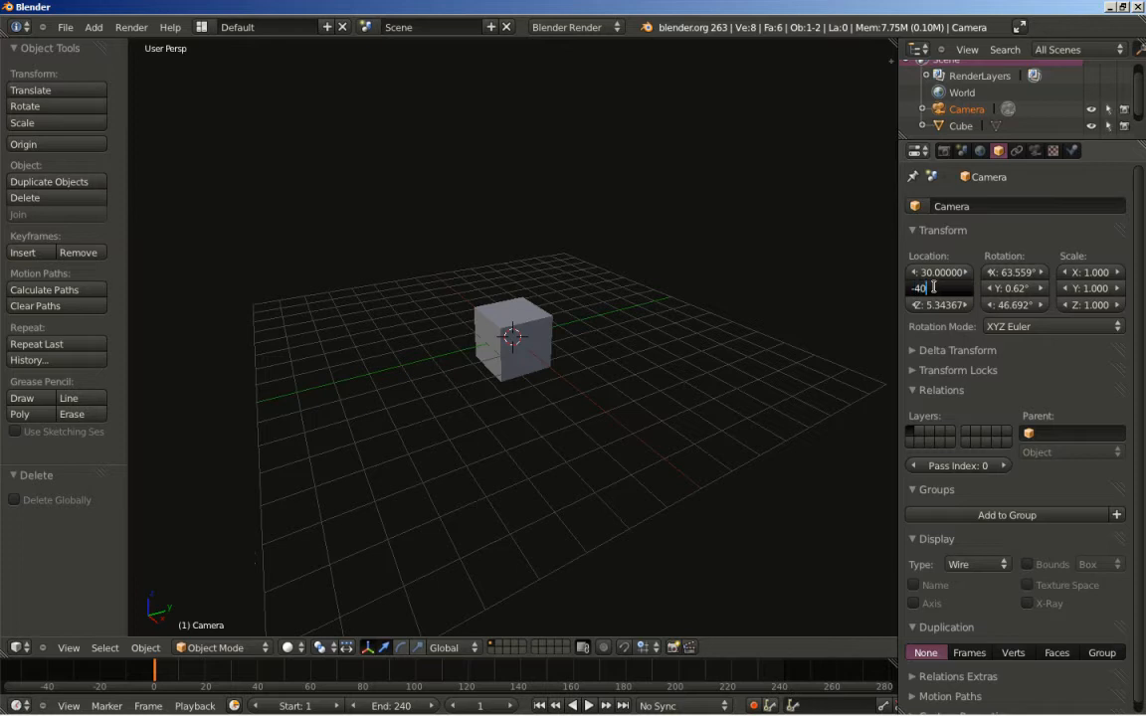
{"action": "key", "text": "Return"}
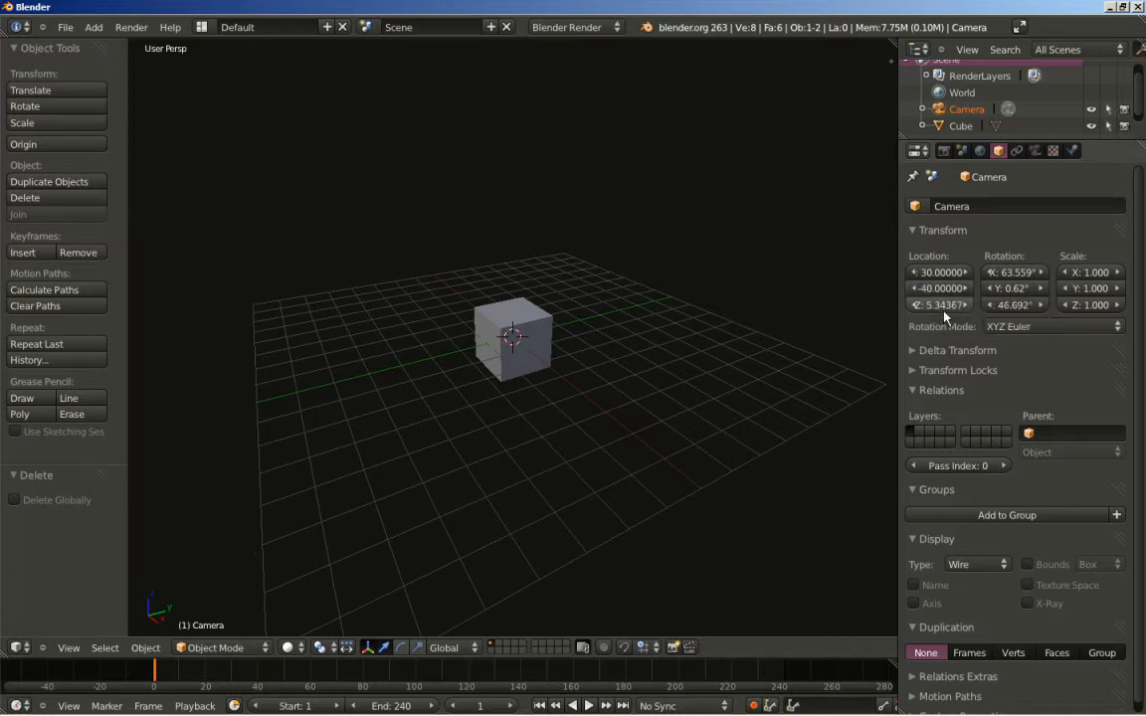
{"action": "left_click", "coordinate": [942, 310]}
{"action": "type", "text": "58"}
{"action": "key", "text": "Return"}
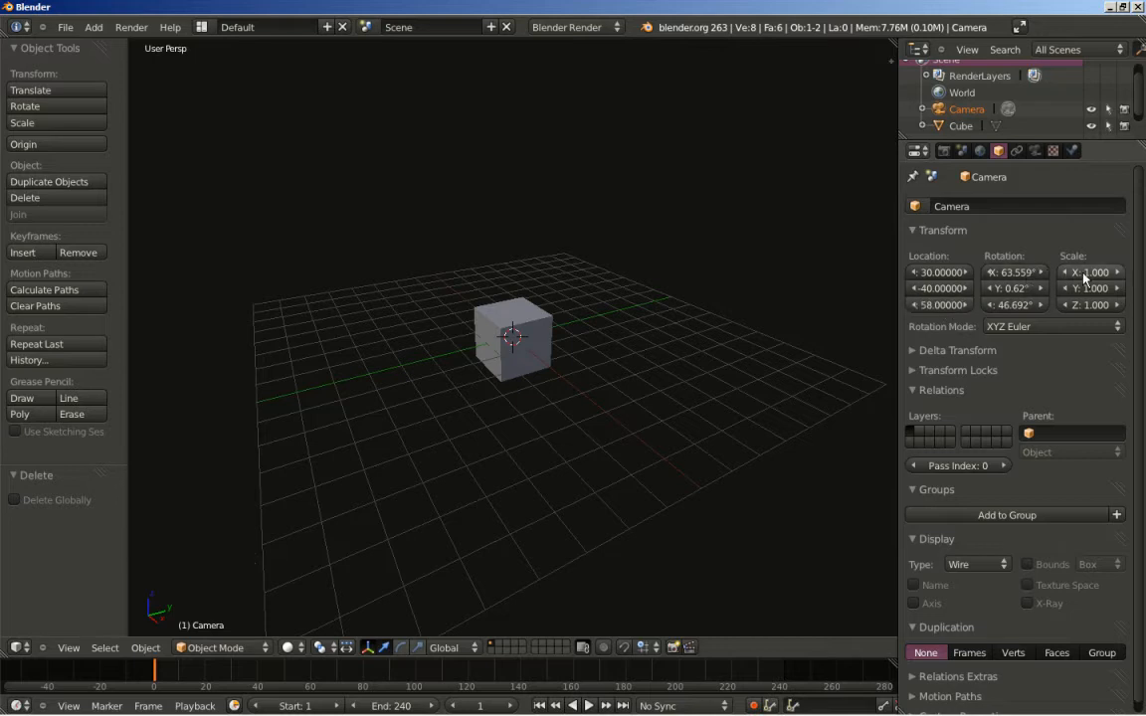
Set the camera's rotation to X 56°, Y 0° and Z 45°.
{"action": "left_click", "coordinate": [1001, 270]}
{"action": "type", "text": "56"}
{"action": "key", "text": "Return"}
{"action": "left_click", "coordinate": [1010, 288]}
{"action": "type", "text": "0"}
{"action": "key", "text": "Return"}
{"action": "left_click", "coordinate": [1015, 305]}
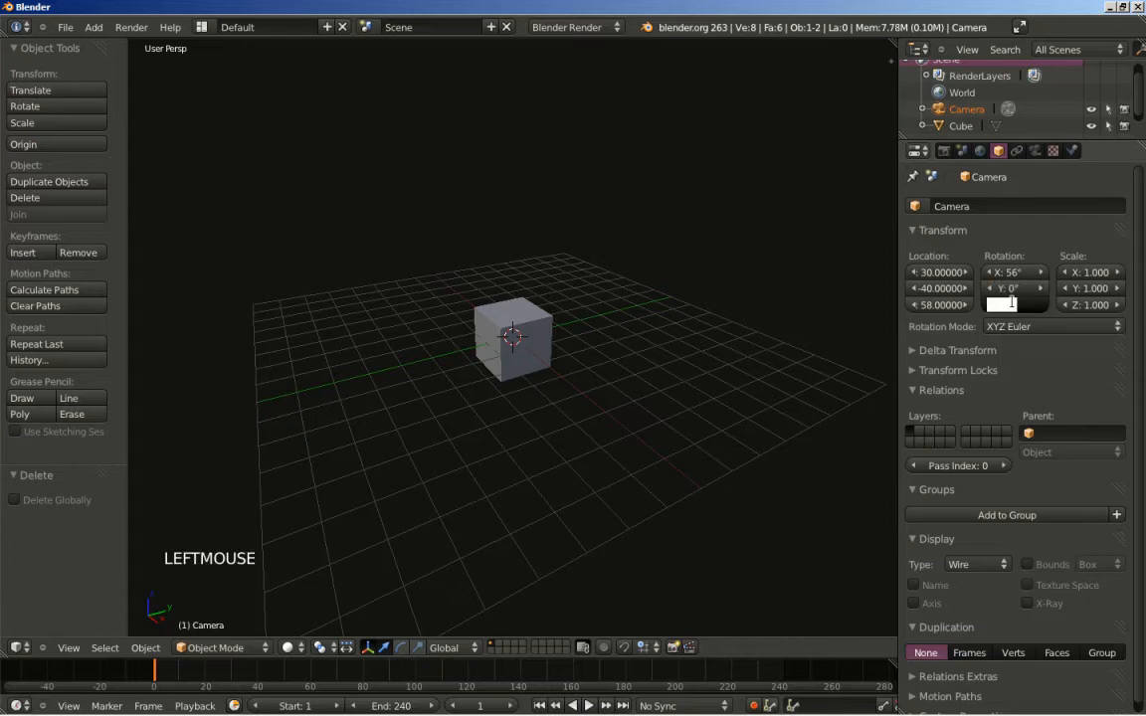
{"action": "type", "text": "45"}
{"action": "key", "text": "Return"}
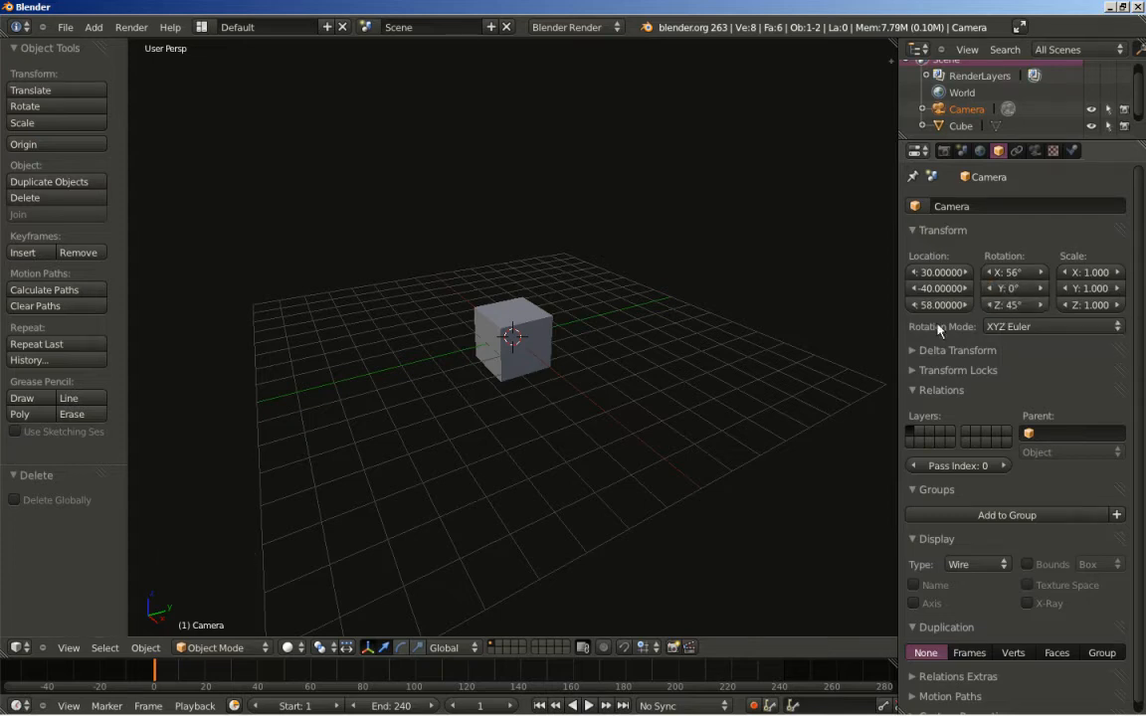
{"action": "scroll", "coordinate": [572, 368], "scroll_direction": "down", "scroll_amount": 2}
{"action": "scroll", "coordinate": [543, 355], "scroll_direction": "up", "scroll_amount": 1}
{"action": "scroll", "coordinate": [543, 355], "scroll_direction": "up", "scroll_amount": 1}
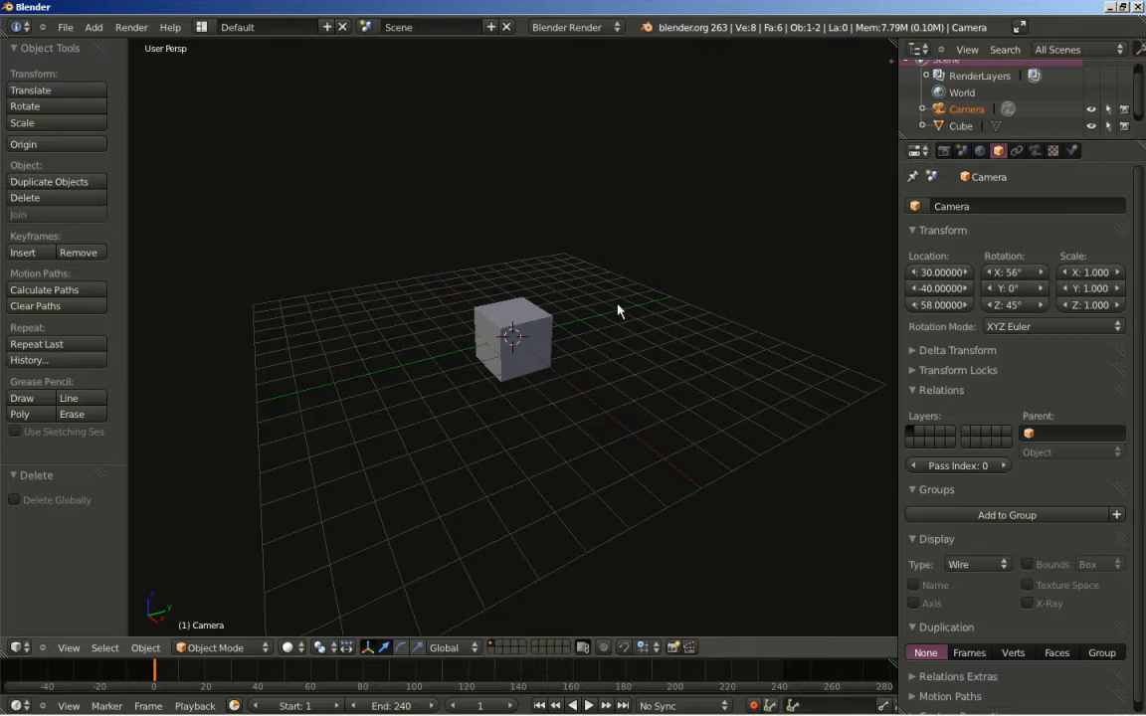
Move the cube in top view, snapped to the grid, to X -8 and Y -8.
{"action": "right_click", "coordinate": [523, 313]}
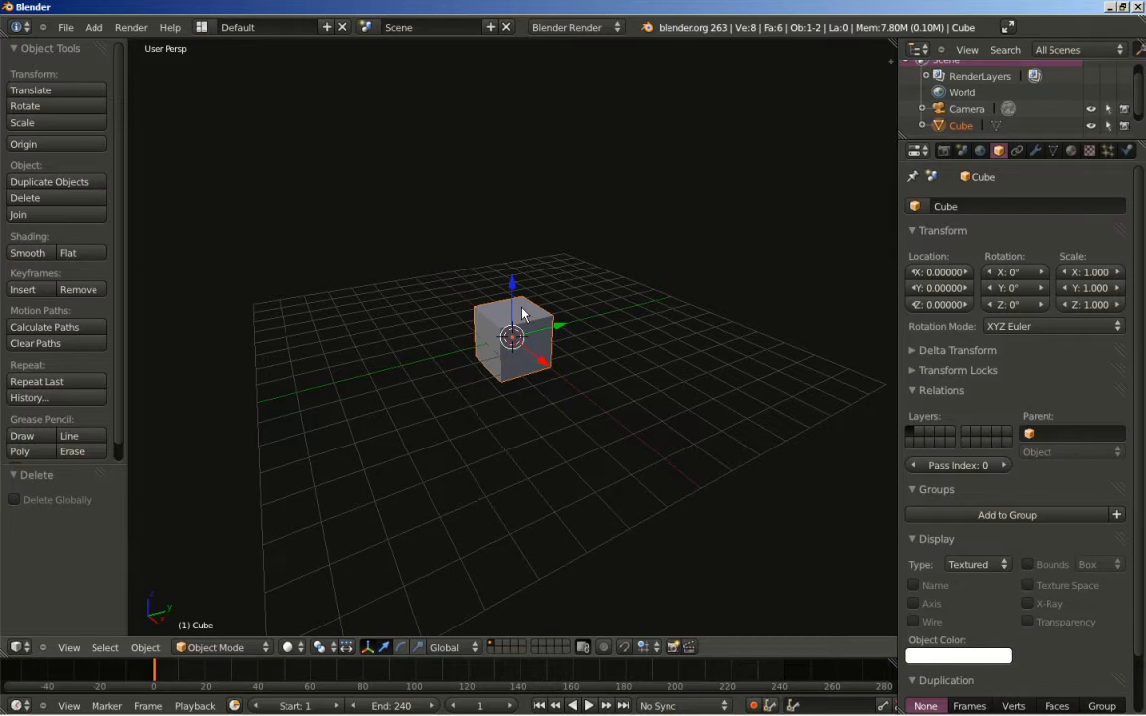
{"action": "key", "text": "KP_7"}
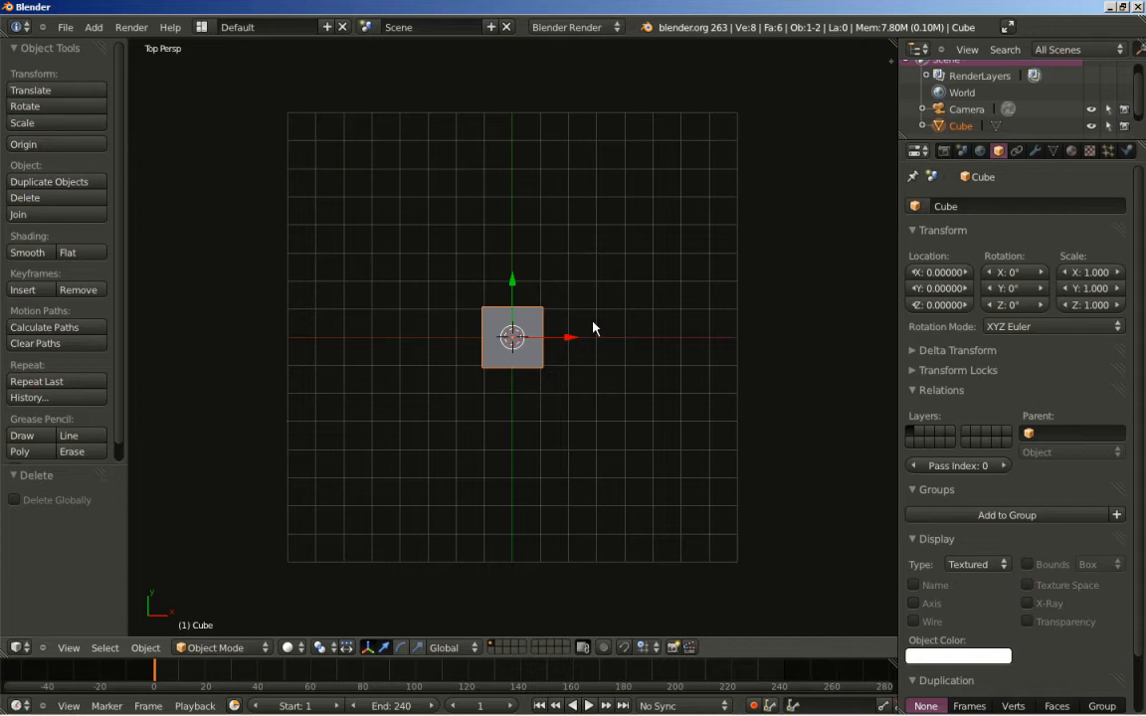
{"action": "key", "text": "g"}
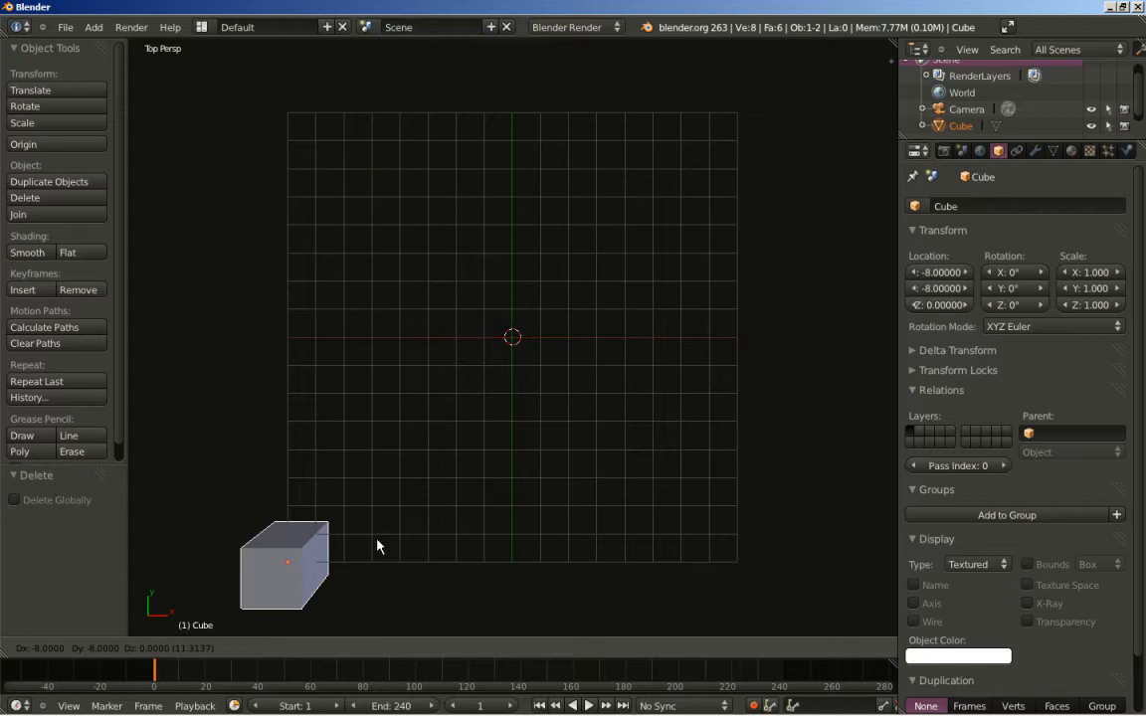
{"action": "left_click", "coordinate": [377, 546], "text": "ctrl"}
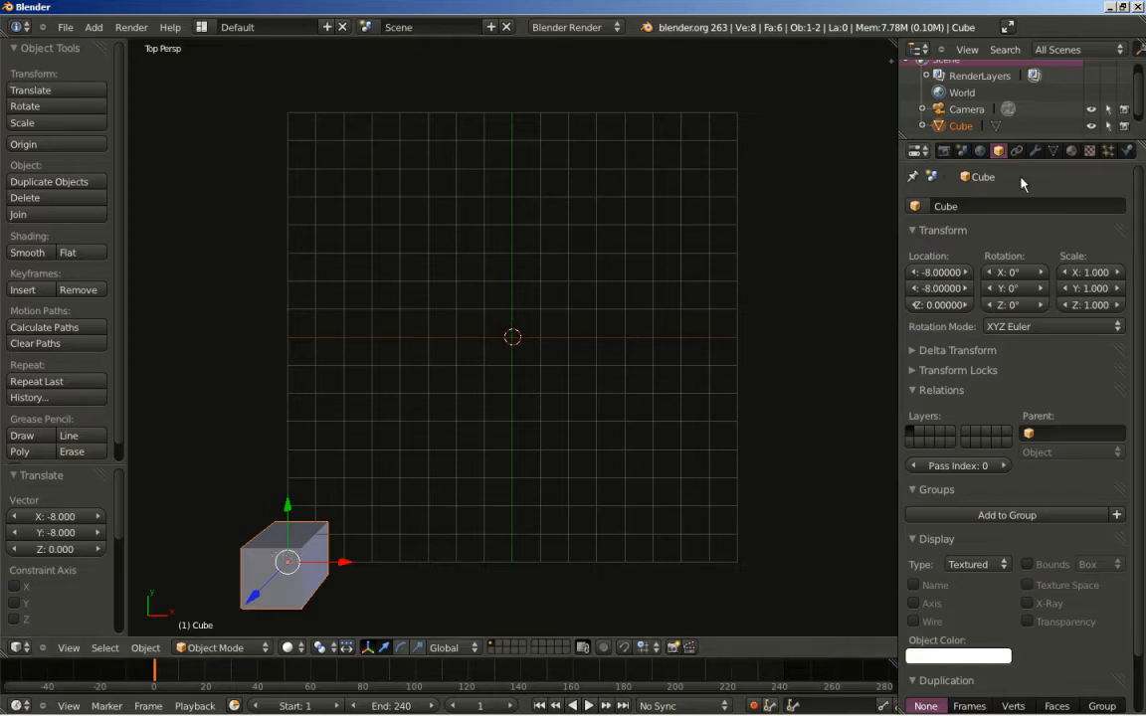
Add an Array modifier to the cube and set its count to 9.
{"action": "left_click", "coordinate": [1035, 151]}
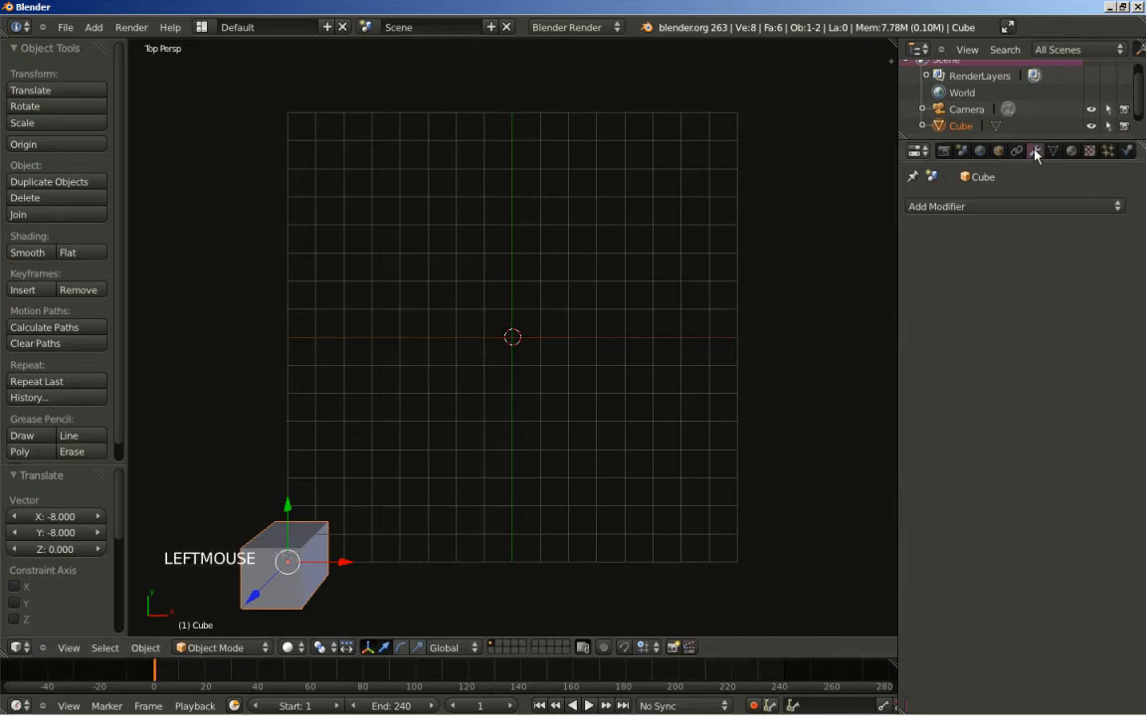
{"action": "left_click", "coordinate": [1001, 209]}
{"action": "left_click", "coordinate": [764, 247]}
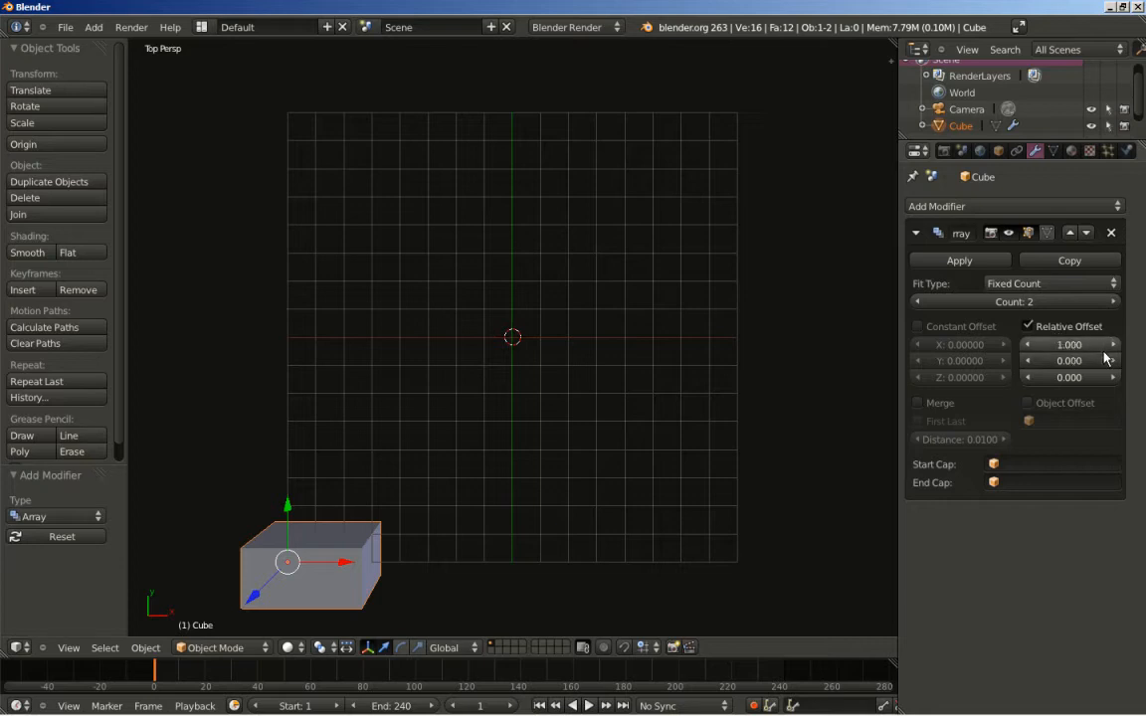
{"action": "left_click", "coordinate": [1113, 302]}
{"action": "left_click", "coordinate": [1113, 301]}
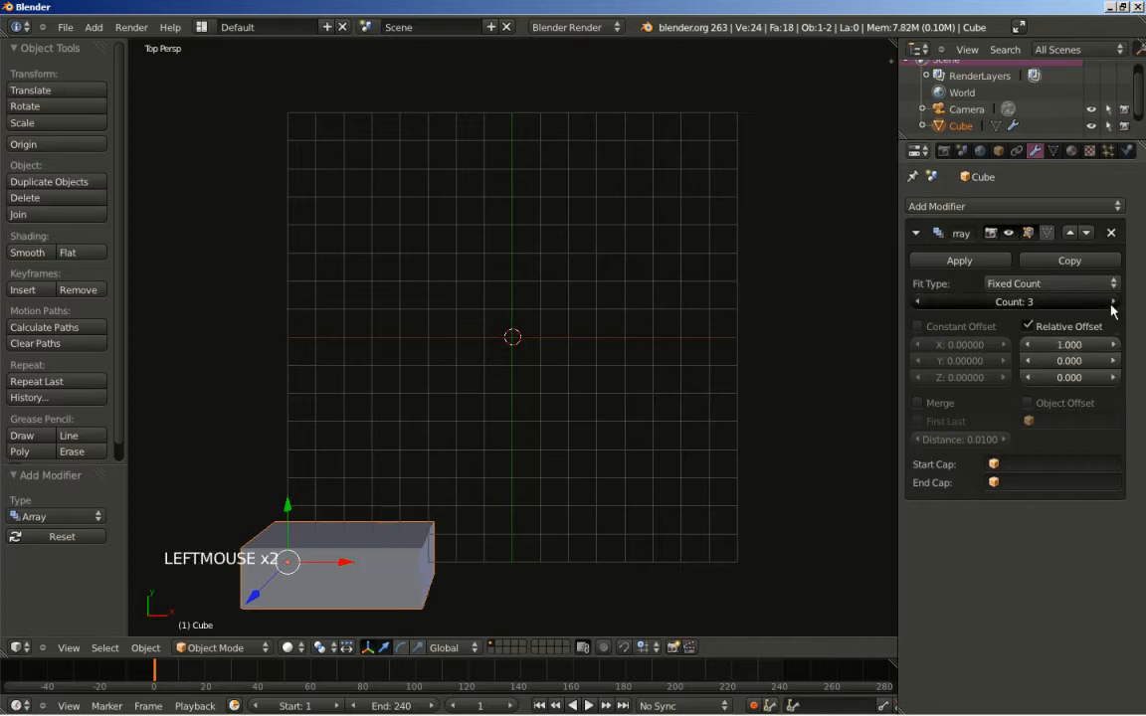
{"action": "left_click", "coordinate": [1112, 301]}
{"action": "left_click", "coordinate": [1113, 301]}
{"action": "left_click", "coordinate": [1113, 301]}
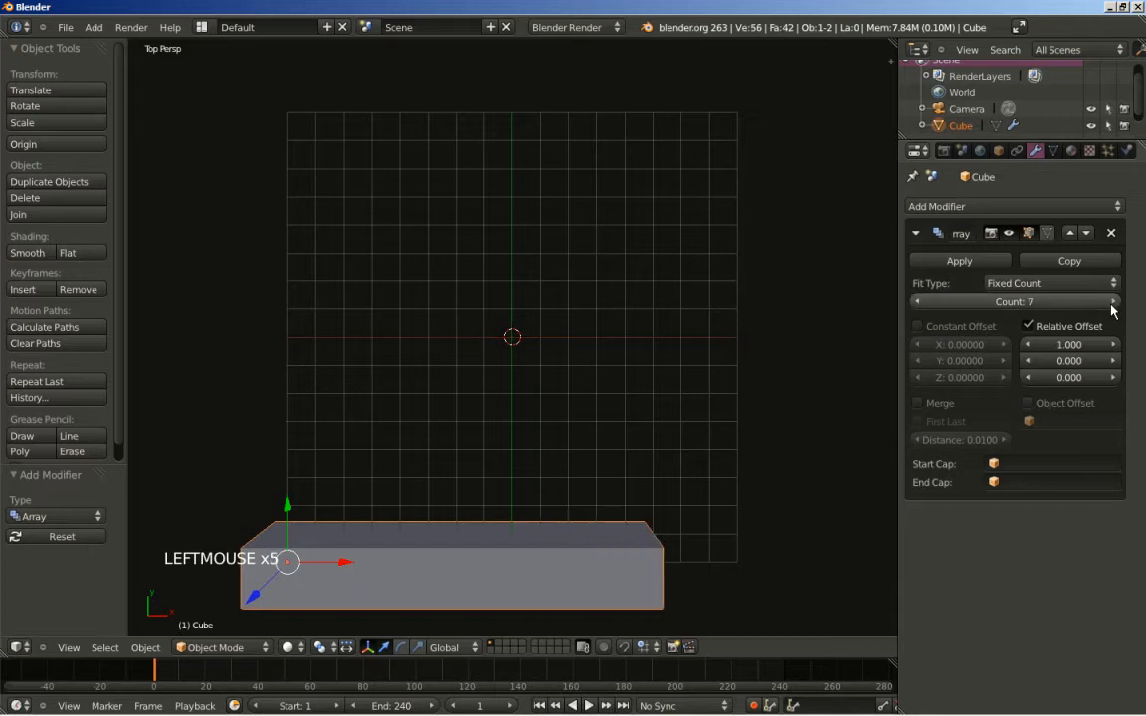
{"action": "left_click", "coordinate": [1113, 301]}
{"action": "left_click", "coordinate": [1113, 302]}
{"action": "left_click", "coordinate": [1113, 301]}
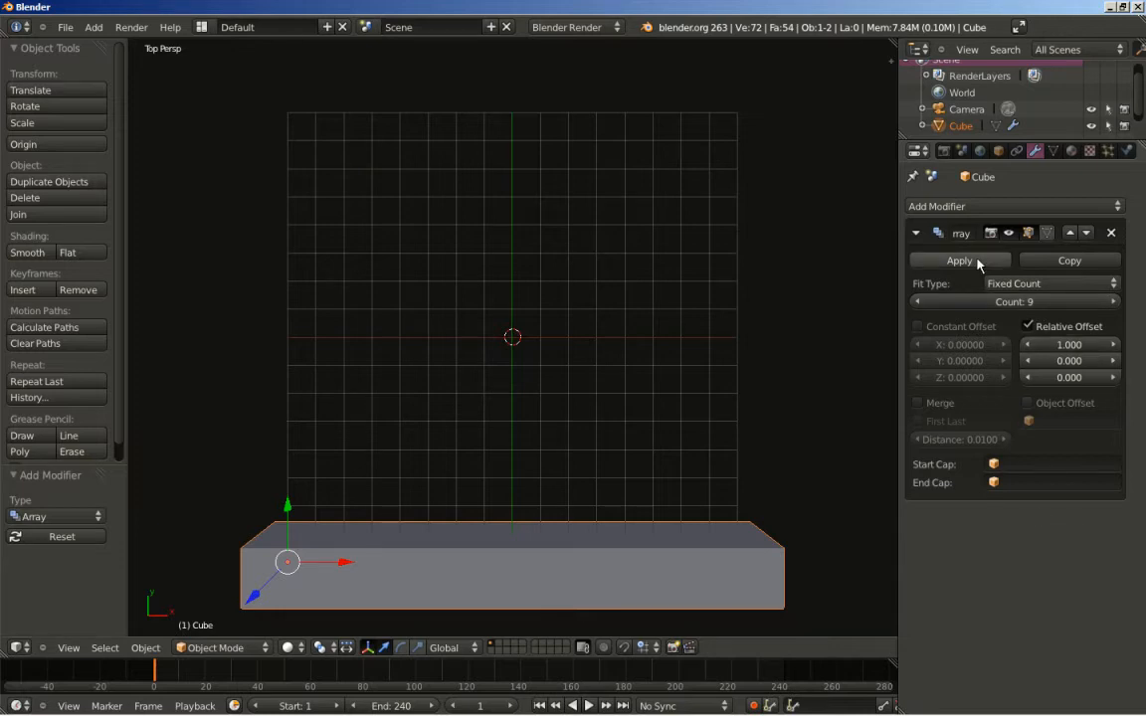
Add a second Array modifier to the cube with a count of 9.
{"action": "left_click", "coordinate": [979, 206]}
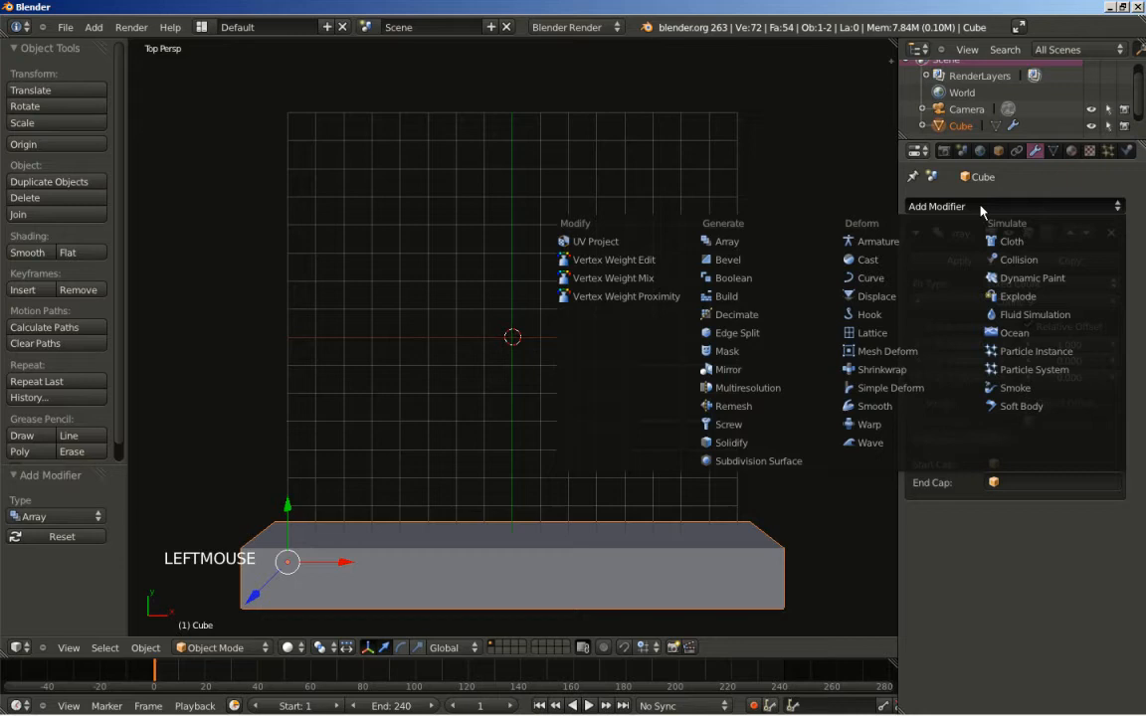
{"action": "left_click", "coordinate": [775, 240]}
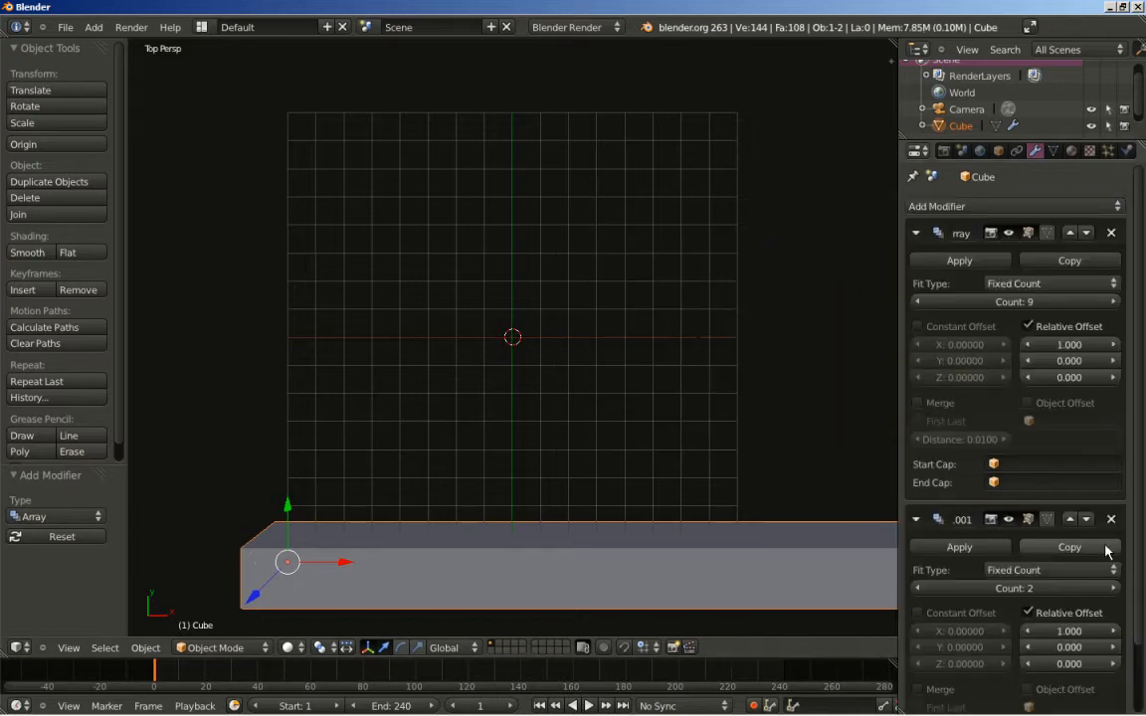
{"action": "left_click", "coordinate": [1022, 586]}
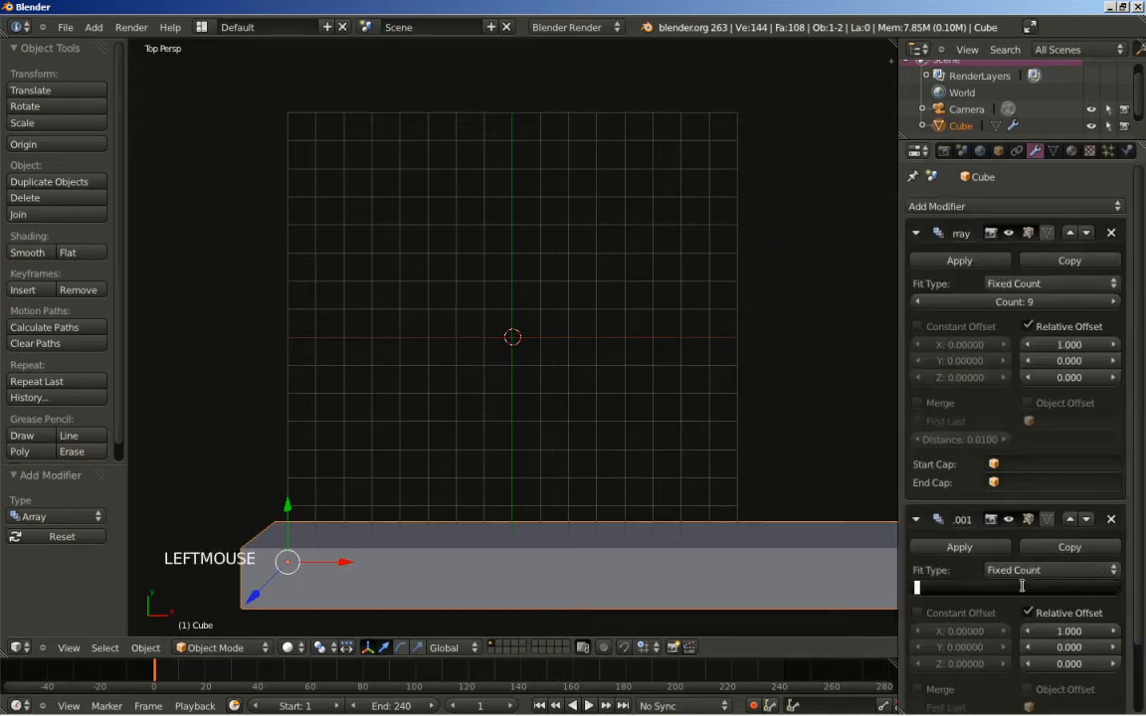
{"action": "type", "text": "9"}
{"action": "key", "text": "Return"}
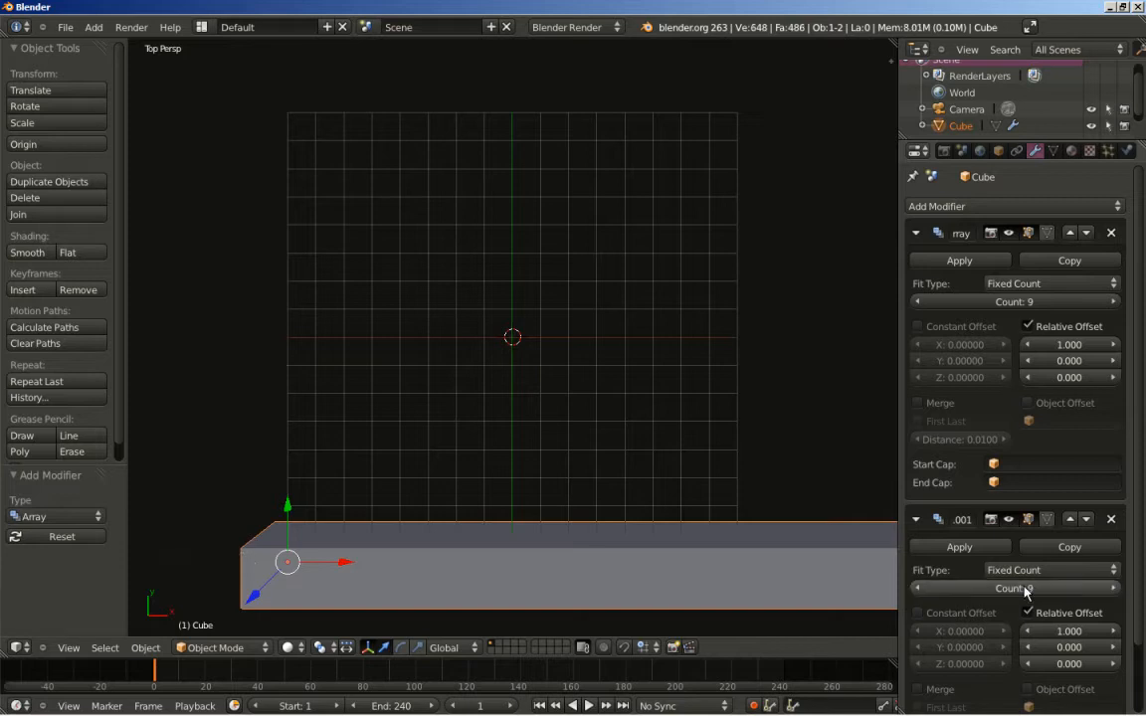
Set the second Array modifier's relative offset to 0 in X and 1 in Y.
{"action": "left_click", "coordinate": [1066, 634]}
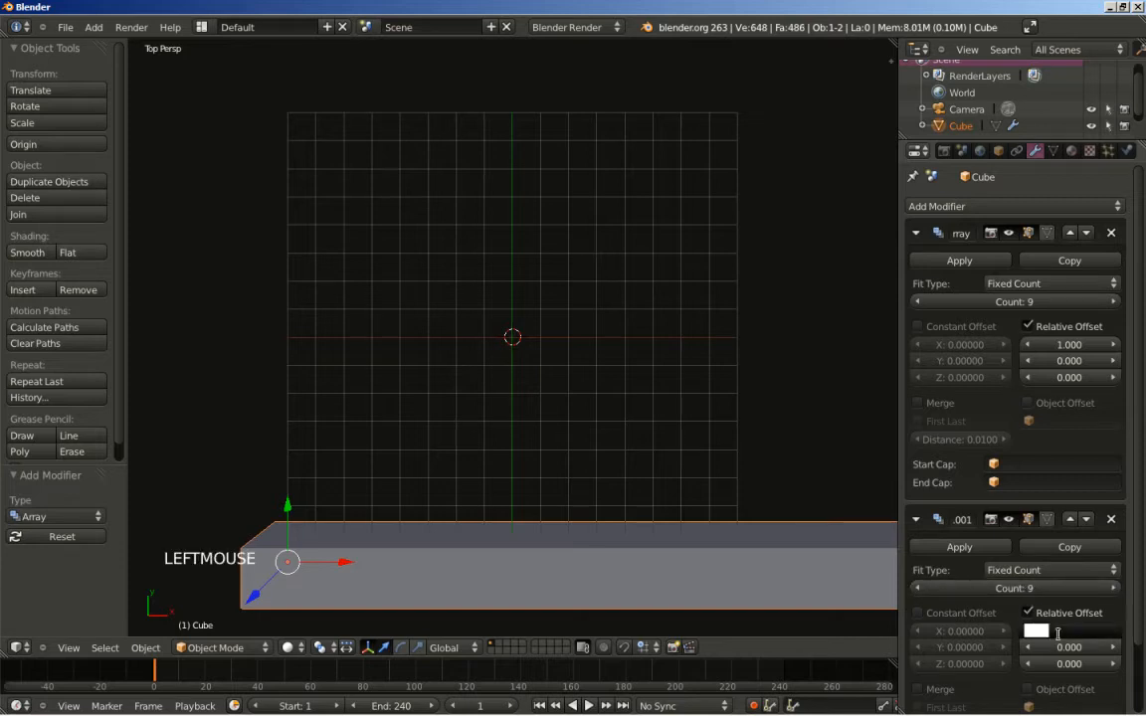
{"action": "type", "text": "0"}
{"action": "key", "text": "Return"}
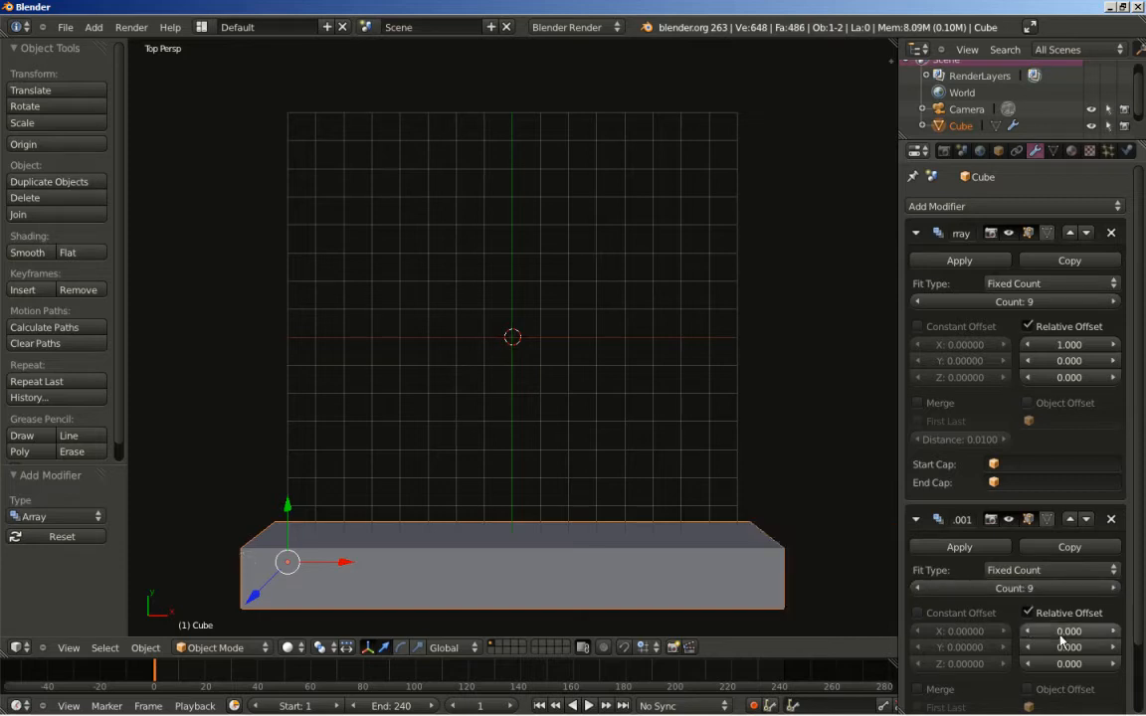
{"action": "left_click", "coordinate": [1059, 652]}
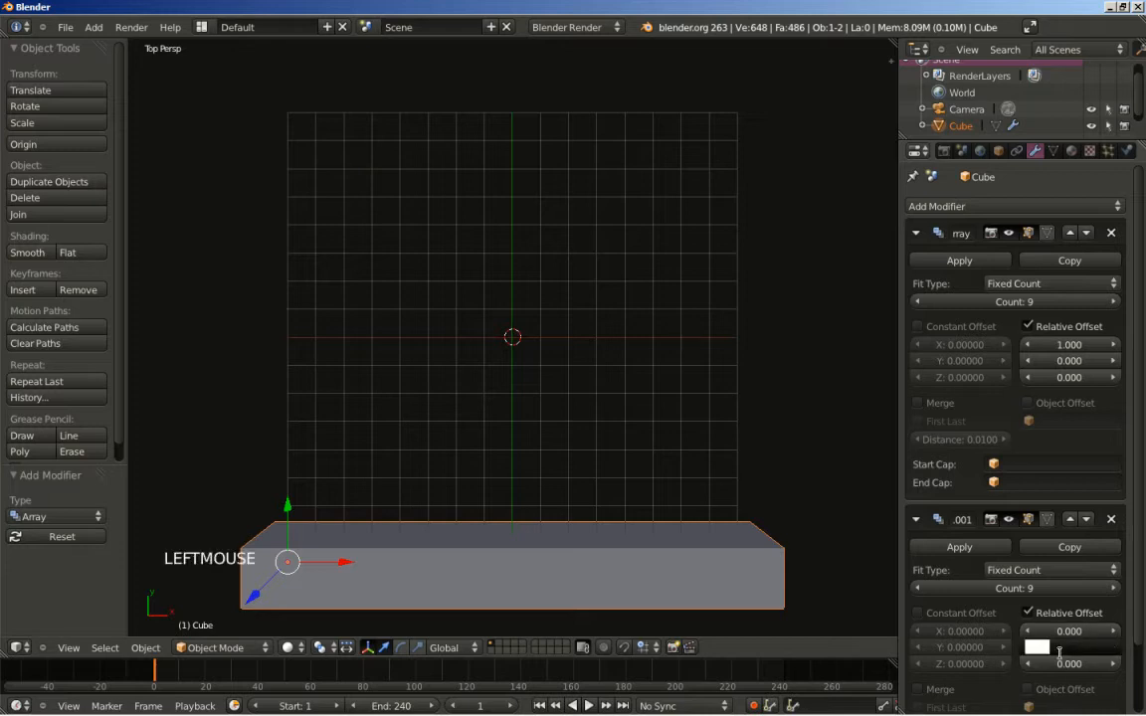
{"action": "type", "text": "1"}
{"action": "key", "text": "Return"}
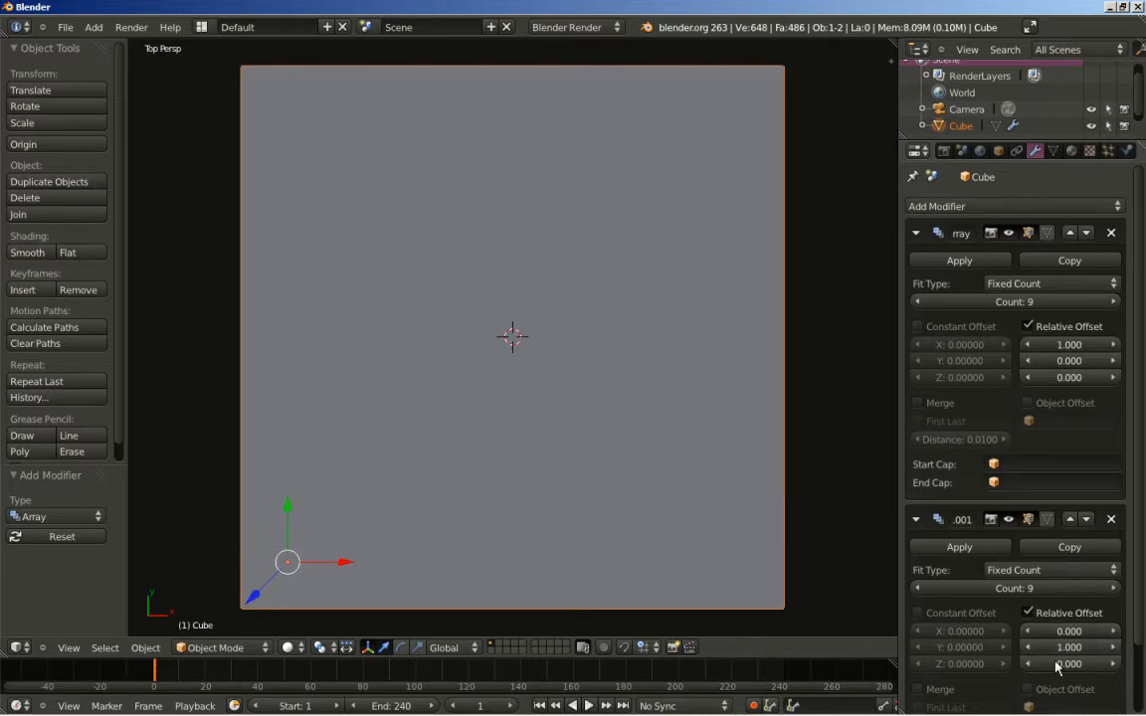
Collapse the settings of both Array modifiers on the cube.
{"action": "middle_click_drag", "start_coordinate": [662, 608], "coordinate": [612, 468]}
{"action": "scroll", "coordinate": [644, 551], "scroll_direction": "down", "scroll_amount": 2}
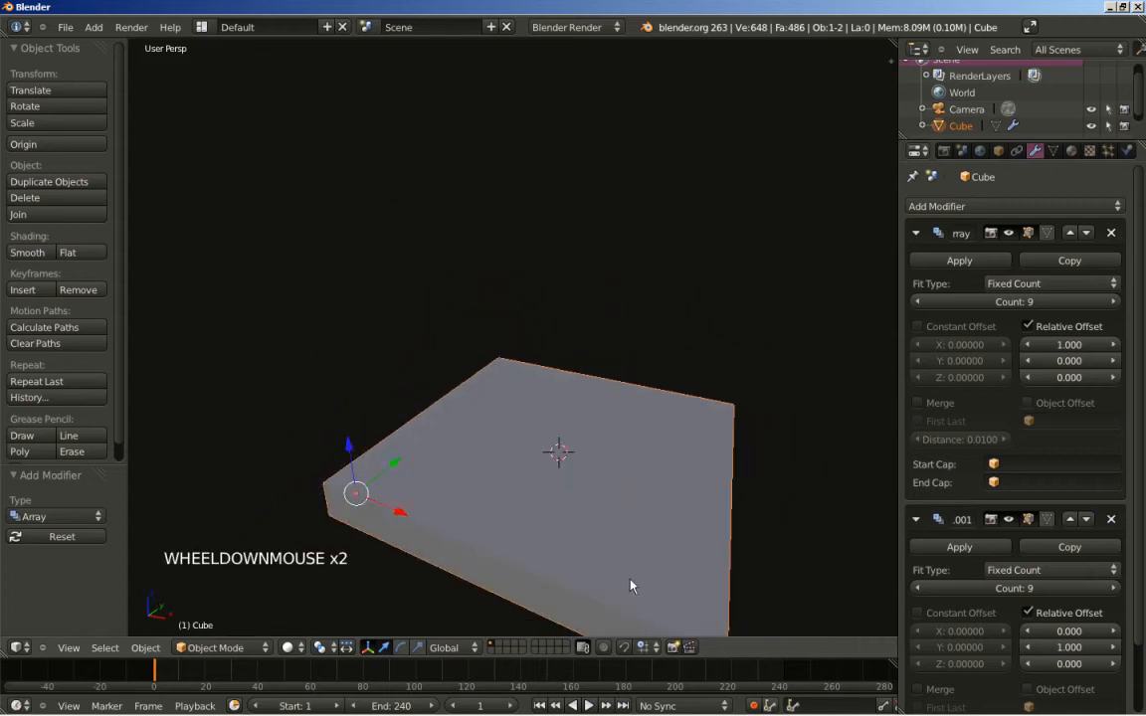
{"action": "middle_click_drag", "start_coordinate": [668, 567], "coordinate": [591, 447], "text": "shift"}
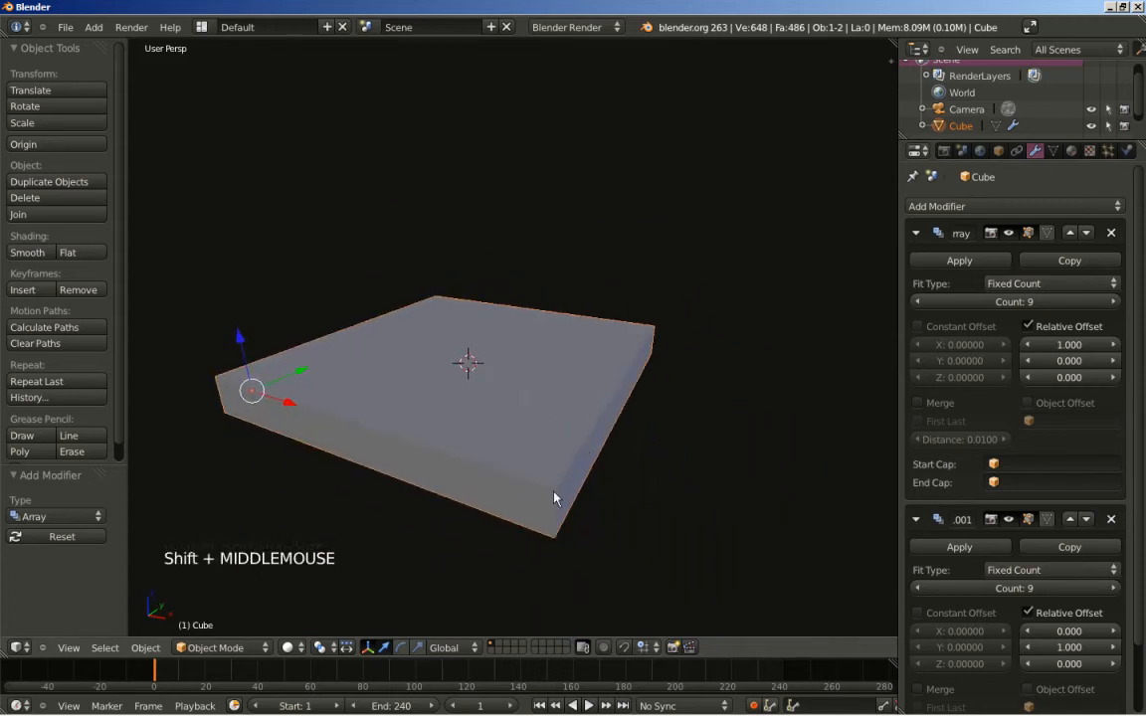
{"action": "left_click", "coordinate": [915, 233]}
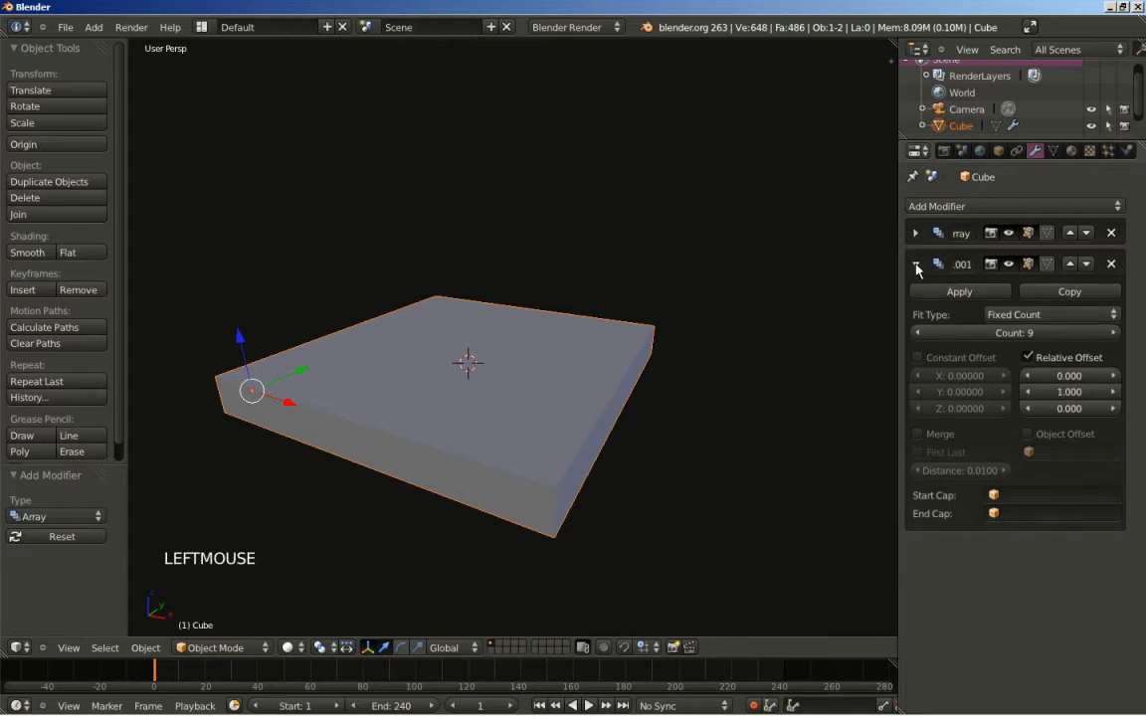
{"action": "left_click", "coordinate": [915, 267]}
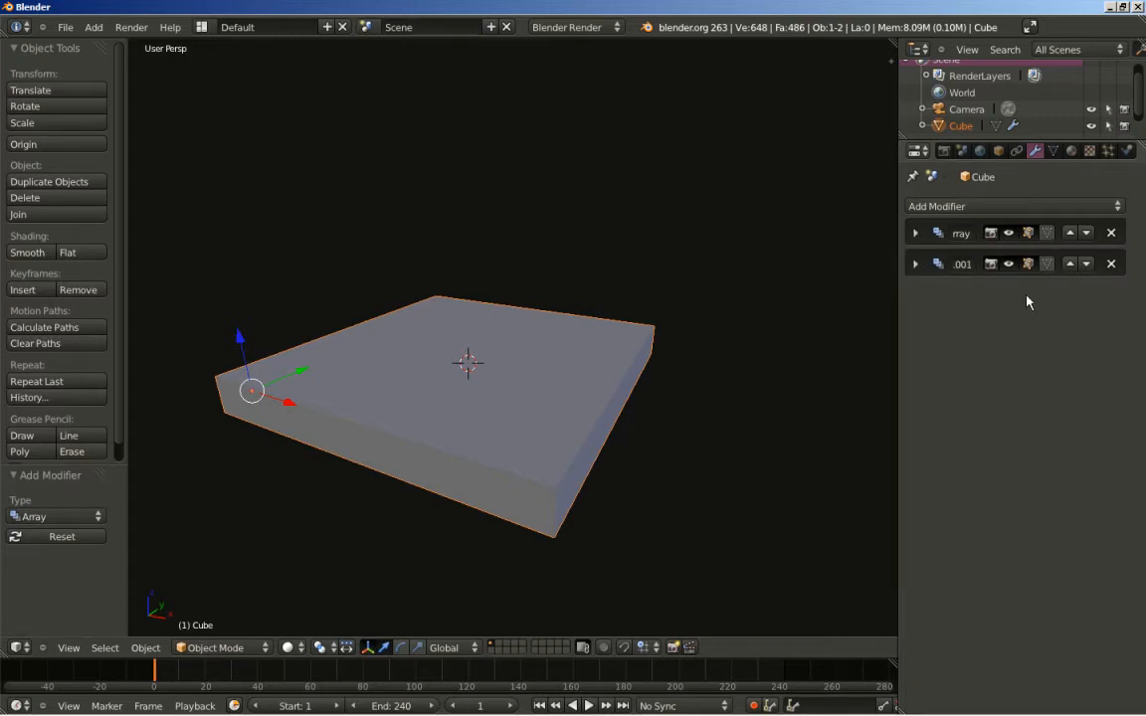
Add a Build modifier to the cube after the two Array modifiers.
{"action": "left_click", "coordinate": [1006, 207]}
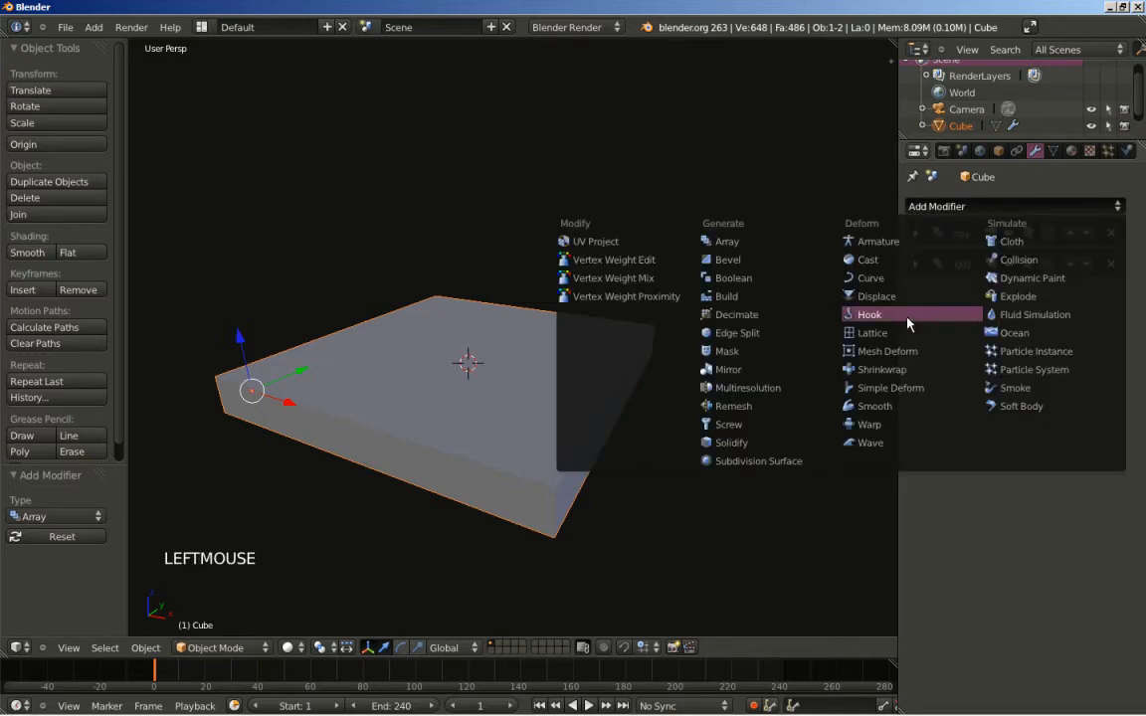
{"action": "left_click", "coordinate": [801, 297]}
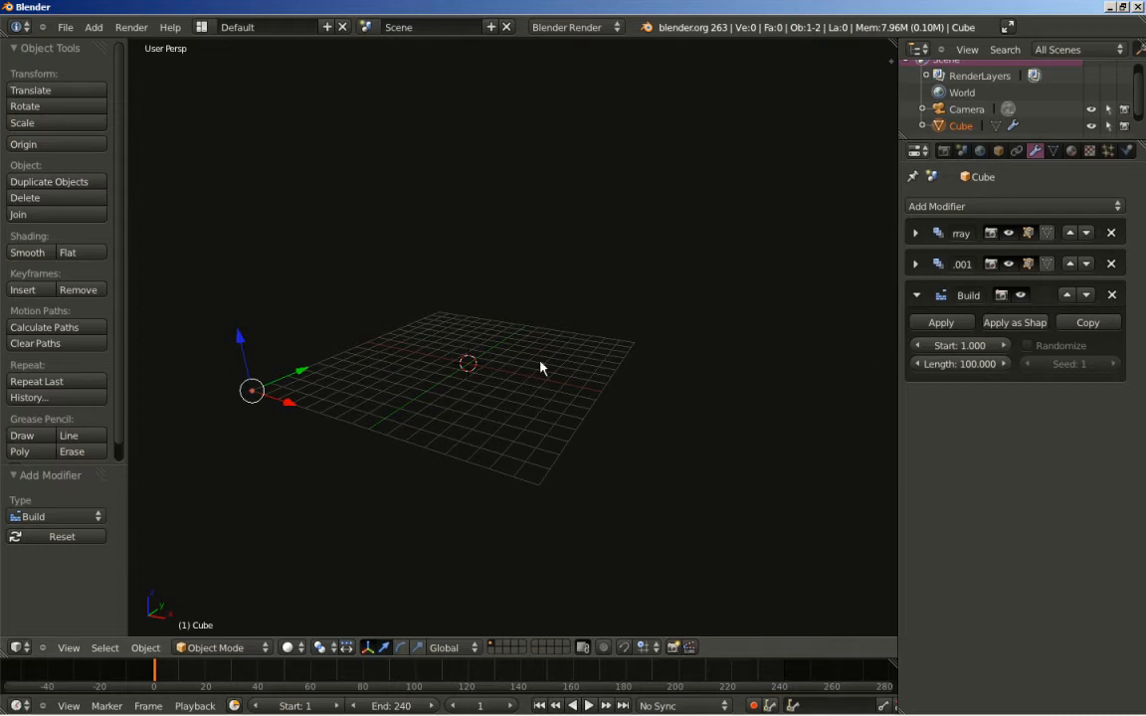
{"action": "middle_click_drag", "start_coordinate": [466, 361], "coordinate": [632, 384], "text": "shift"}
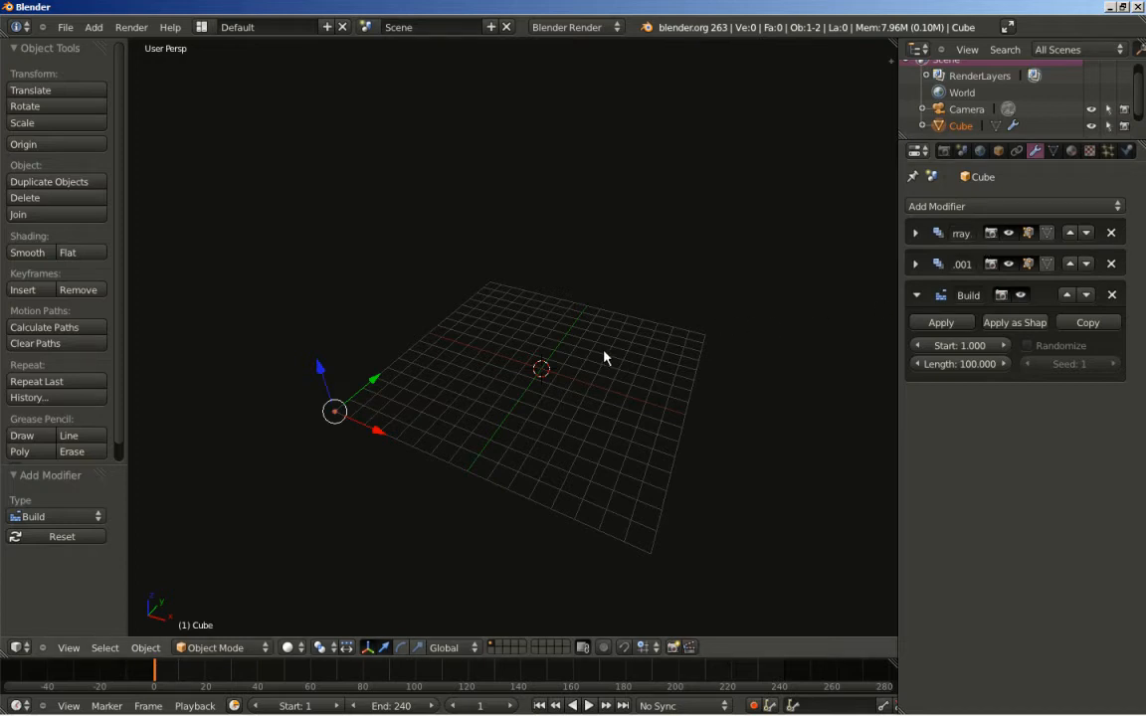
Advance the animation frame by frame to frame 19 to preview how the Build modifier assembles the cube array.
{"action": "key", "text": "Right"}
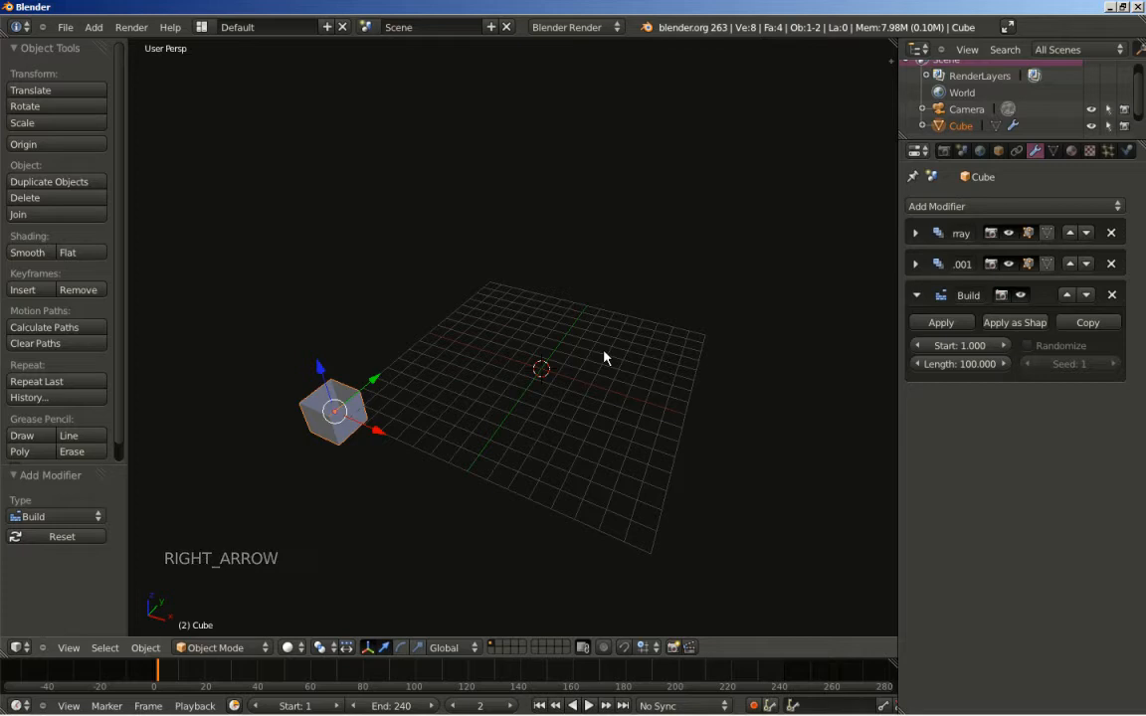
{"action": "key", "text": "Right"}
{"action": "key", "text": "Right"}
{"action": "key", "text": "Right"}
{"action": "key", "text": "Right"}
{"action": "key", "text": "Right"}
{"action": "key", "text": "Right"}
{"action": "key", "text": "Right"}
{"action": "key", "text": "Right"}
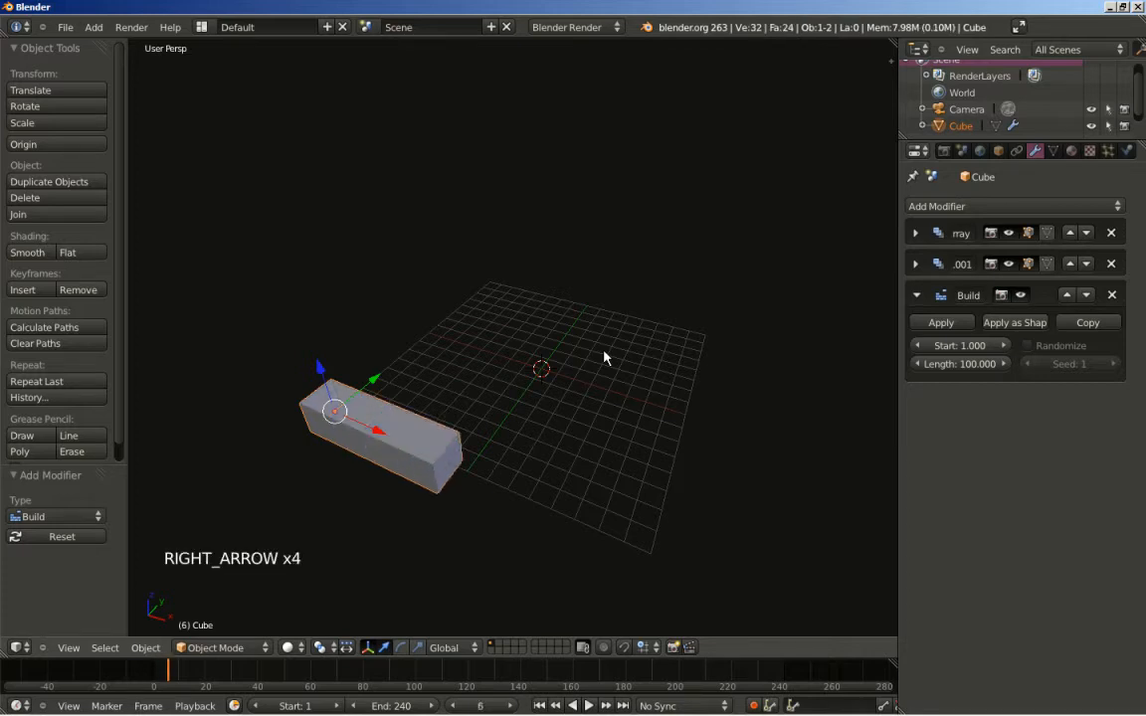
{"action": "key", "text": "Right"}
{"action": "key", "text": "Right"}
{"action": "key", "text": "Right"}
{"action": "key", "text": "Right"}
{"action": "key", "text": "Right"}
{"action": "key", "text": "Right"}
{"action": "key", "text": "Right"}
{"action": "key", "text": "Right"}
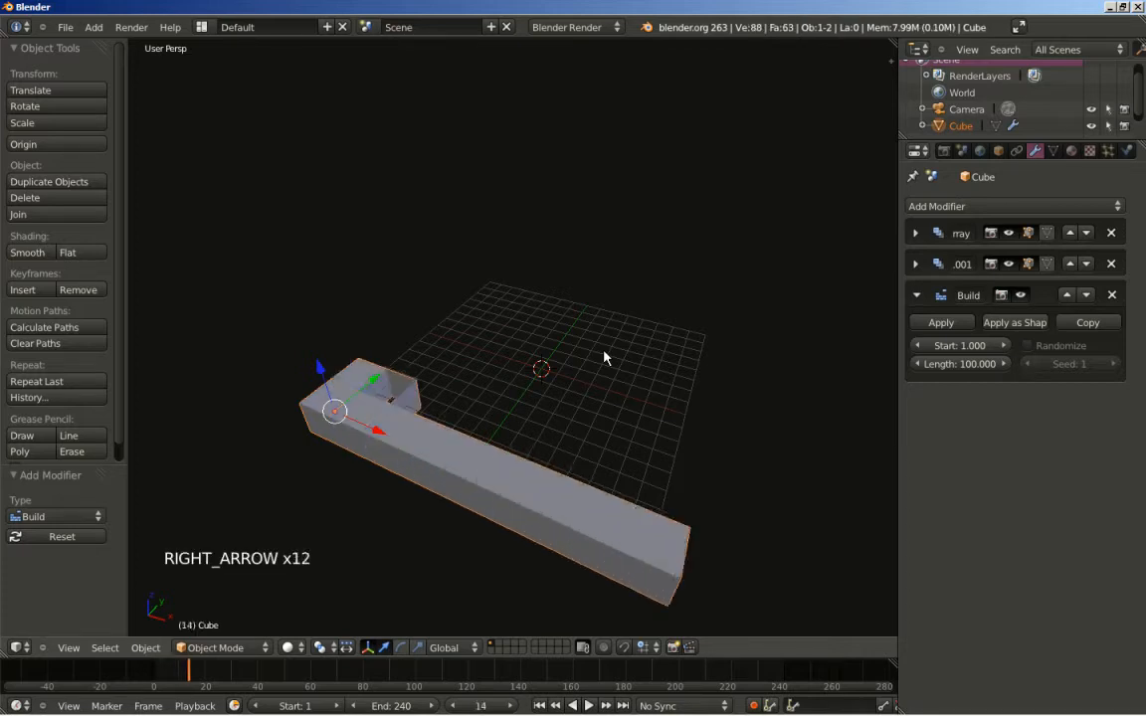
{"action": "key", "text": "Right"}
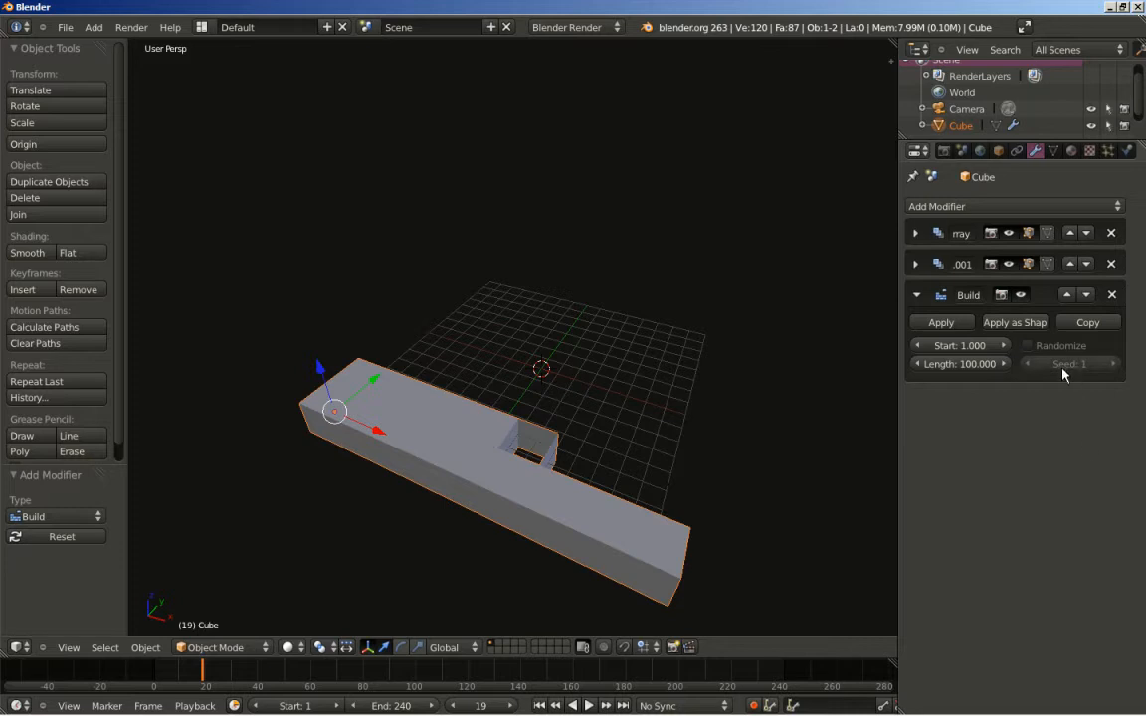
Turn on Randomize for the Build modifier.
{"action": "left_click", "coordinate": [1036, 347]}
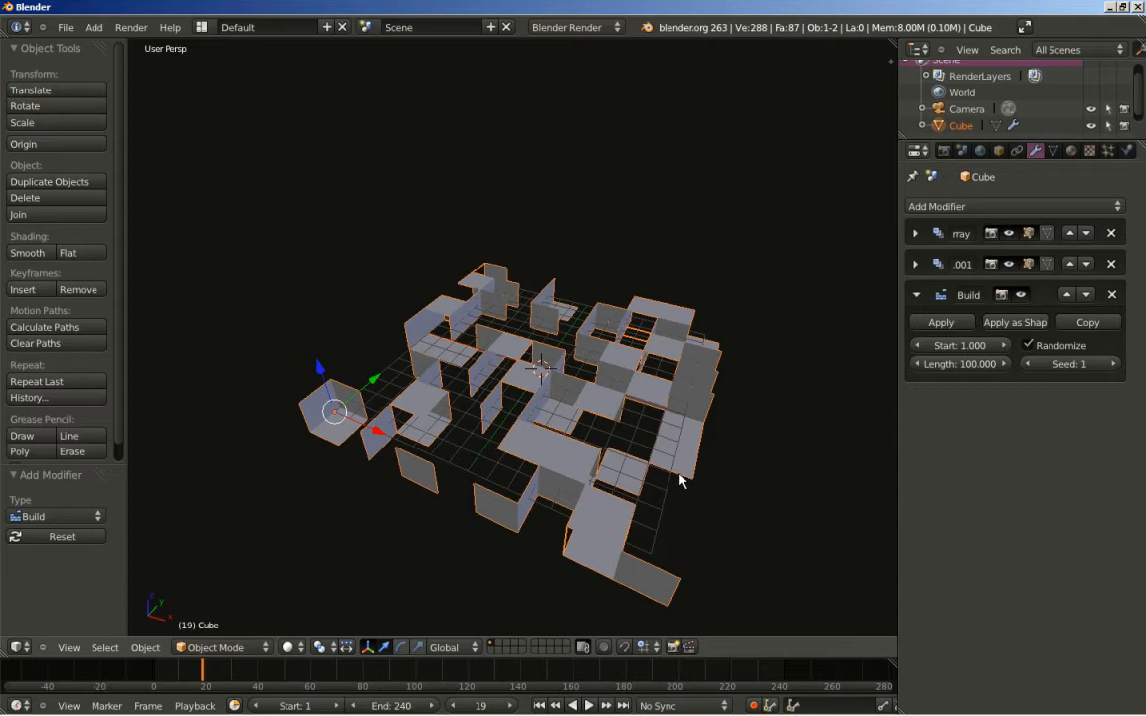
{"action": "middle_click_drag", "start_coordinate": [587, 469], "coordinate": [537, 432], "text": "shift"}
{"action": "middle_click_drag", "start_coordinate": [452, 346], "coordinate": [499, 409]}
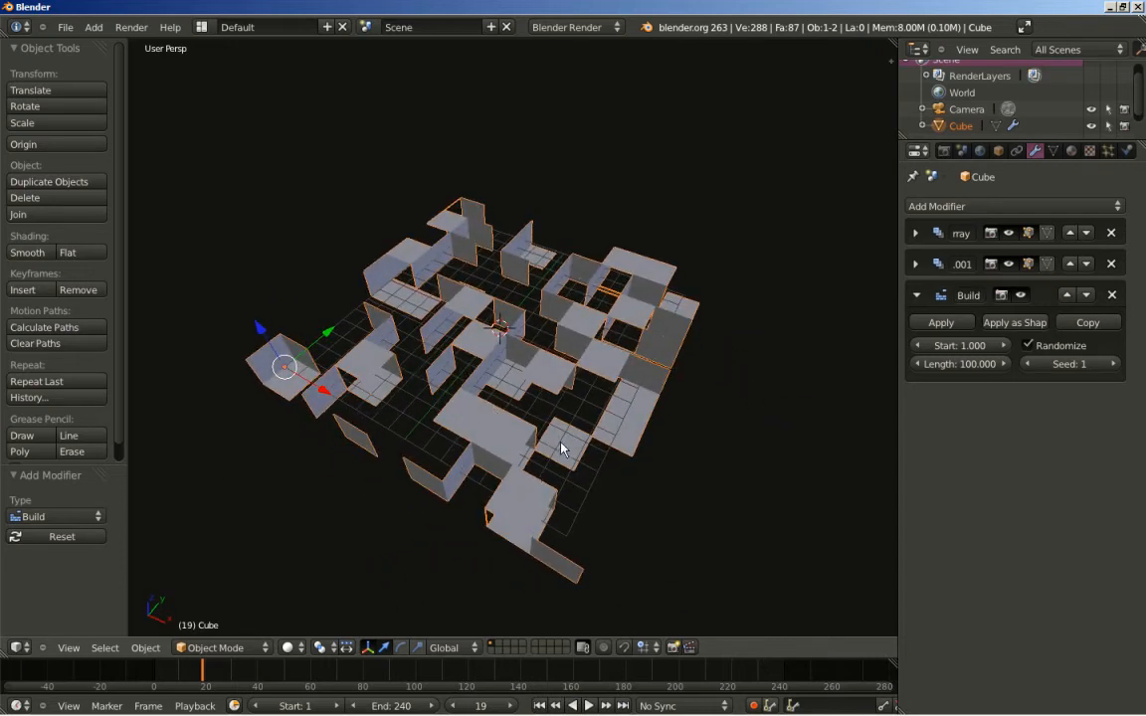
Advance the animation to frame 30 so more of the randomized faces are built.
{"action": "key", "text": "Right"}
{"action": "key", "text": "Right"}
{"action": "key", "text": "Right"}
{"action": "key", "text": "Right"}
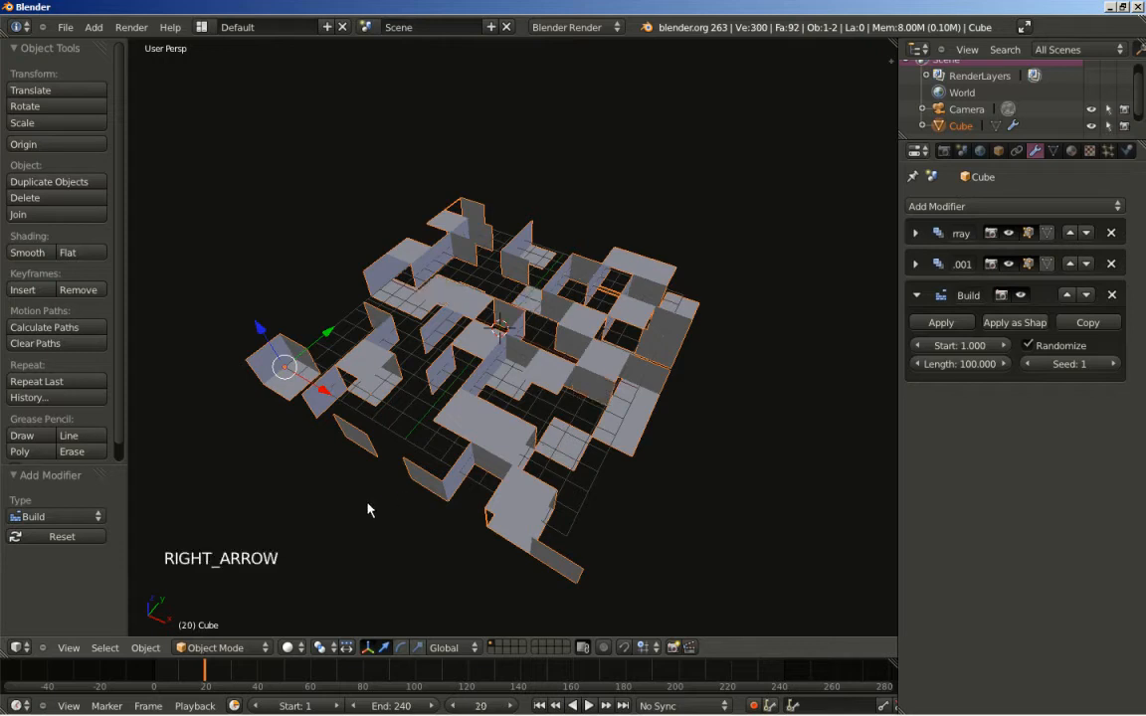
{"action": "key", "text": "Right"}
{"action": "key", "text": "Right"}
{"action": "key", "text": "Right"}
{"action": "key", "text": "Right"}
{"action": "key", "text": "Right"}
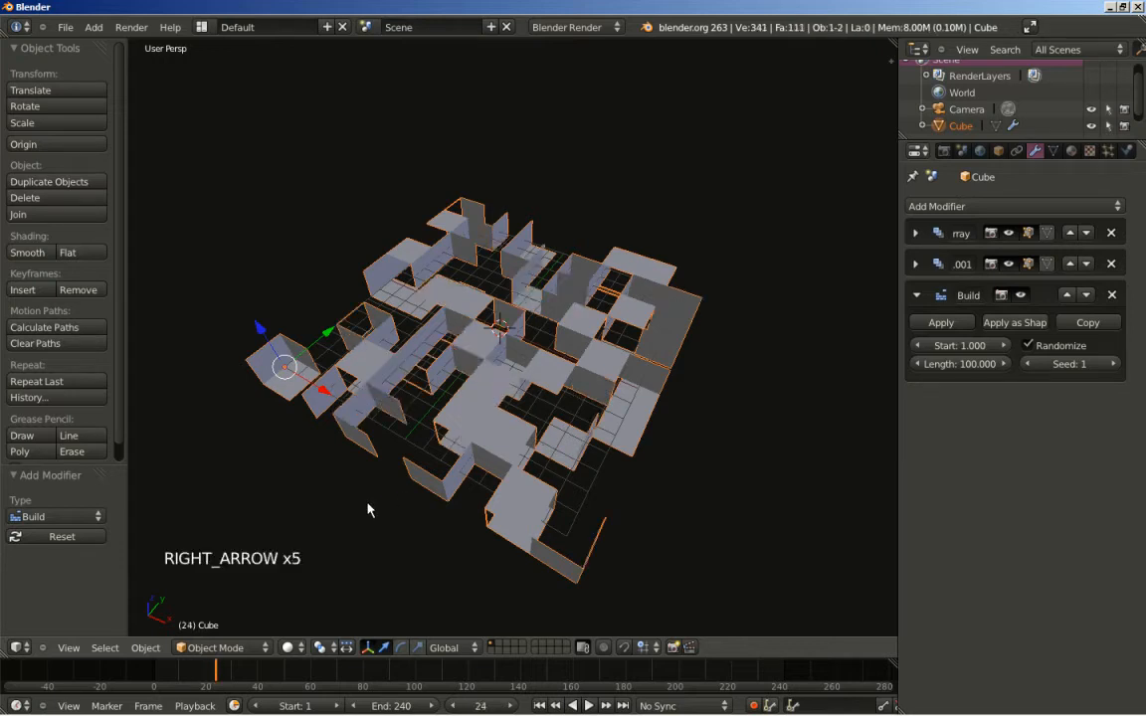
{"action": "key", "text": "Right"}
{"action": "key", "text": "Right"}
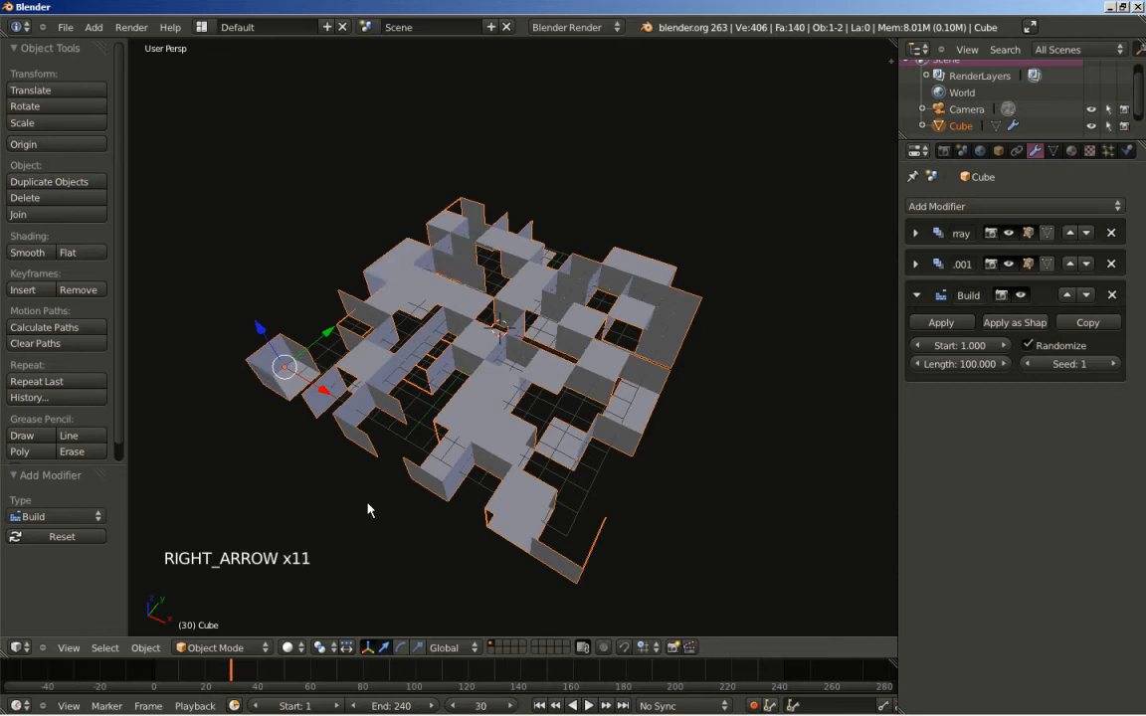
{"action": "middle_click_drag", "start_coordinate": [367, 510], "coordinate": [526, 540]}
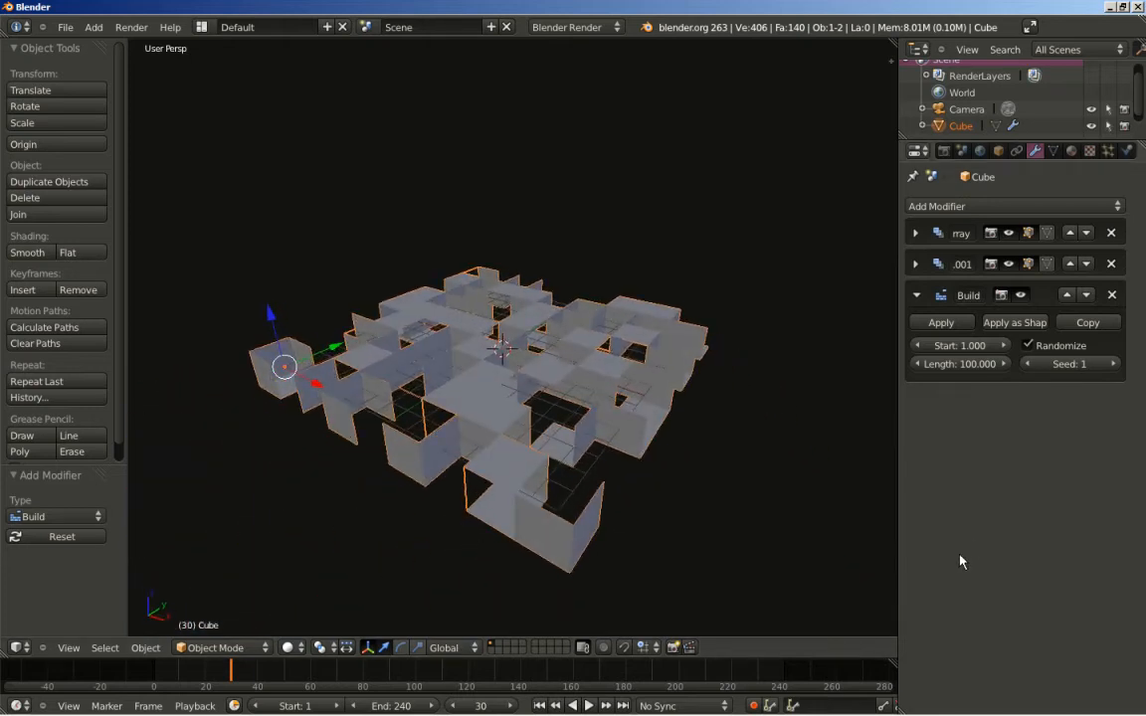
Add a third Array modifier to the cube with a relative offset of 0 in X and 1 in Z.
{"action": "left_click", "coordinate": [995, 207]}
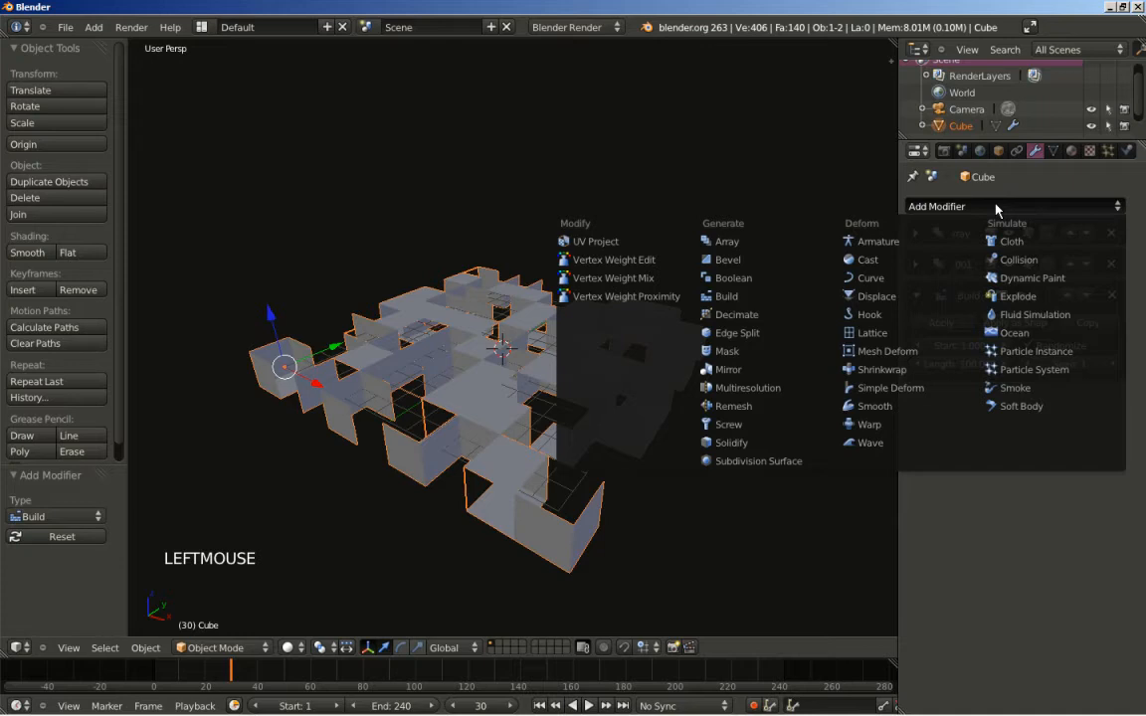
{"action": "left_click", "coordinate": [762, 243]}
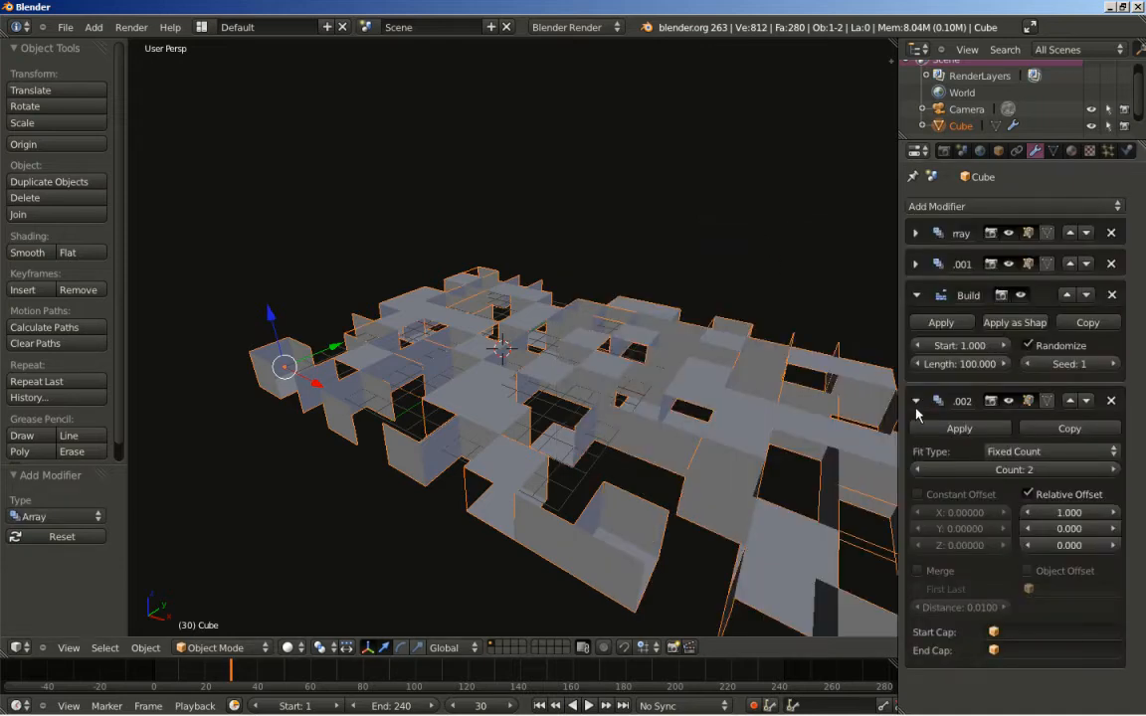
{"action": "left_click", "coordinate": [1052, 513]}
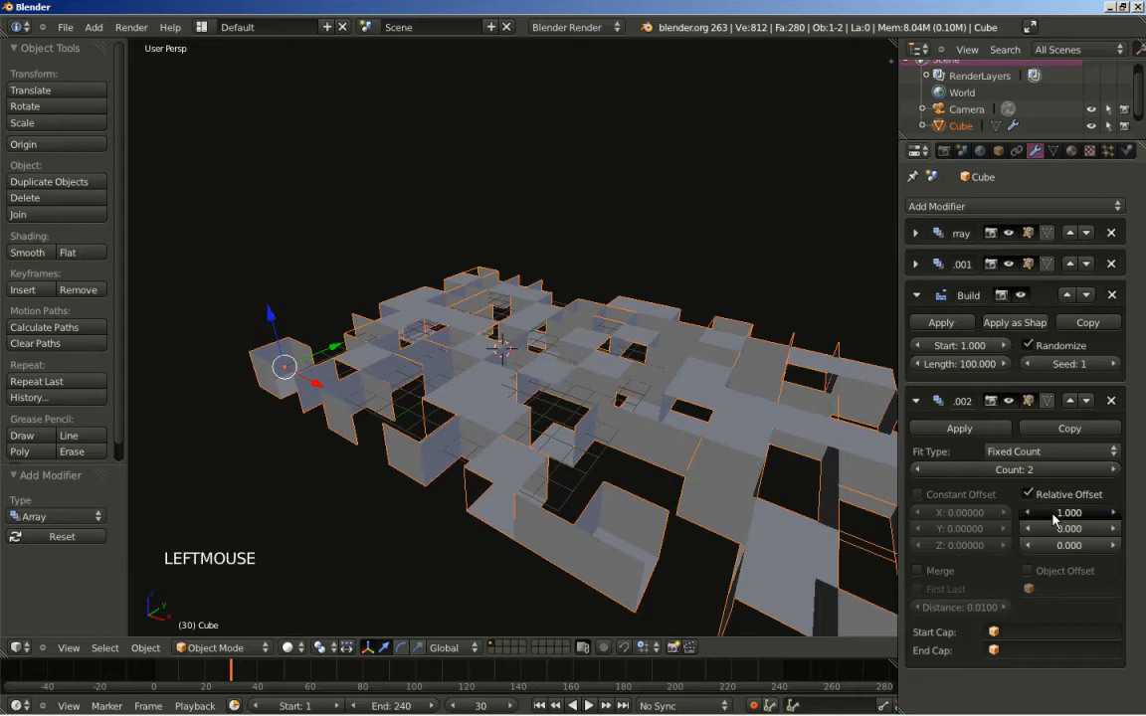
{"action": "type", "text": "0"}
{"action": "key", "text": "Return"}
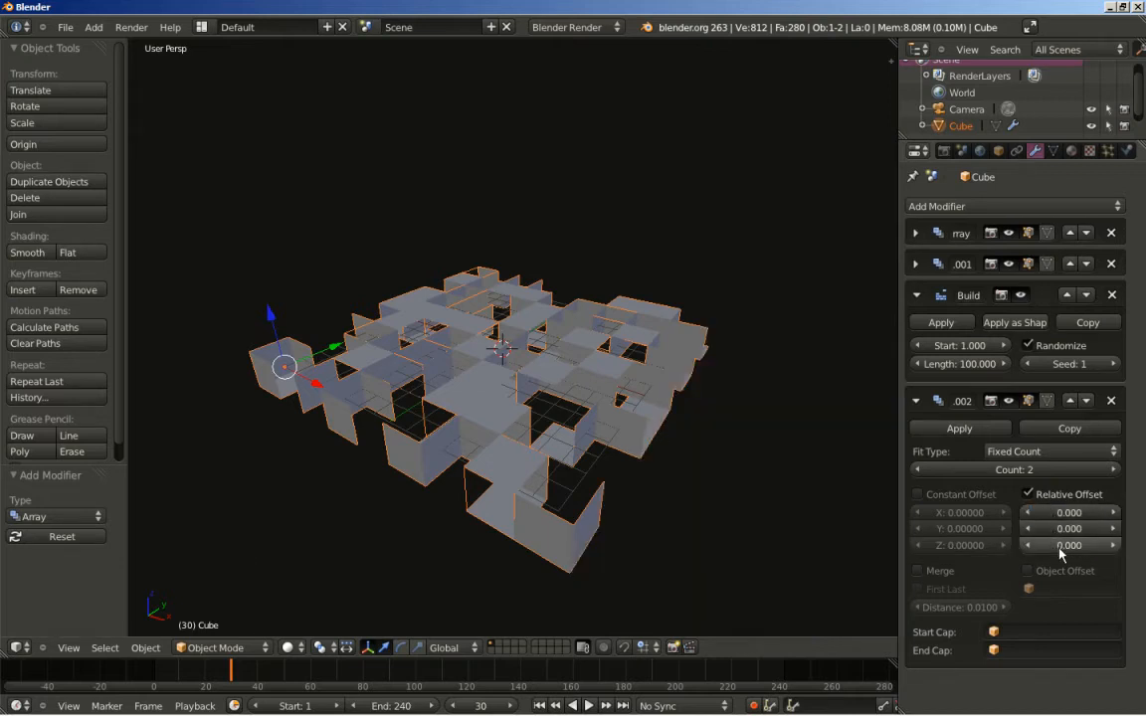
{"action": "left_click", "coordinate": [1056, 545]}
{"action": "type", "text": "1"}
{"action": "key", "text": "Return"}
{"action": "scroll", "coordinate": [584, 410], "scroll_direction": "down", "scroll_amount": 3}
{"action": "middle_click_drag", "start_coordinate": [605, 417], "coordinate": [574, 461], "text": "shift"}
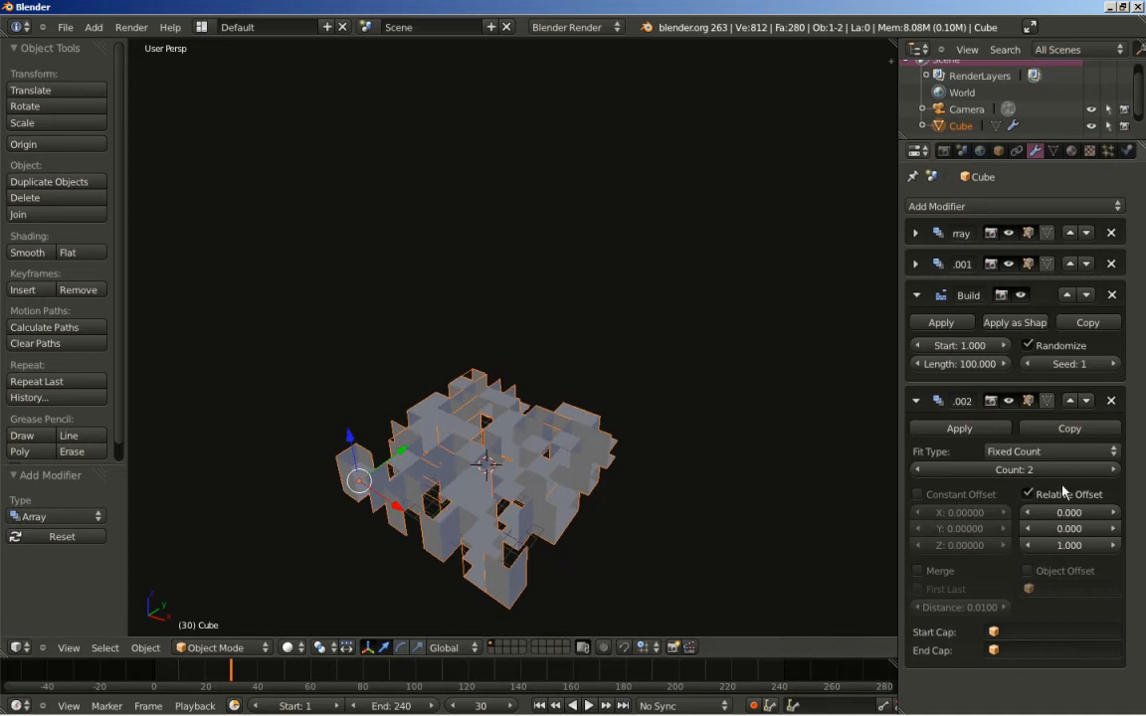
Set the third Array modifier's count to 16 to stack the layer into a tower.
{"action": "left_click_drag", "start_coordinate": [1027, 475], "coordinate": [1064, 478]}
{"action": "middle_click_drag", "start_coordinate": [519, 498], "coordinate": [518, 539]}
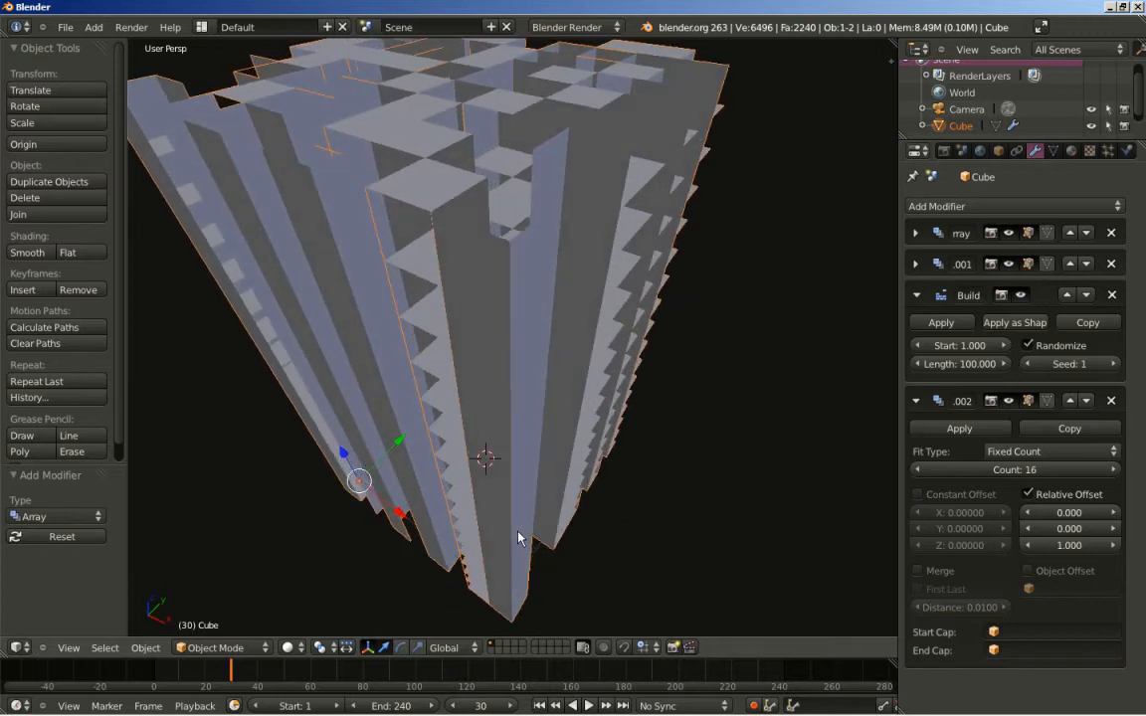
{"action": "scroll", "coordinate": [518, 538], "scroll_direction": "down", "scroll_amount": 2}
{"action": "middle_click_drag", "start_coordinate": [442, 545], "coordinate": [538, 485], "text": "shift"}
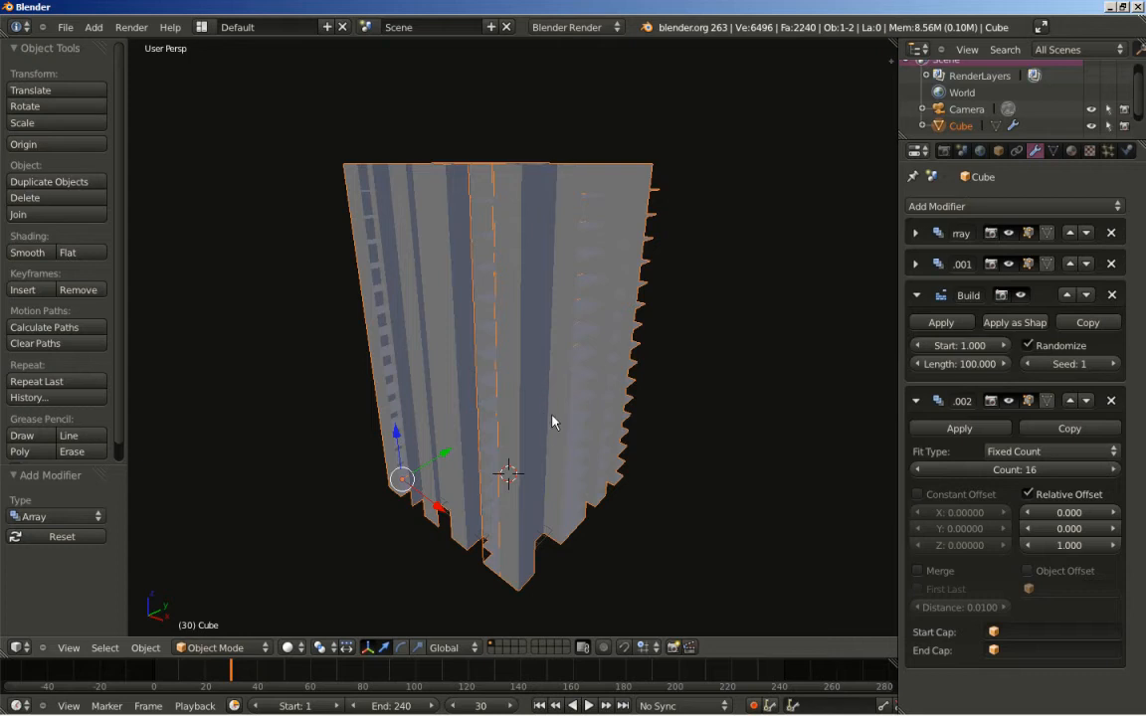
{"action": "middle_click_drag", "start_coordinate": [478, 324], "coordinate": [470, 377]}
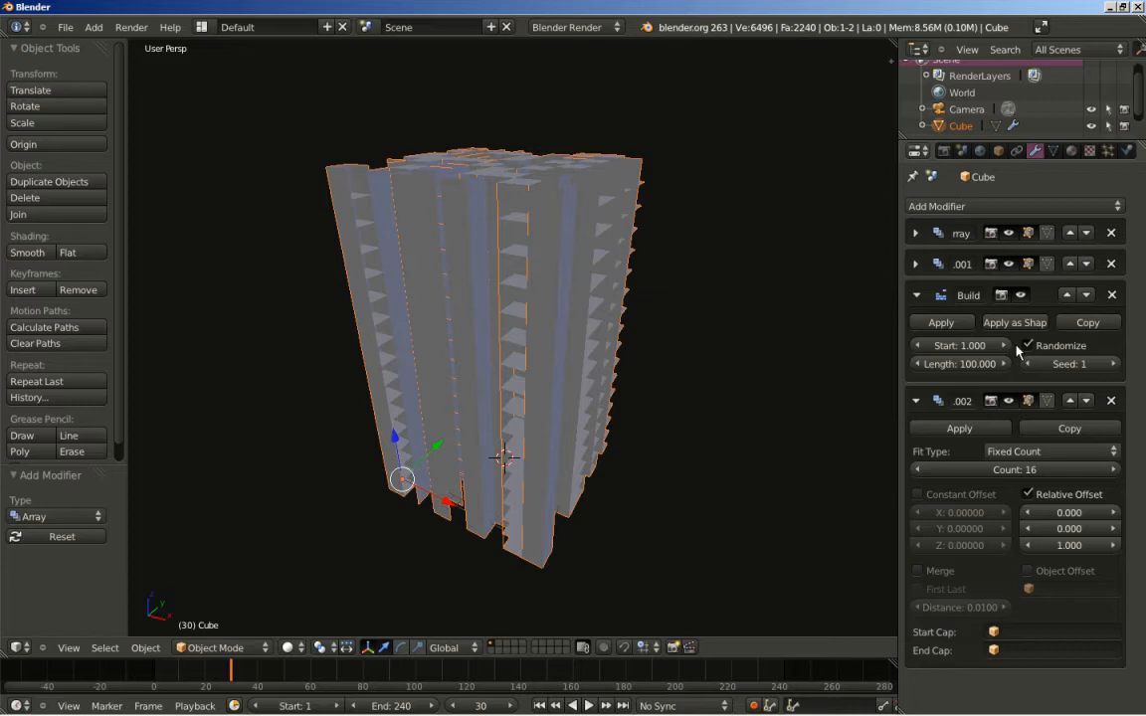
Try successive random seeds for the Build modifier and settle on seed 6.
{"action": "left_click", "coordinate": [1115, 365]}
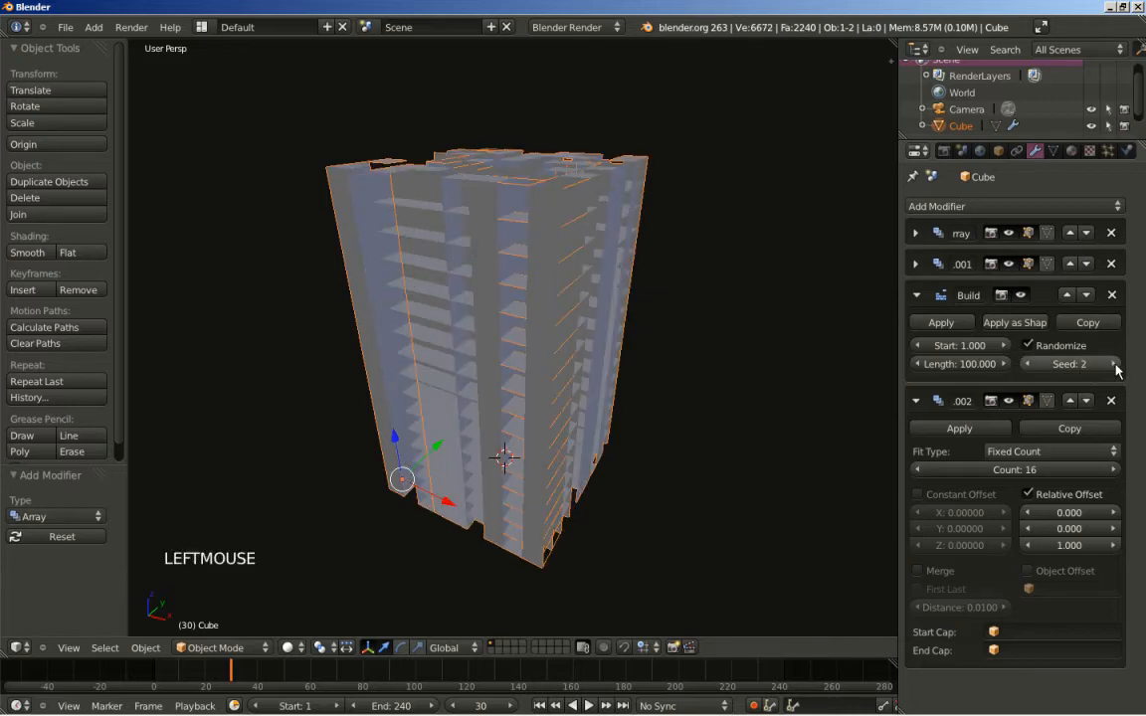
{"action": "left_click", "coordinate": [1115, 365]}
{"action": "middle_click", "coordinate": [682, 521]}
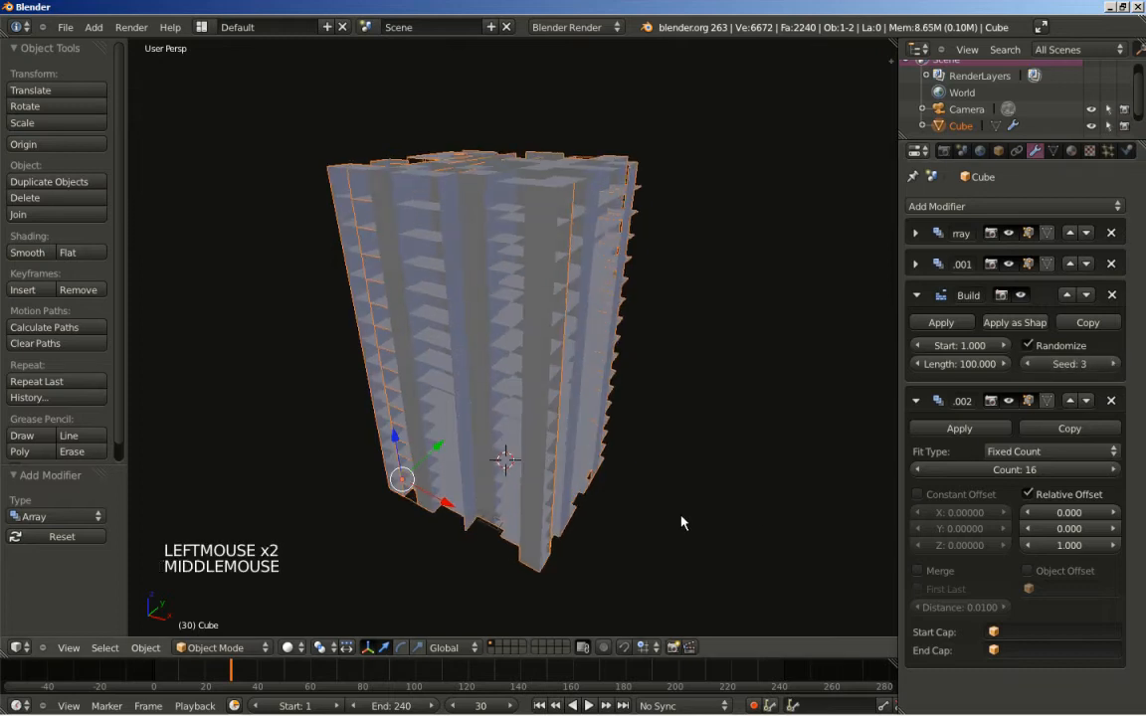
{"action": "middle_click_drag", "start_coordinate": [682, 521], "coordinate": [670, 511]}
{"action": "scroll", "coordinate": [671, 511], "scroll_direction": "up", "scroll_amount": 2}
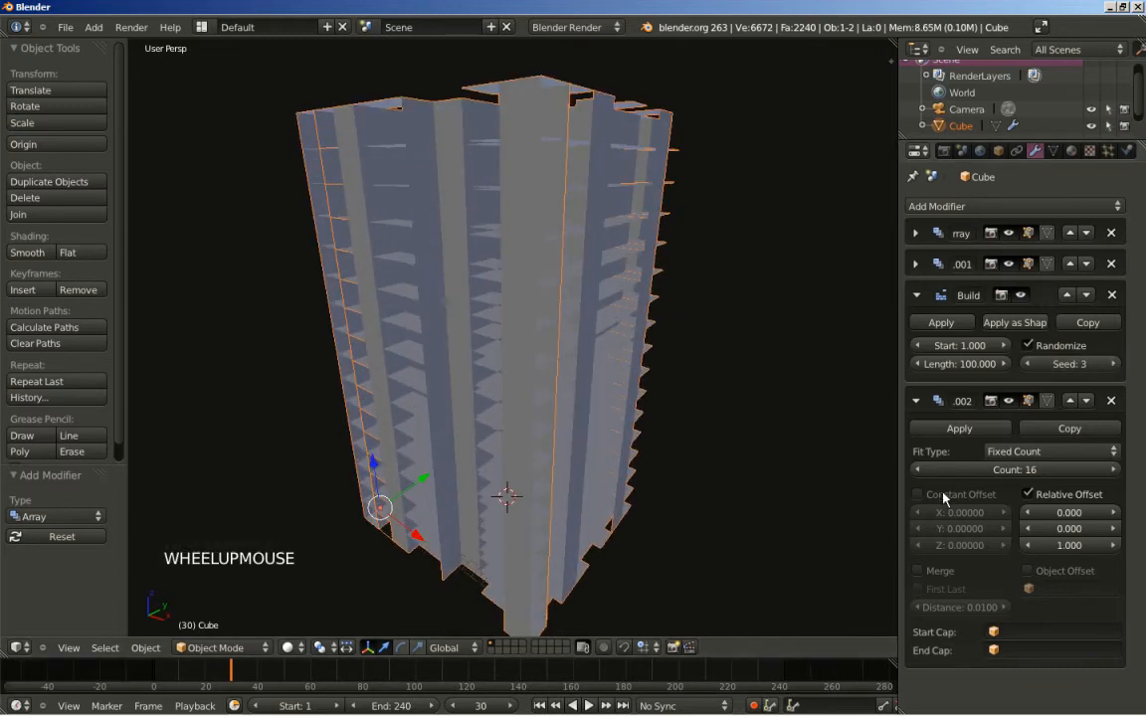
{"action": "left_click", "coordinate": [1115, 365]}
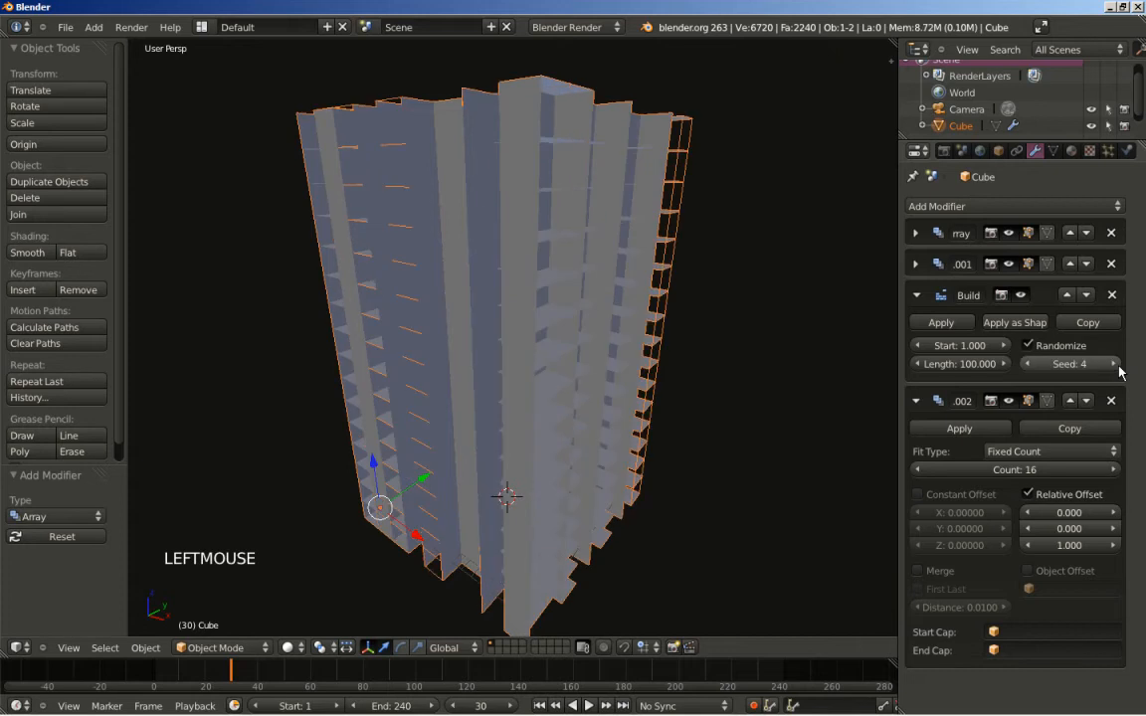
{"action": "left_click", "coordinate": [1115, 365]}
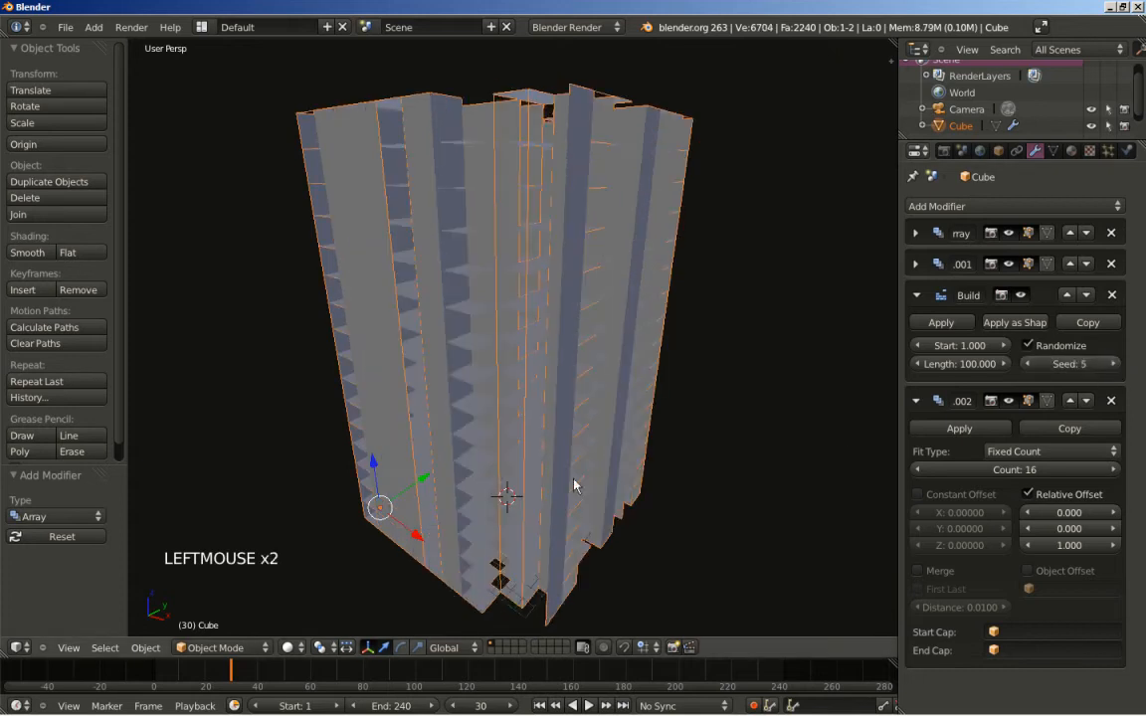
{"action": "scroll", "coordinate": [564, 486], "scroll_direction": "down", "scroll_amount": 2}
{"action": "middle_click_drag", "start_coordinate": [563, 486], "coordinate": [586, 504]}
{"action": "left_click", "coordinate": [1114, 365]}
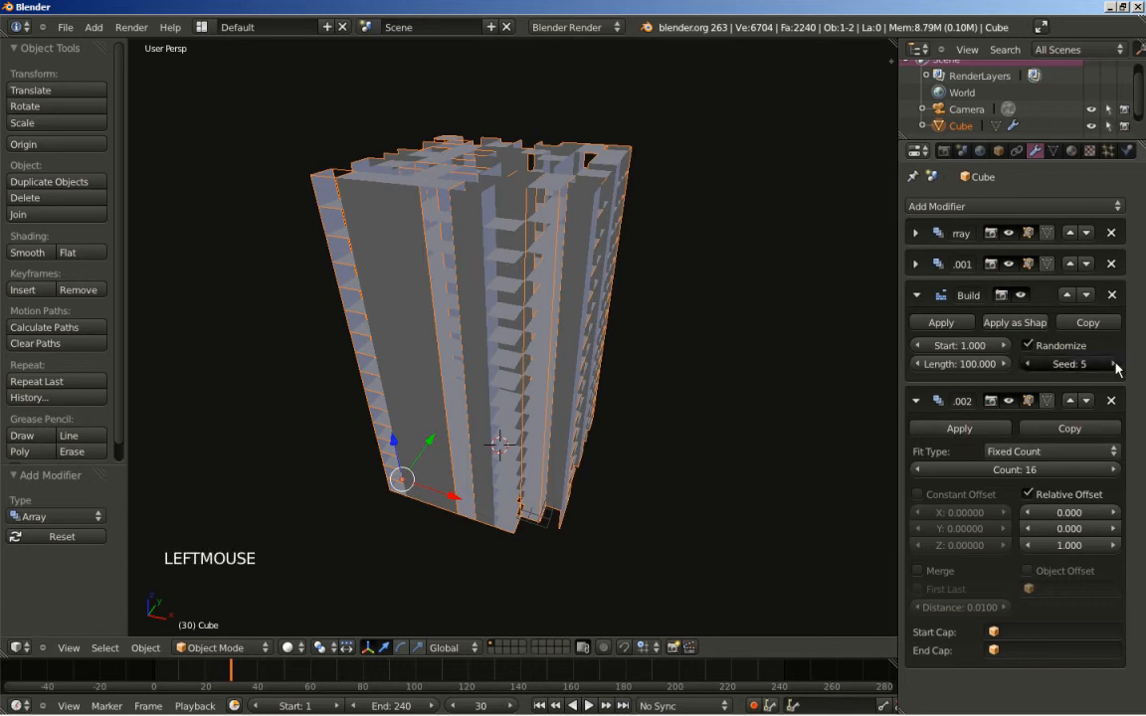
{"action": "middle_click_drag", "start_coordinate": [667, 519], "coordinate": [639, 503]}
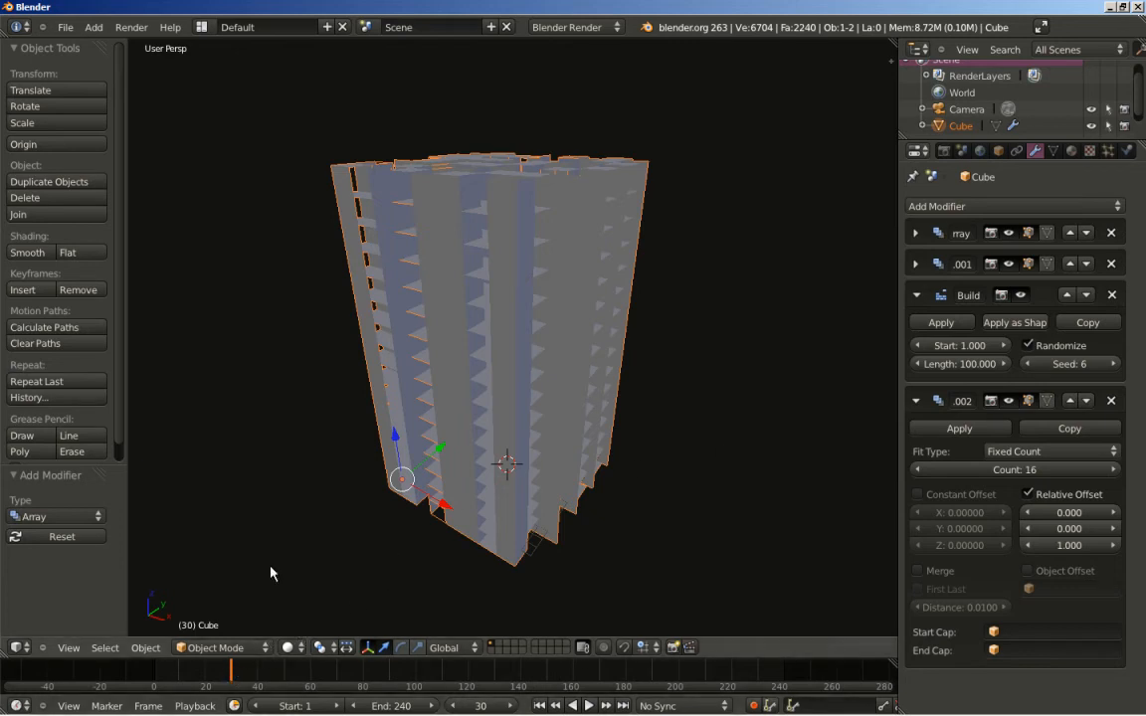
Advance the animation to frame 42 to fill in more of the tower's faces.
{"action": "key", "text": "Right"}
{"action": "middle_click_drag", "start_coordinate": [312, 579], "coordinate": [373, 577]}
{"action": "key", "text": "Right"}
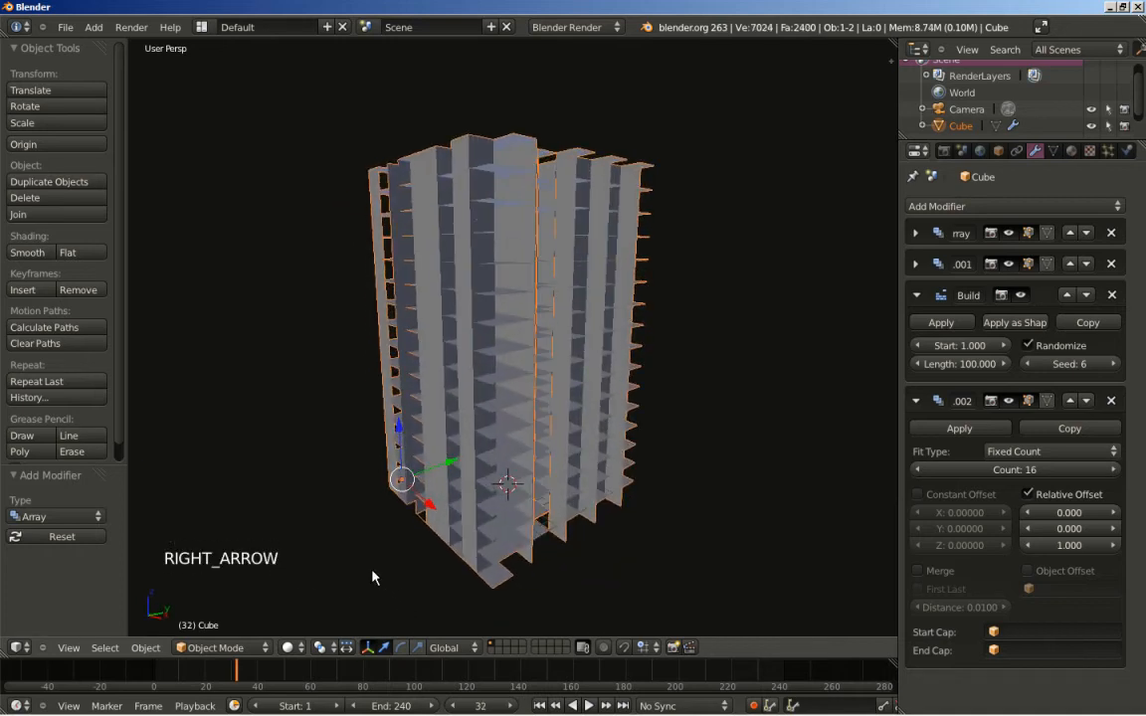
{"action": "key", "text": "Right"}
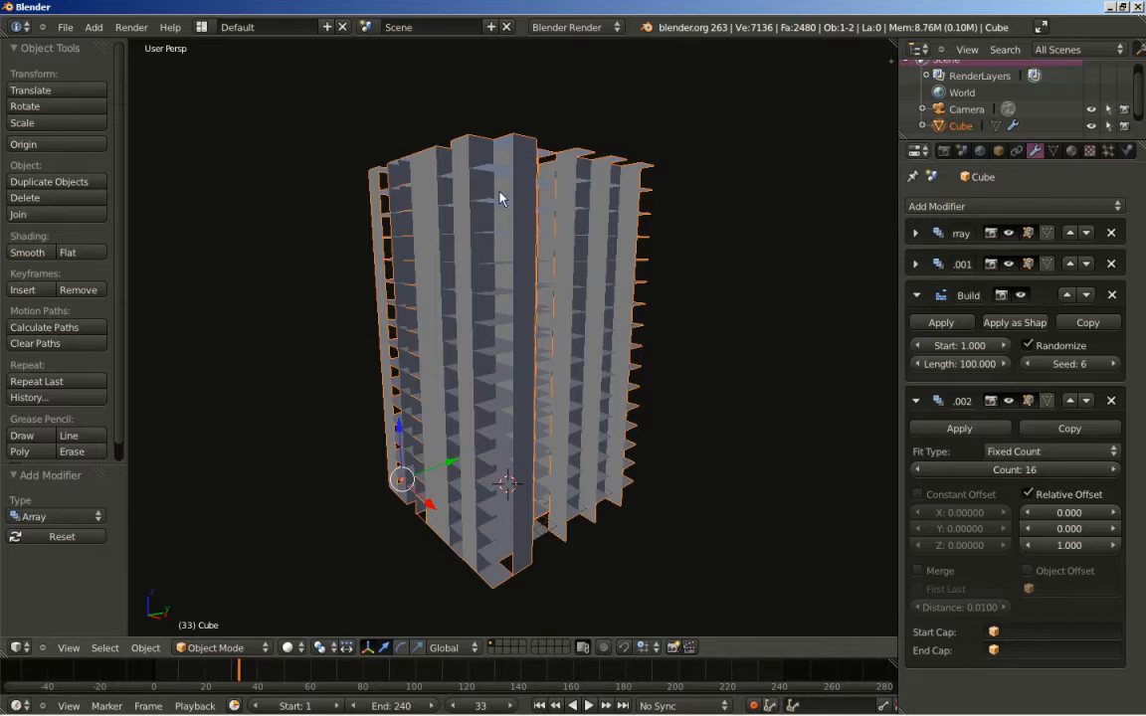
{"action": "middle_click_drag", "start_coordinate": [438, 422], "coordinate": [499, 408]}
{"action": "key", "text": "Right"}
{"action": "key", "text": "Right"}
{"action": "key", "text": "Right"}
{"action": "key", "text": "Right"}
{"action": "key", "text": "Right"}
{"action": "key", "text": "Right"}
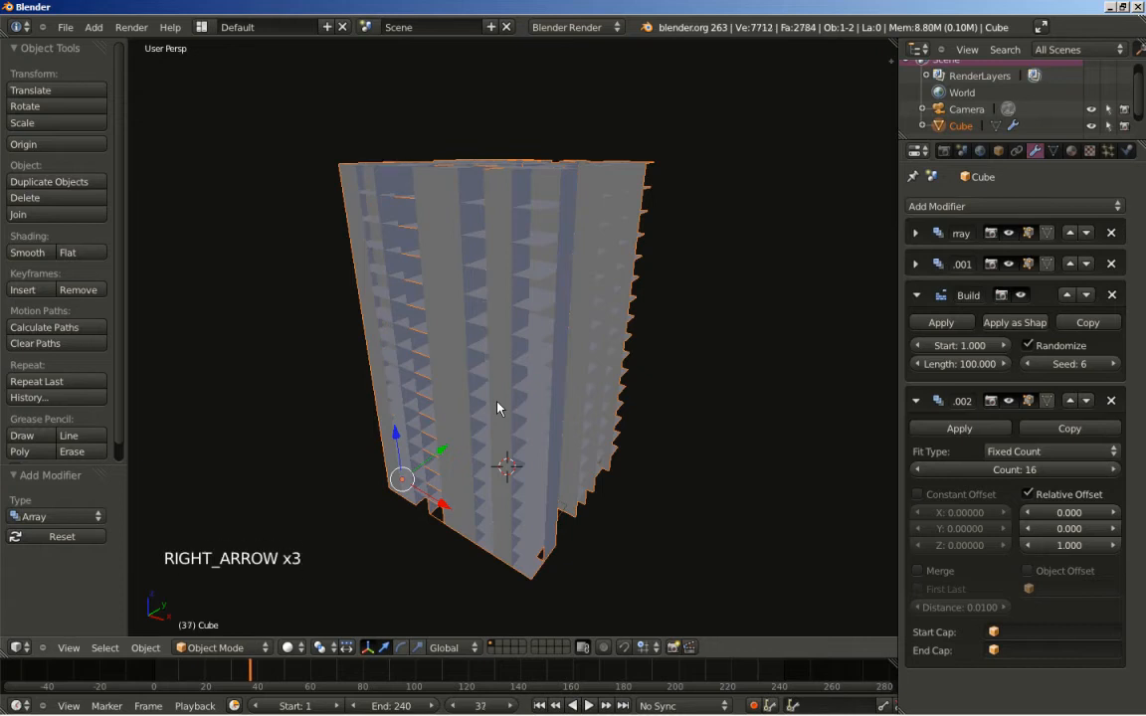
{"action": "key", "text": "Right"}
{"action": "key", "text": "Right"}
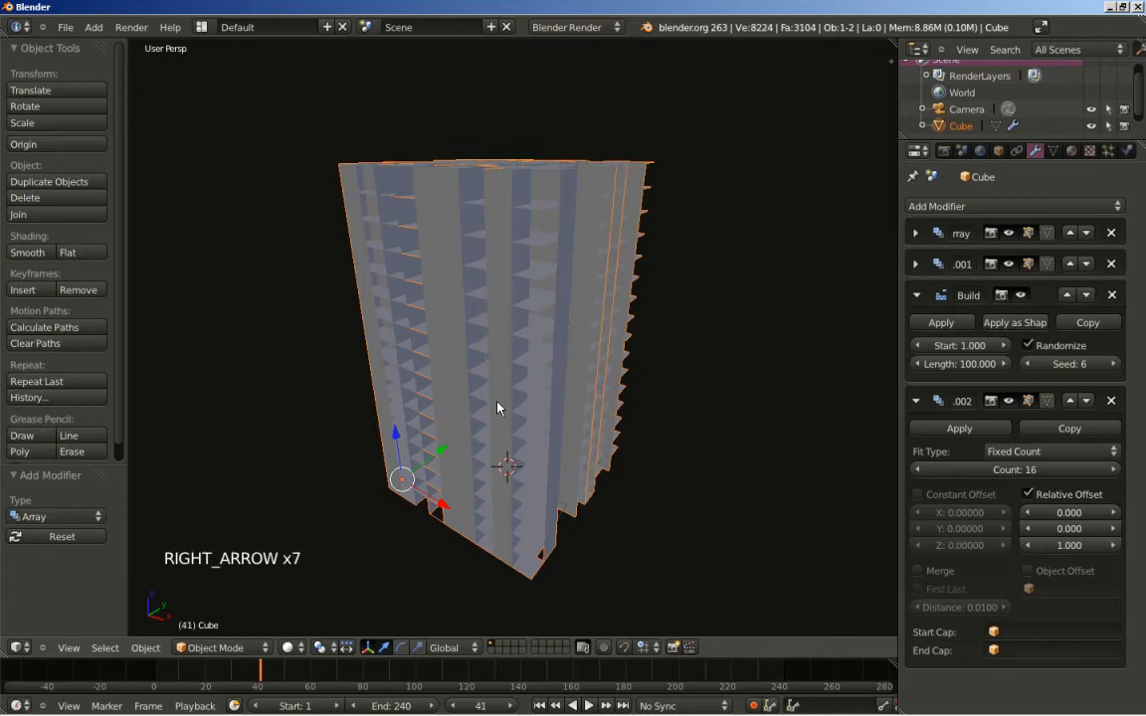
{"action": "key", "text": "Right"}
{"action": "middle_click_drag", "start_coordinate": [475, 358], "coordinate": [463, 397]}
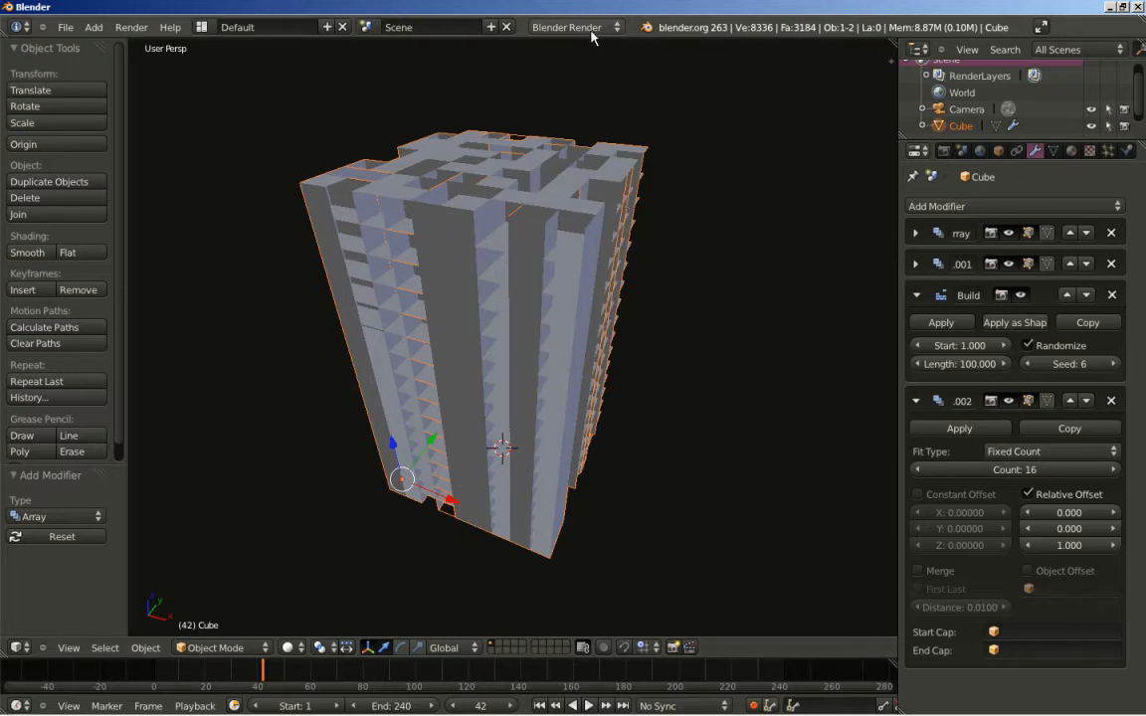
Switch the render engine to Cycles Render.
{"action": "left_click", "coordinate": [593, 33]}
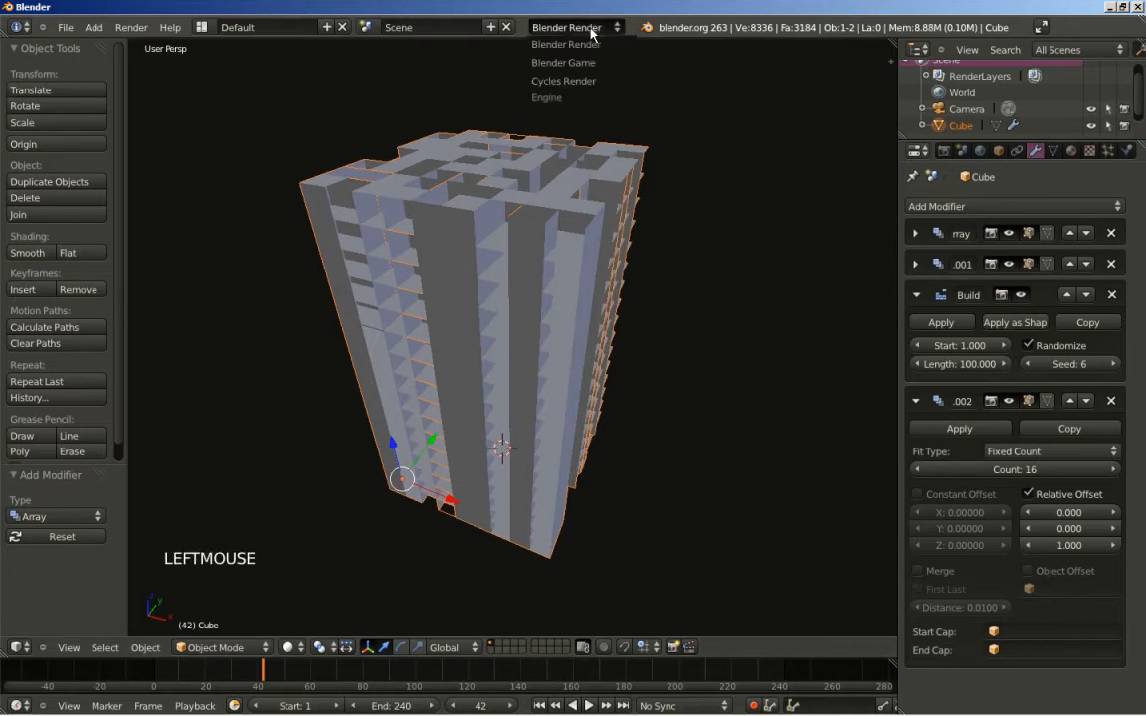
{"action": "left_click", "coordinate": [584, 81]}
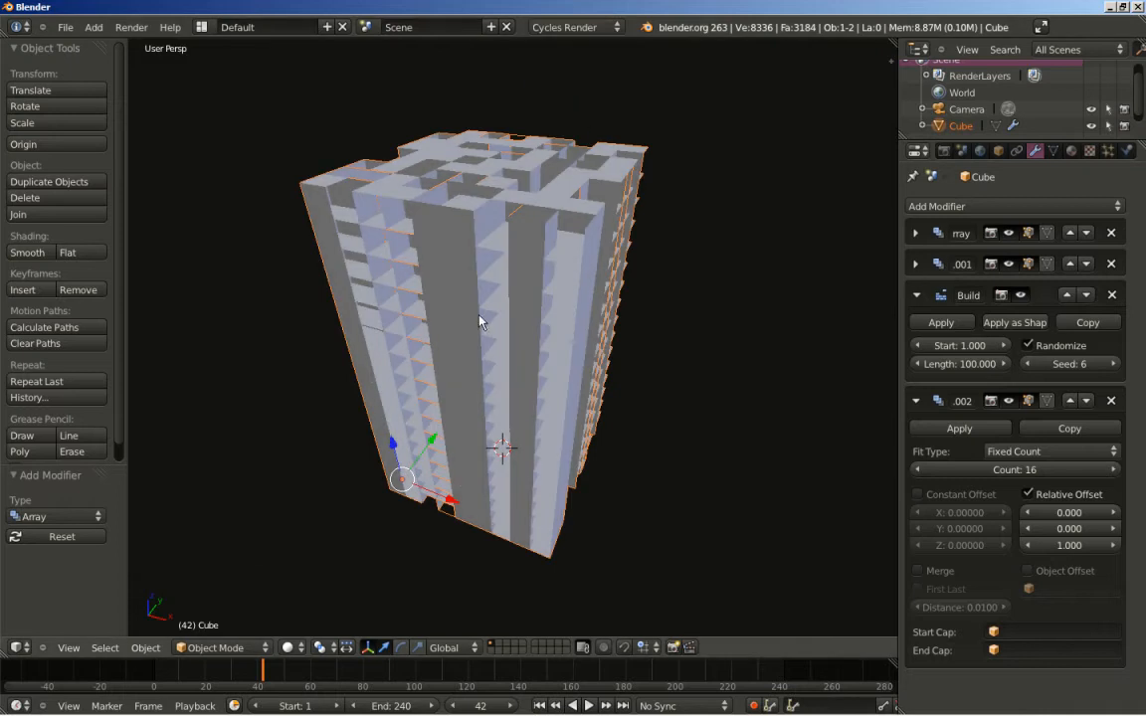
Add a plane and move it down 1 unit along the Z axis to the base of the tower.
{"action": "key", "text": "shift+a"}
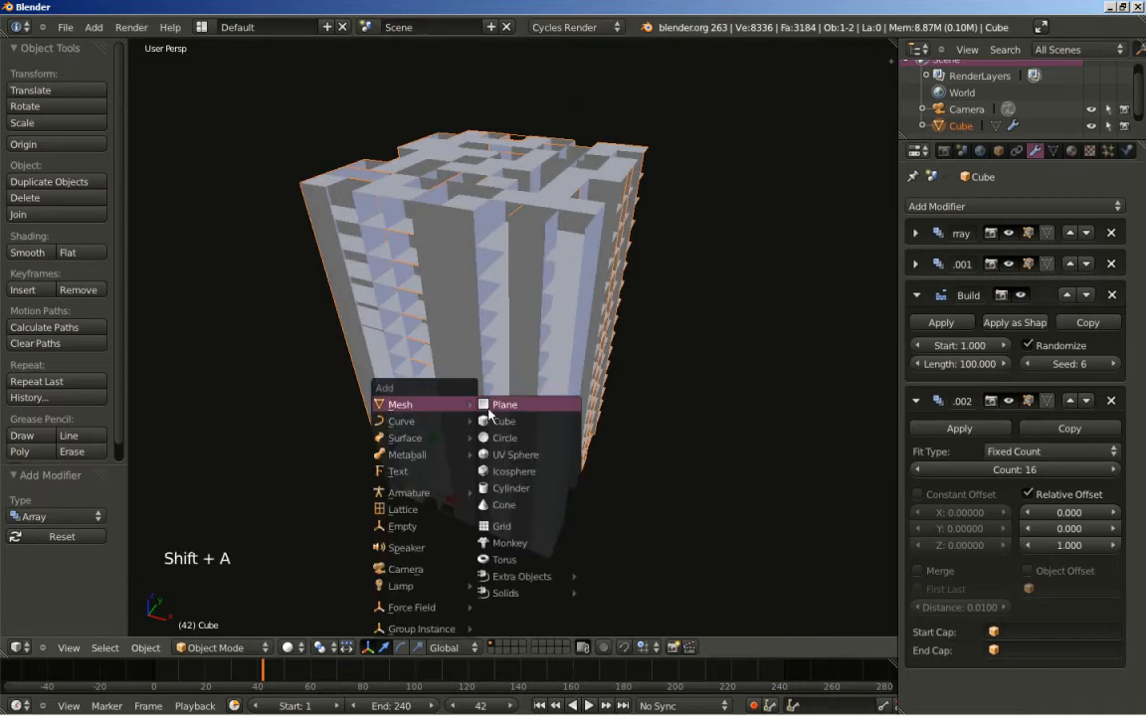
{"action": "left_click", "coordinate": [486, 409]}
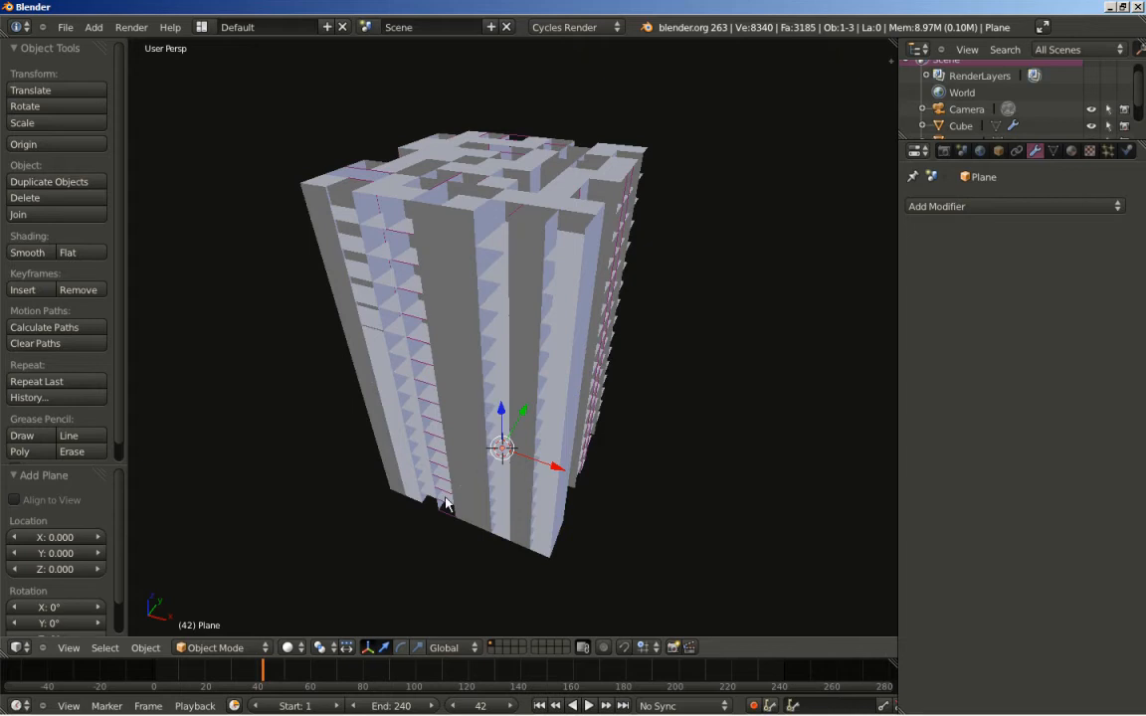
{"action": "key", "text": "KP_1"}
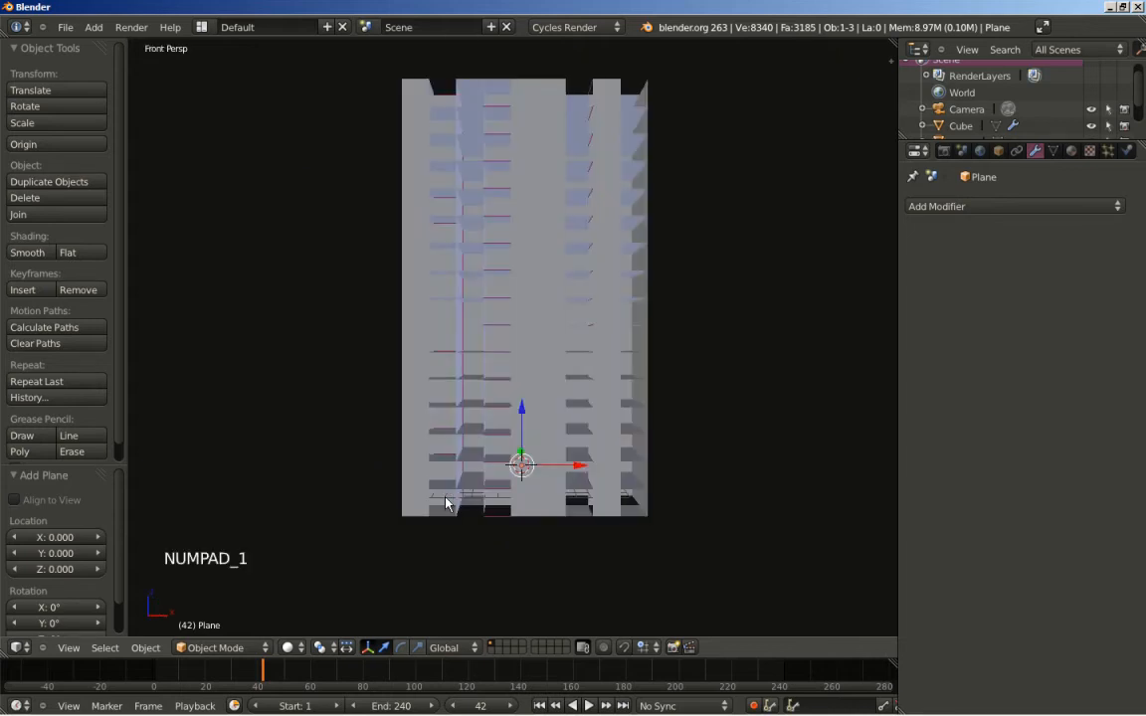
{"action": "key", "text": "KP_5"}
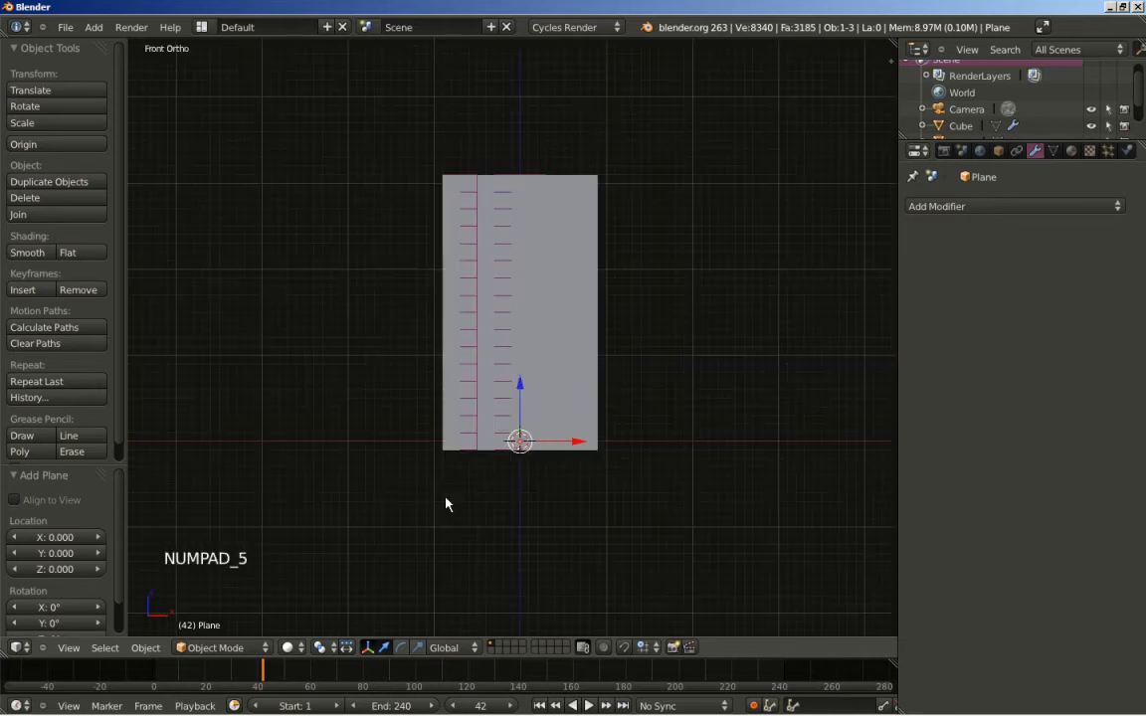
{"action": "middle_click_drag", "start_coordinate": [501, 478], "coordinate": [491, 417], "text": "shift"}
{"action": "scroll", "coordinate": [492, 421], "scroll_direction": "up", "scroll_amount": 2}
{"action": "scroll", "coordinate": [492, 422], "scroll_direction": "up", "scroll_amount": 4}
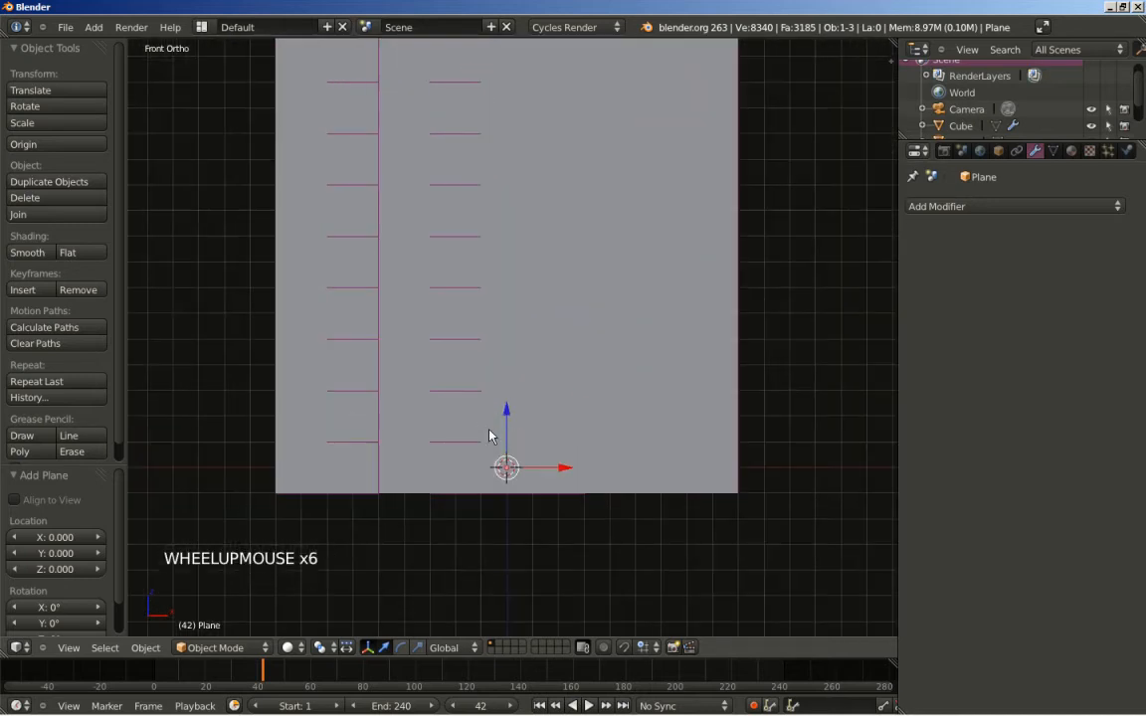
{"action": "middle_click_drag", "start_coordinate": [452, 539], "coordinate": [492, 434], "text": "shift"}
{"action": "scroll", "coordinate": [552, 383], "scroll_direction": "up", "scroll_amount": 2}
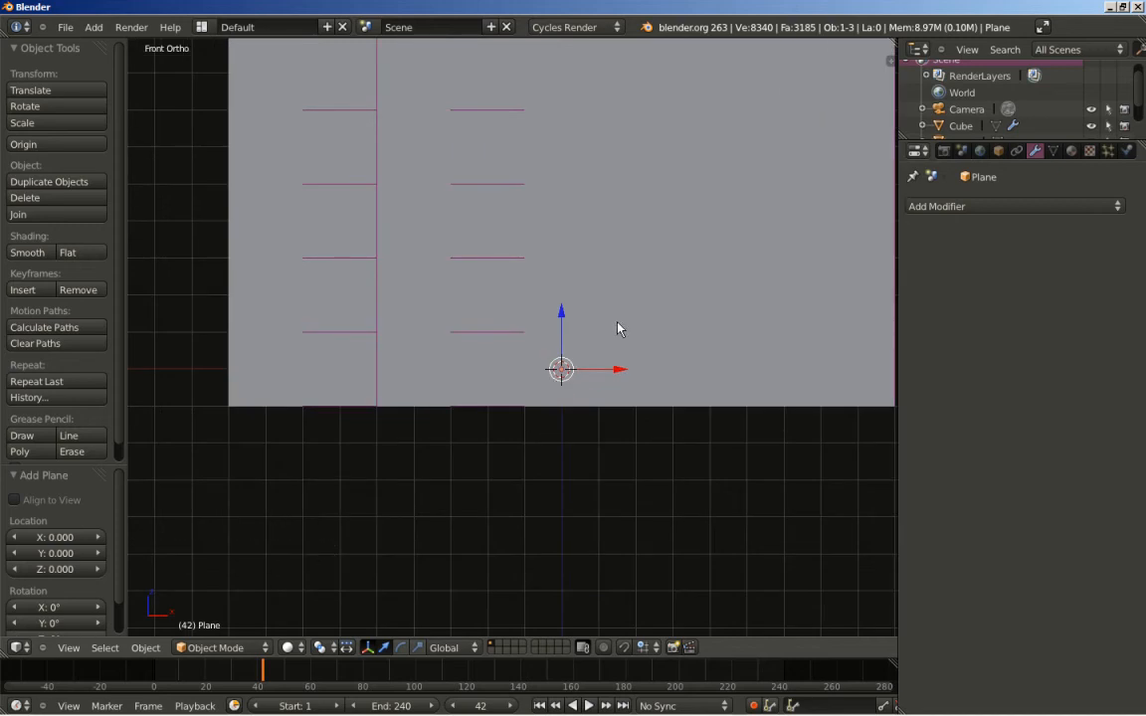
{"action": "key", "text": "g"}
{"action": "key", "text": "z"}
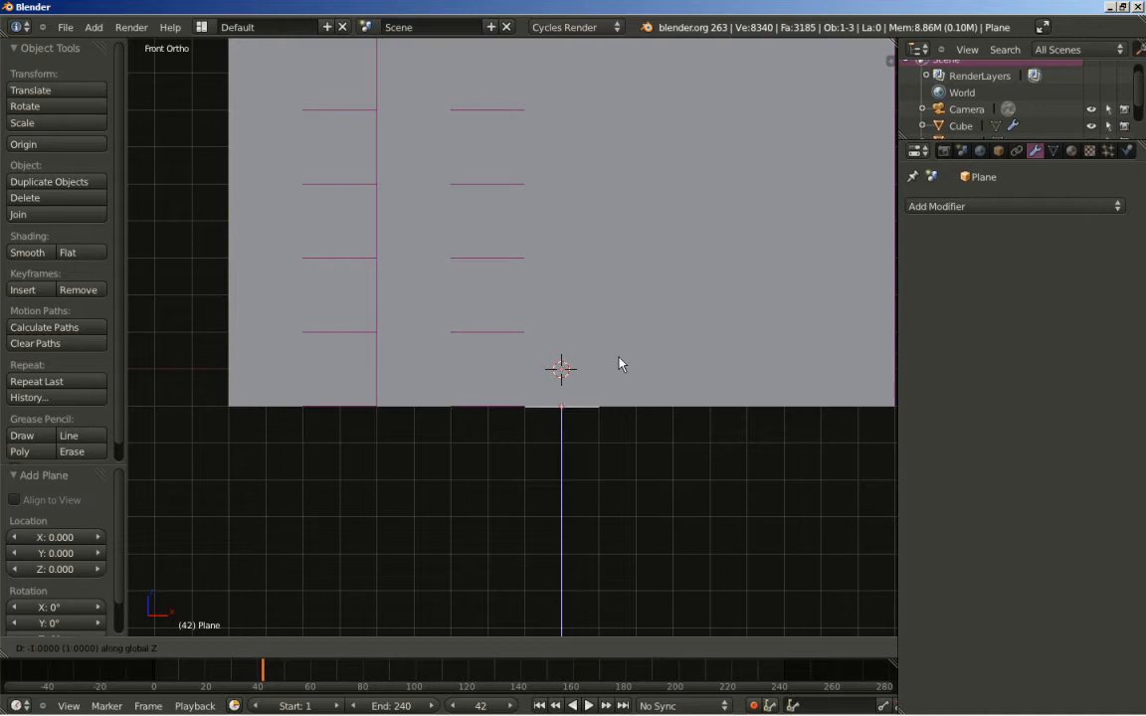
{"action": "left_click", "coordinate": [618, 363], "text": "ctrl"}
Scale the plane up by a factor of 50 to form a ground surface.
{"action": "mouse_move", "coordinate": [537, 412]}
{"action": "middle_mouse_down"}
{"action": "mouse_move", "coordinate": [488, 372]}
{"action": "mouse_move", "coordinate": [521, 398]}
{"action": "middle_mouse_up"}
{"action": "scroll", "coordinate": [522, 398], "scroll_direction": "down", "scroll_amount": 6}
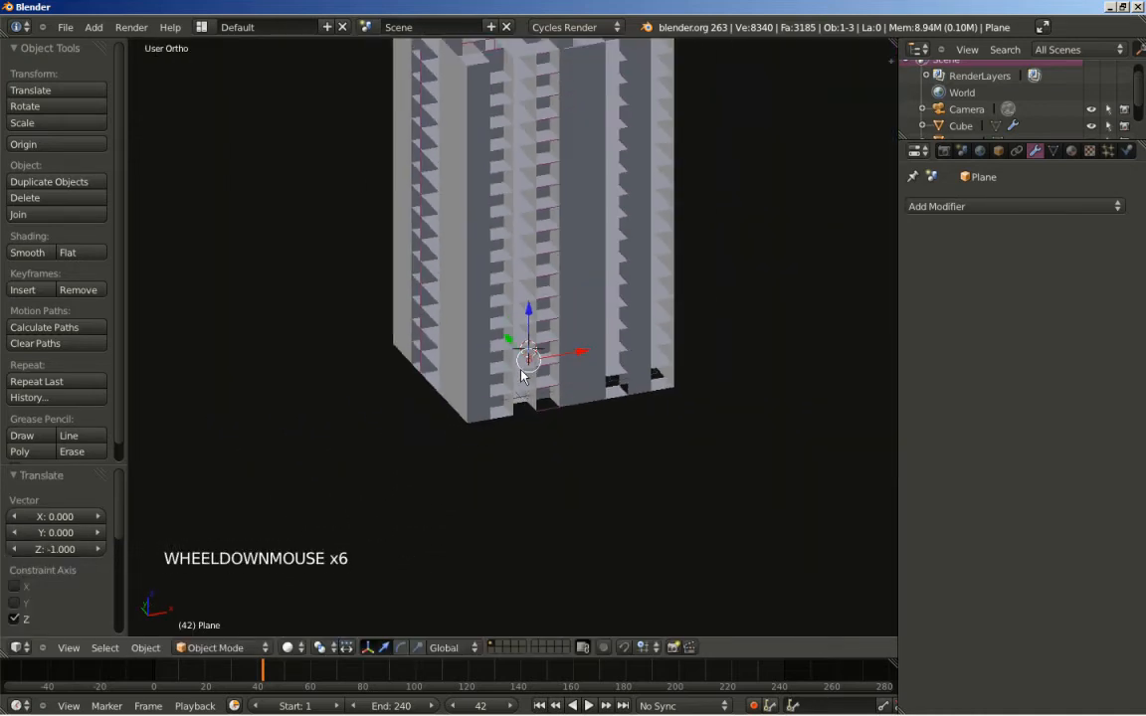
{"action": "key", "text": "s"}
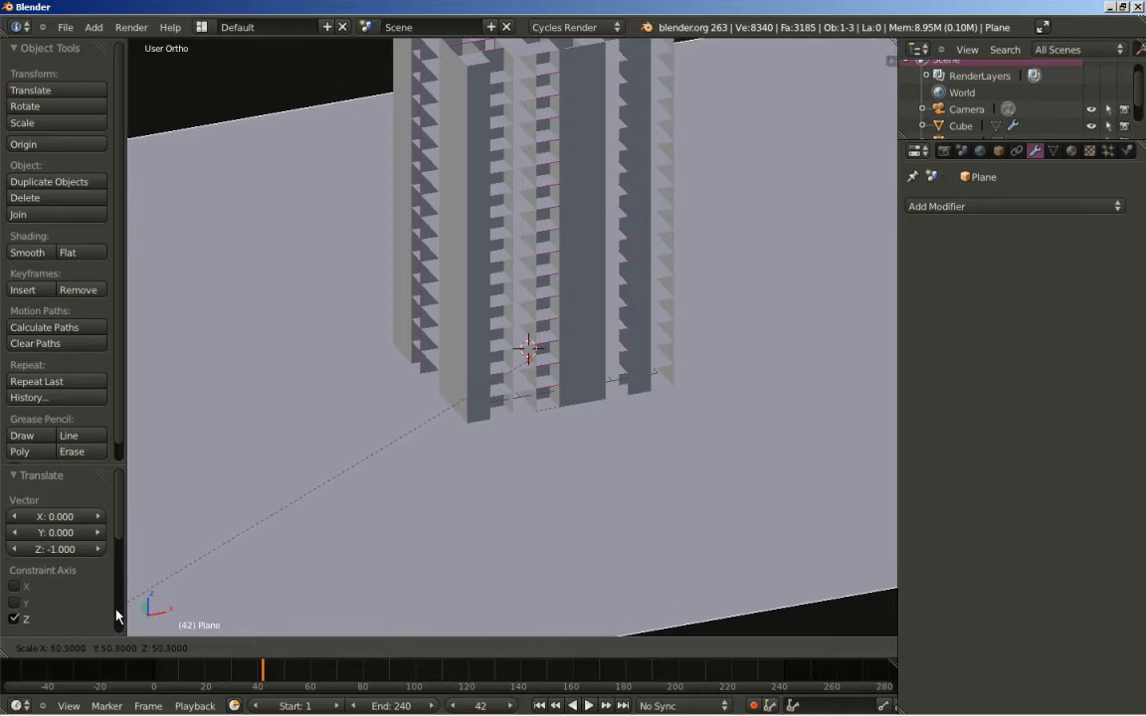
{"action": "left_click", "coordinate": [118, 612], "text": "ctrl"}
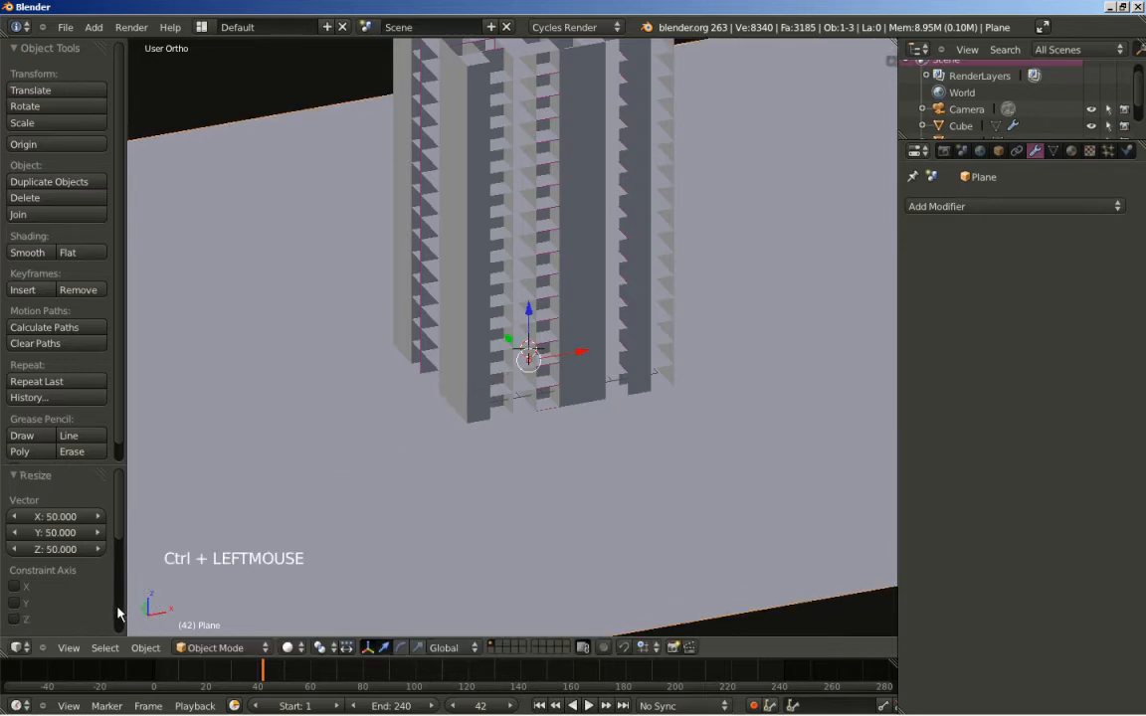
View the scene through the camera and set the tower's vertical Array modifier count to 22.
{"action": "scroll", "coordinate": [404, 457], "scroll_direction": "down", "scroll_amount": 2}
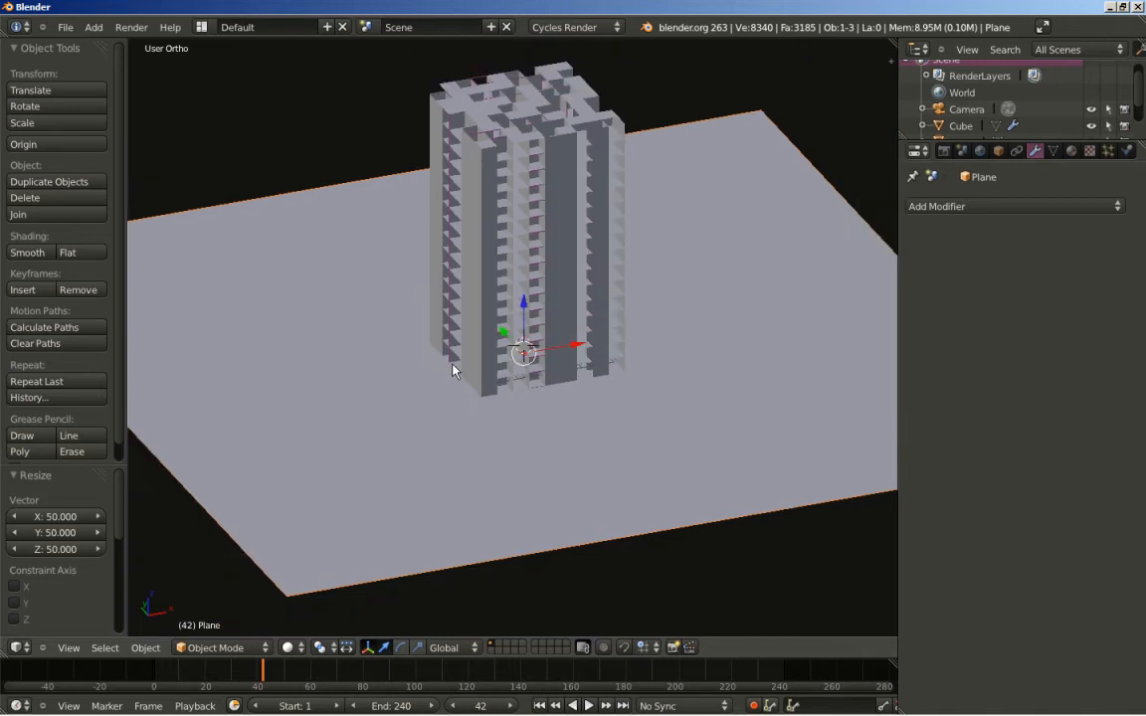
{"action": "key", "text": "KP_0"}
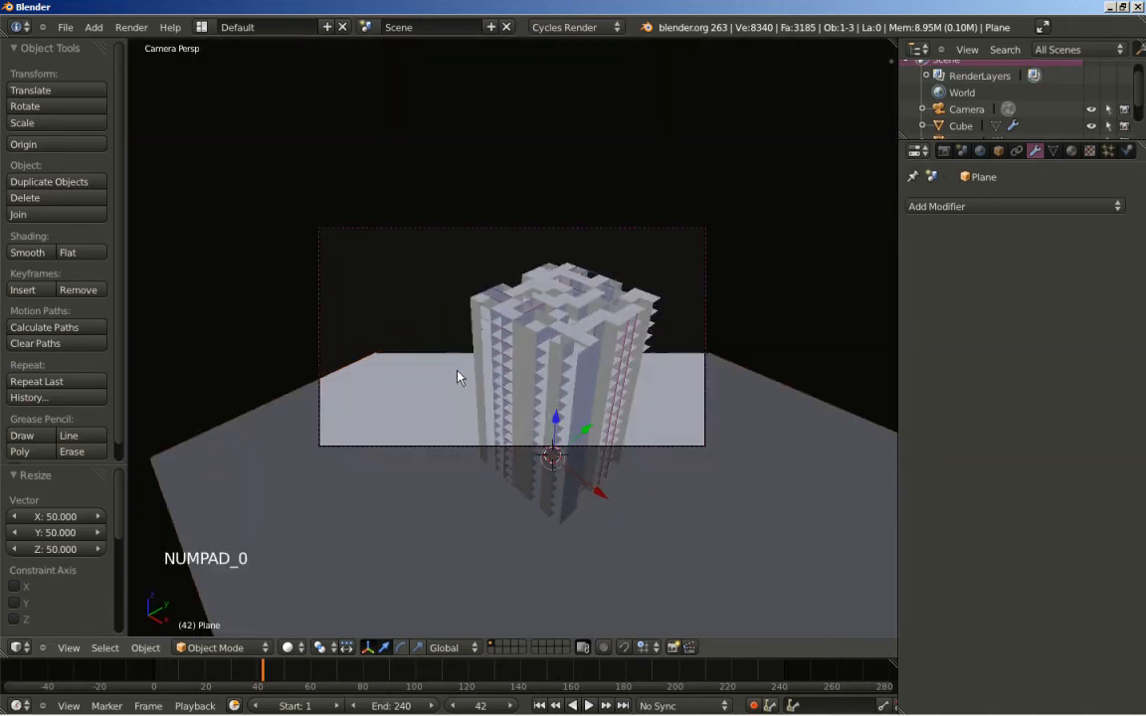
{"action": "right_click", "coordinate": [576, 371]}
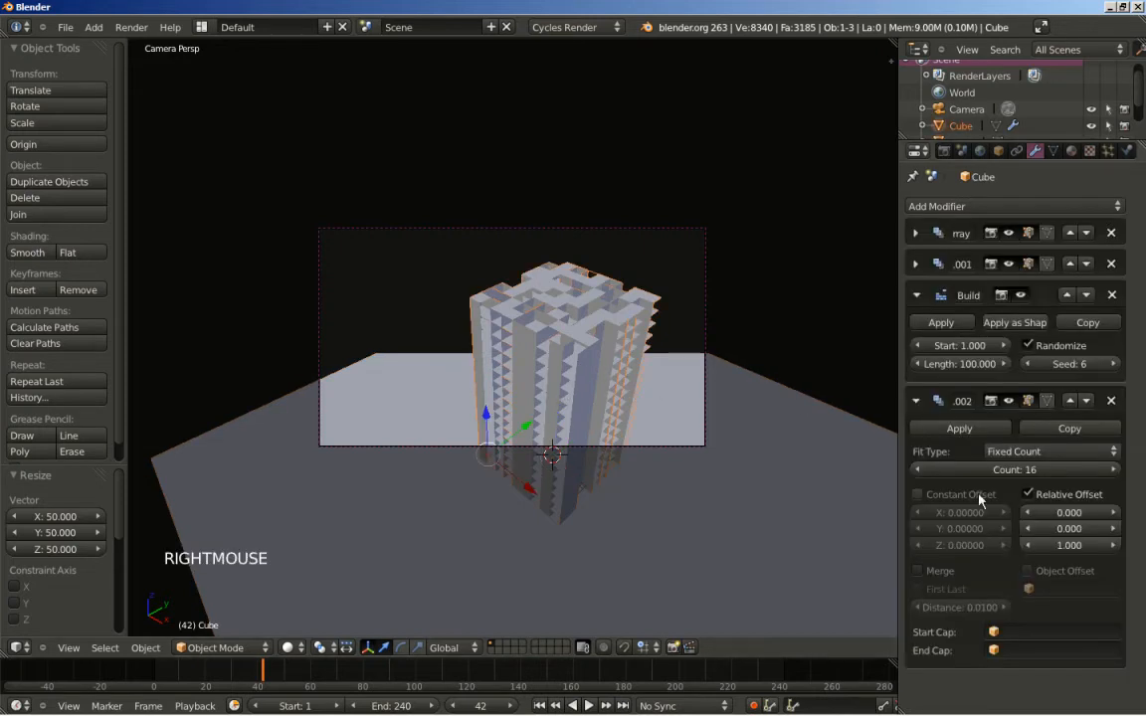
{"action": "left_click", "coordinate": [1110, 470]}
{"action": "left_click", "coordinate": [1110, 470]}
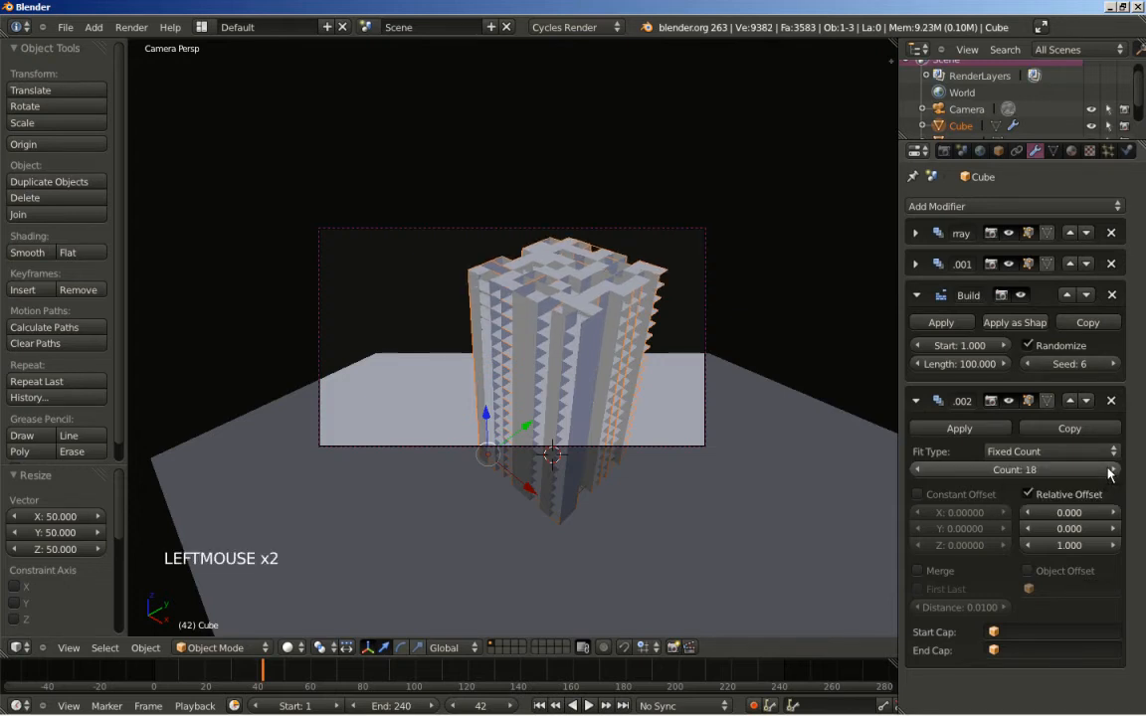
{"action": "left_click", "coordinate": [1110, 470]}
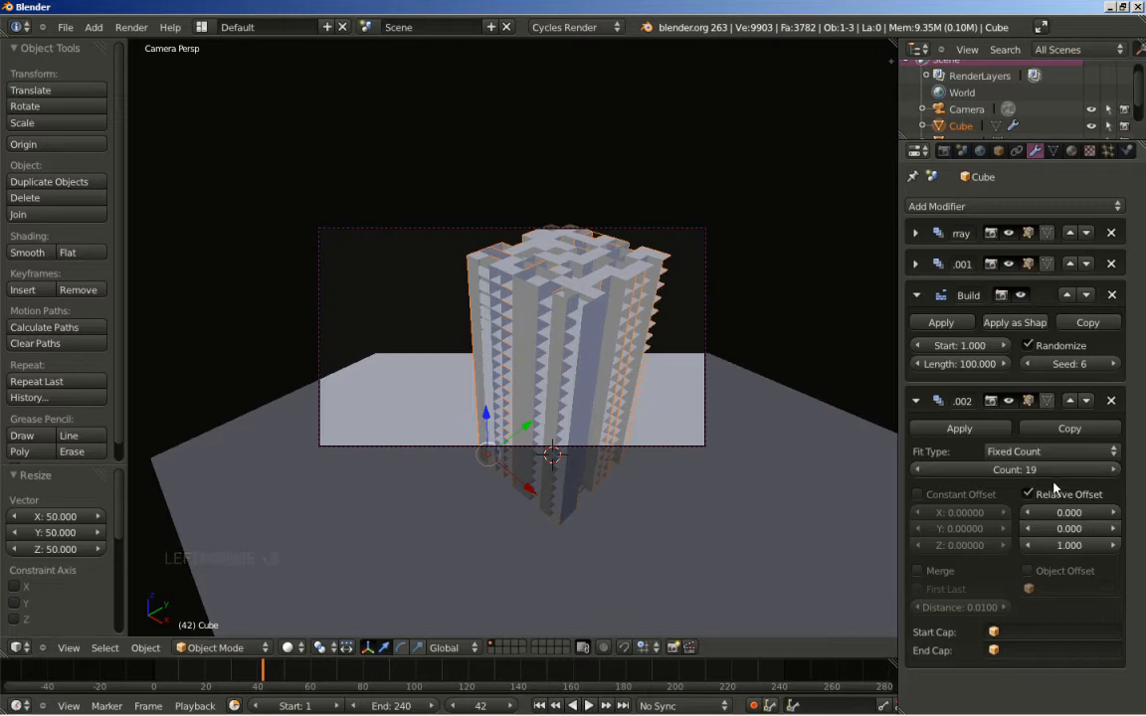
{"action": "left_click", "coordinate": [1111, 476]}
{"action": "left_click", "coordinate": [1112, 473]}
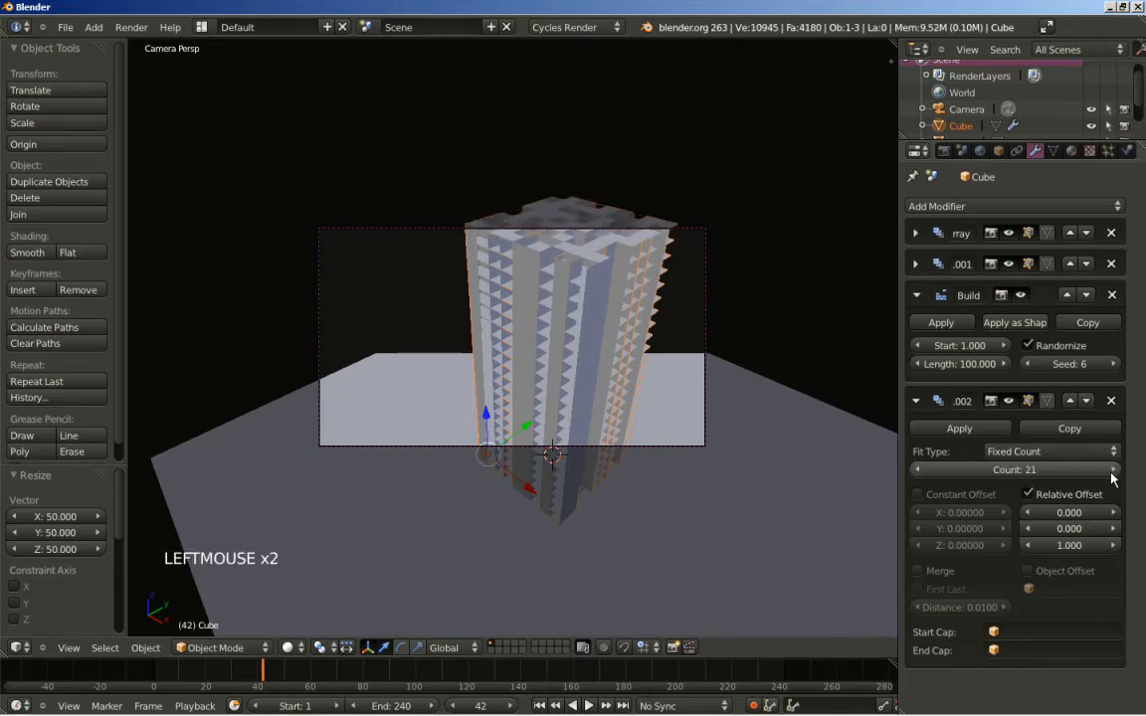
{"action": "left_click", "coordinate": [1112, 473]}
{"action": "left_click", "coordinate": [1111, 473]}
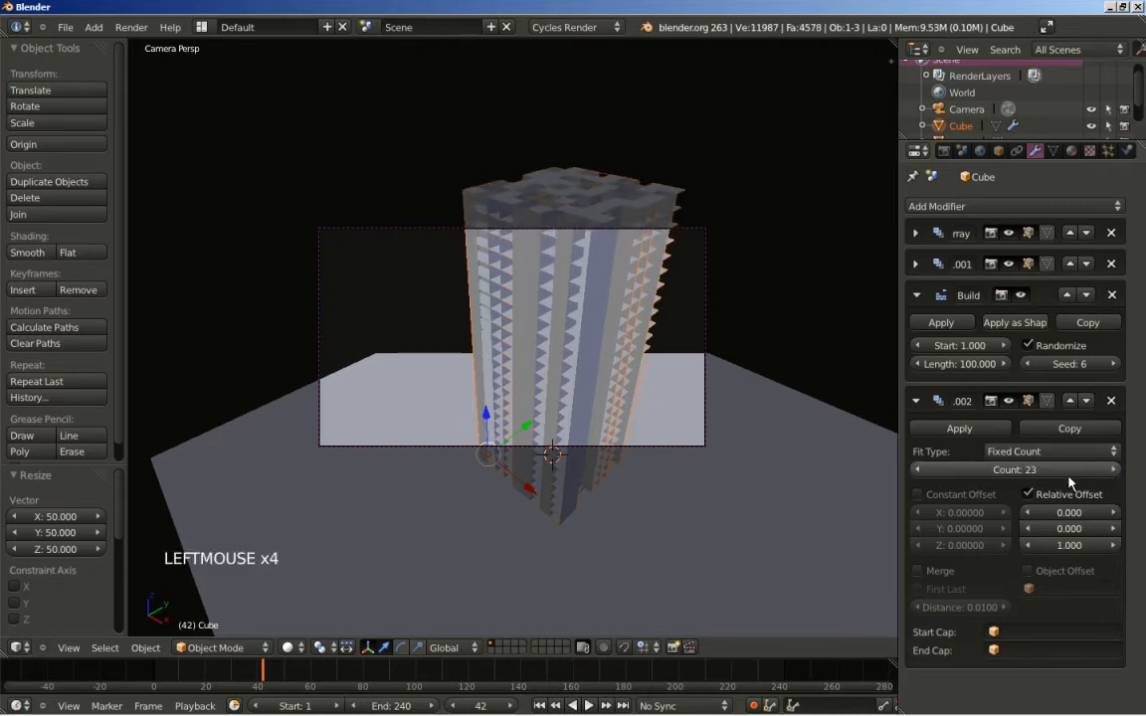
{"action": "left_click", "coordinate": [918, 472]}
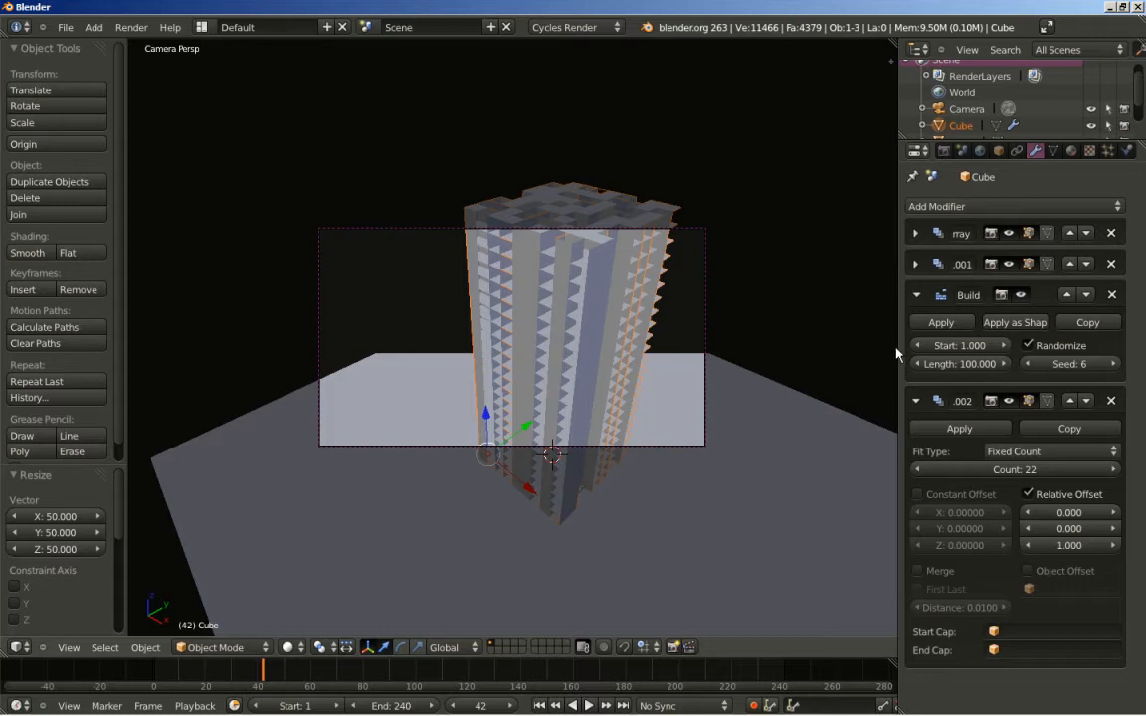
Enable nodes for the world and give its background a near-white colour of RGB 0.985 with strength 2.
{"action": "left_click", "coordinate": [980, 151]}
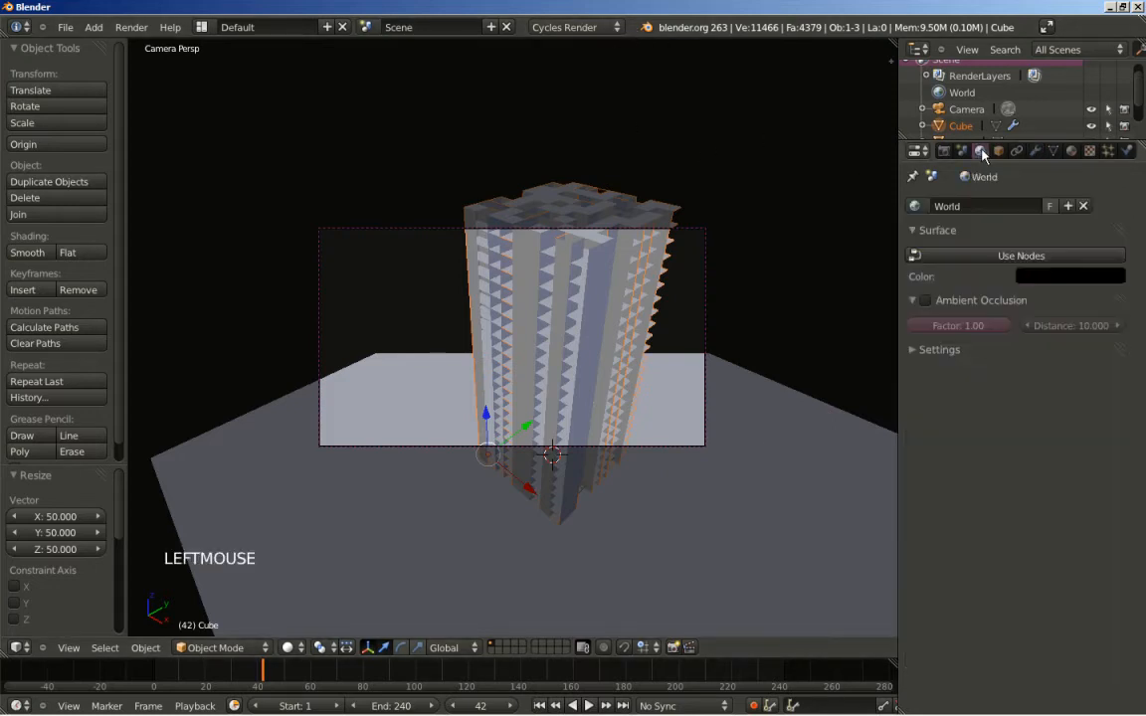
{"action": "left_click", "coordinate": [1016, 255]}
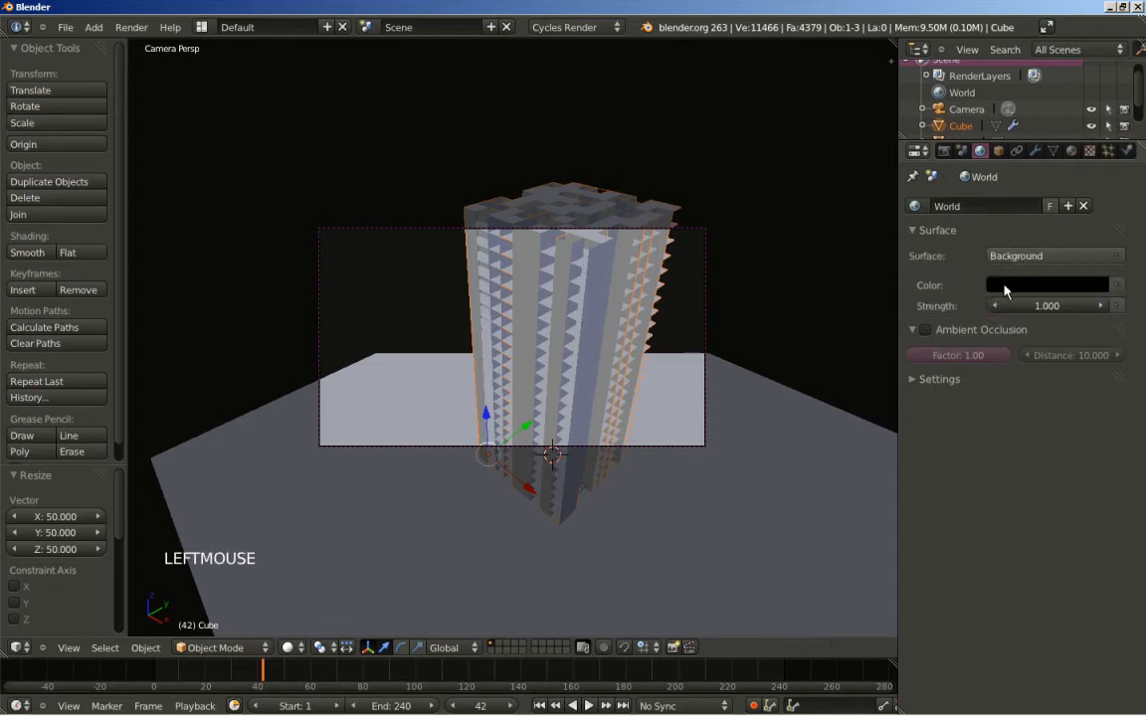
{"action": "left_click", "coordinate": [1004, 289]}
{"action": "left_click", "coordinate": [1096, 62]}
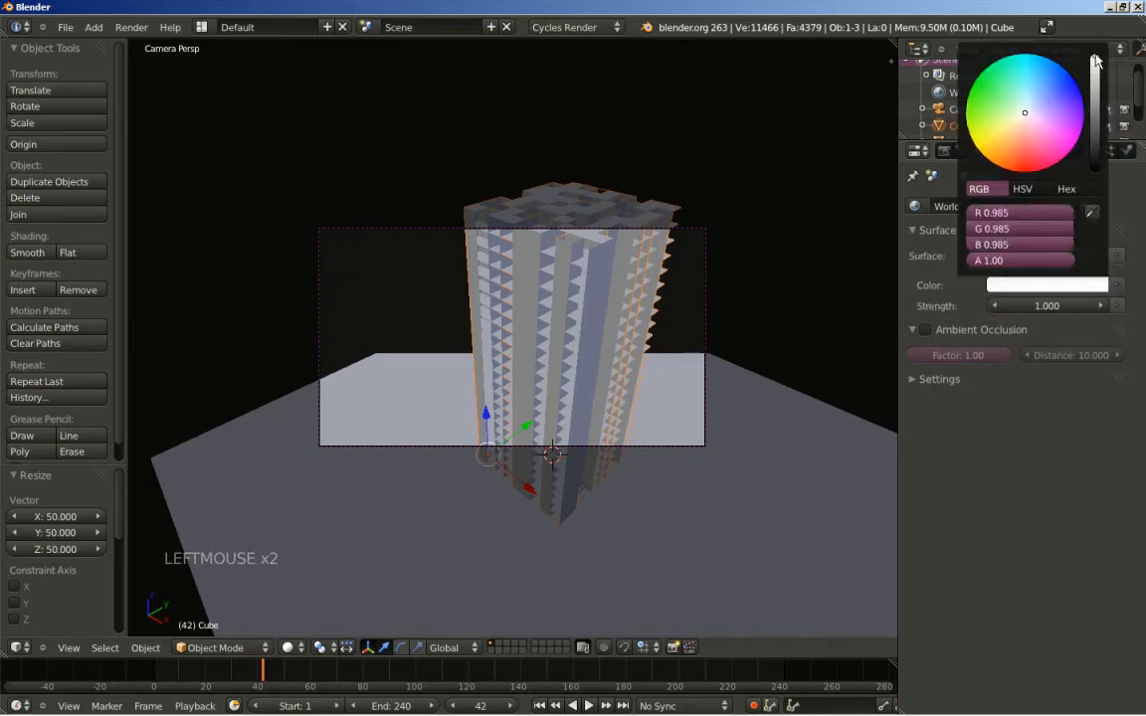
{"action": "left_click", "coordinate": [1029, 306]}
{"action": "type", "text": "2"}
{"action": "key", "text": "Return"}
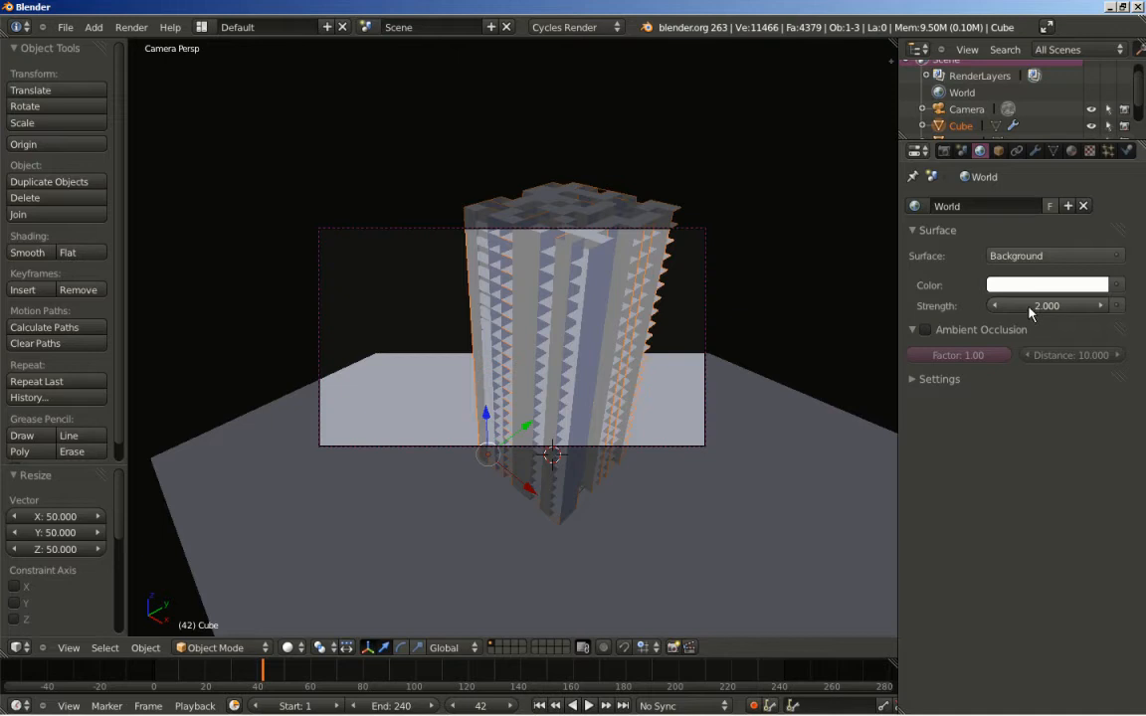
Create a new material for the tower and set its Diffuse BSDF colour to yellow.
{"action": "right_click", "coordinate": [578, 285]}
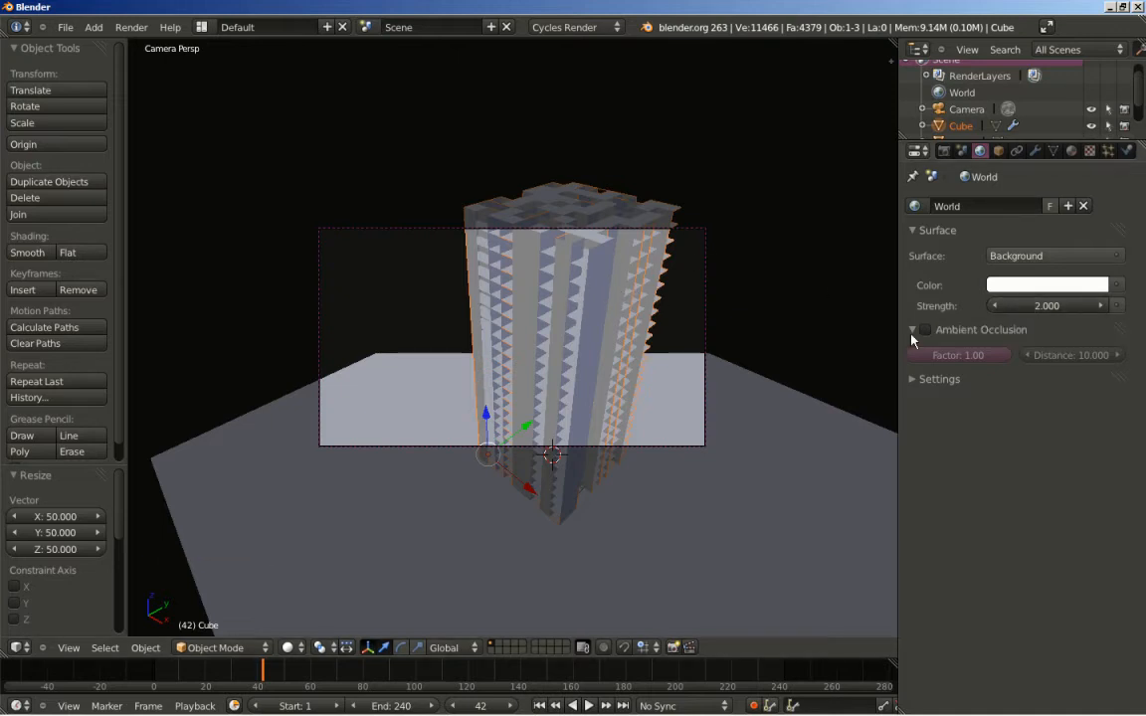
{"action": "left_click", "coordinate": [1071, 152]}
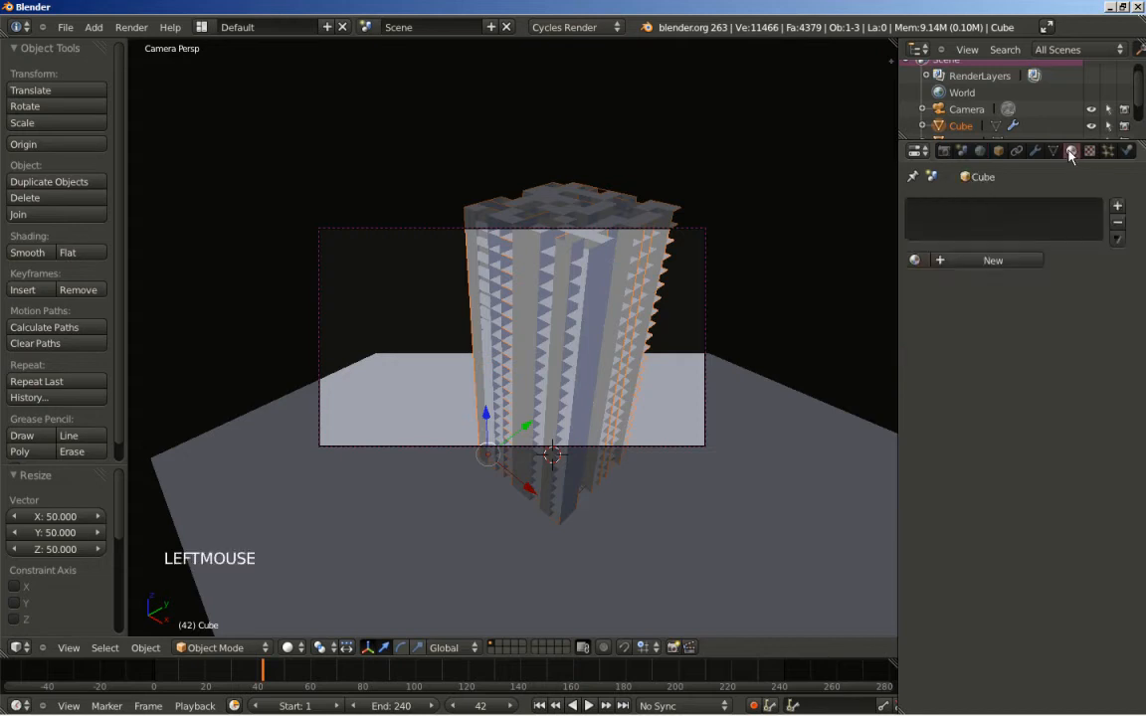
{"action": "left_click", "coordinate": [964, 261]}
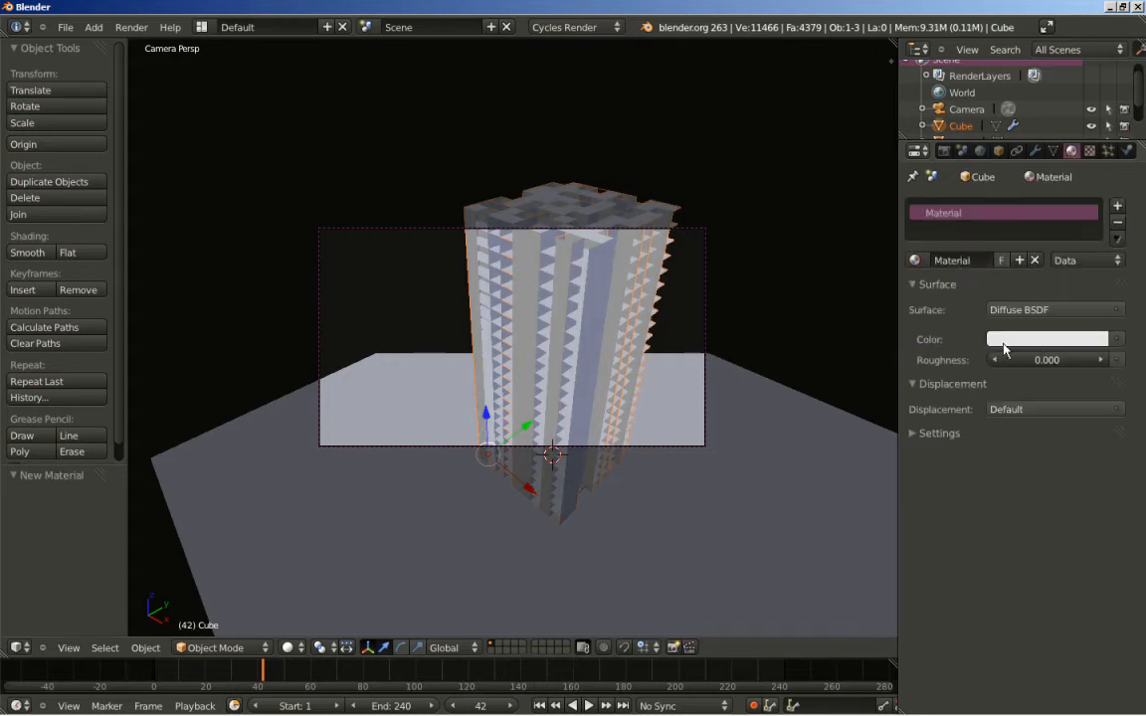
{"action": "left_click", "coordinate": [1044, 339]}
{"action": "left_click_drag", "start_coordinate": [1043, 153], "coordinate": [971, 193]}
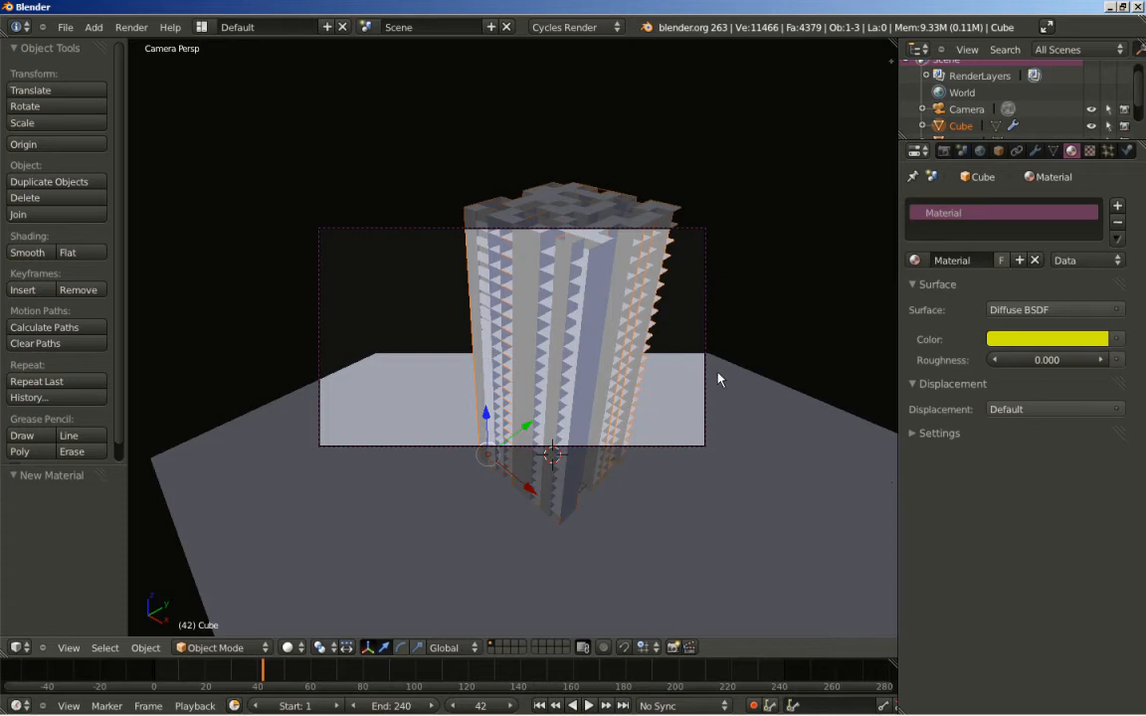
Set the Cycles render samples to 200 in the integrator settings.
{"action": "left_click", "coordinate": [943, 151]}
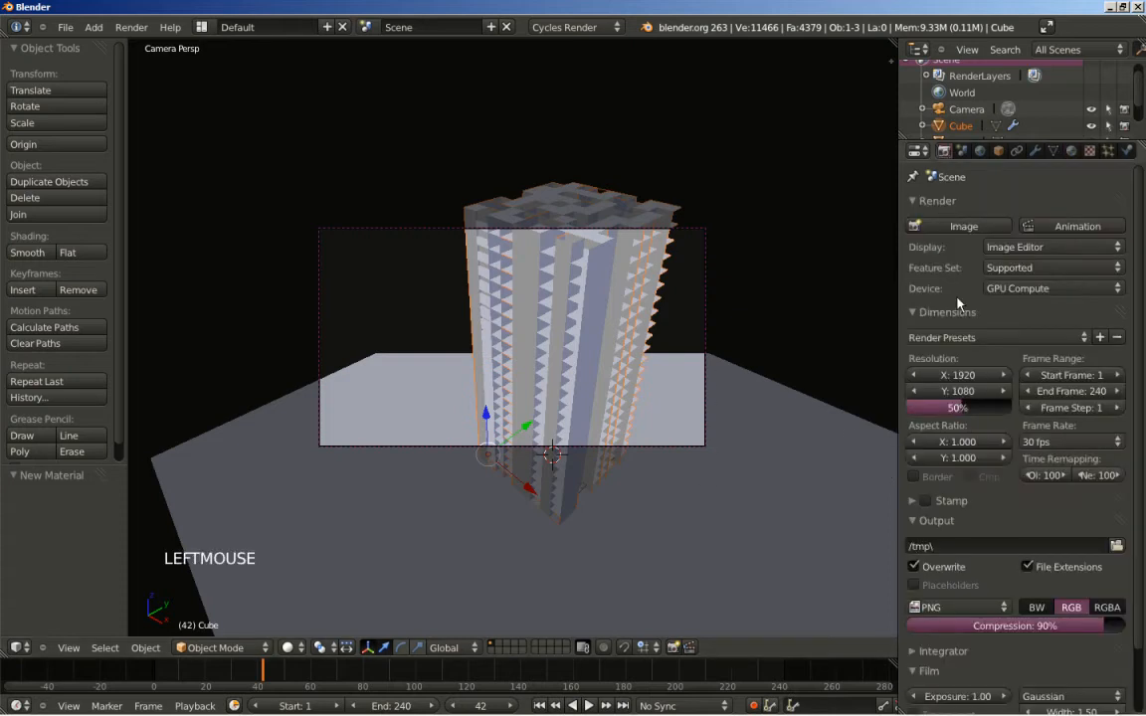
{"action": "scroll", "coordinate": [988, 499], "scroll_direction": "down", "scroll_amount": 4}
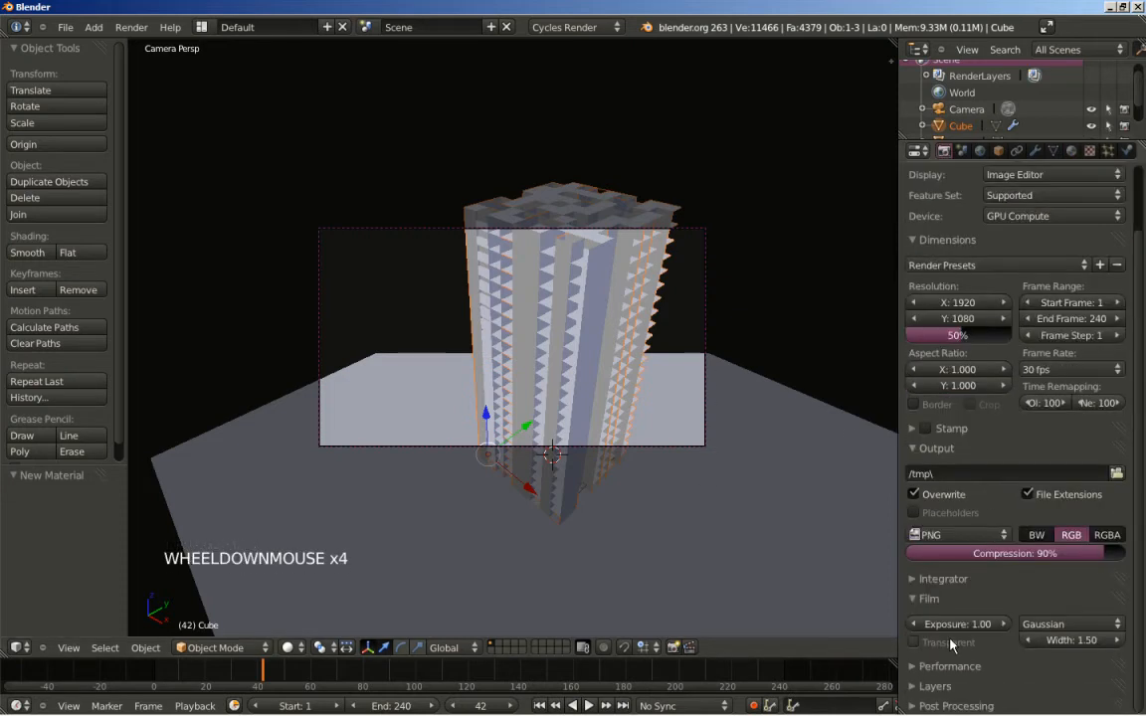
{"action": "left_click", "coordinate": [913, 581]}
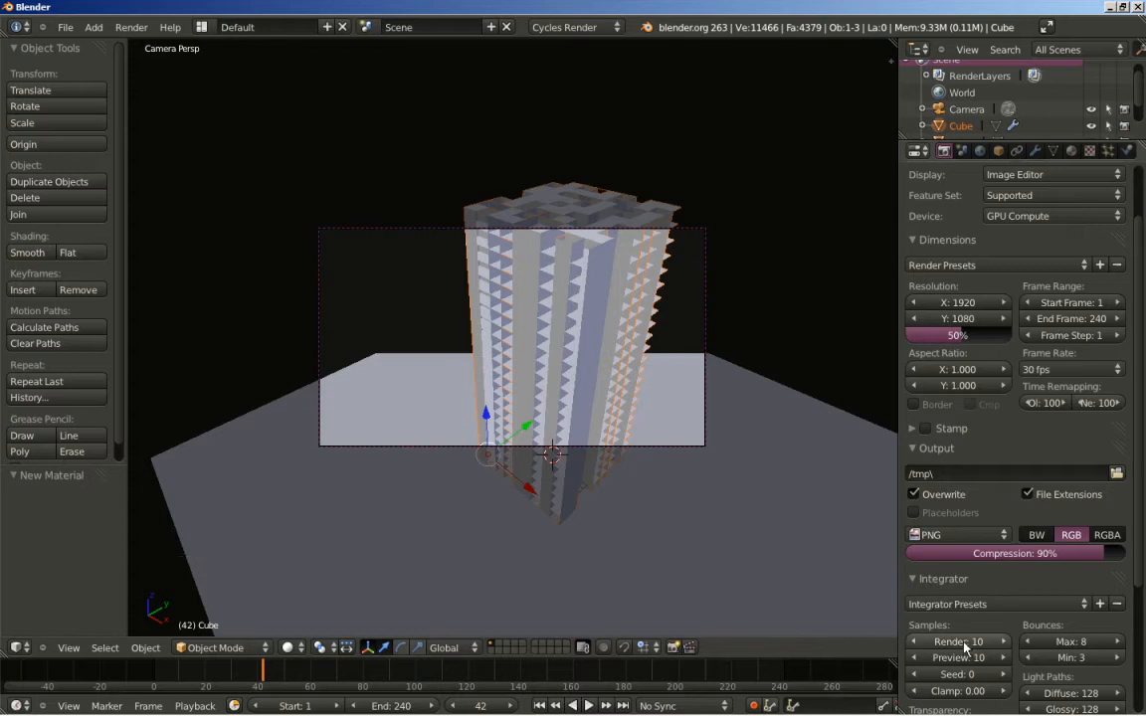
{"action": "scroll", "coordinate": [965, 642], "scroll_direction": "down", "scroll_amount": 1}
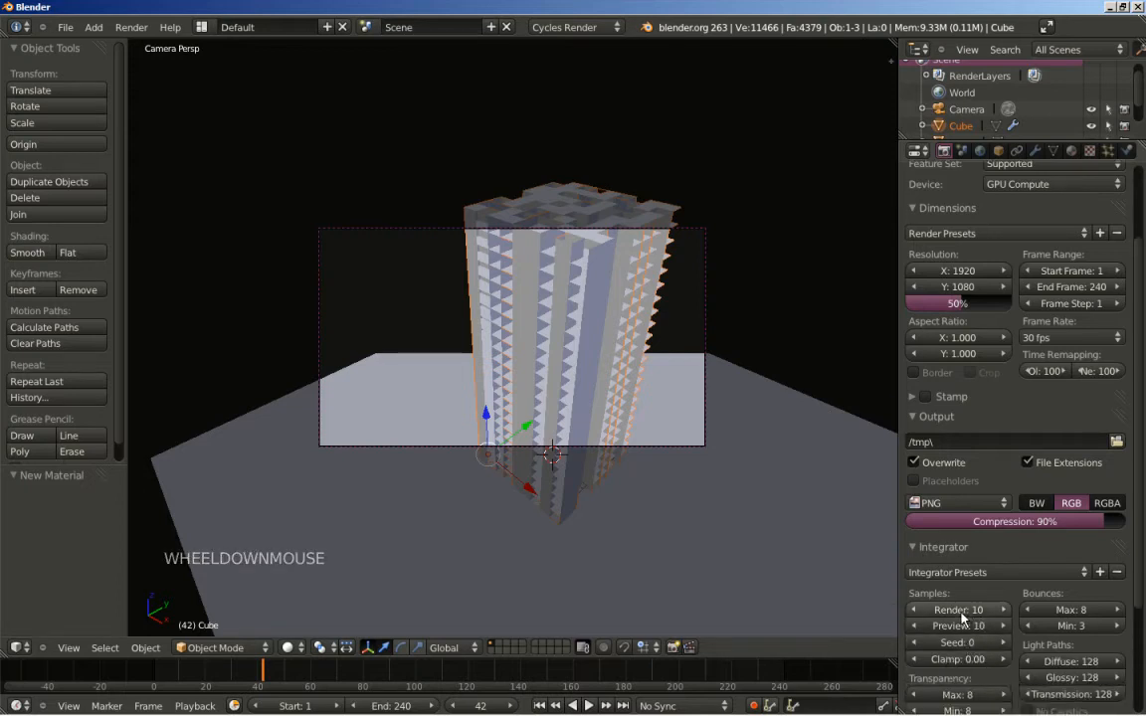
{"action": "left_click", "coordinate": [958, 610]}
{"action": "type", "text": "200"}
{"action": "key", "text": "Return"}
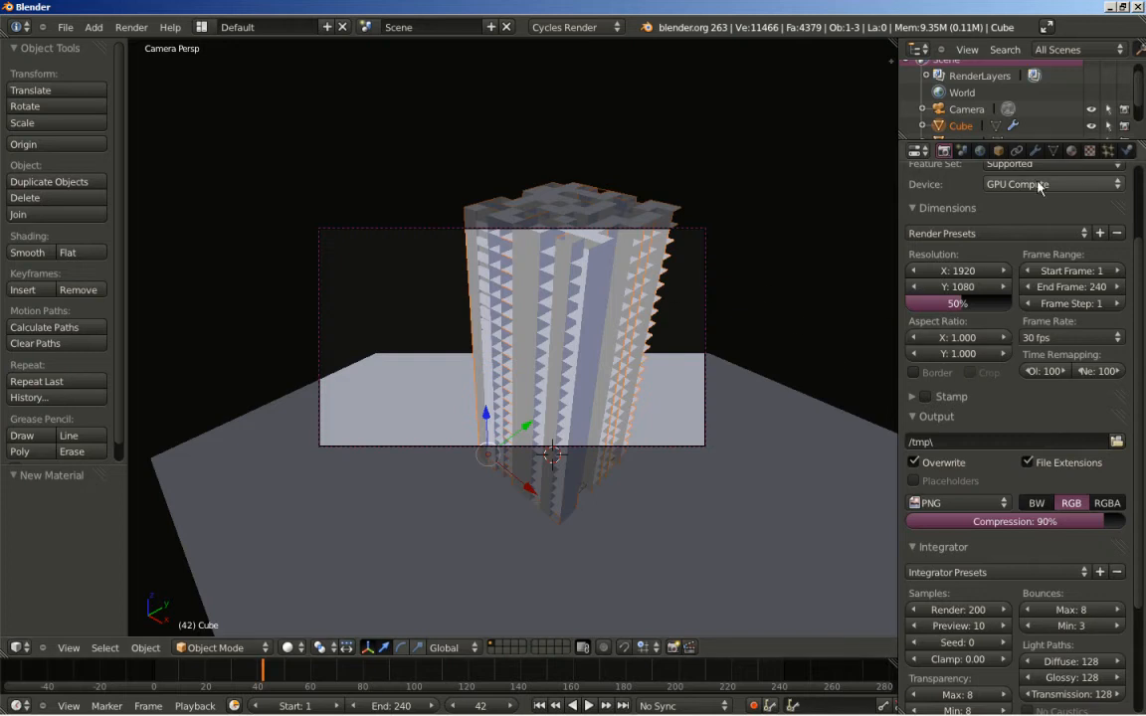
Match the tower material's viewport colour to its yellow diffuse colour by sampling it with the eyedropper.
{"action": "left_click", "coordinate": [1071, 150]}
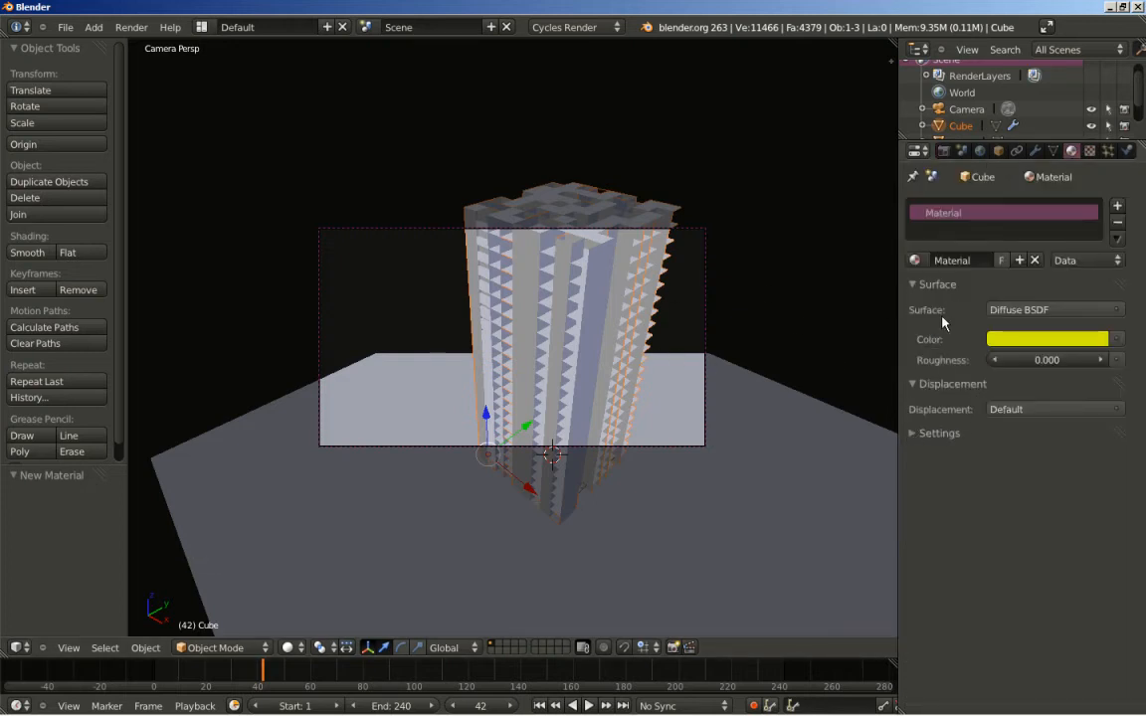
{"action": "left_click", "coordinate": [911, 437]}
{"action": "left_click", "coordinate": [931, 477]}
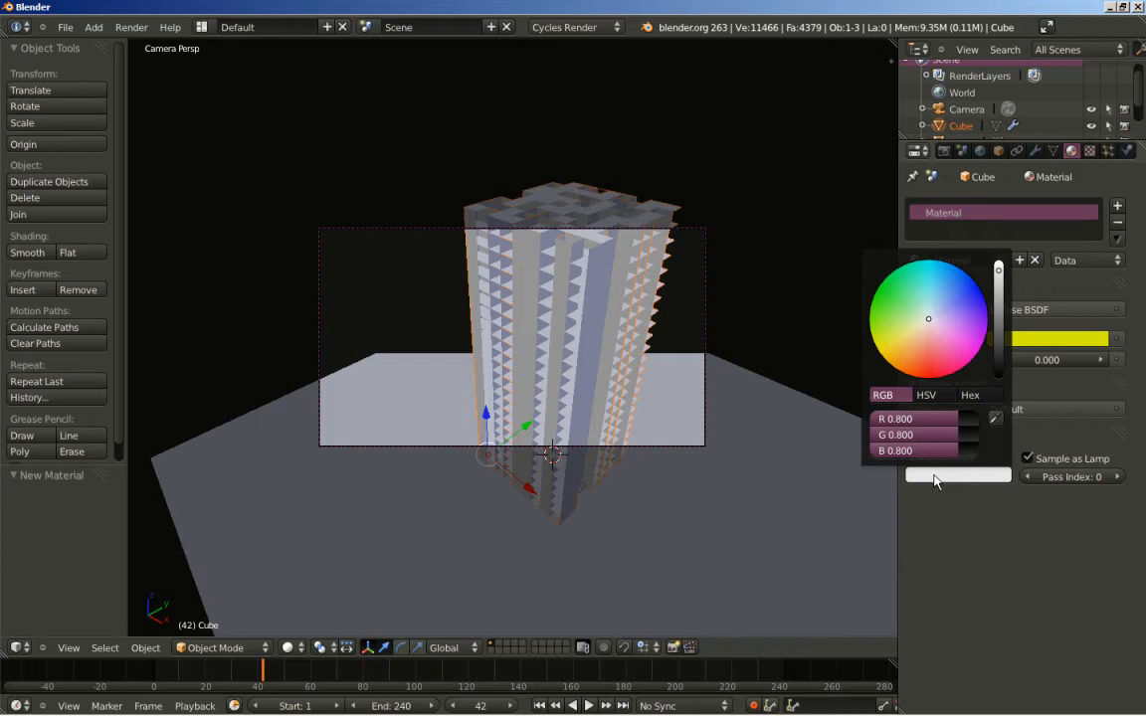
{"action": "left_click", "coordinate": [995, 421]}
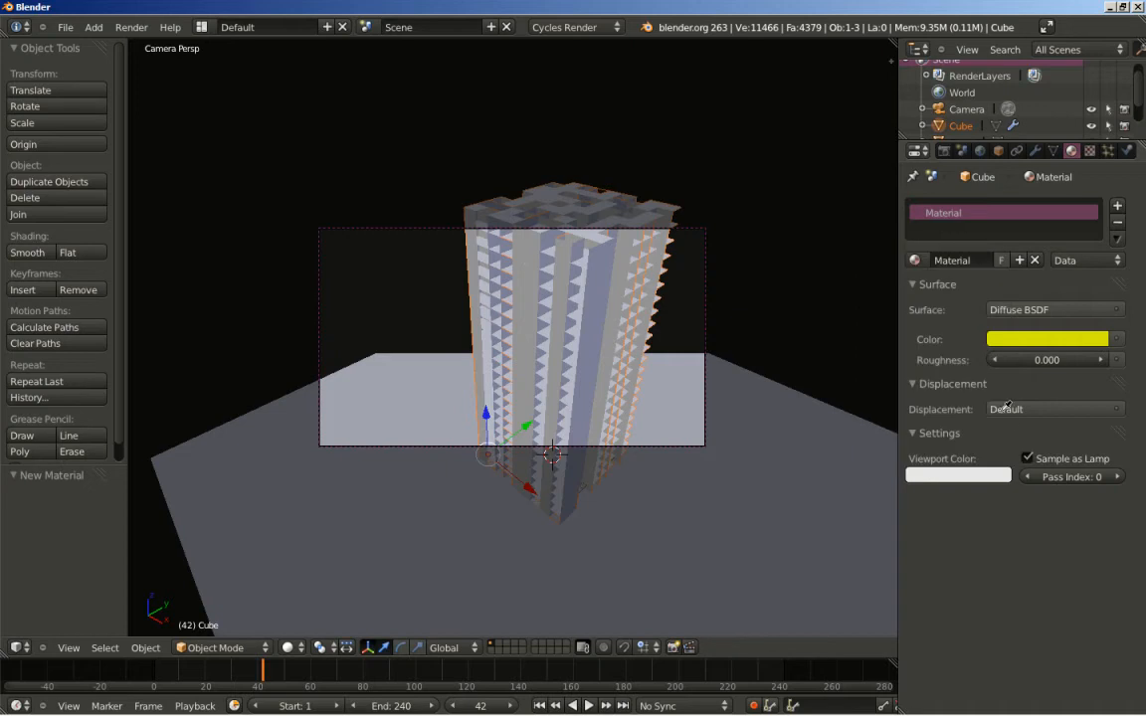
{"action": "left_click", "coordinate": [1024, 330]}
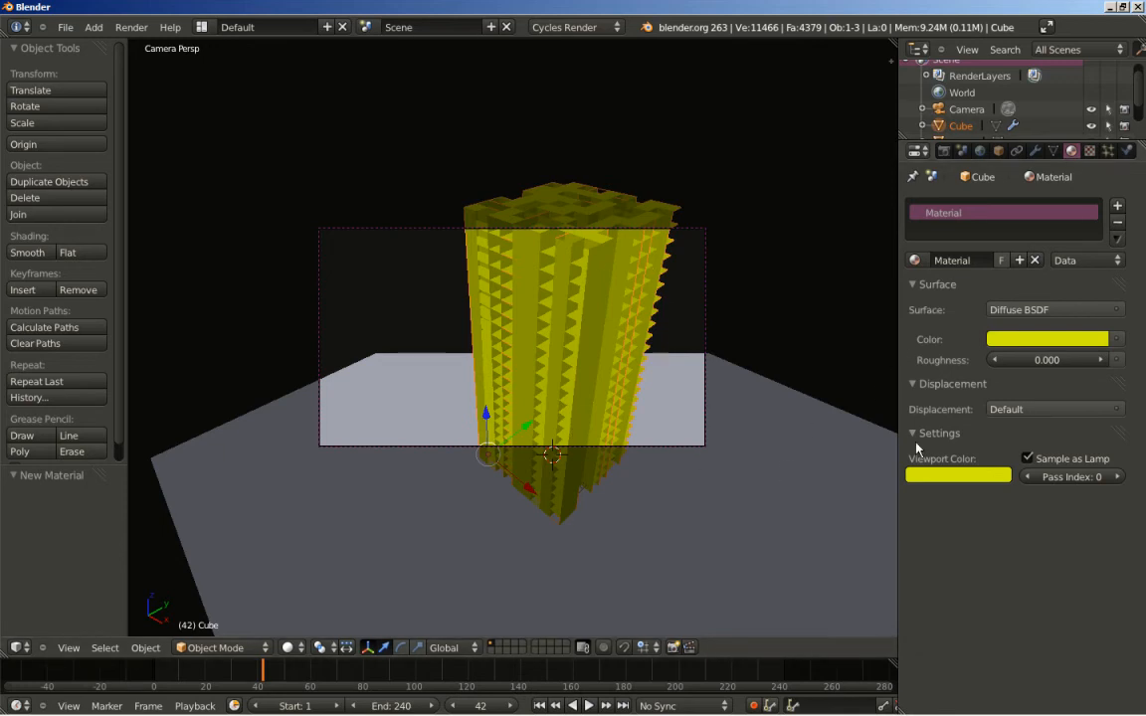
Render a test image of the yellow tower from the camera to check the lighting, and return to the 3D view.
{"action": "left_click", "coordinate": [943, 151]}
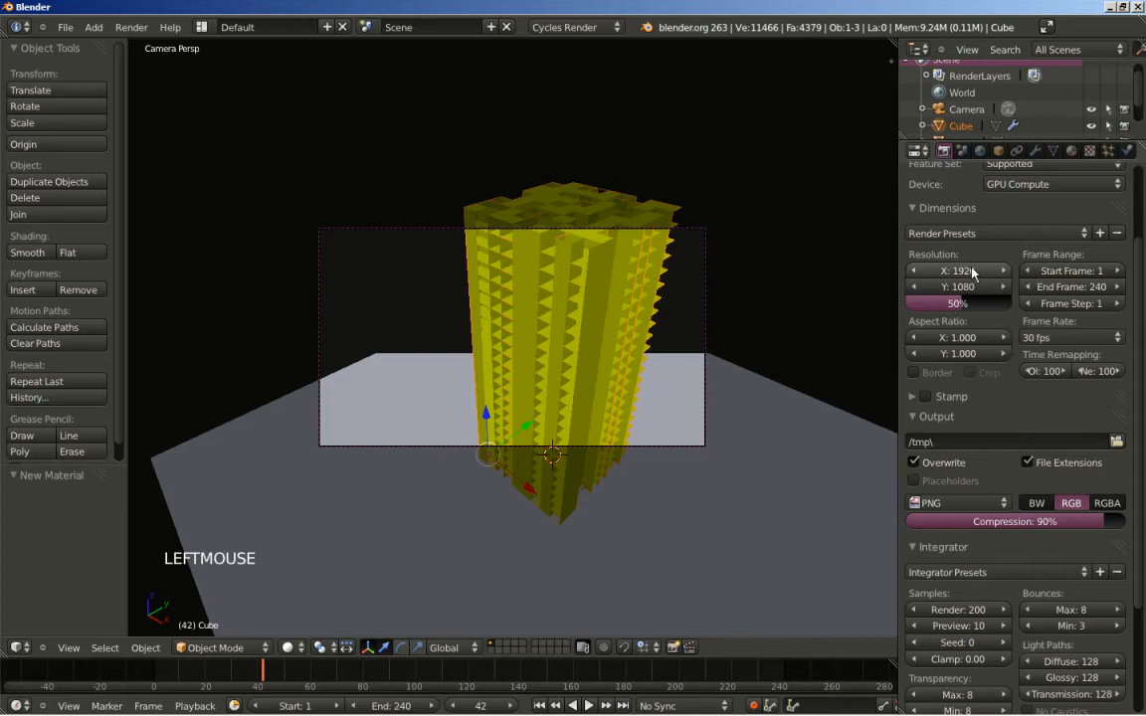
{"action": "scroll", "coordinate": [967, 248], "scroll_direction": "up", "scroll_amount": 5}
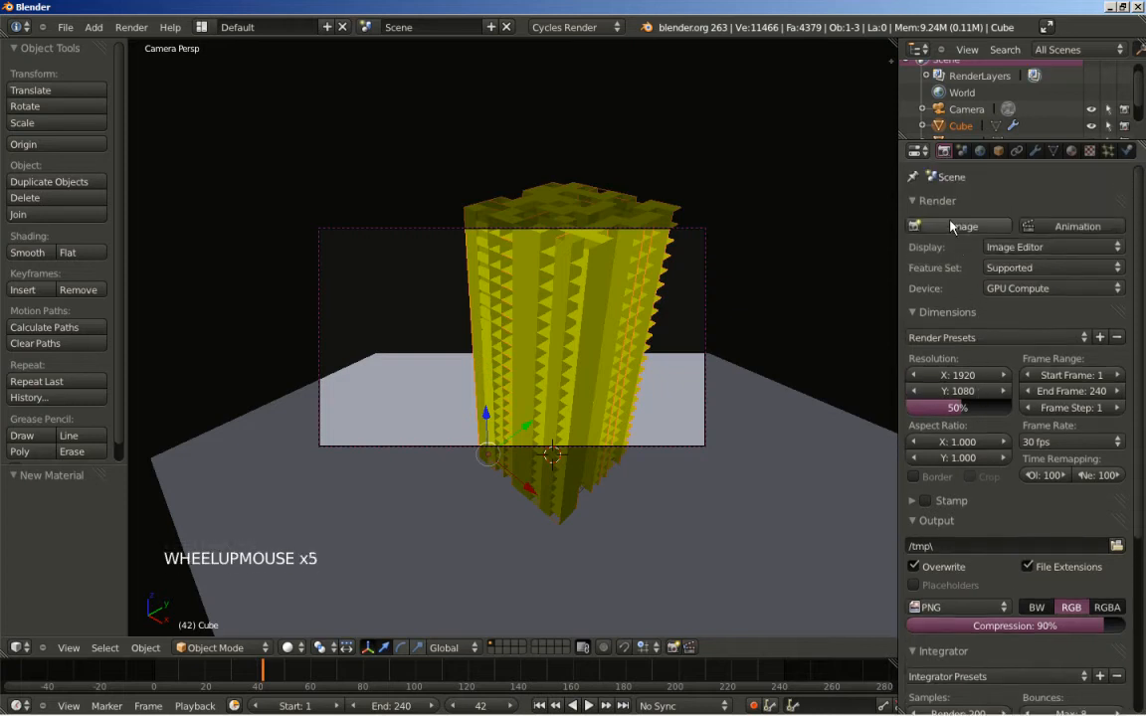
{"action": "left_click", "coordinate": [949, 226]}
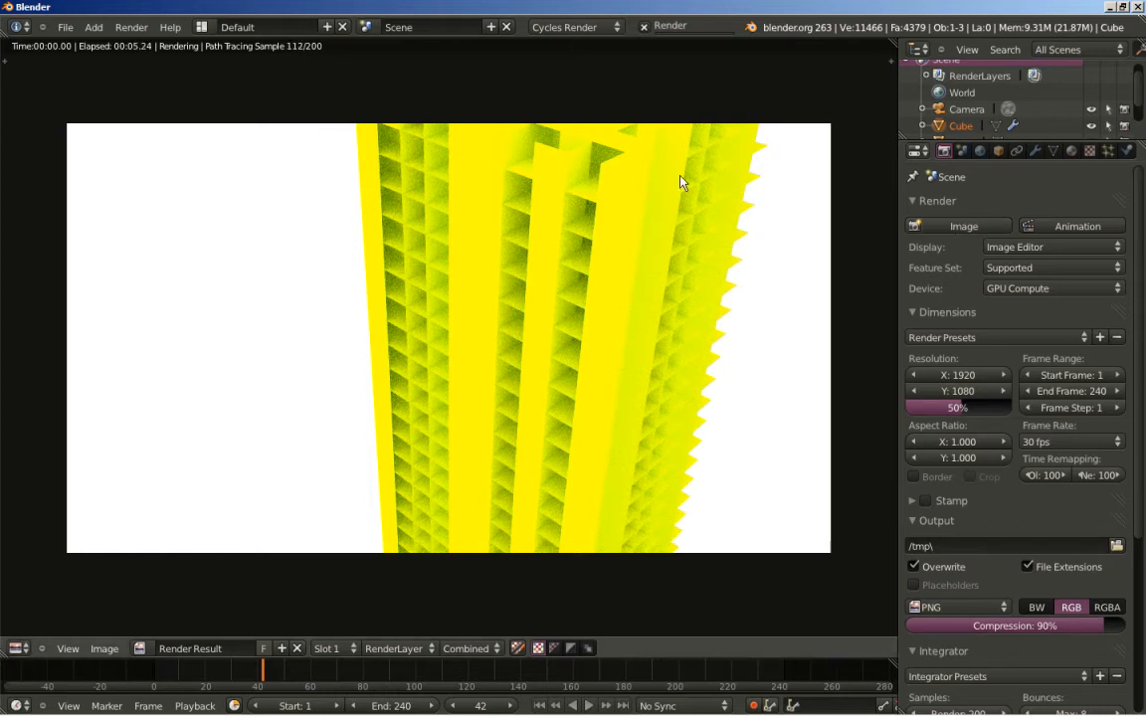
{"action": "key", "text": "Escape"}
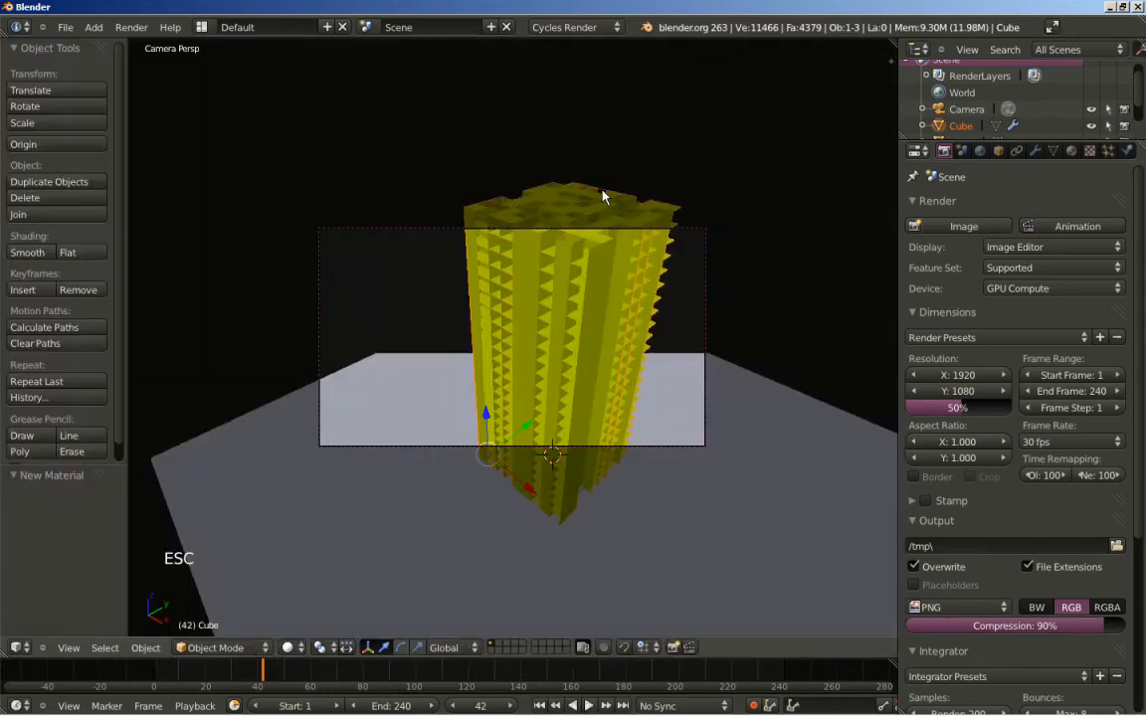
Set the world background strength to 1.2 and render the scene again to check the brightness.
{"action": "left_click", "coordinate": [980, 150]}
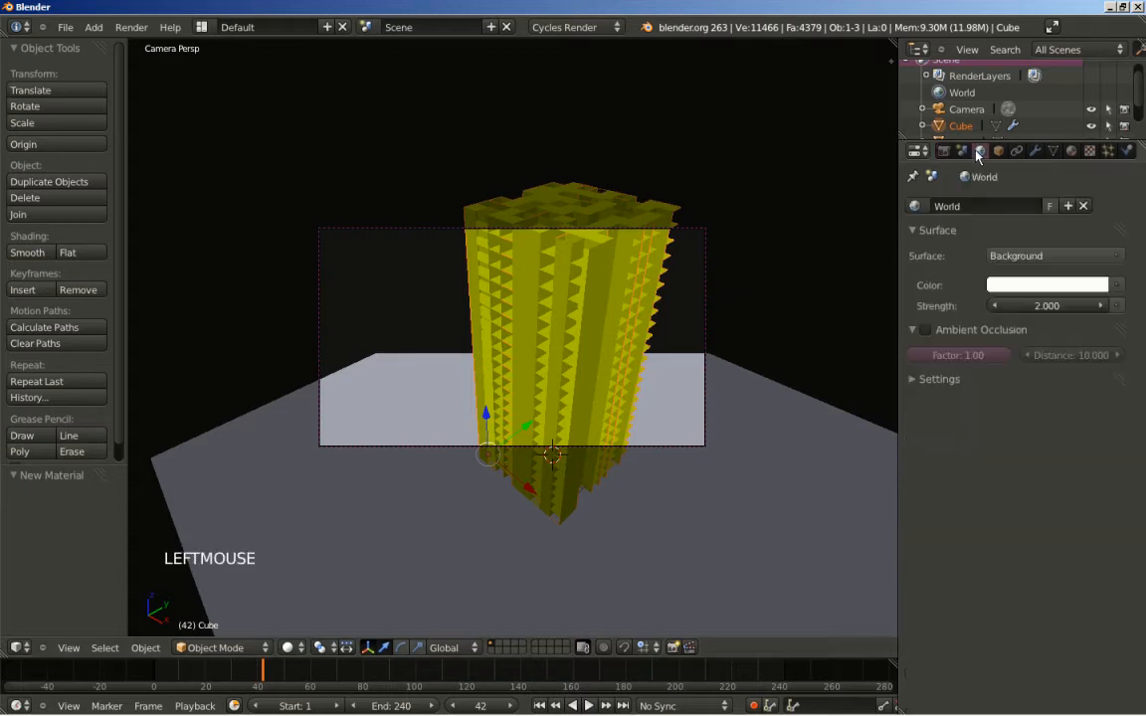
{"action": "double_click", "coordinate": [1030, 306]}
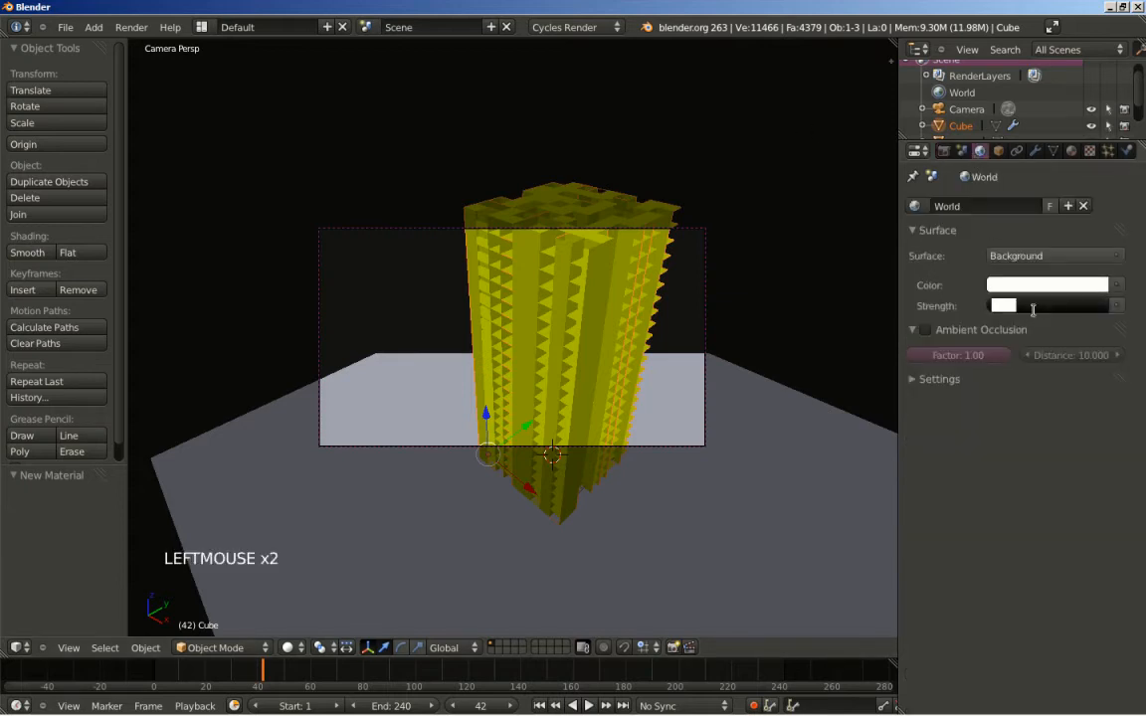
{"action": "type", "text": "1.2"}
{"action": "key", "text": "Return"}
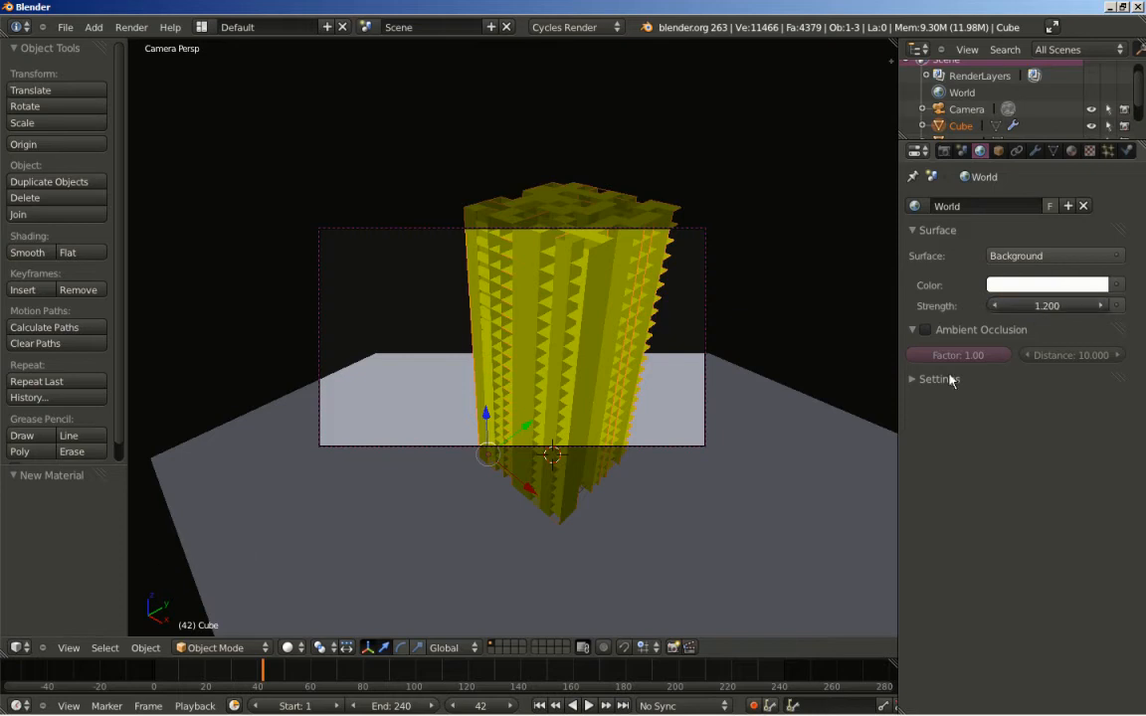
{"action": "key", "text": "F12"}
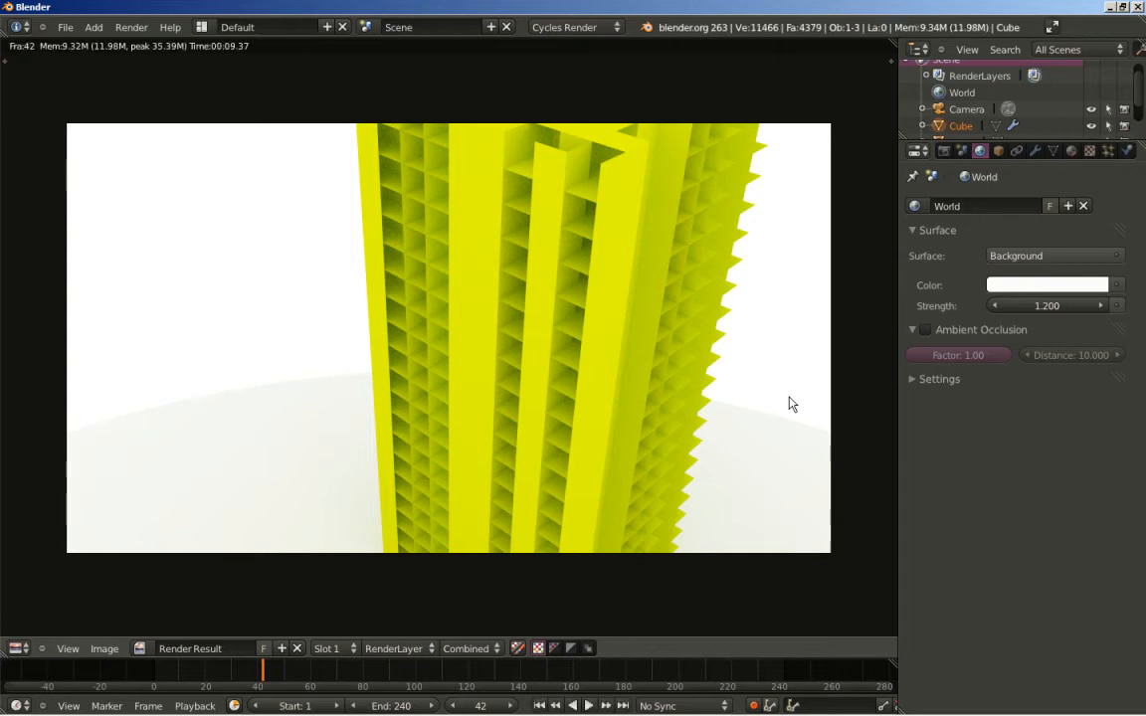
{"action": "key", "text": "Escape"}
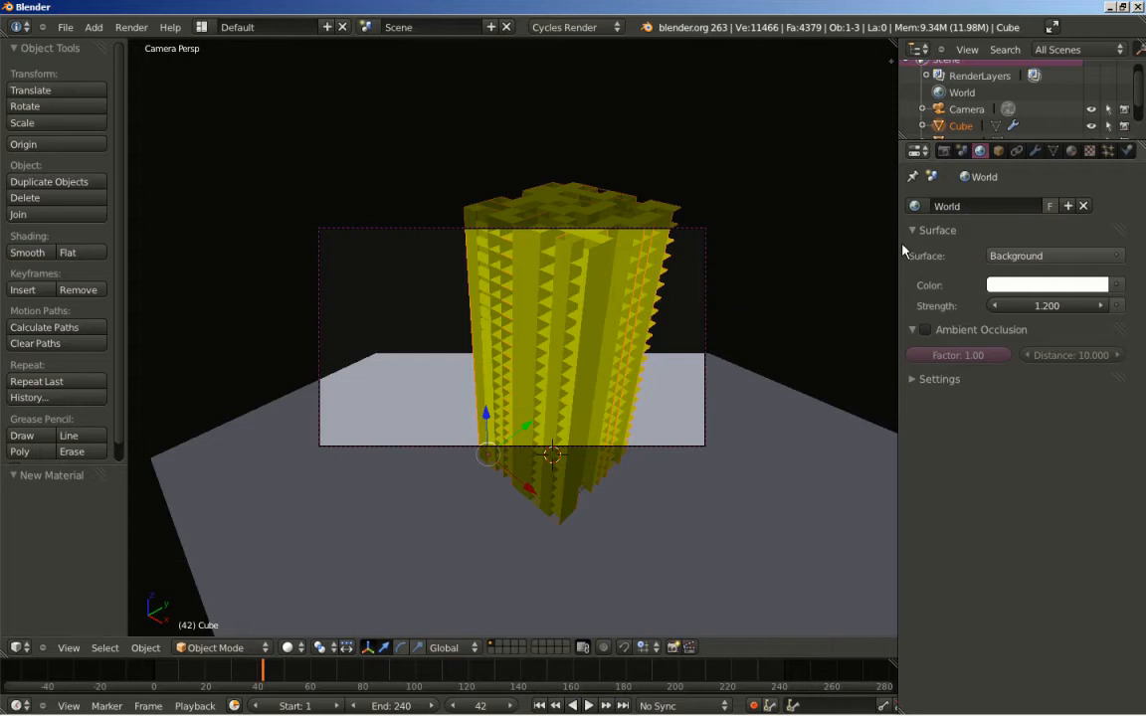
Reduce the count of the tower's vertical Array modifier to 20.
{"action": "left_click", "coordinate": [1035, 150]}
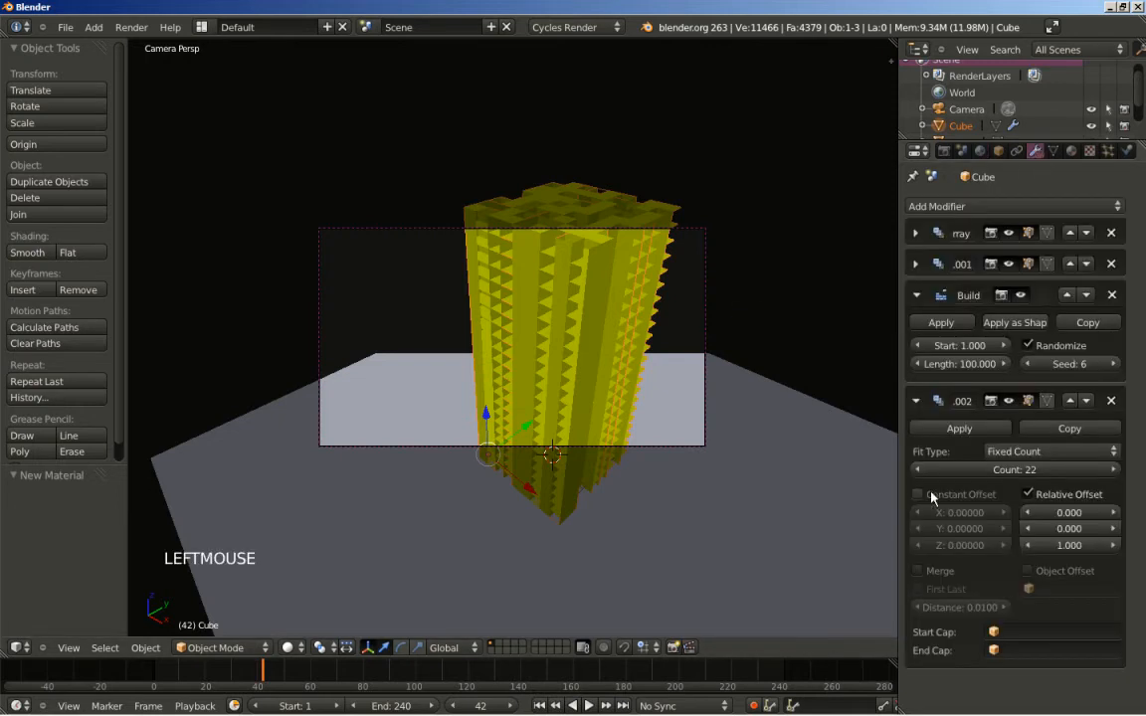
{"action": "left_click", "coordinate": [917, 470]}
{"action": "left_click", "coordinate": [916, 469]}
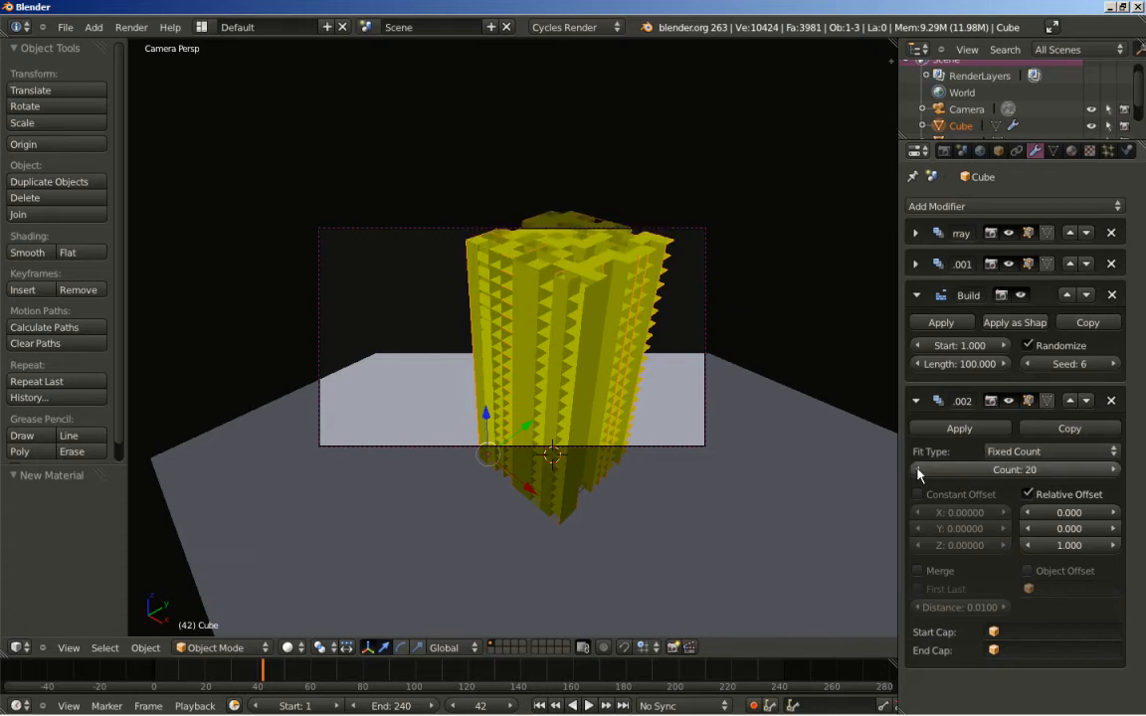
Temporarily hide the vertical Array modifier in the viewport to examine a single floor's layout, and show it again.
{"action": "middle_click_drag", "start_coordinate": [568, 308], "coordinate": [705, 303]}
{"action": "scroll", "coordinate": [552, 350], "scroll_direction": "up", "scroll_amount": 6}
{"action": "middle_click_drag", "start_coordinate": [476, 287], "coordinate": [547, 223], "text": "shift"}
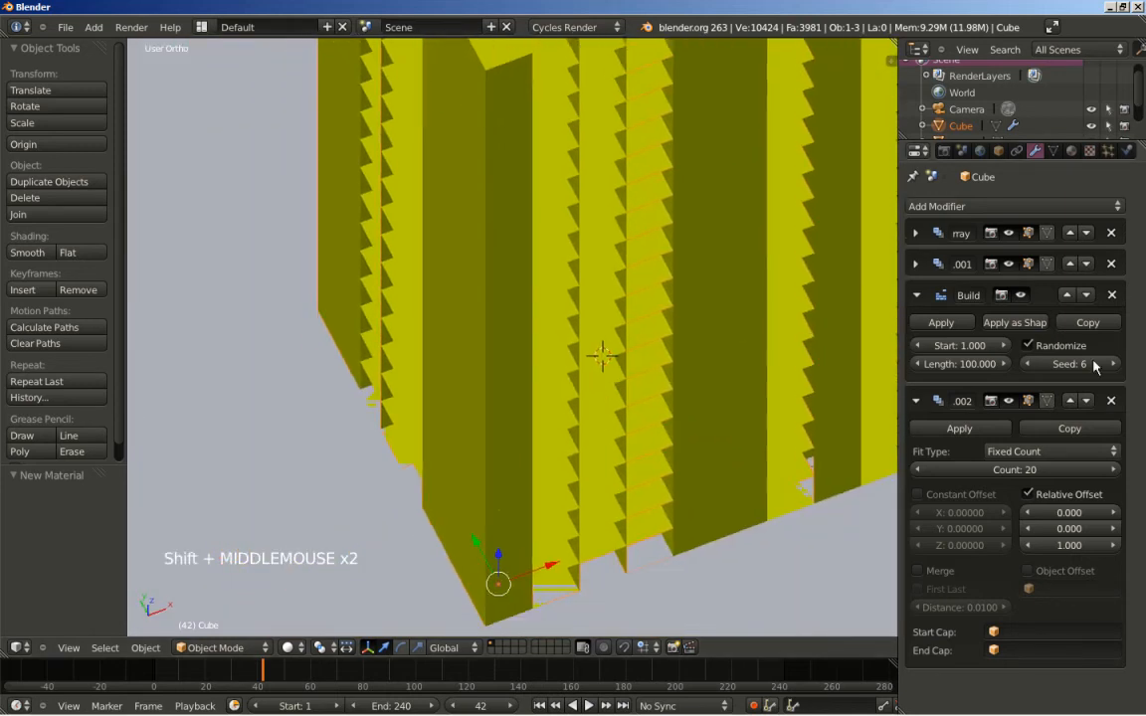
{"action": "left_click", "coordinate": [1008, 403]}
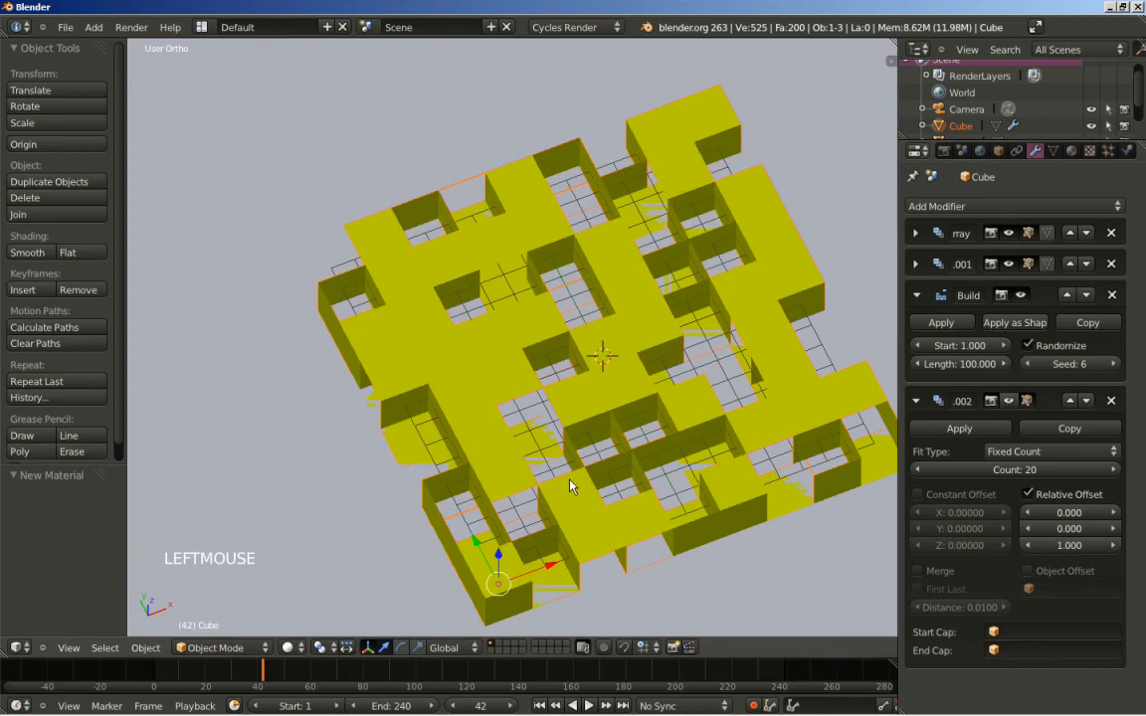
{"action": "middle_click_drag", "start_coordinate": [521, 525], "coordinate": [502, 432], "text": "shift"}
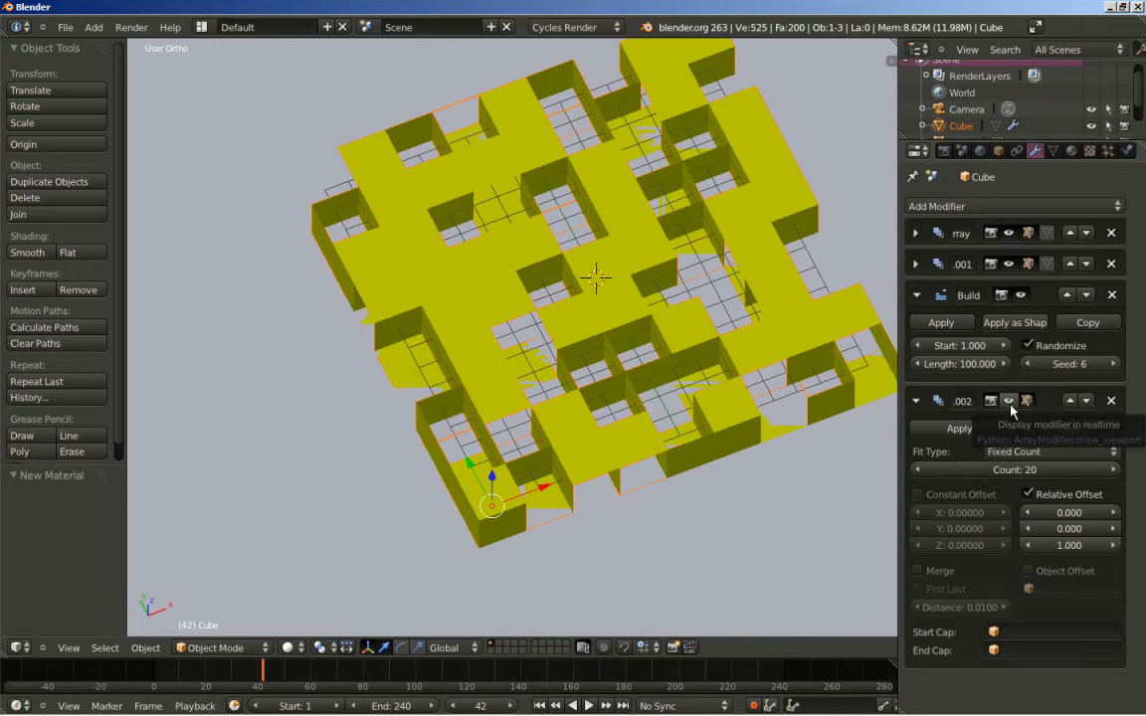
{"action": "scroll", "coordinate": [568, 463], "scroll_direction": "up", "scroll_amount": 2}
{"action": "middle_click_drag", "start_coordinate": [568, 463], "coordinate": [560, 413]}
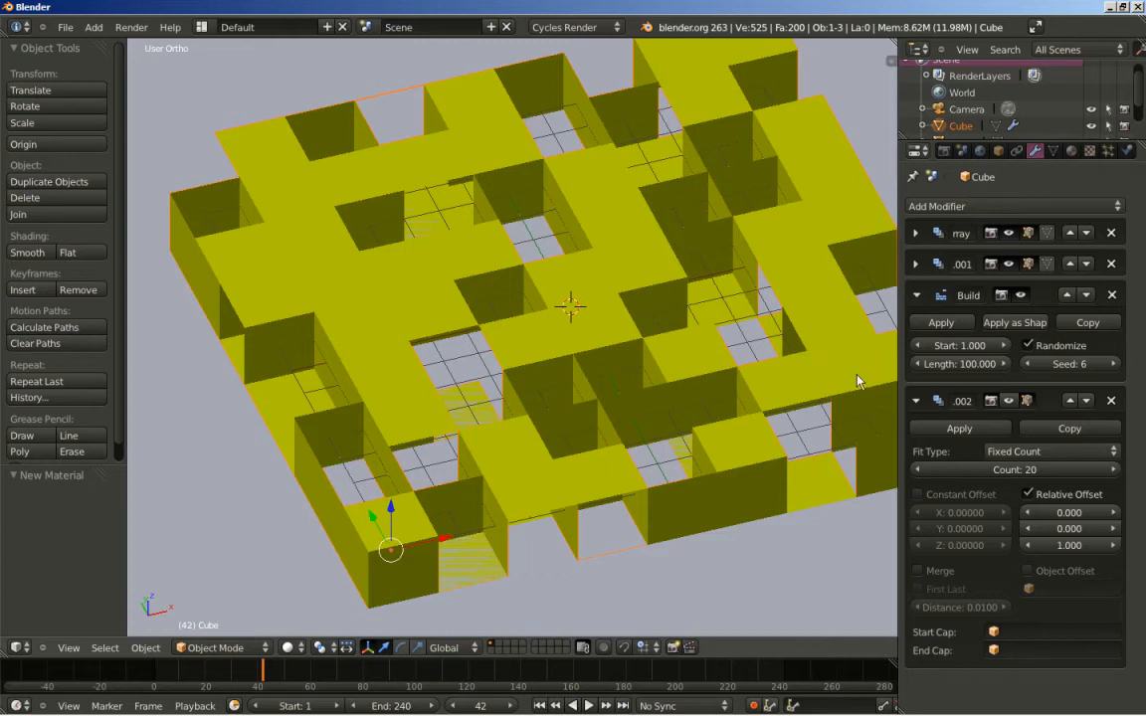
{"action": "scroll", "coordinate": [669, 429], "scroll_direction": "down", "scroll_amount": 5}
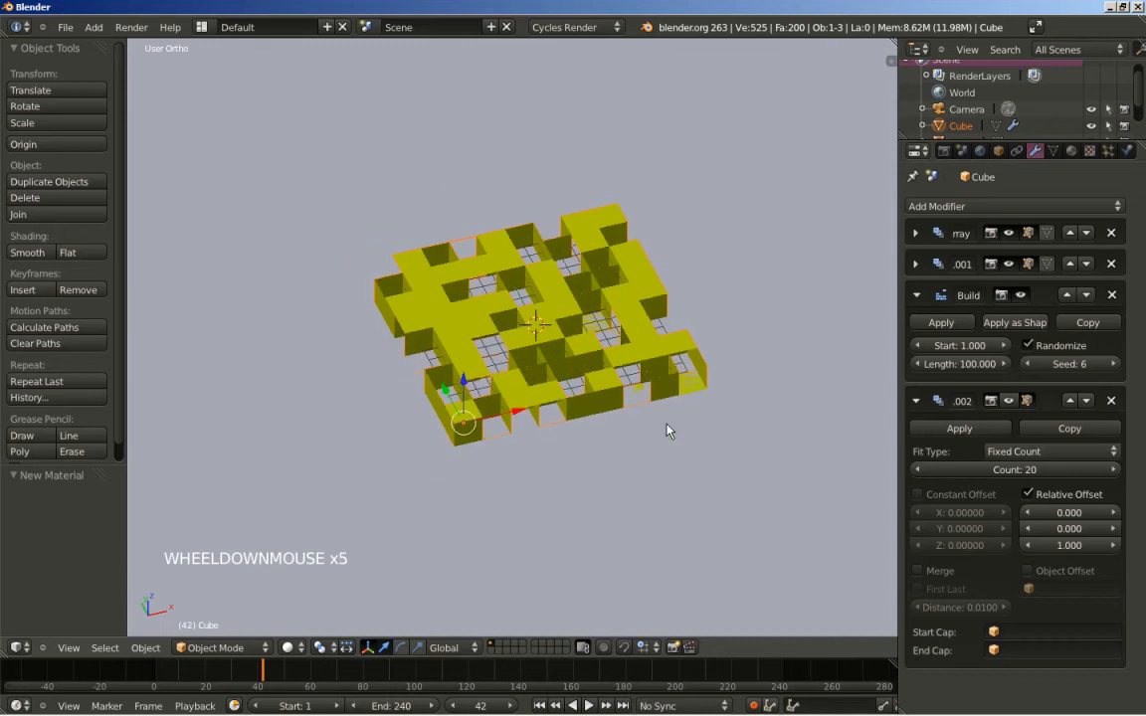
{"action": "left_click", "coordinate": [1009, 401]}
{"action": "middle_click_drag", "start_coordinate": [476, 378], "coordinate": [459, 344]}
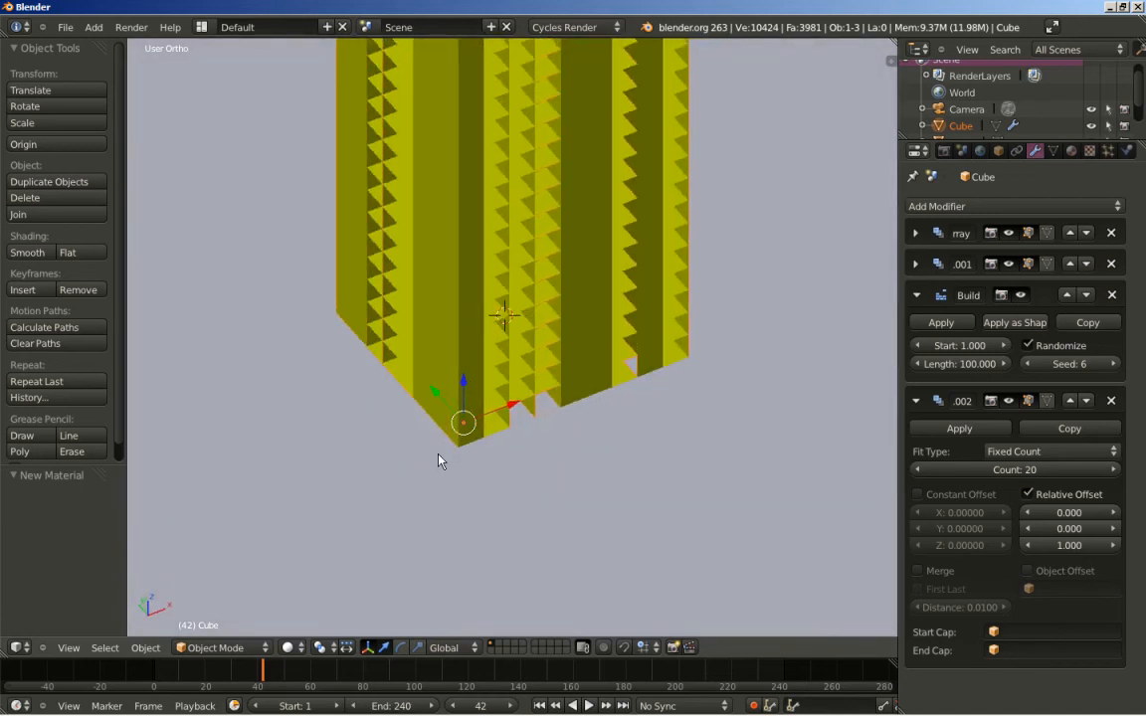
Enter Edit Mode on the tower's base cube with wireframe display and face selection mode.
{"action": "key", "text": "Tab"}
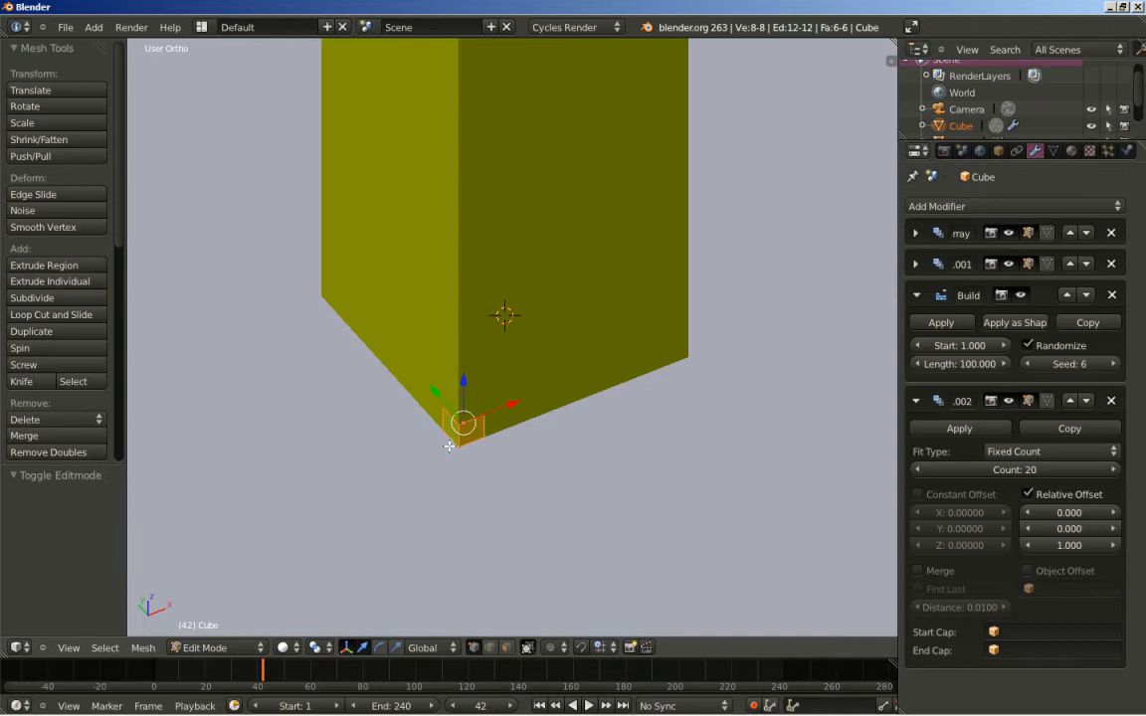
{"action": "key", "text": "z"}
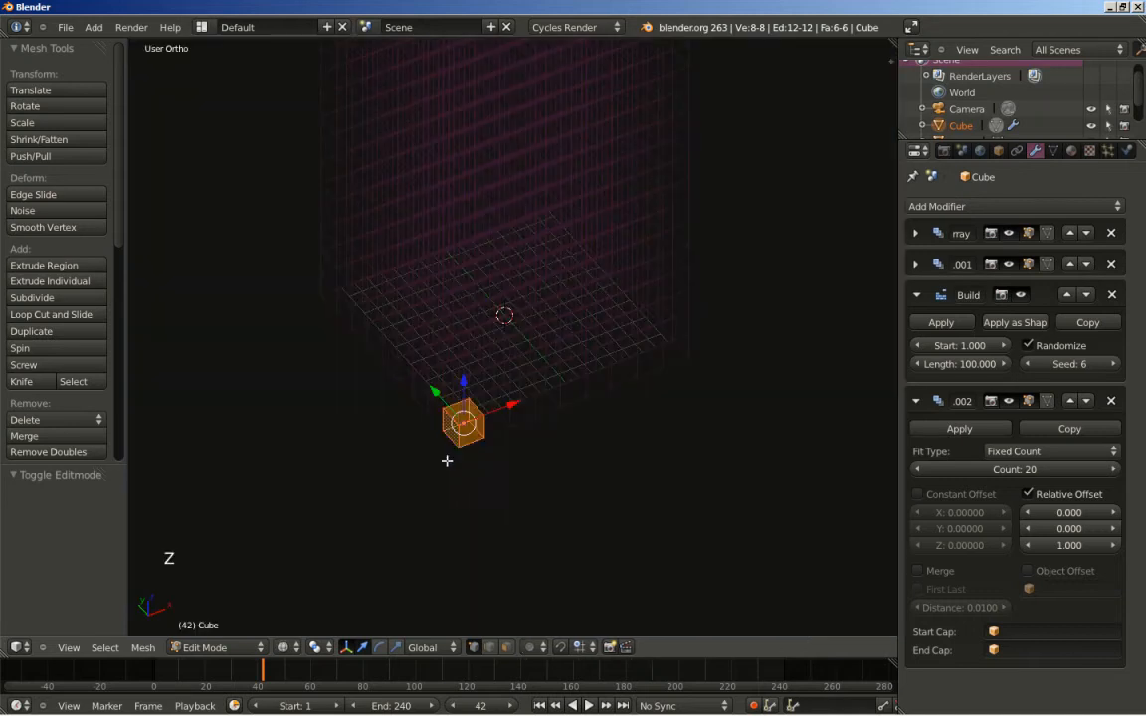
{"action": "middle_click_drag", "start_coordinate": [456, 455], "coordinate": [471, 443], "text": "shift"}
{"action": "scroll", "coordinate": [483, 432], "scroll_direction": "up", "scroll_amount": 5}
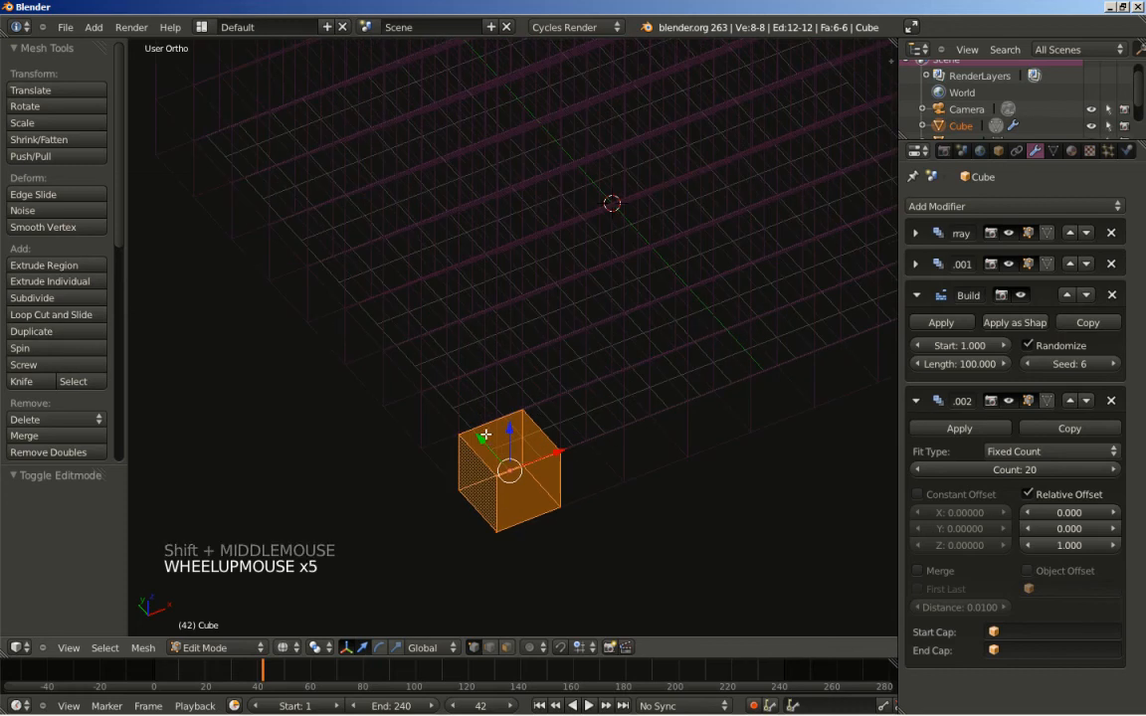
{"action": "middle_click_drag", "start_coordinate": [462, 499], "coordinate": [518, 440], "text": "shift"}
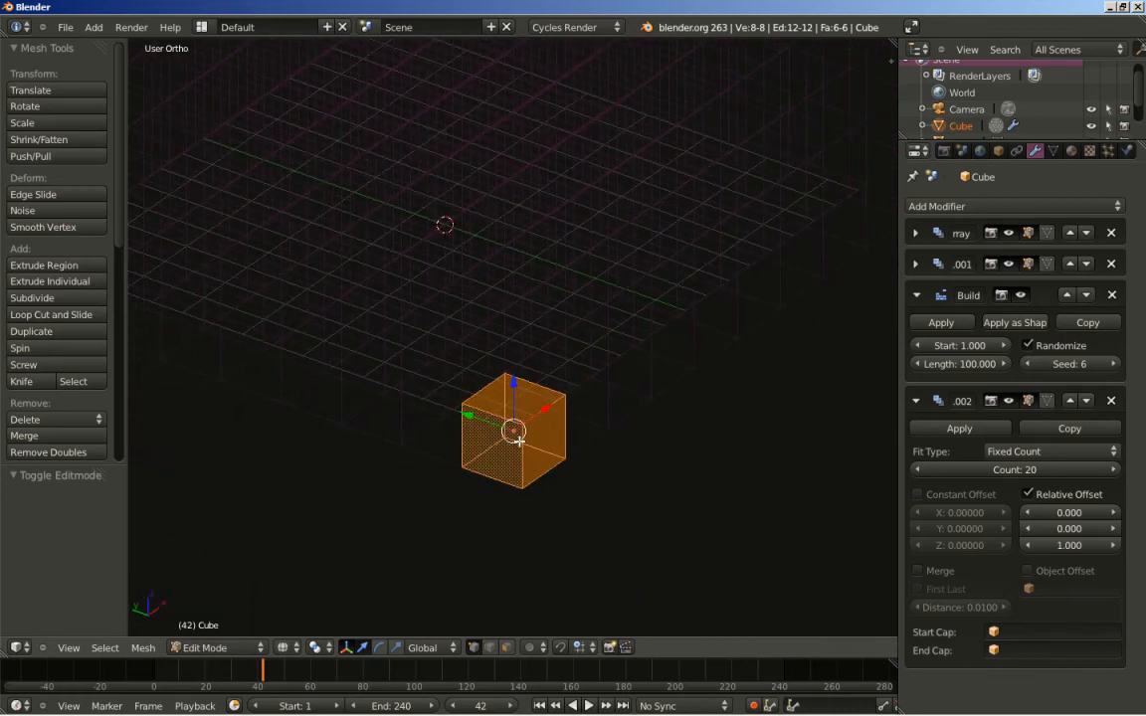
{"action": "key", "text": "ctrl+Tab"}
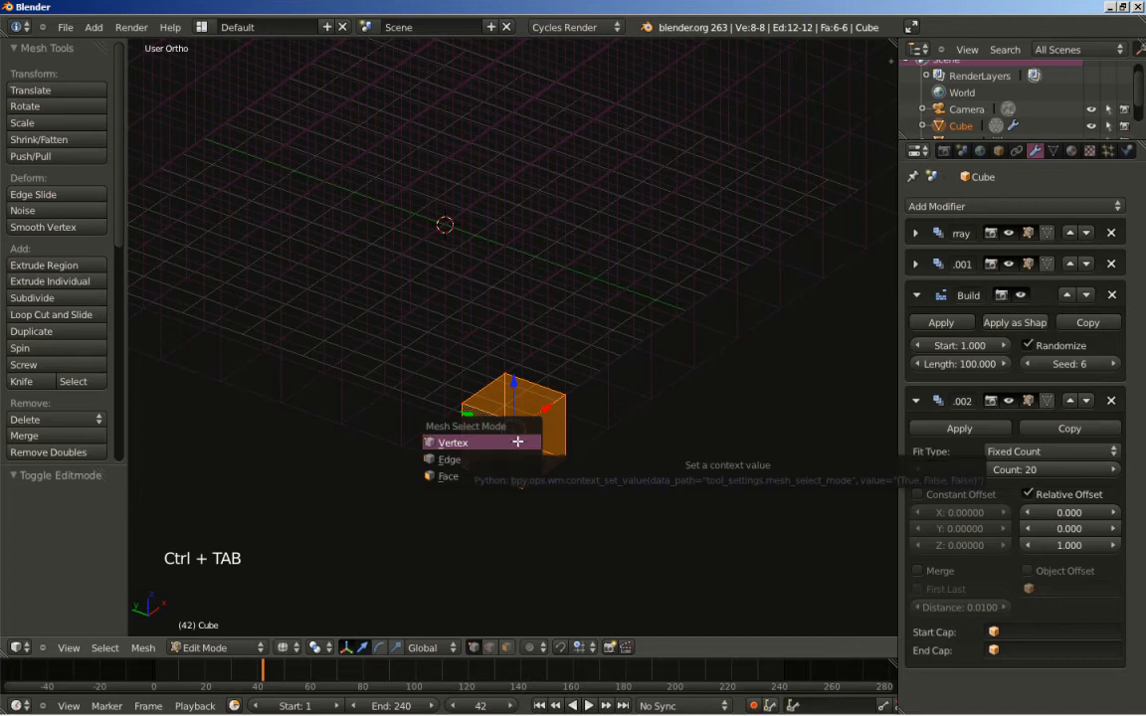
{"action": "left_click", "coordinate": [474, 476]}
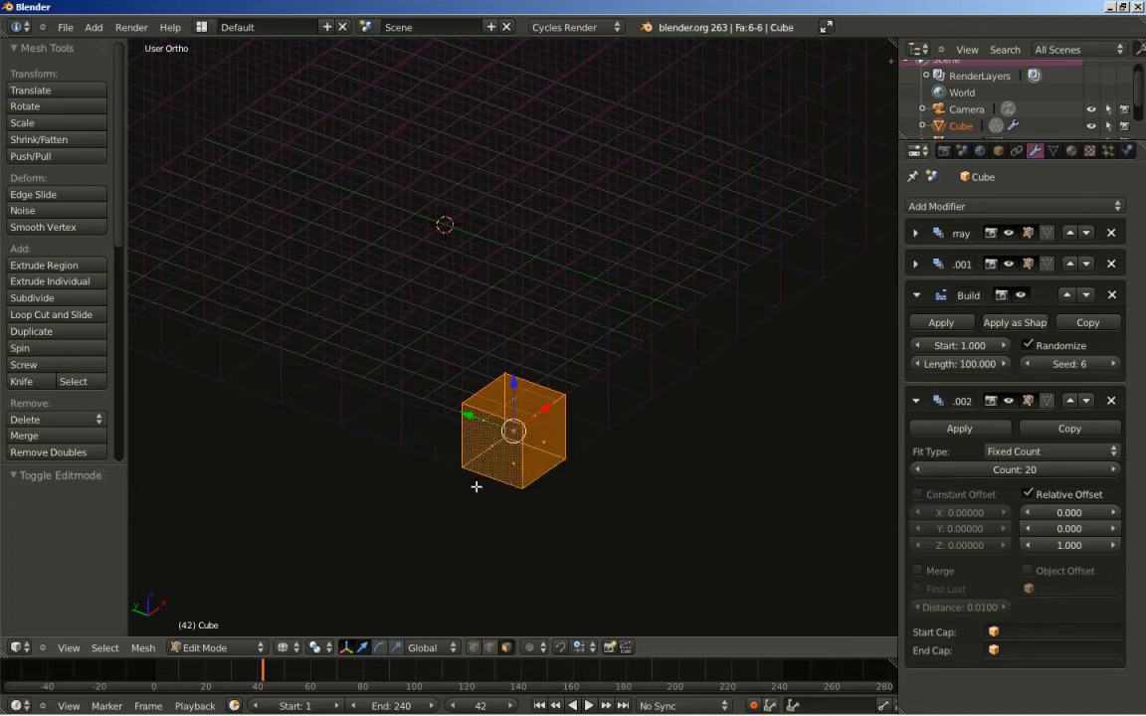
Add a second, default white material, assign it to the base cube's top and bottom faces, and return to Object Mode in solid display.
{"action": "right_click", "coordinate": [509, 399]}
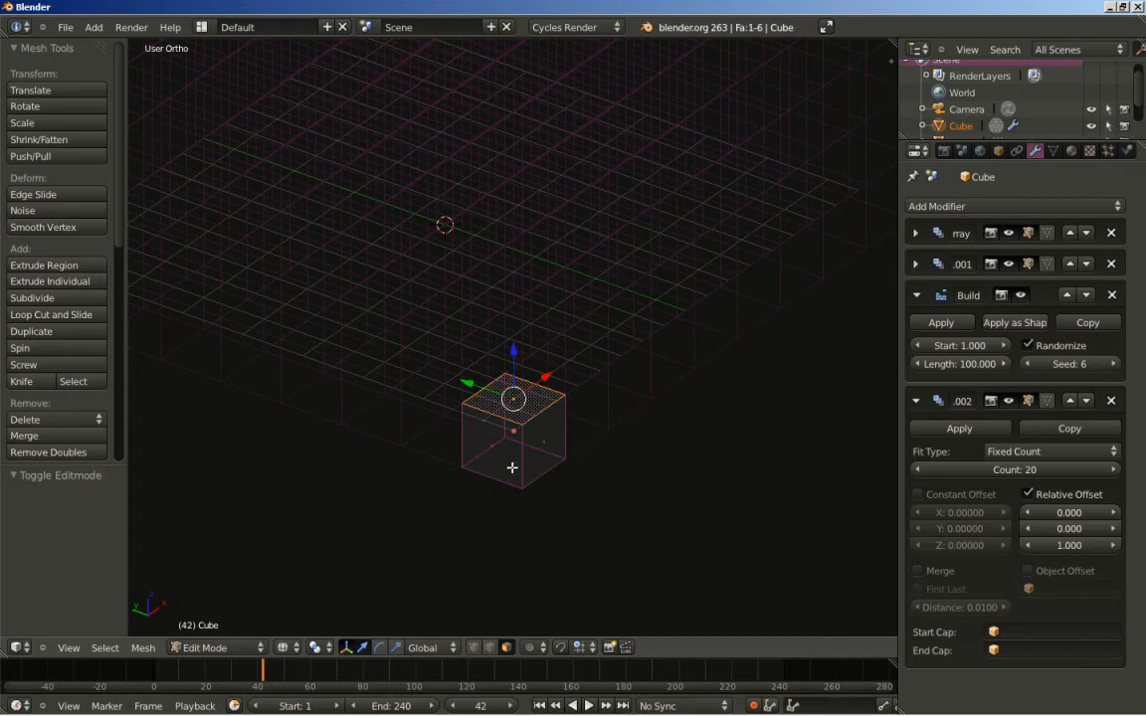
{"action": "right_click", "coordinate": [510, 469], "text": "shift"}
{"action": "middle_click_drag", "start_coordinate": [510, 478], "coordinate": [447, 519]}
{"action": "scroll", "coordinate": [442, 524], "scroll_direction": "up", "scroll_amount": 2}
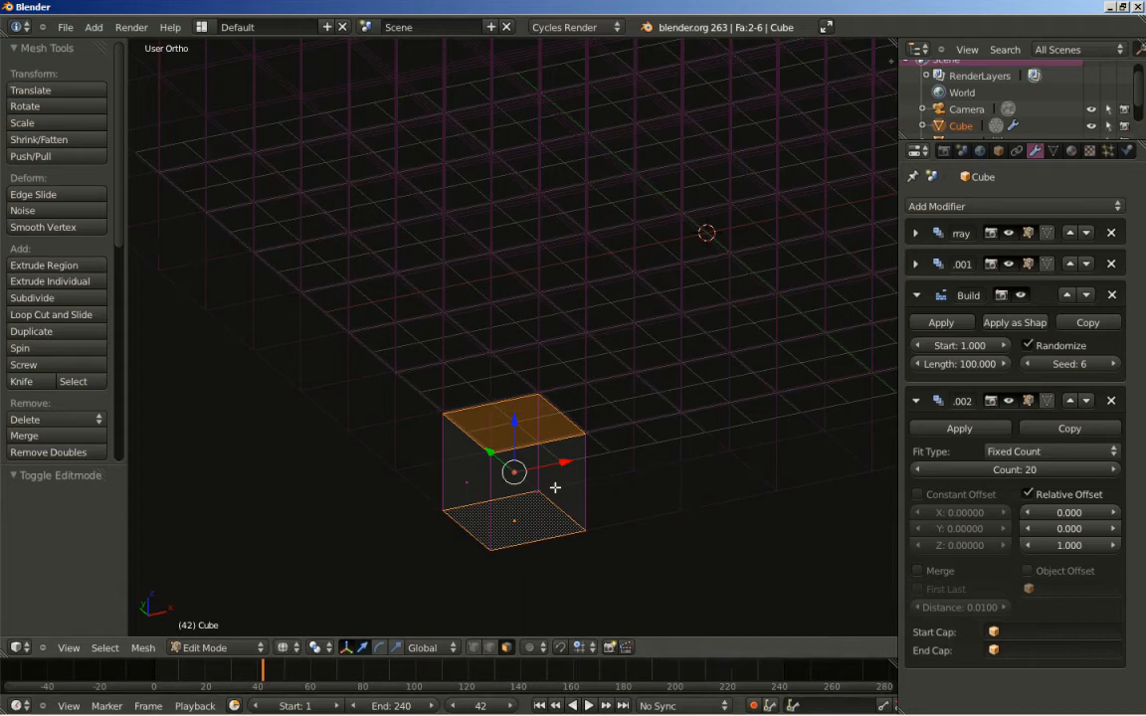
{"action": "left_click", "coordinate": [1070, 151]}
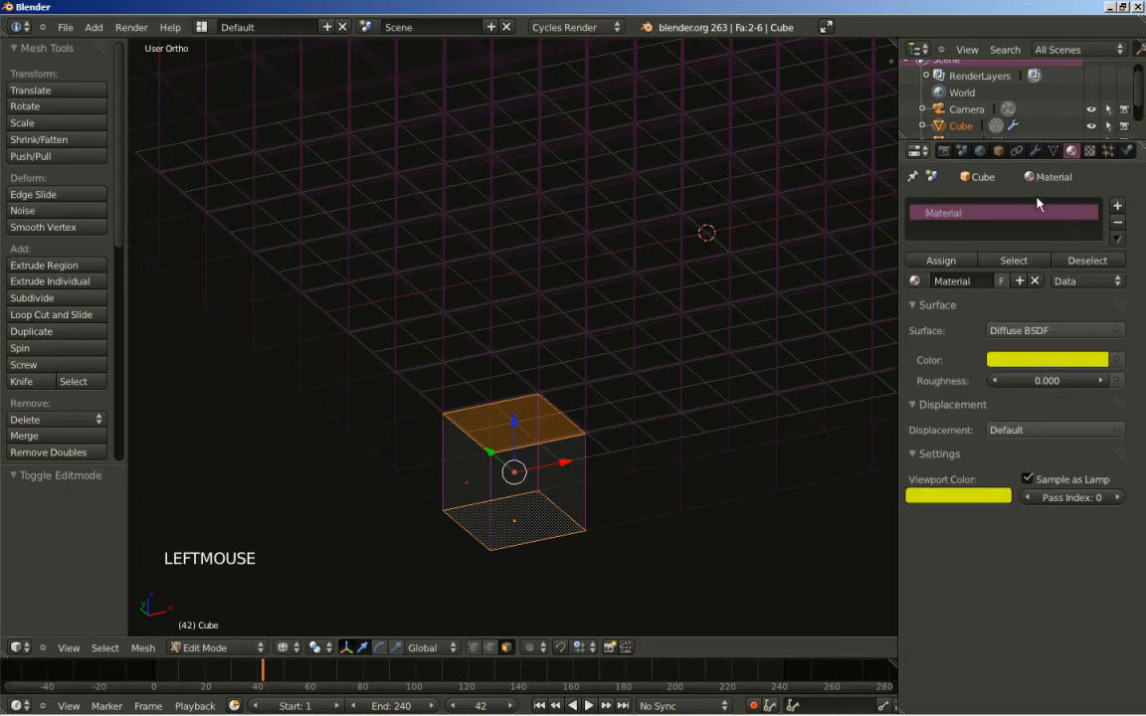
{"action": "left_click", "coordinate": [1118, 207]}
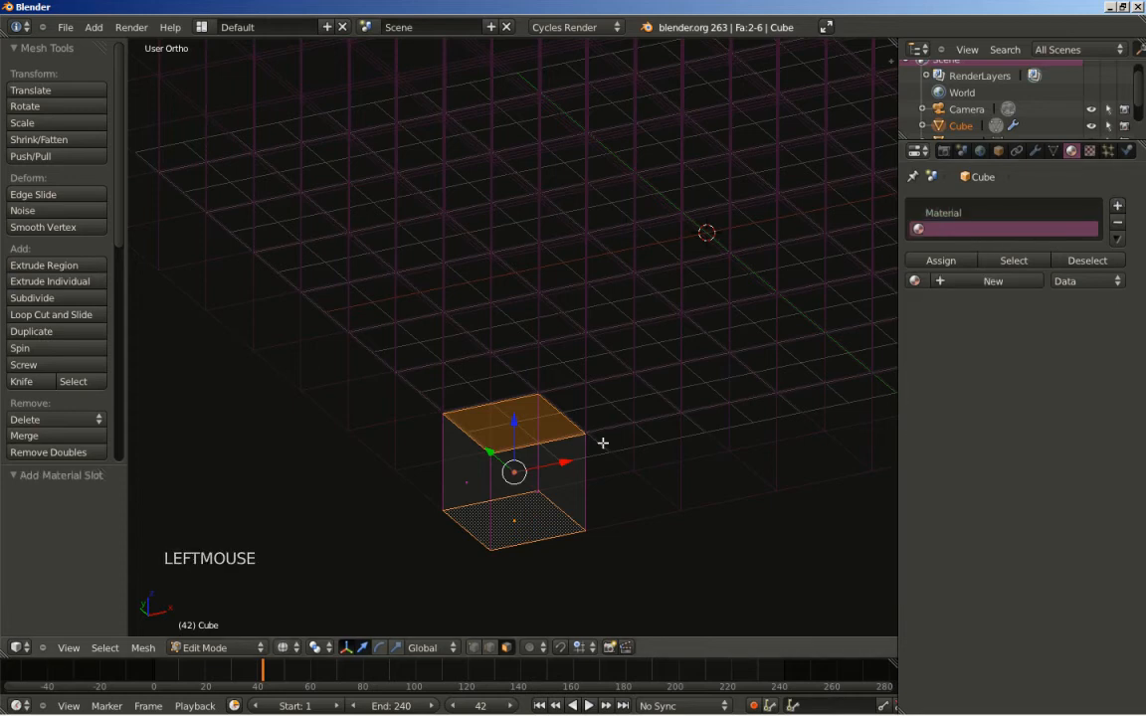
{"action": "left_click", "coordinate": [981, 286]}
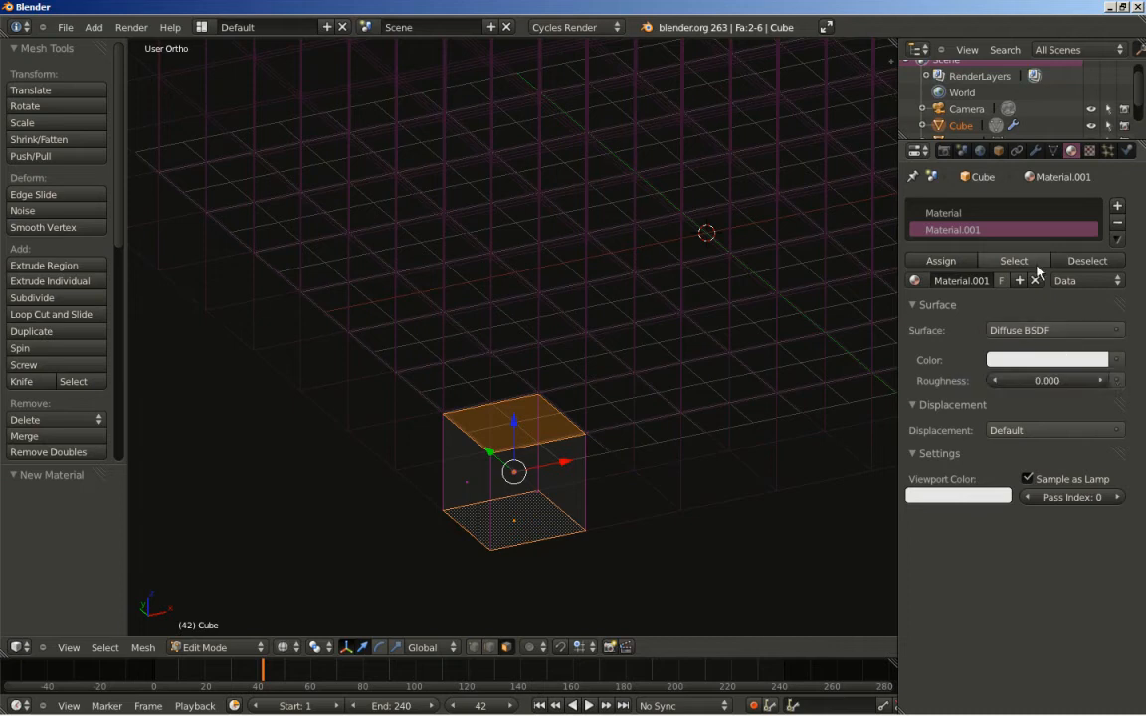
{"action": "left_click", "coordinate": [941, 262]}
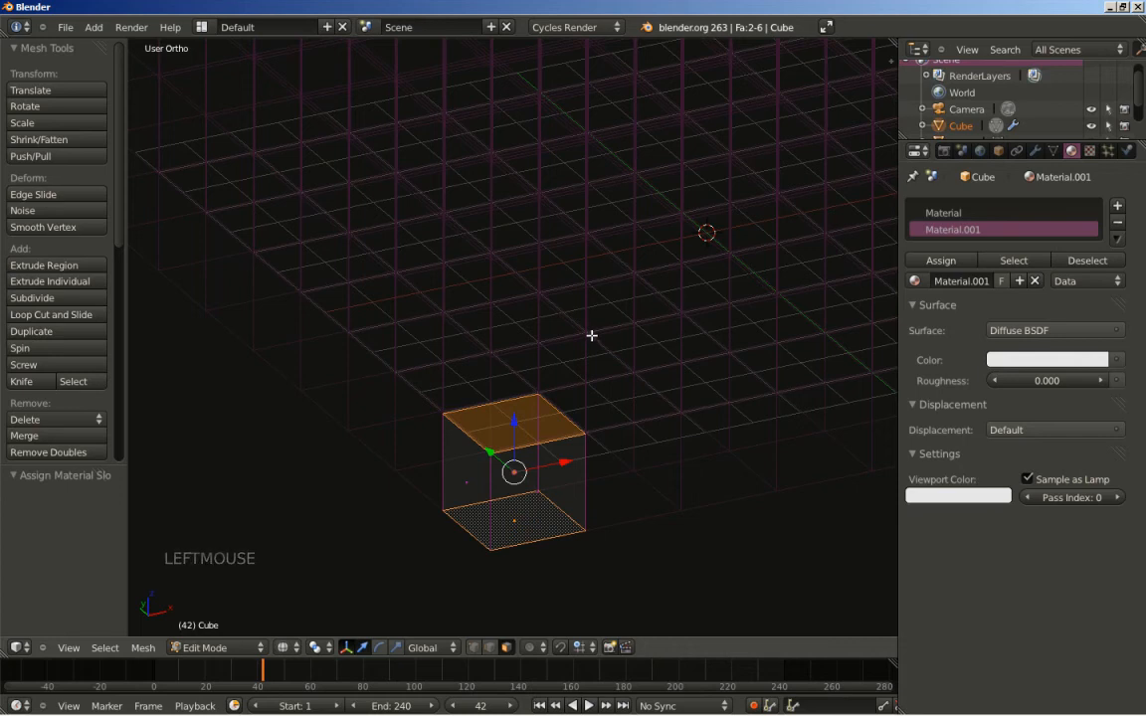
{"action": "key", "text": "Tab"}
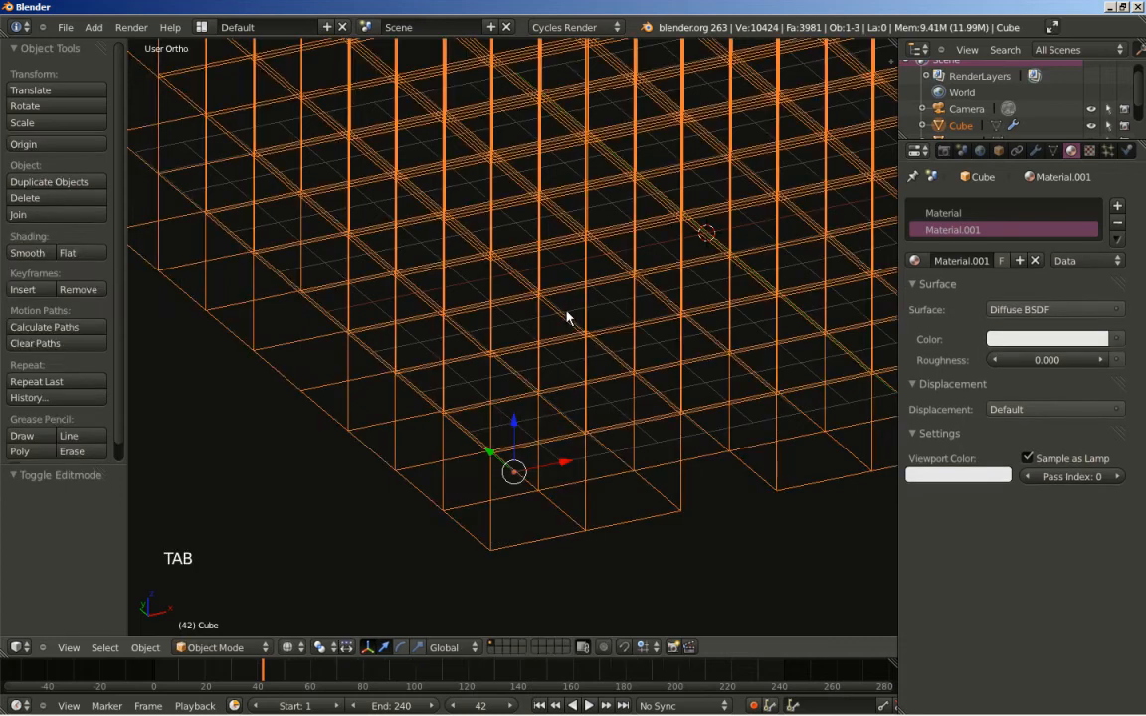
{"action": "key", "text": "z"}
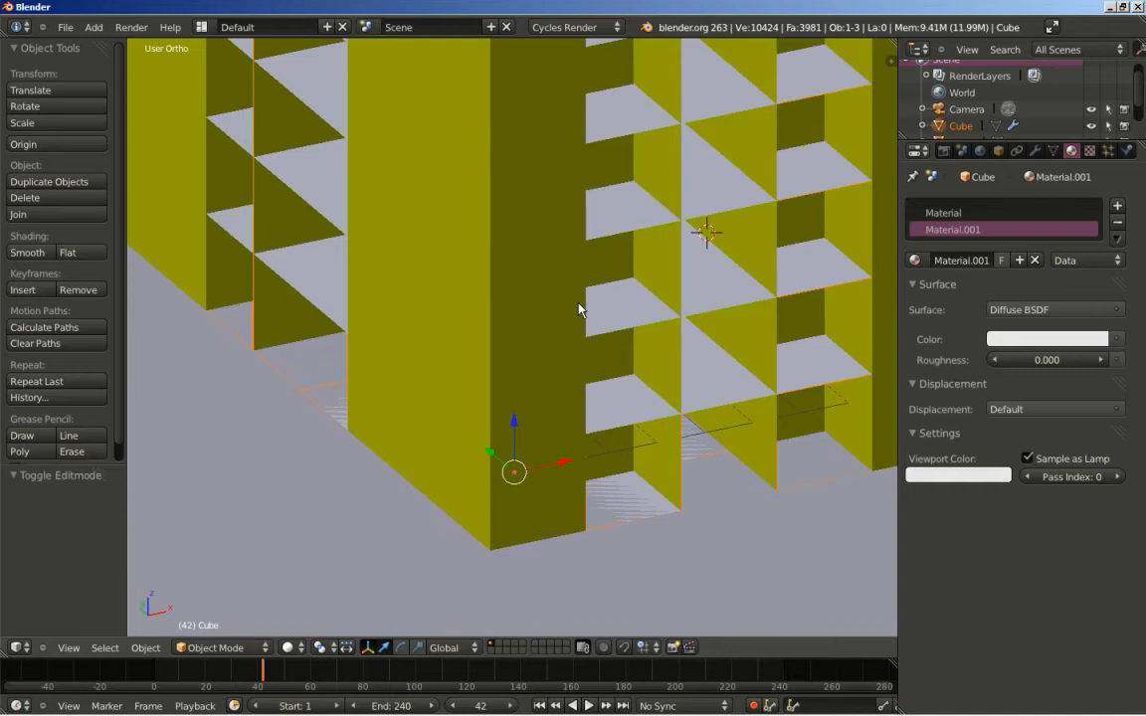
Render the two-coloured tower from the camera to check the white floors, and return to the 3D view.
{"action": "key", "text": "KP_0"}
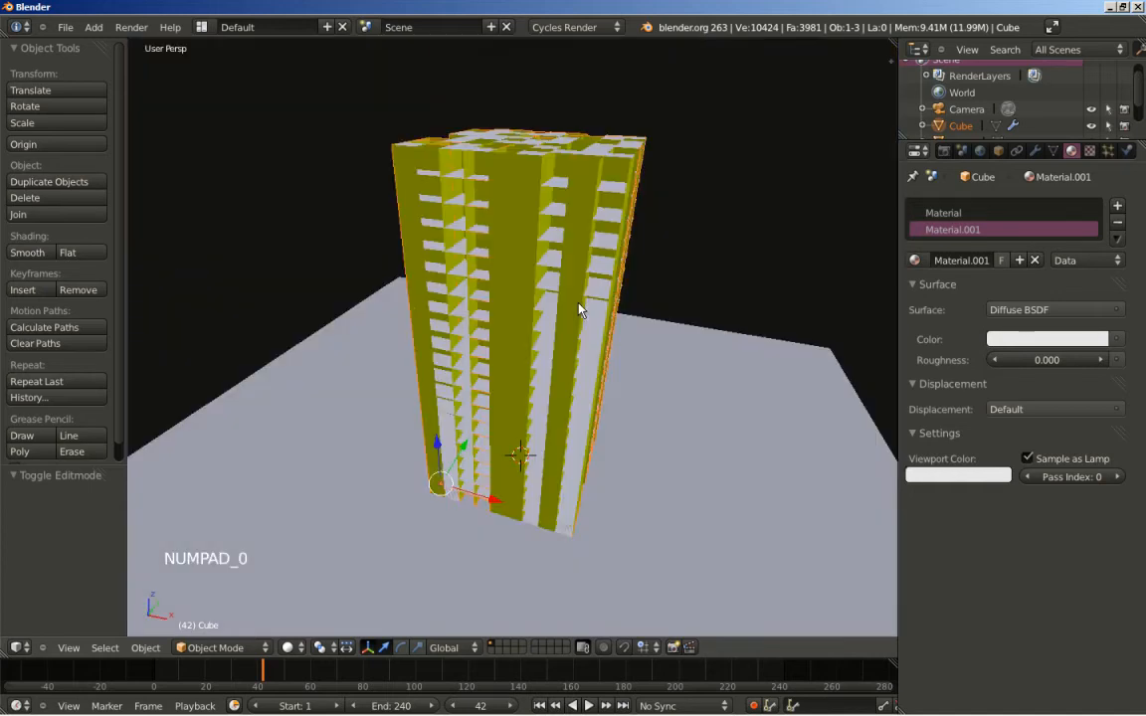
{"action": "left_click", "coordinate": [945, 152]}
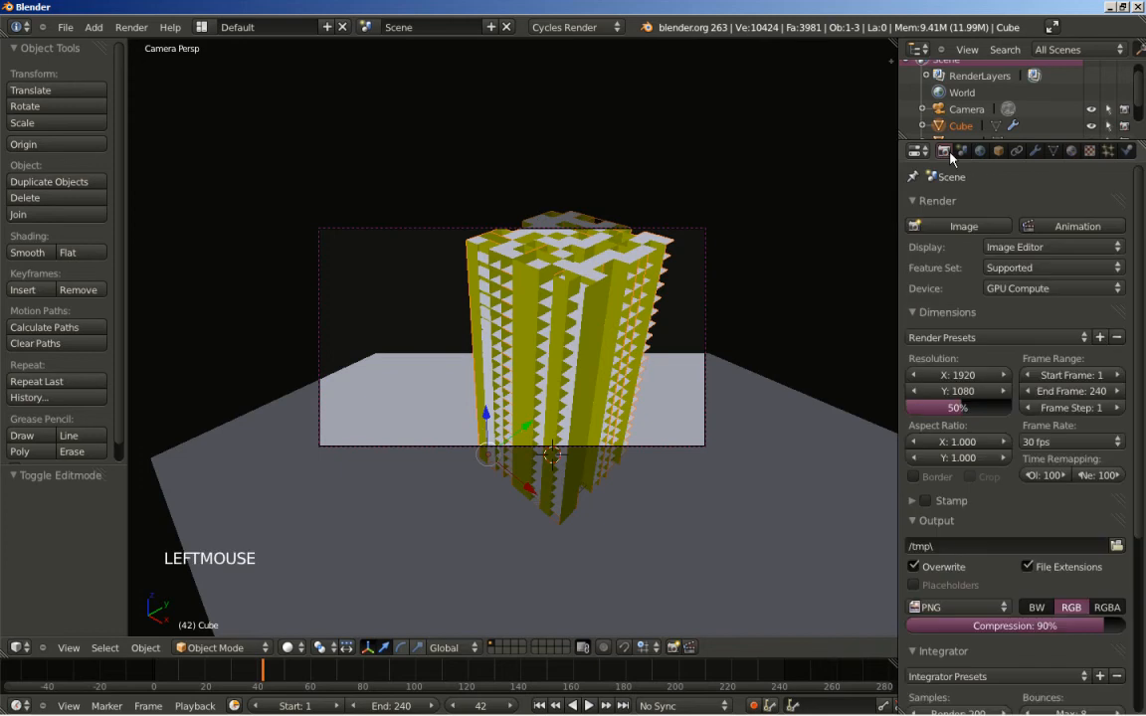
{"action": "left_click", "coordinate": [960, 227]}
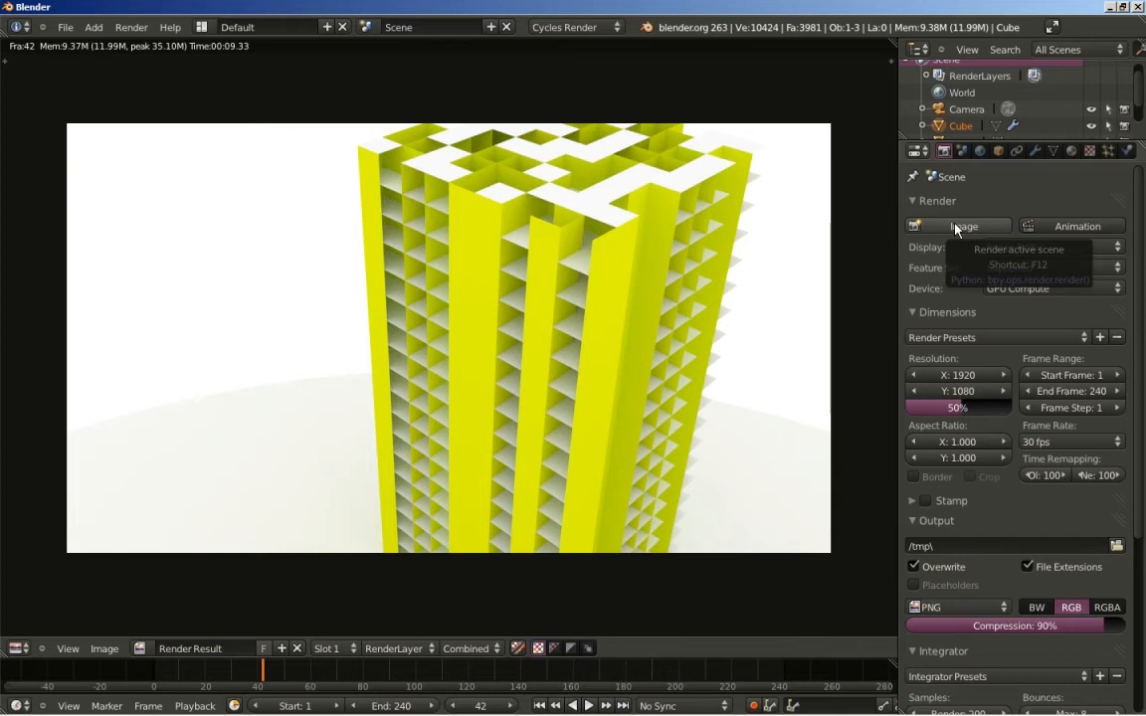
{"action": "key", "text": "Escape"}
{"action": "key", "text": "Escape"}
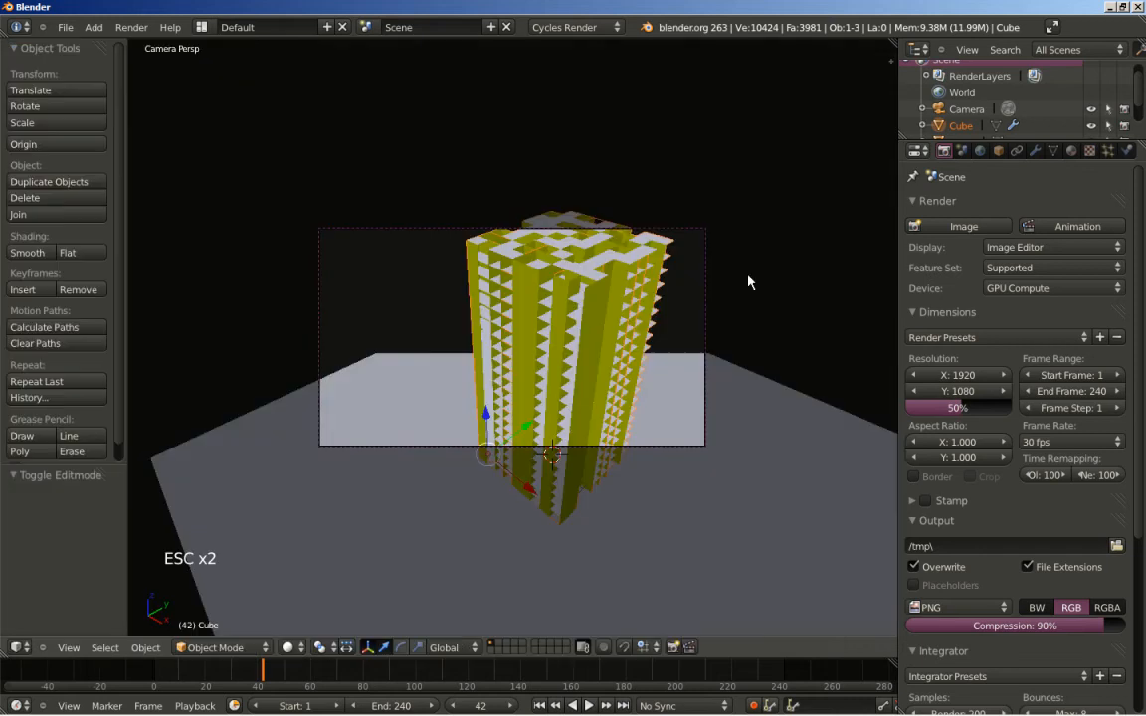
Add a Solidify modifier to the tower, at the end of its modifier stack.
{"action": "scroll", "coordinate": [541, 263], "scroll_direction": "up", "scroll_amount": 3}
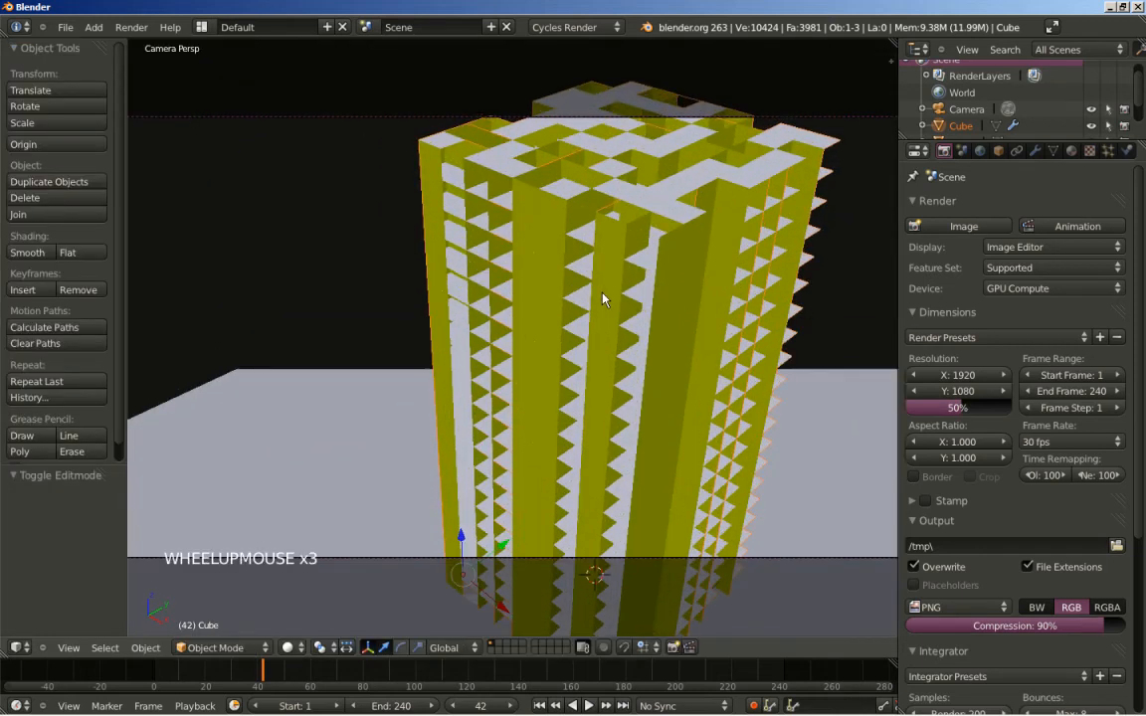
{"action": "left_click", "coordinate": [1034, 150]}
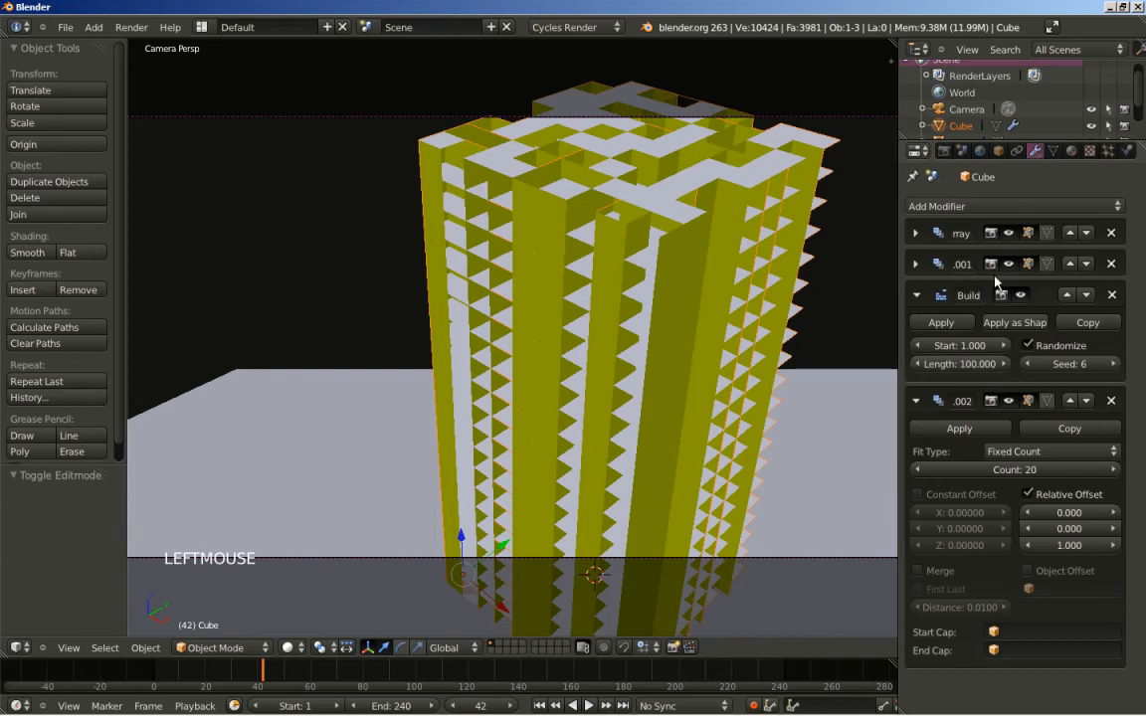
{"action": "left_click", "coordinate": [929, 204]}
{"action": "left_click", "coordinate": [940, 206]}
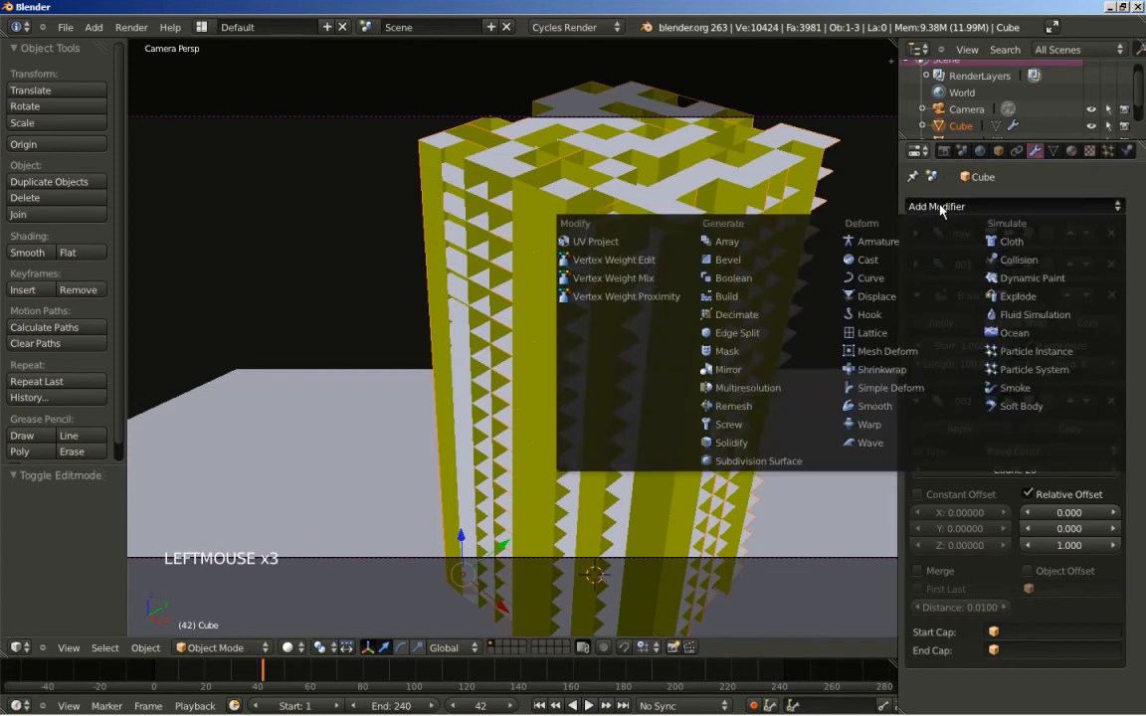
{"action": "left_click", "coordinate": [774, 444]}
Set the Solidify modifier's thickness to 0.1 to thicken the tower's walls and floors.
{"action": "middle_click_drag", "start_coordinate": [508, 416], "coordinate": [557, 389]}
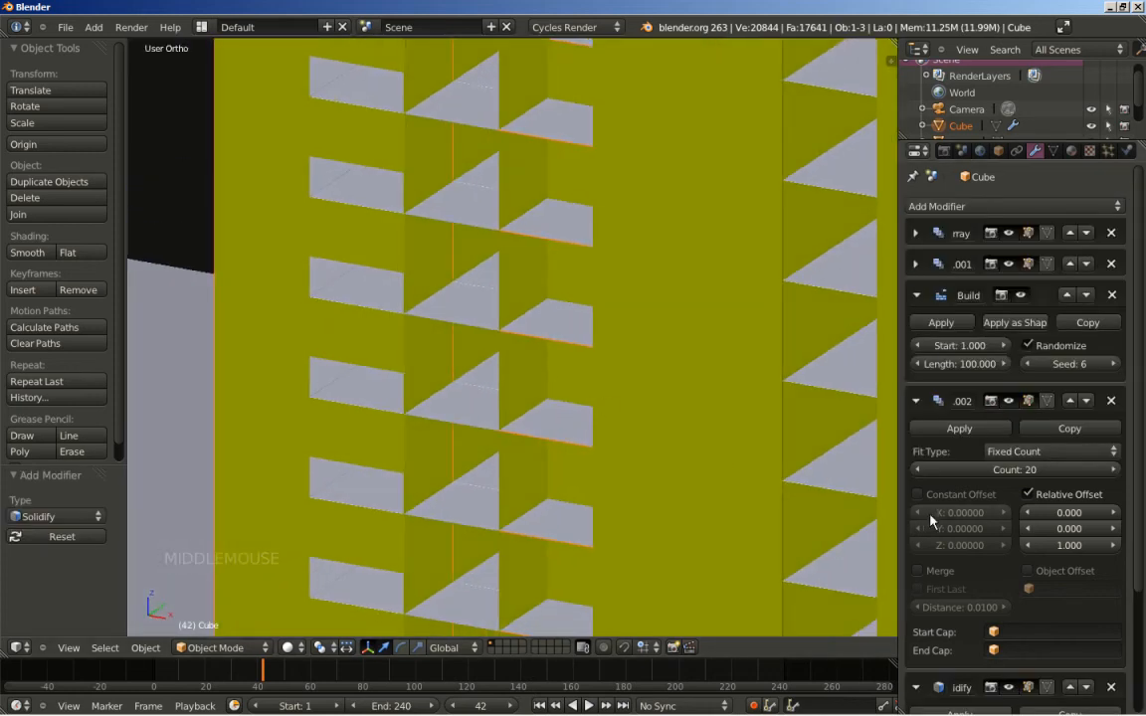
{"action": "left_click_drag", "start_coordinate": [1142, 562], "coordinate": [1141, 657]}
{"action": "left_click", "coordinate": [1140, 656]}
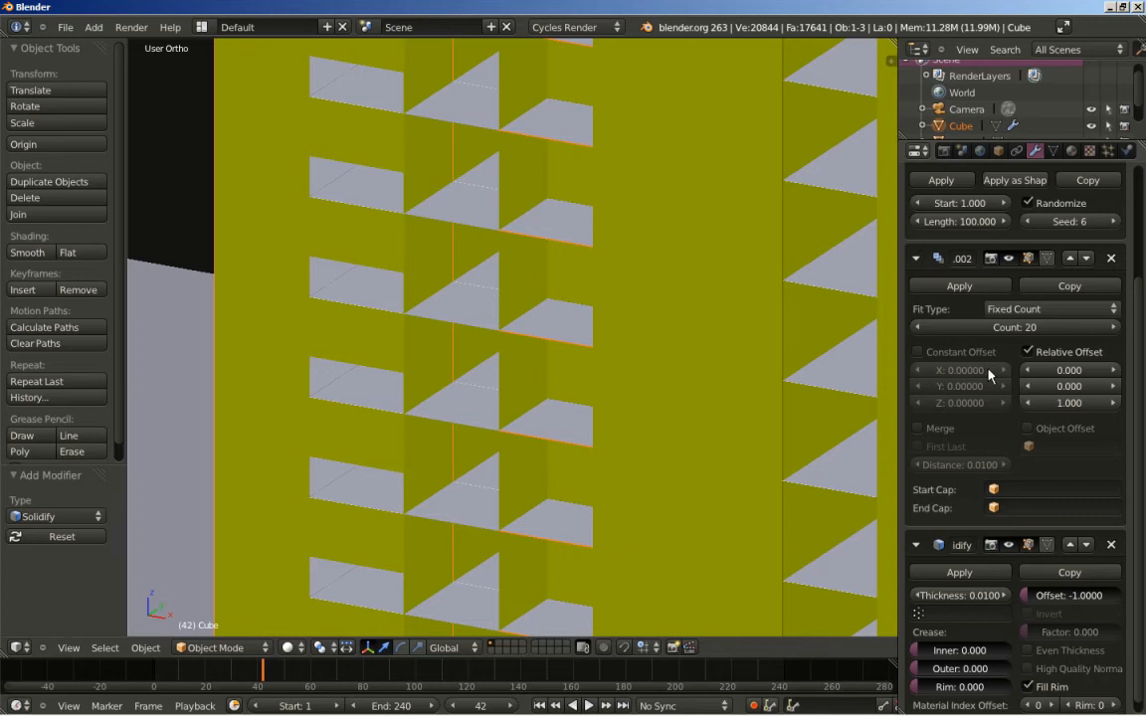
{"action": "left_click_drag", "start_coordinate": [955, 600], "coordinate": [925, 618]}
{"action": "left_click", "coordinate": [960, 598]}
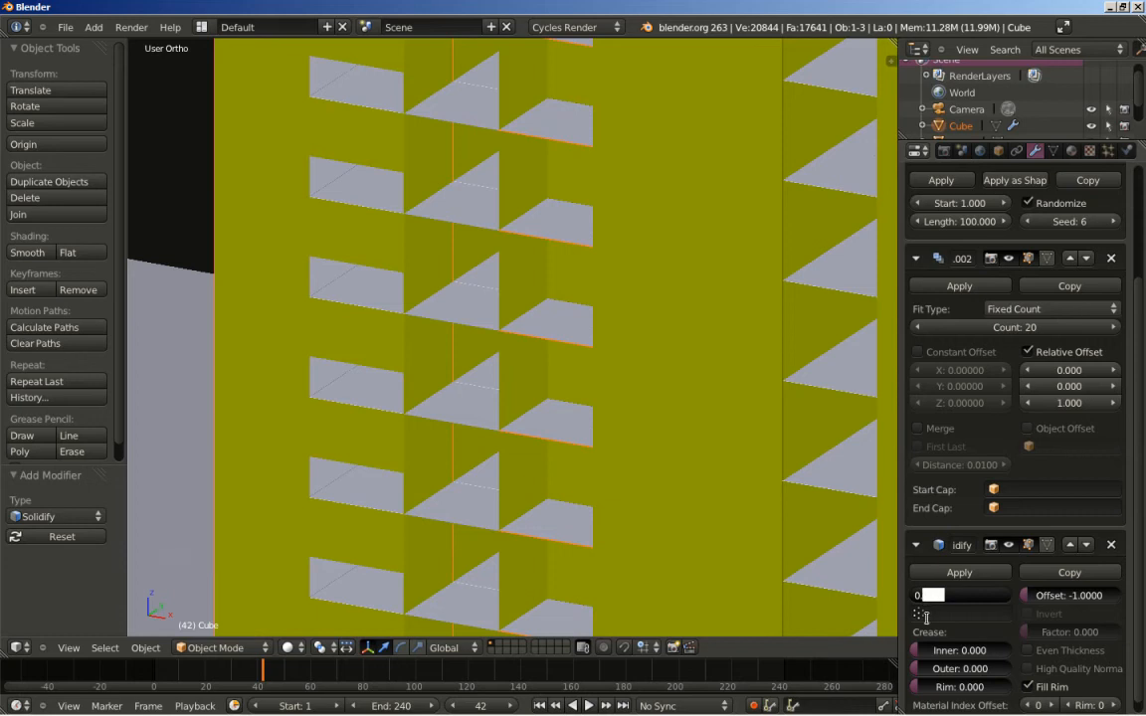
{"action": "type", "text": "1"}
{"action": "key", "text": "Return"}
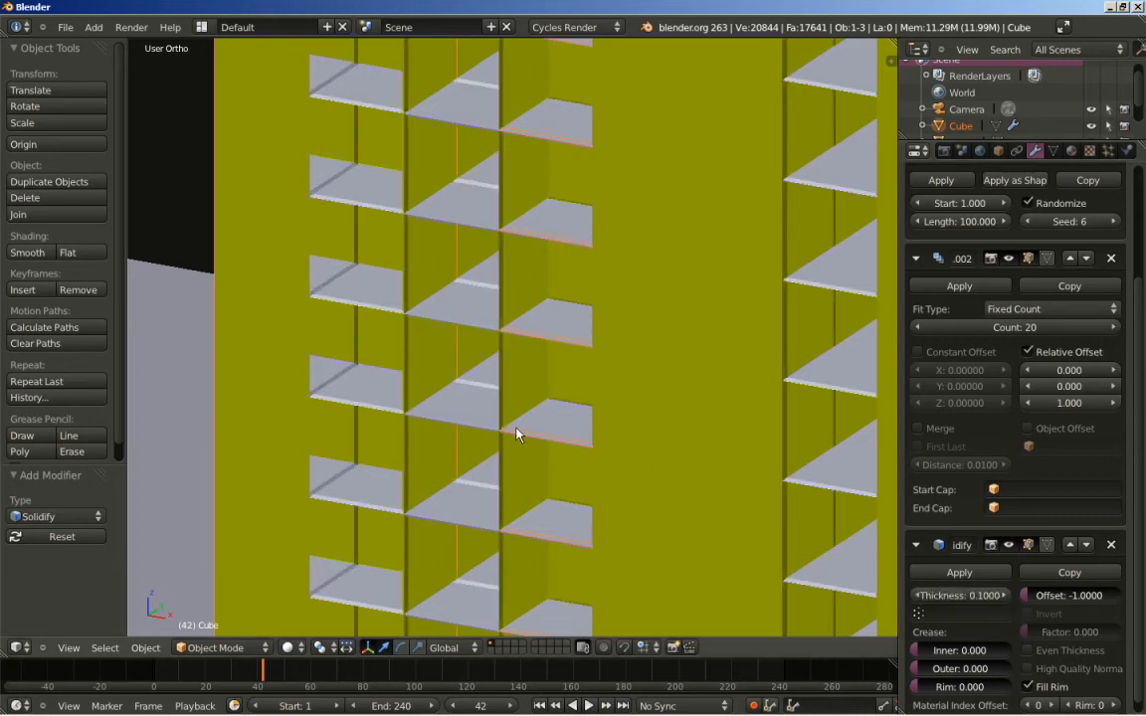
Examine the thickened walls and floors up close, render the tower from the camera, and return to the 3D view.
{"action": "scroll", "coordinate": [517, 334], "scroll_direction": "down", "scroll_amount": 3}
{"action": "middle_click_drag", "start_coordinate": [524, 341], "coordinate": [591, 335]}
{"action": "scroll", "coordinate": [587, 336], "scroll_direction": "up", "scroll_amount": 2}
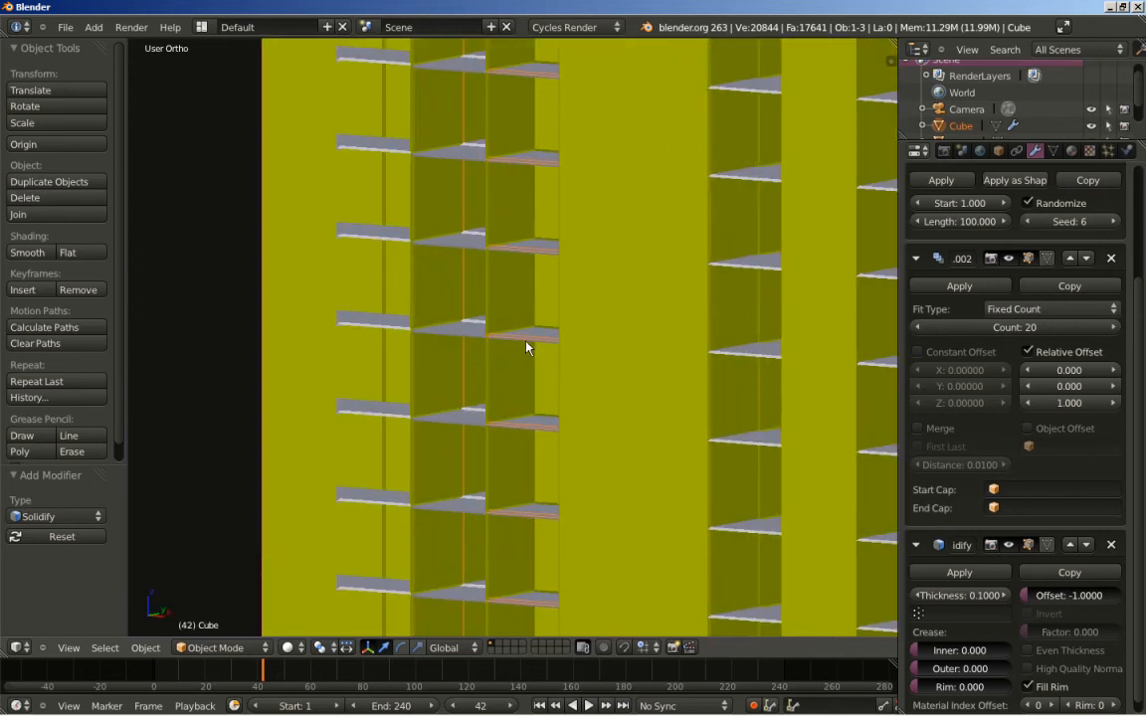
{"action": "key", "text": "KP_0"}
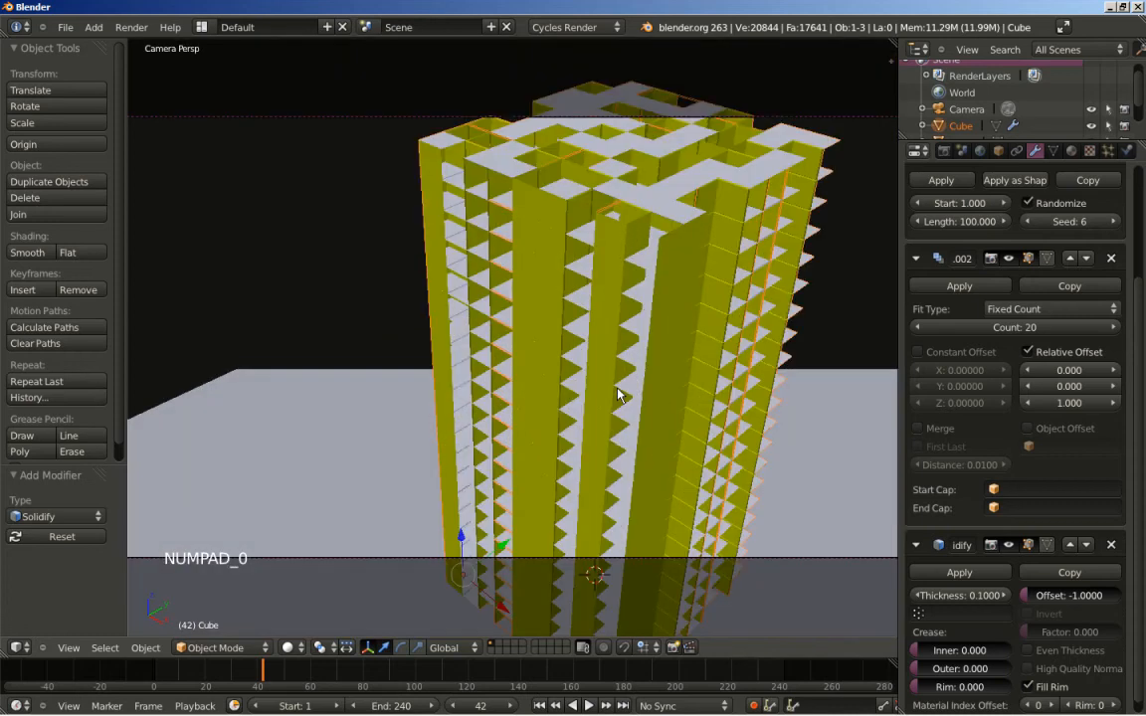
{"action": "key", "text": "F12"}
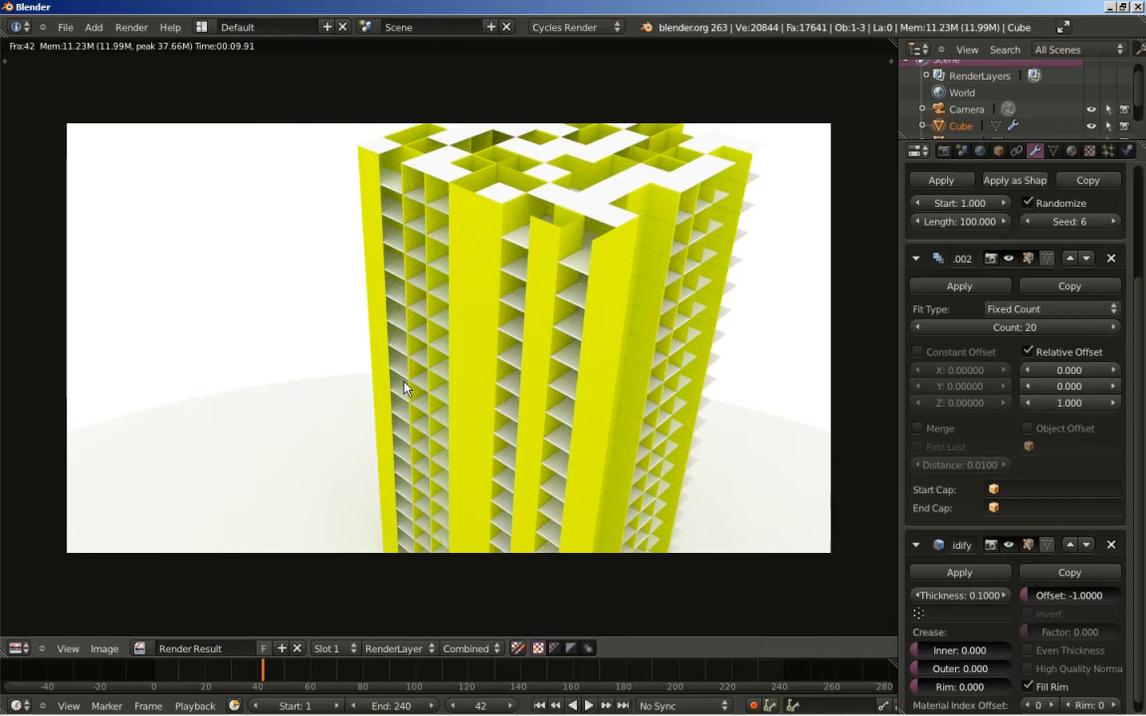
{"action": "key", "text": "Escape"}
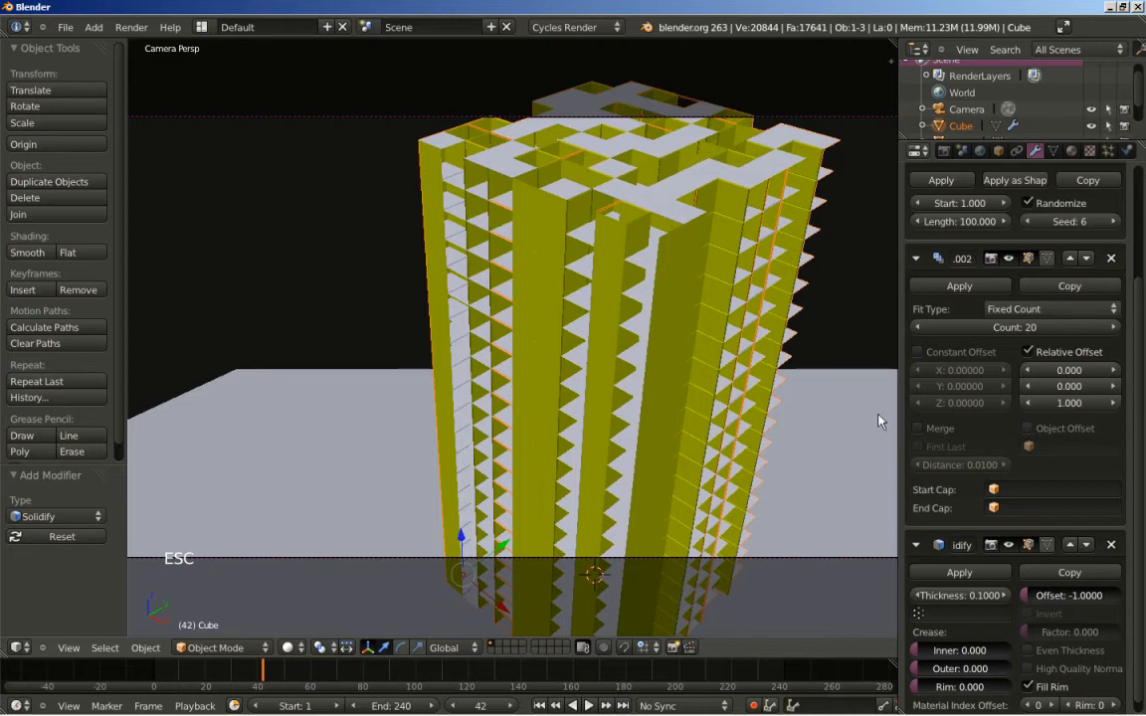
Try successive random layouts of the tower and set the Build modifier's seed to 18.
{"action": "scroll", "coordinate": [1046, 375], "scroll_direction": "up", "scroll_amount": 4}
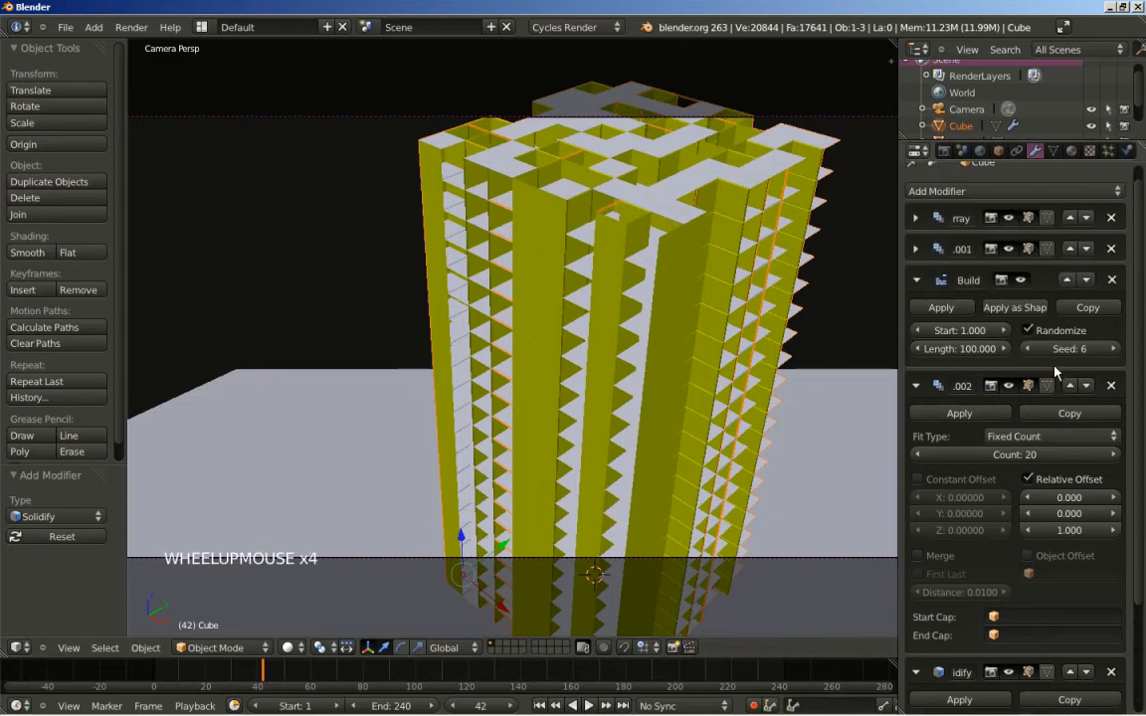
{"action": "left_click", "coordinate": [1110, 349]}
{"action": "left_click", "coordinate": [1111, 349]}
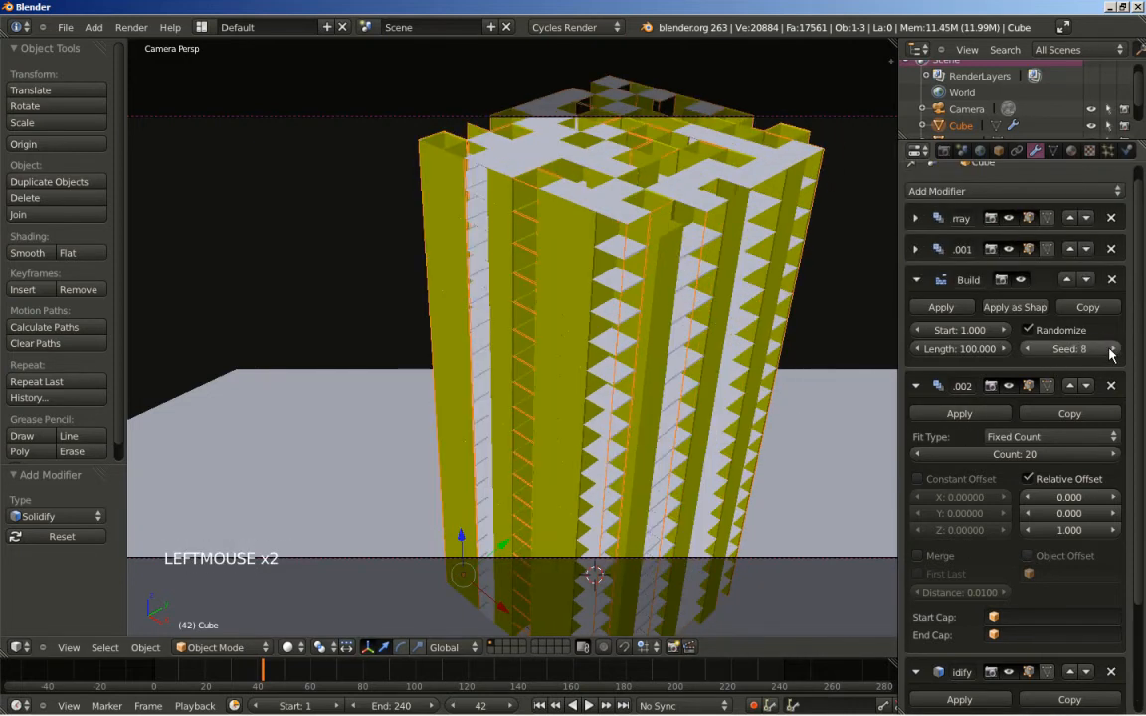
{"action": "left_click", "coordinate": [1110, 349]}
{"action": "left_click", "coordinate": [1111, 349]}
{"action": "left_click", "coordinate": [1111, 350]}
{"action": "left_click", "coordinate": [1111, 349]}
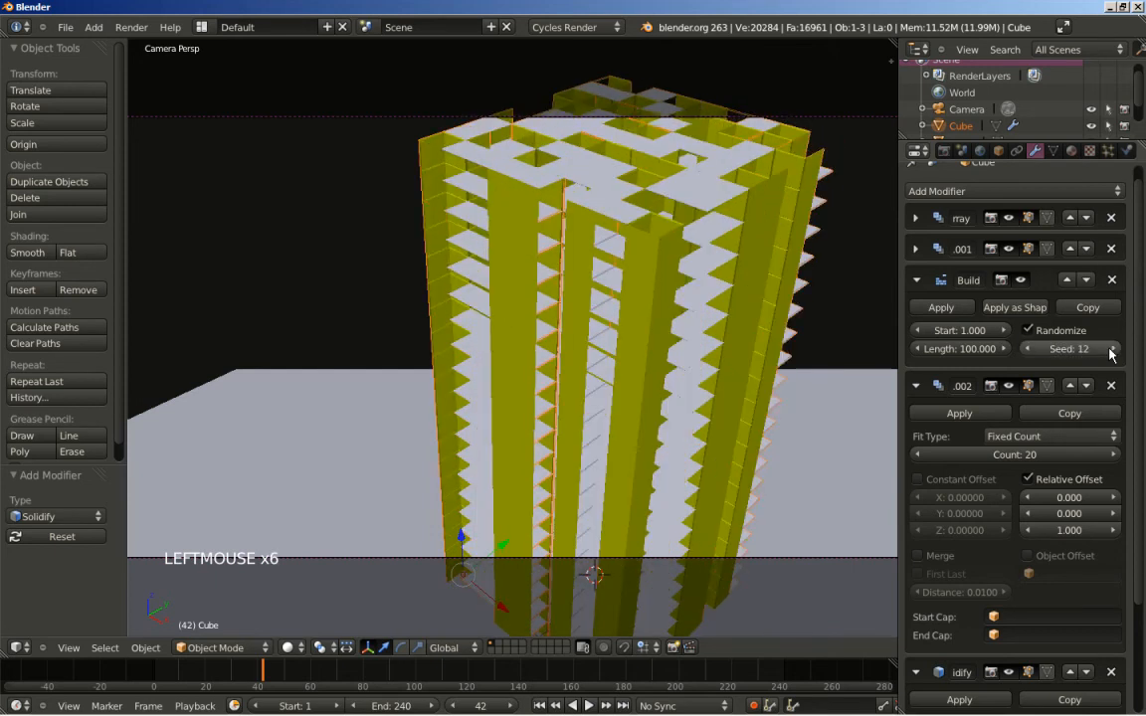
{"action": "left_click", "coordinate": [1111, 349]}
{"action": "left_click", "coordinate": [1110, 349]}
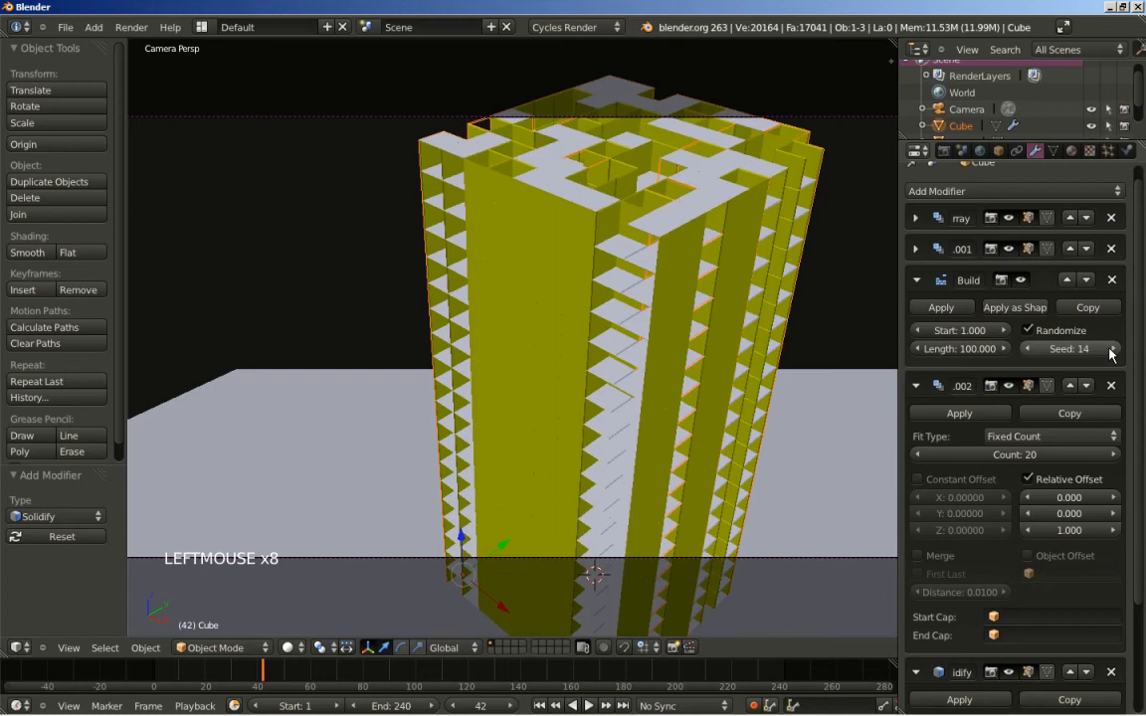
{"action": "left_click", "coordinate": [1054, 350]}
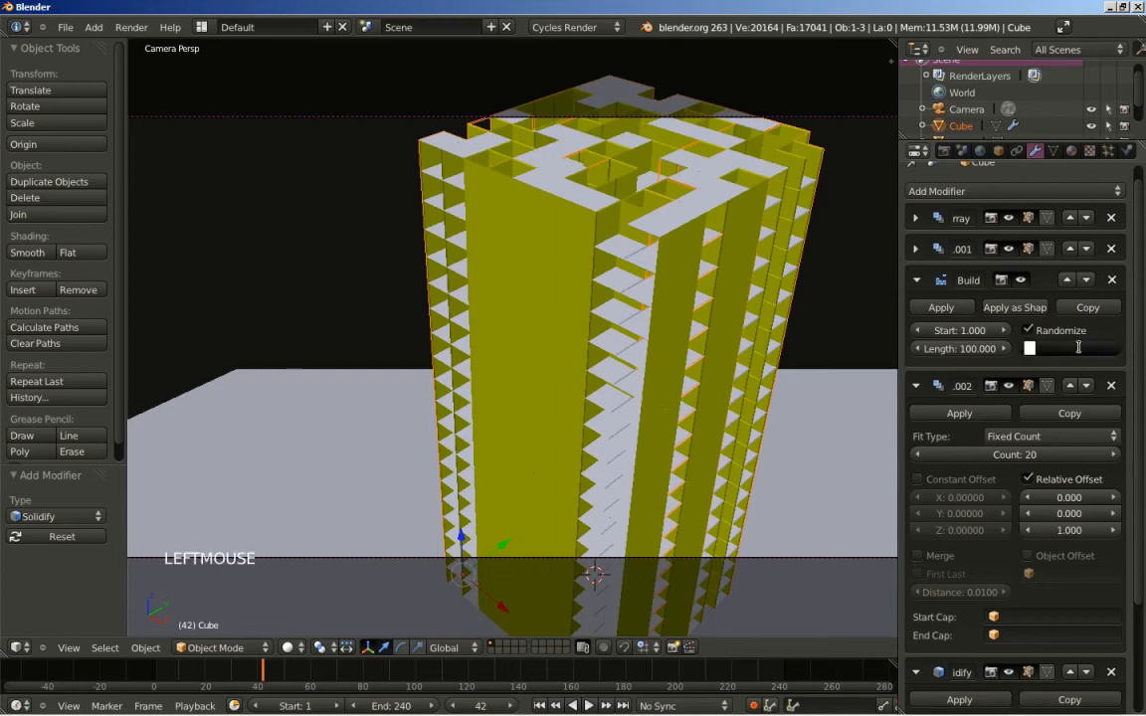
{"action": "left_click", "coordinate": [1086, 363]}
{"action": "left_click", "coordinate": [1115, 351]}
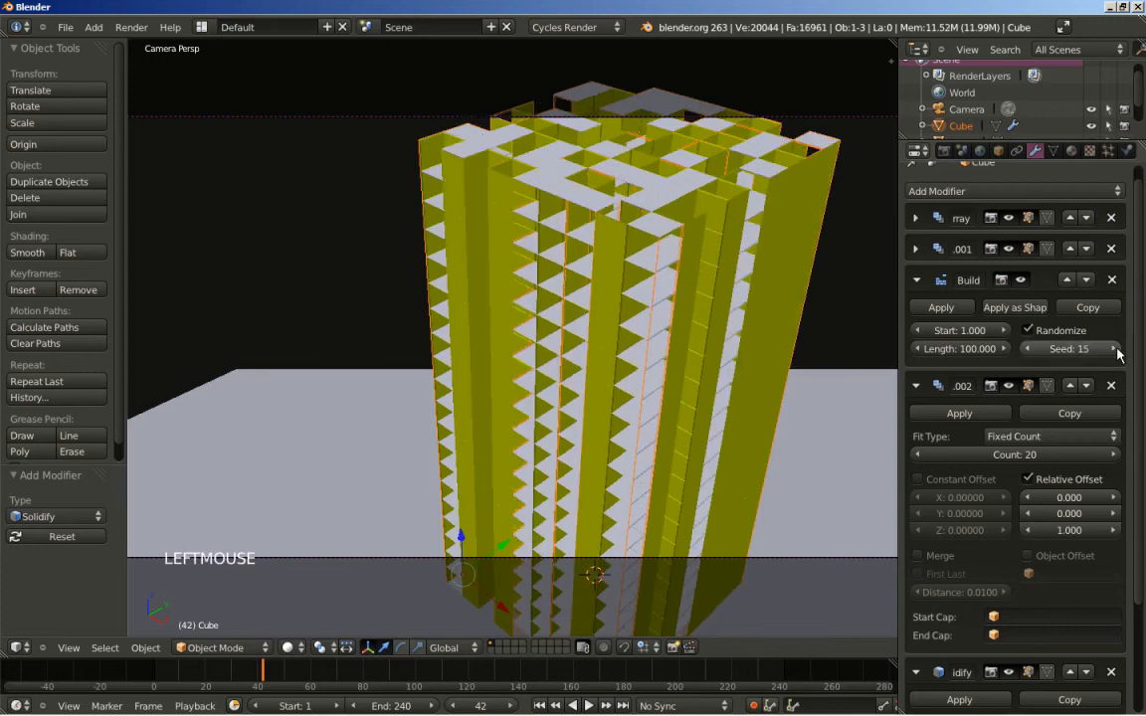
{"action": "left_click", "coordinate": [1115, 350]}
{"action": "left_click", "coordinate": [1115, 350]}
{"action": "left_click", "coordinate": [1115, 350]}
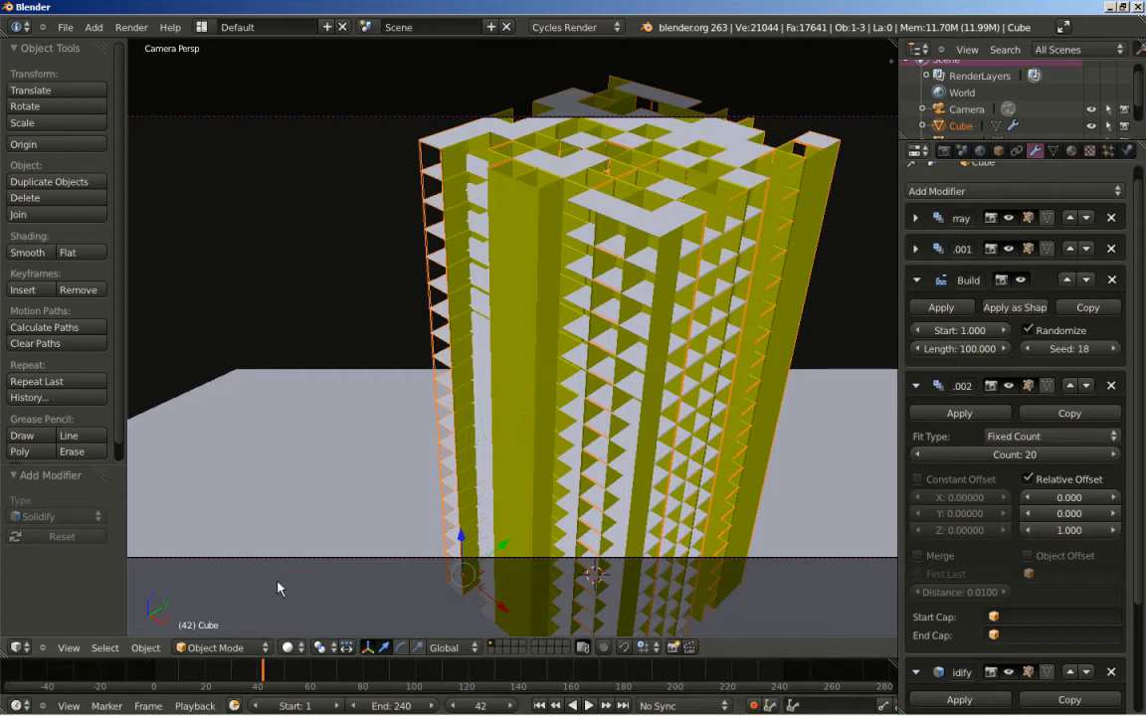
Advance the animation frame by frame to frame 51 to build up more of the tower's faces.
{"action": "key", "text": "Right"}
{"action": "key", "text": "Right"}
{"action": "key", "text": "Right"}
{"action": "key", "text": "Right"}
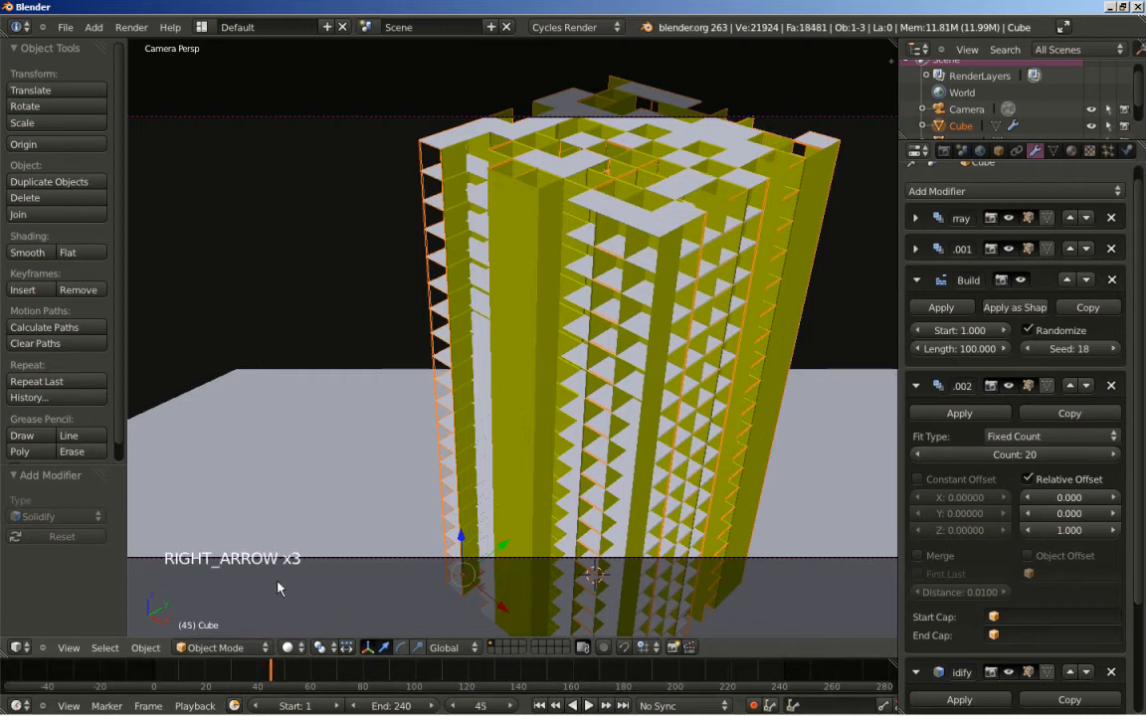
{"action": "key", "text": "Right"}
{"action": "key", "text": "Right"}
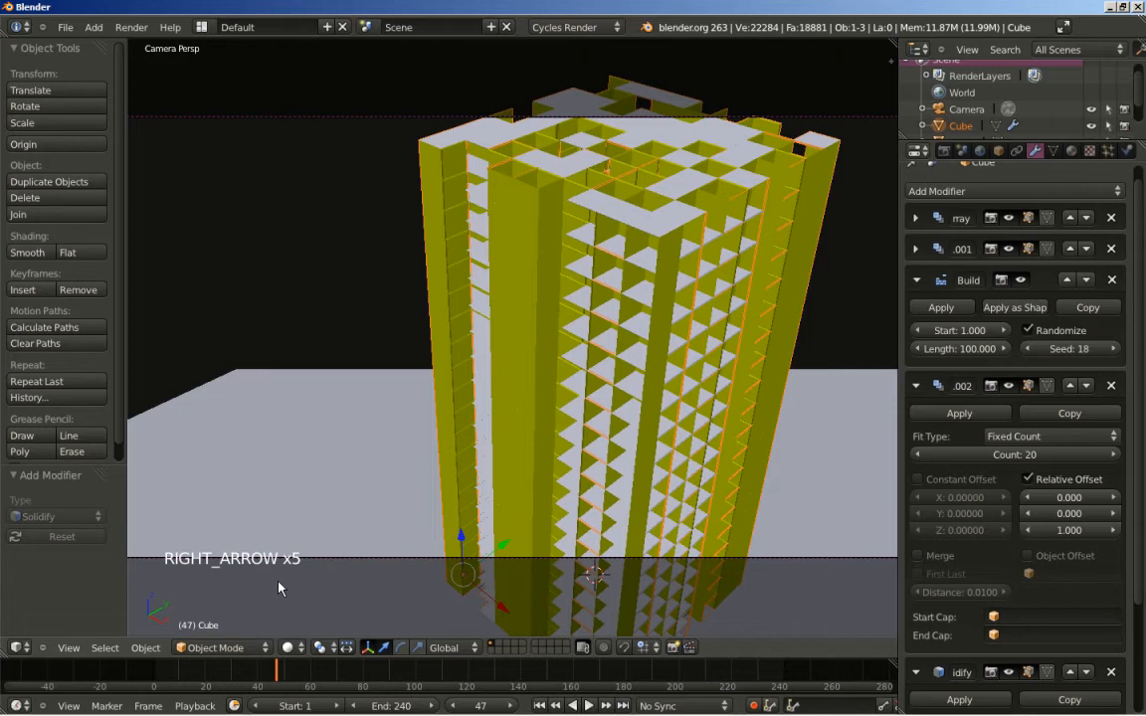
{"action": "key", "text": "Right"}
{"action": "key", "text": "Right"}
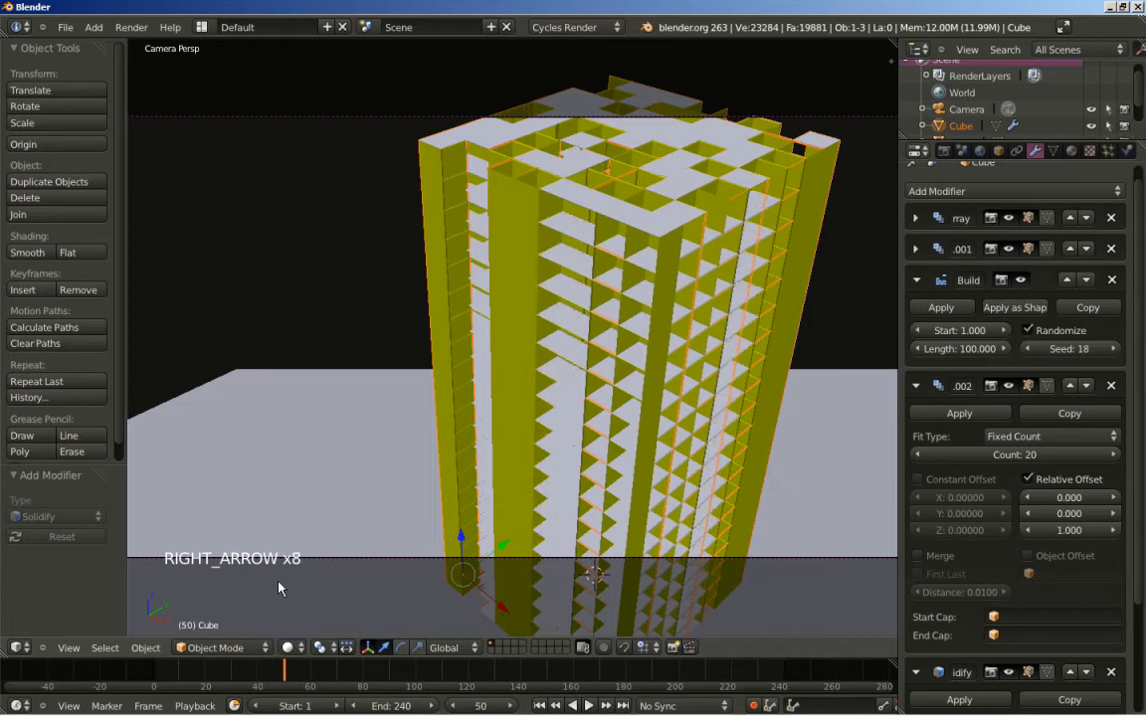
{"action": "key", "text": "Right"}
Duplicate the whole tower, leaving the copy exactly in place over the original.
{"action": "middle_click_drag", "start_coordinate": [335, 581], "coordinate": [596, 542]}
{"action": "scroll", "coordinate": [596, 552], "scroll_direction": "down", "scroll_amount": 3}
{"action": "scroll", "coordinate": [593, 554], "scroll_direction": "down", "scroll_amount": 3}
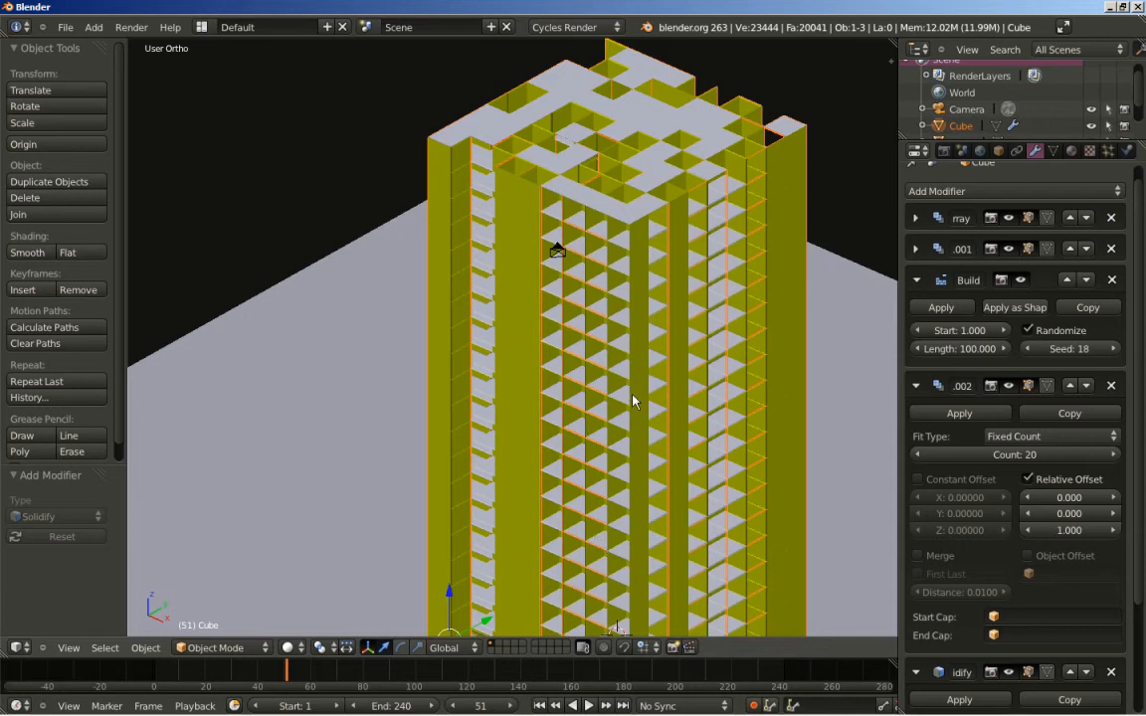
{"action": "scroll", "coordinate": [633, 403], "scroll_direction": "down", "scroll_amount": 2}
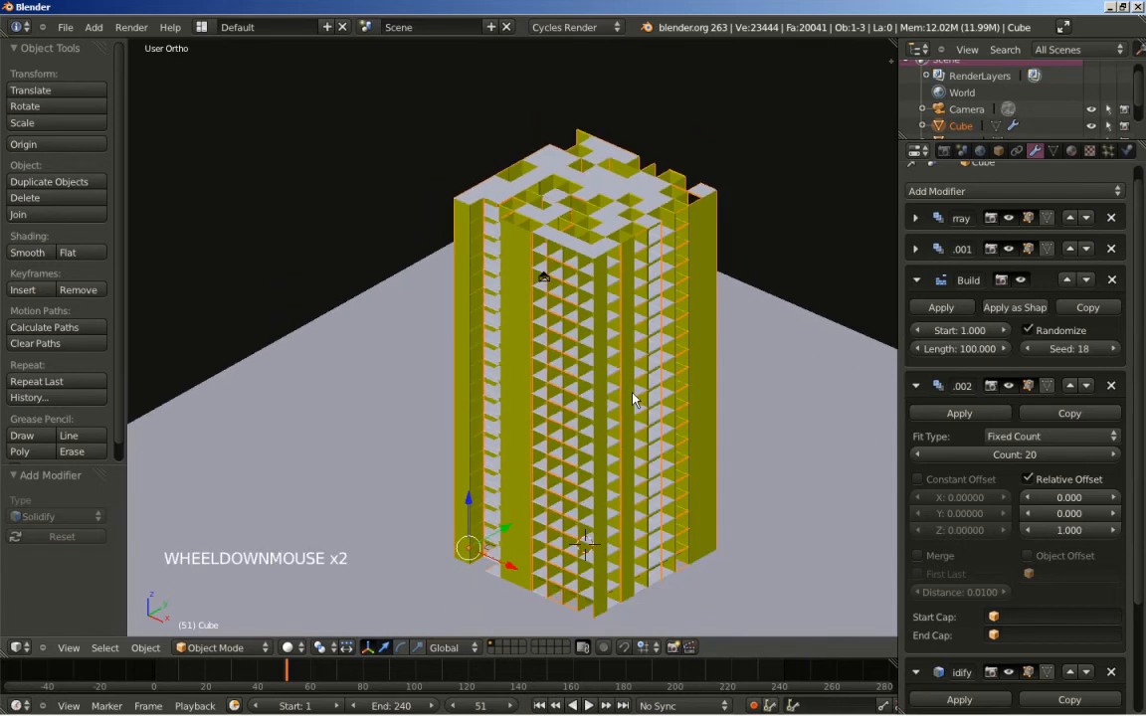
{"action": "key", "text": "shift+d"}
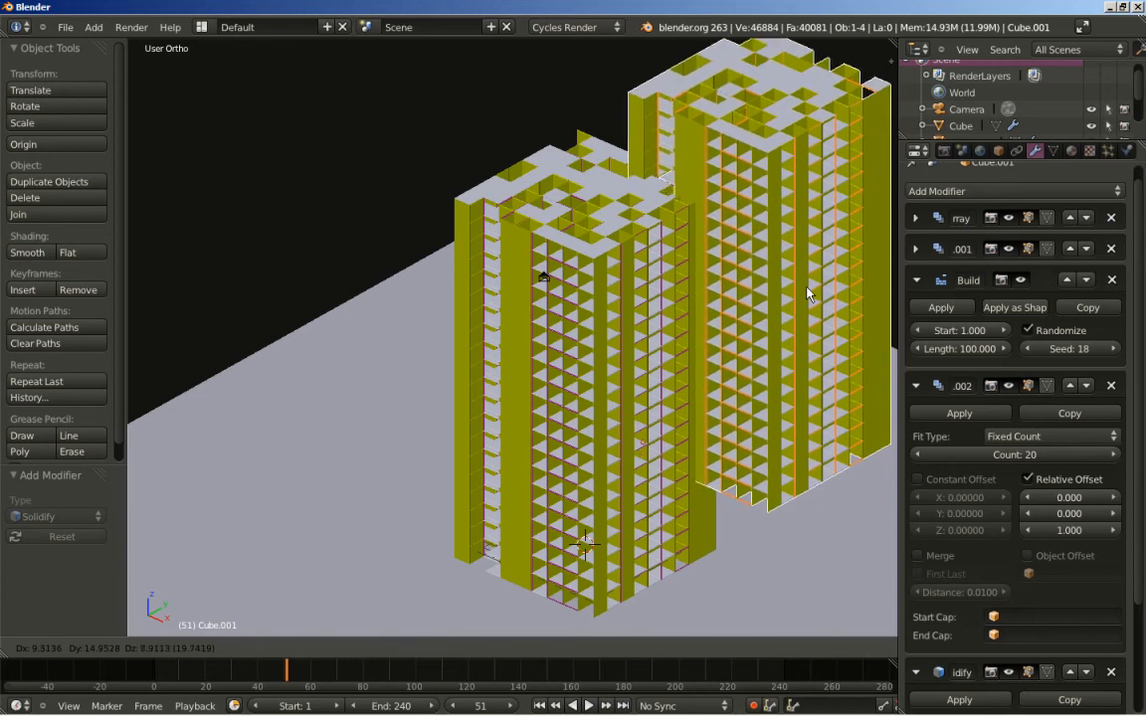
{"action": "right_click", "coordinate": [808, 294]}
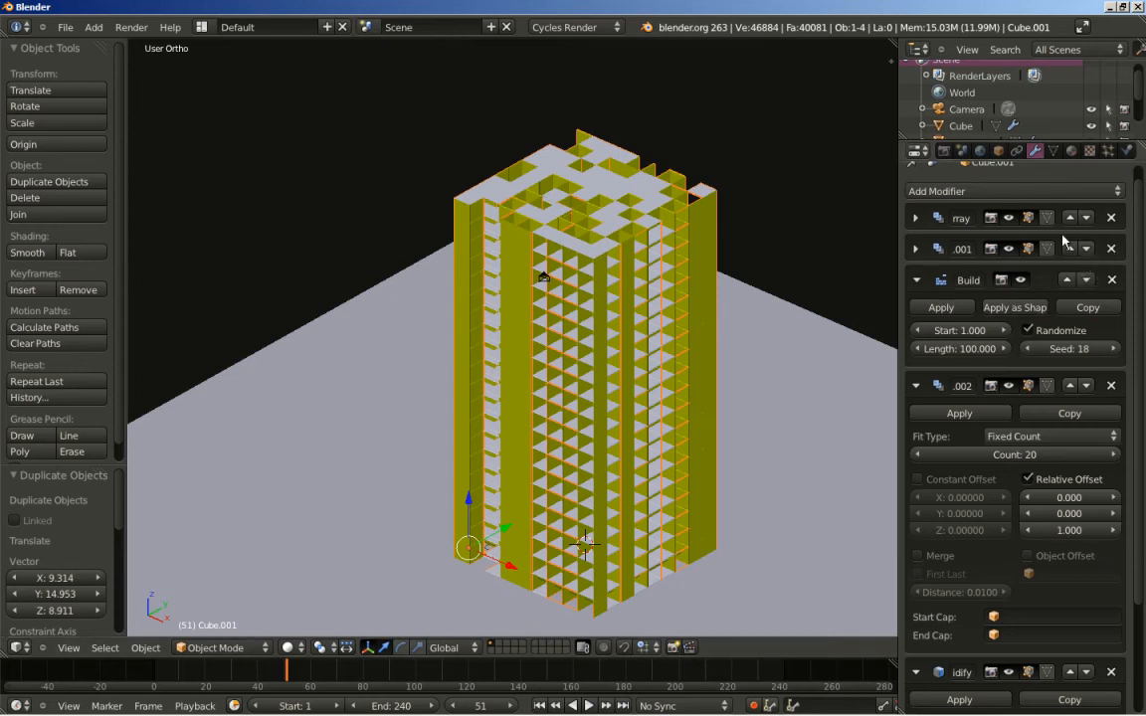
Apply the two horizontal Array modifiers, each with a count of 9, on the duplicate tower.
{"action": "left_click", "coordinate": [915, 219]}
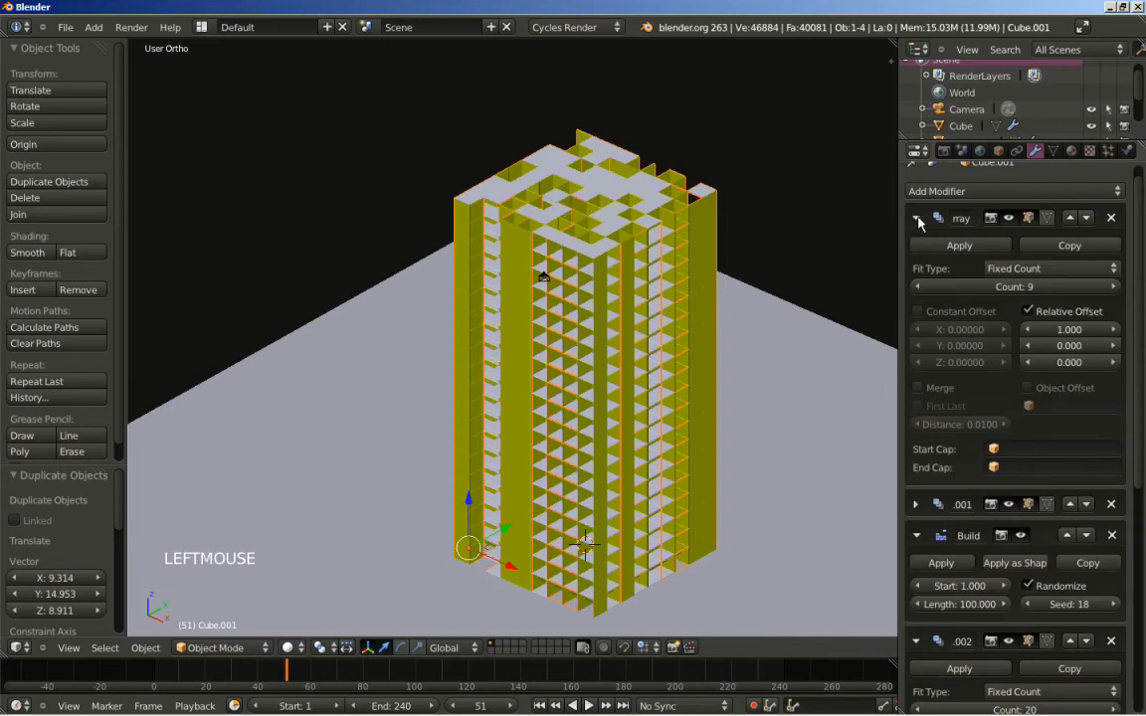
{"action": "left_click", "coordinate": [935, 244]}
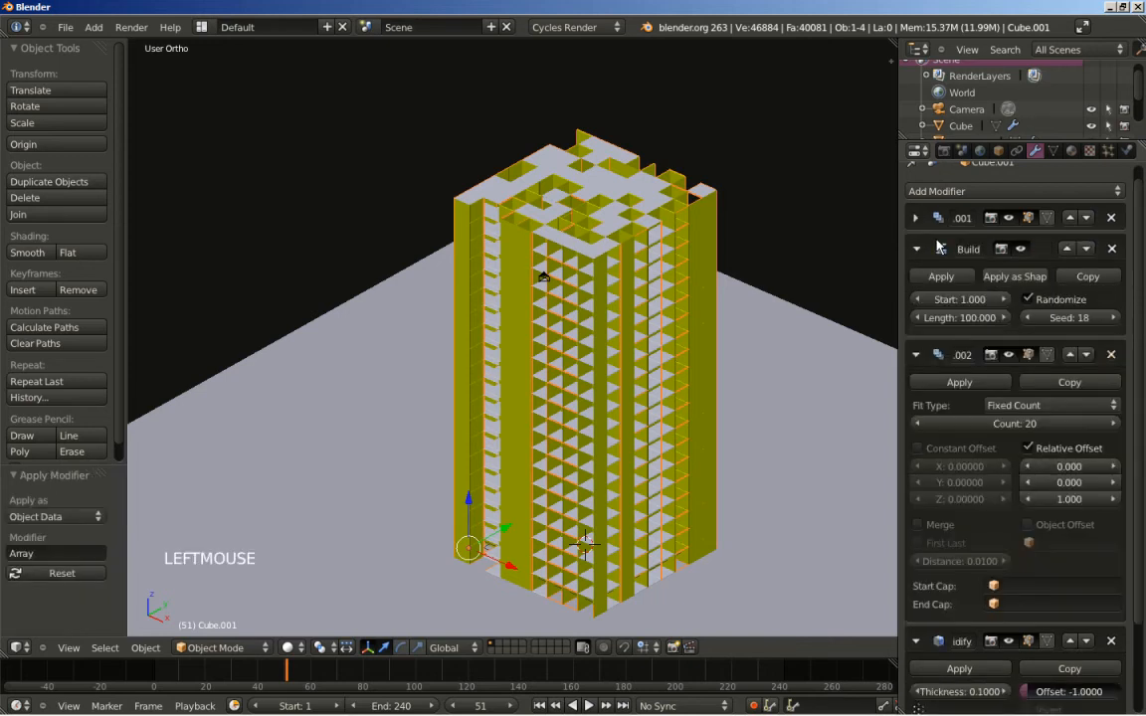
{"action": "left_click", "coordinate": [917, 218]}
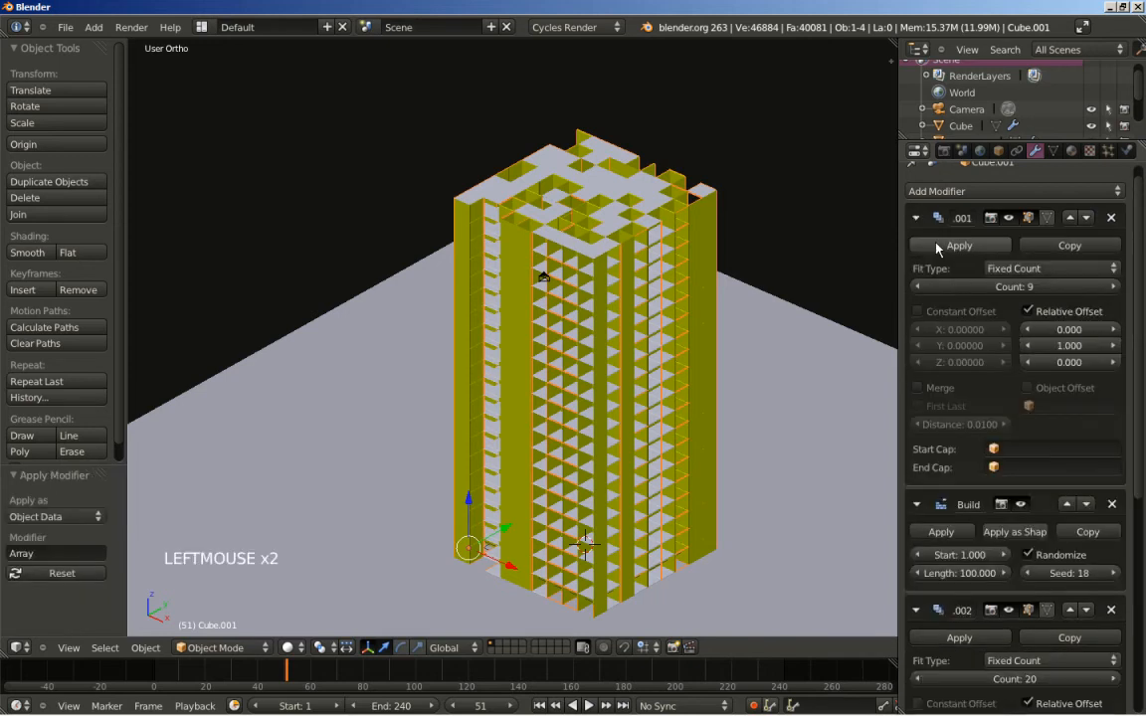
{"action": "left_click", "coordinate": [936, 246]}
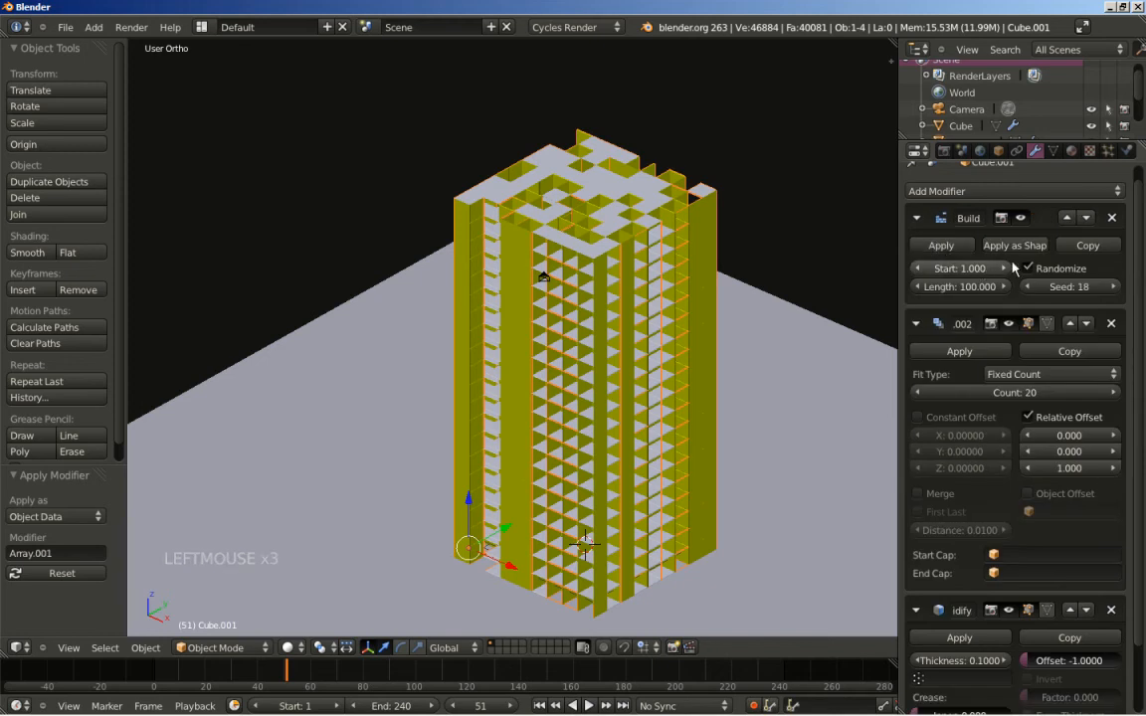
Clear the duplicate's remaining modifier stack by removing Build and Solidify and applying the vertical 20-count Array.
{"action": "left_click", "coordinate": [1113, 218]}
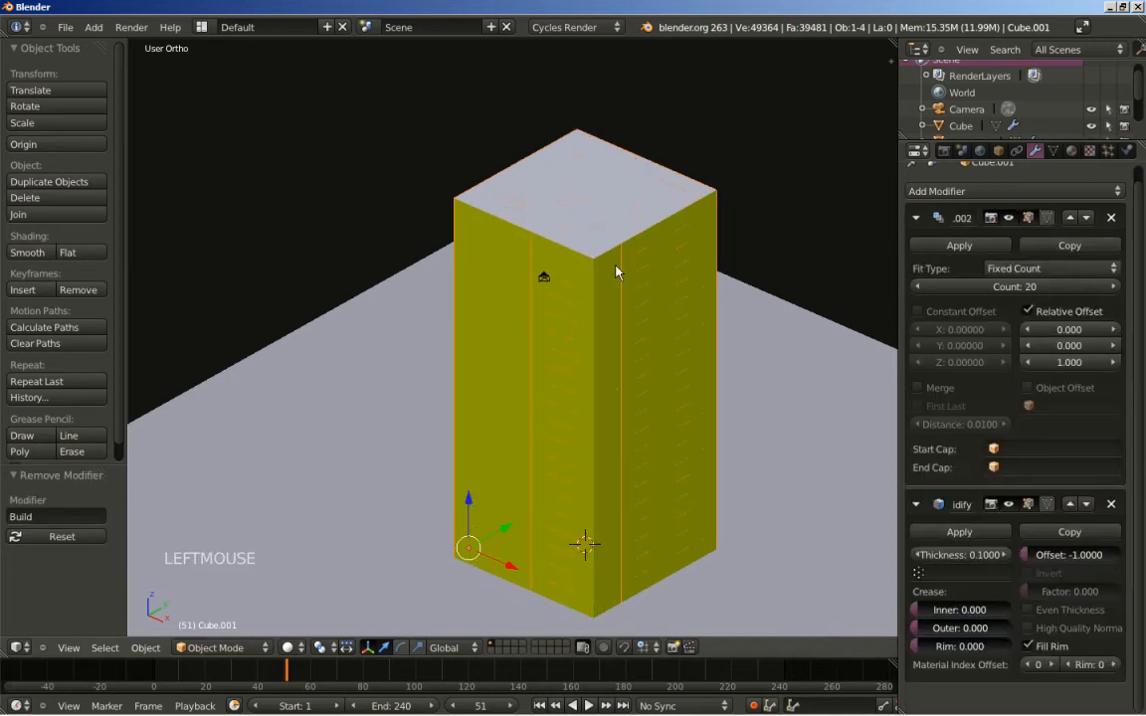
{"action": "left_click", "coordinate": [957, 246]}
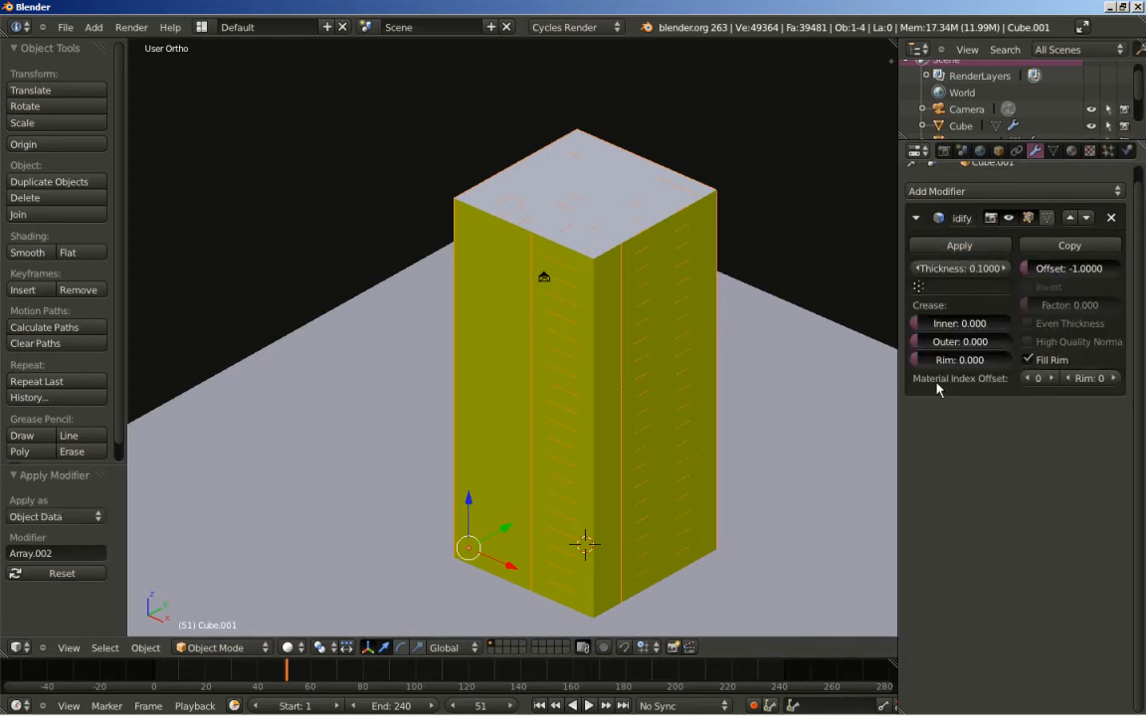
{"action": "left_click", "coordinate": [1111, 218]}
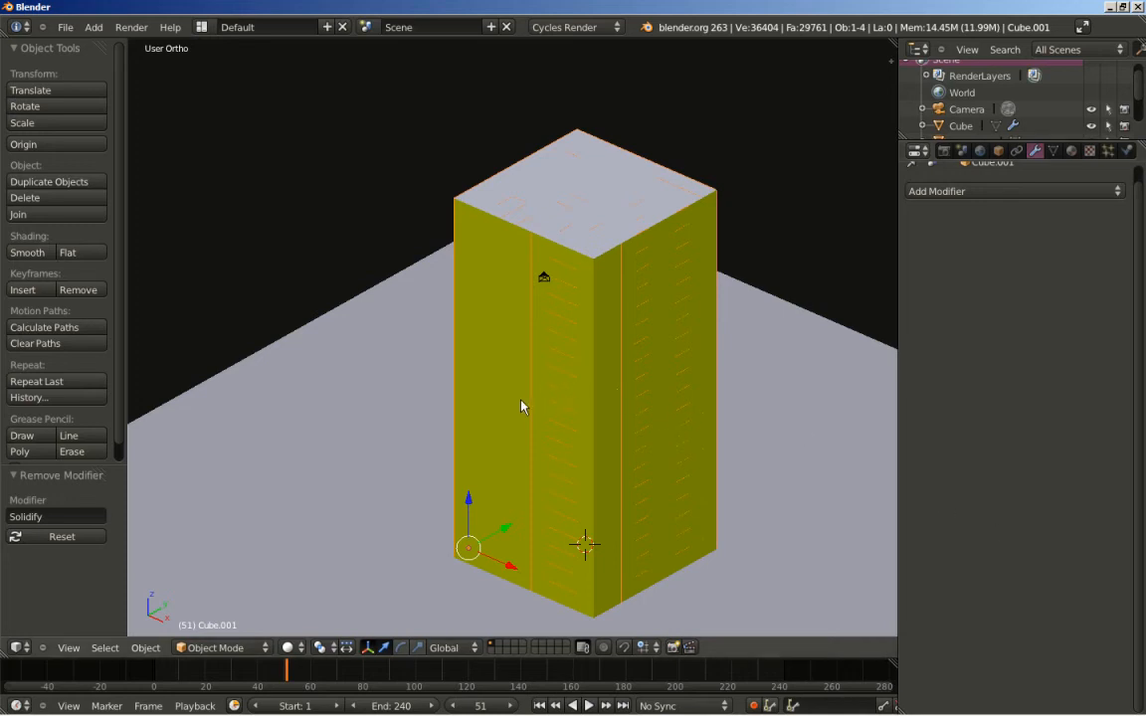
Open the duplicate block's mesh for editing in vertex select mode with nothing selected.
{"action": "key", "text": "KP_7"}
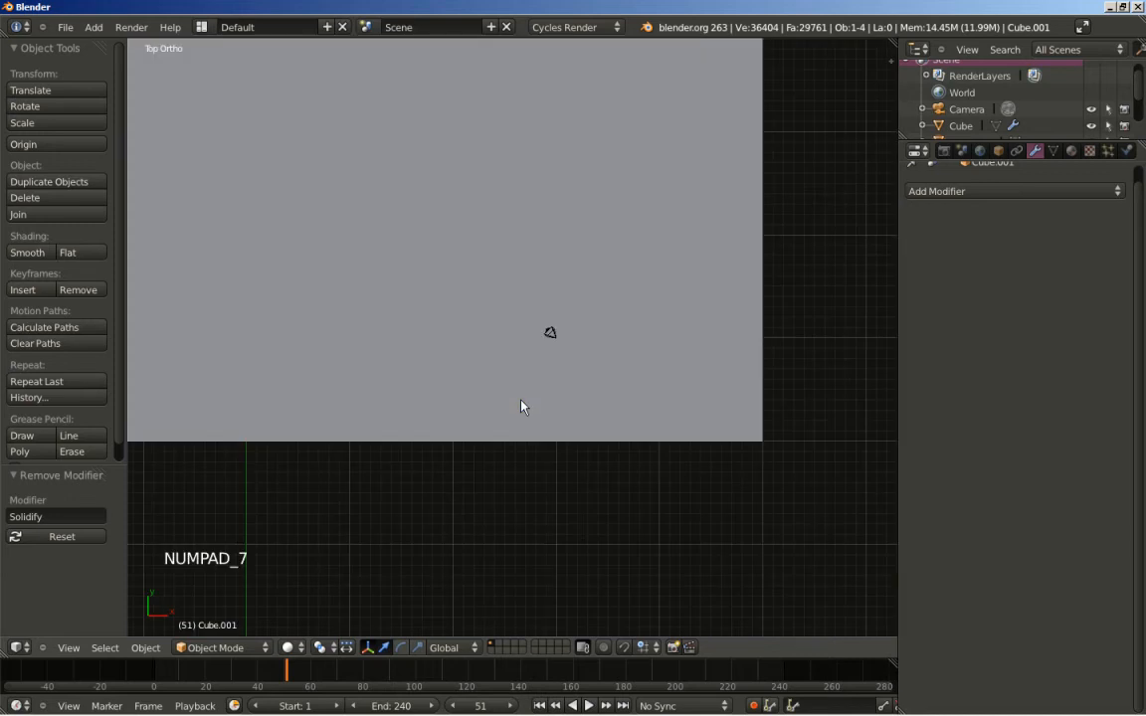
{"action": "key", "text": "KP_Decimal"}
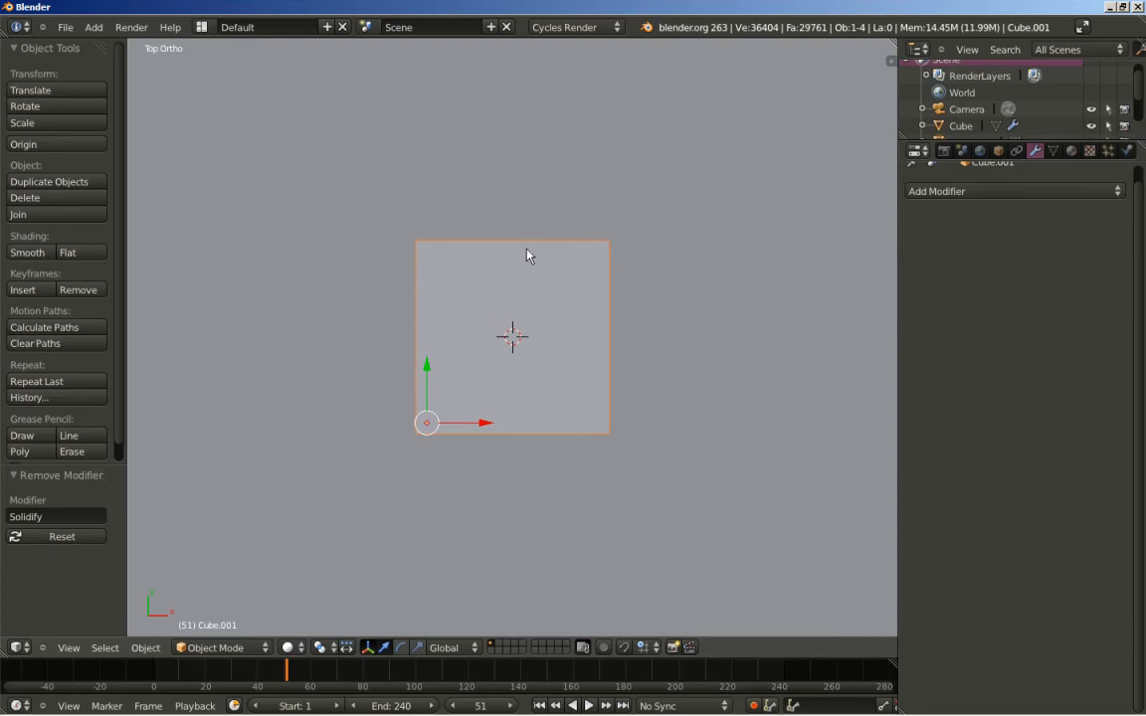
{"action": "scroll", "coordinate": [532, 425], "scroll_direction": "up", "scroll_amount": 3}
{"action": "scroll", "coordinate": [532, 425], "scroll_direction": "up", "scroll_amount": 1}
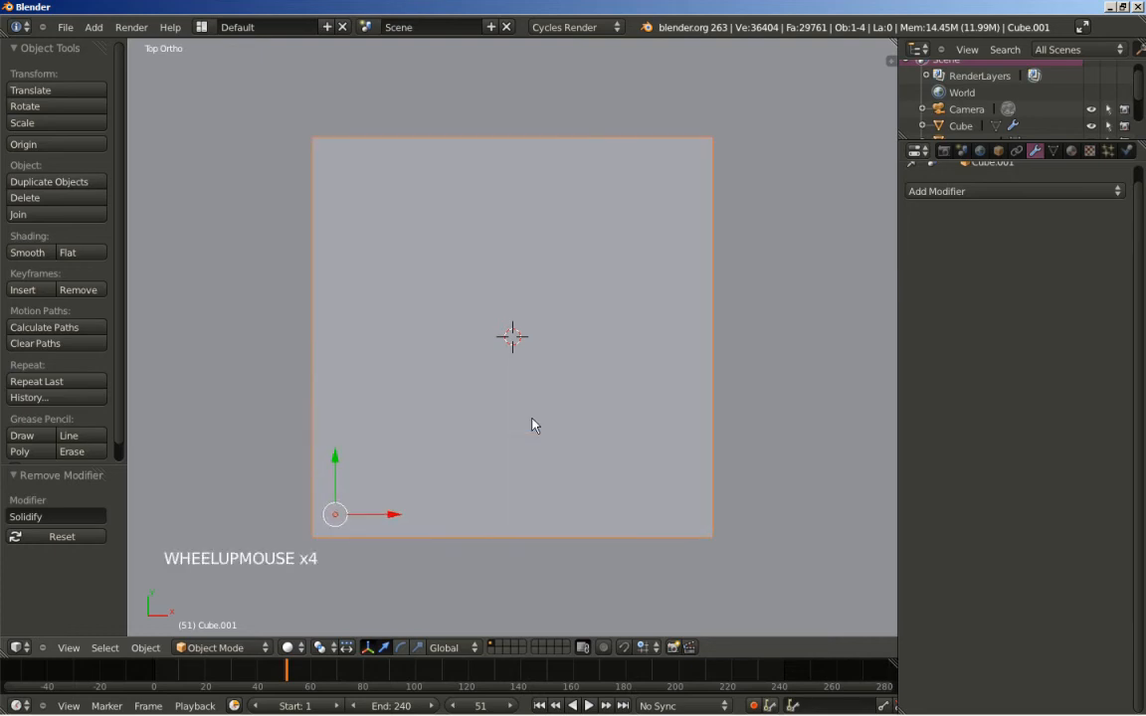
{"action": "key", "text": "Tab"}
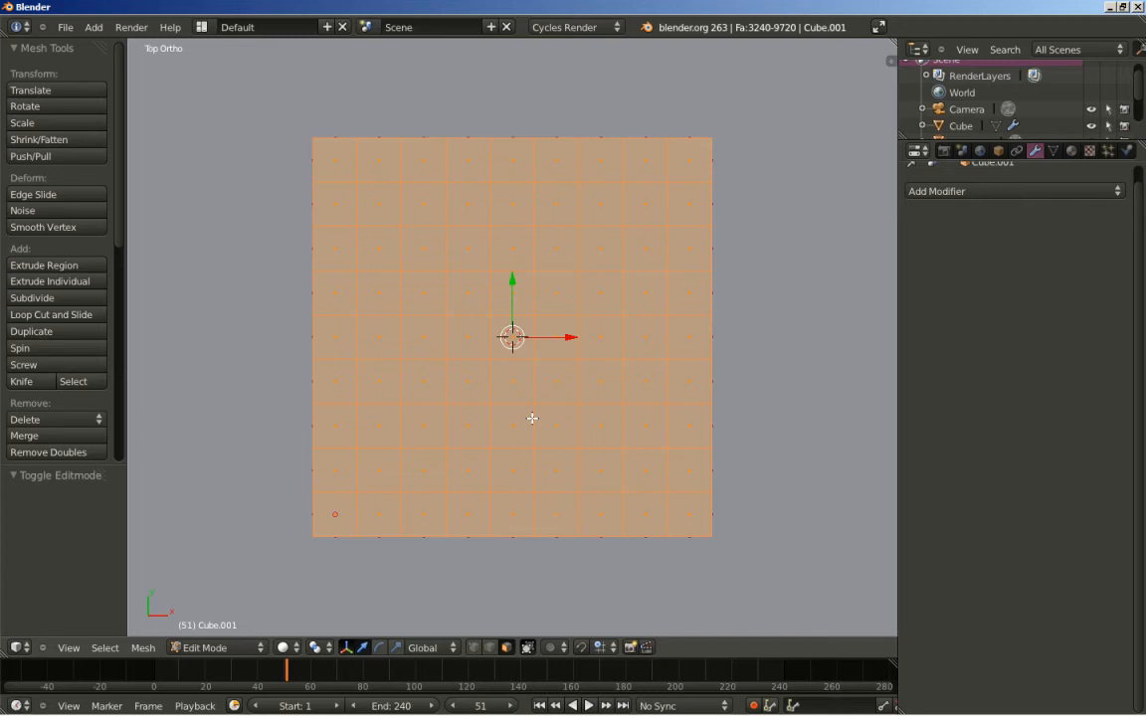
{"action": "key", "text": "ctrl+Tab"}
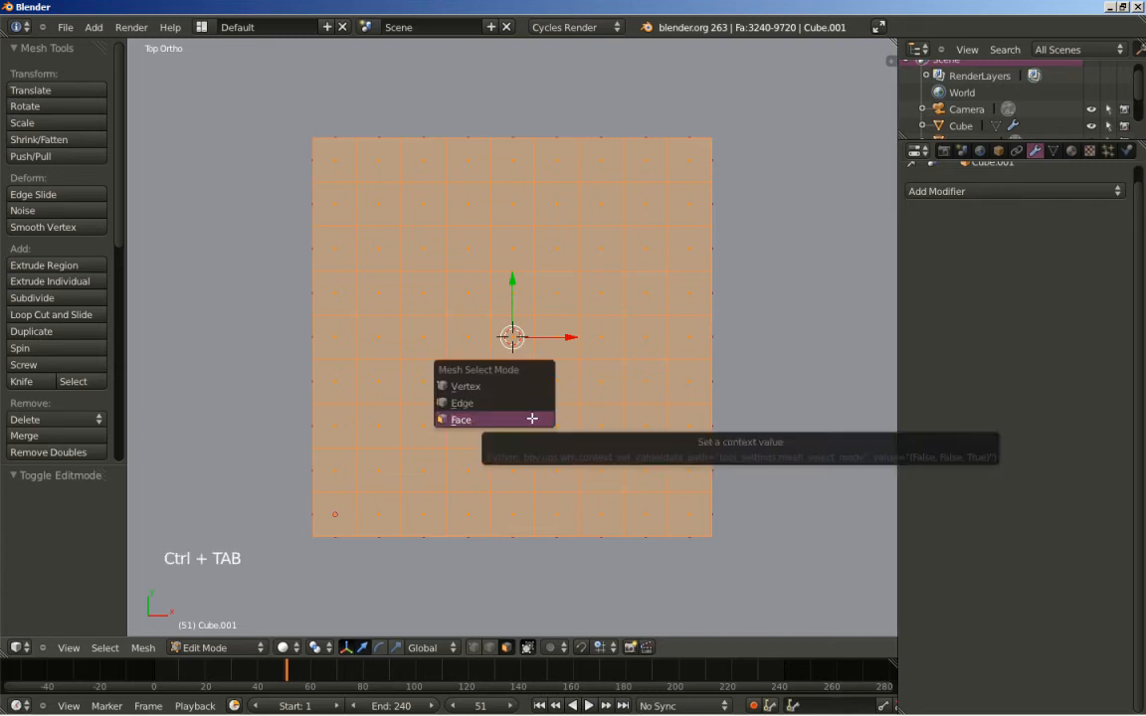
{"action": "left_click", "coordinate": [481, 386]}
{"action": "key", "text": "a"}
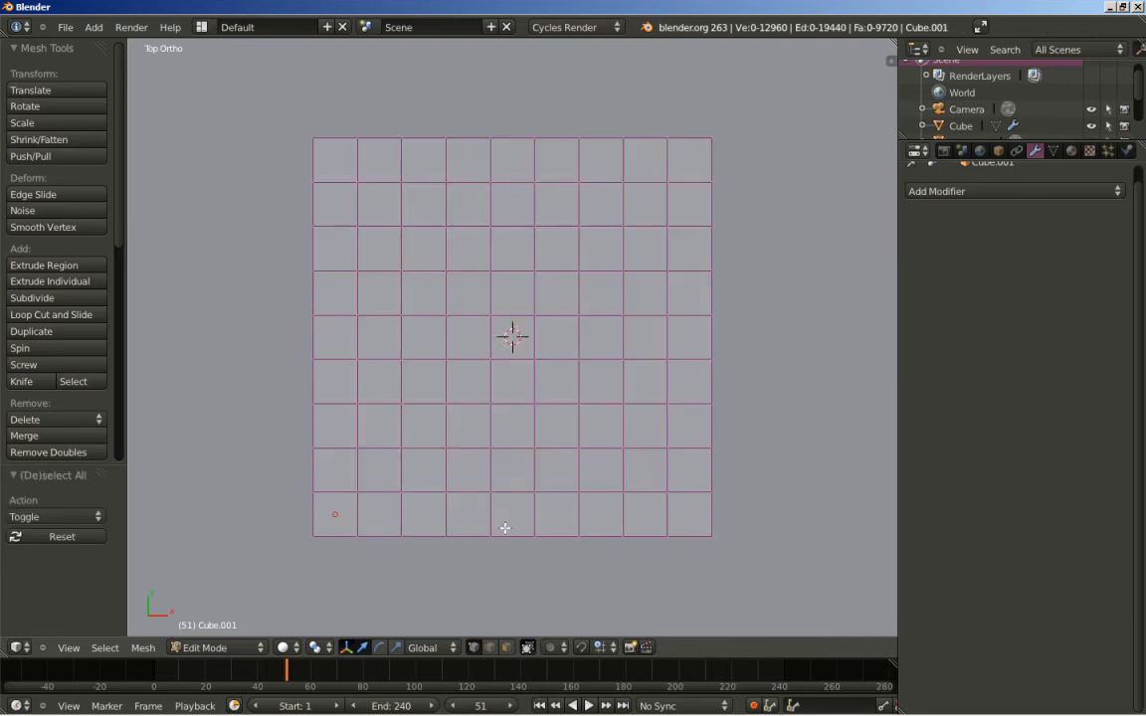
Turn off limiting the selection to visible geometry so hidden vertices can be selected through the block.
{"action": "middle_click_drag", "start_coordinate": [519, 540], "coordinate": [524, 630]}
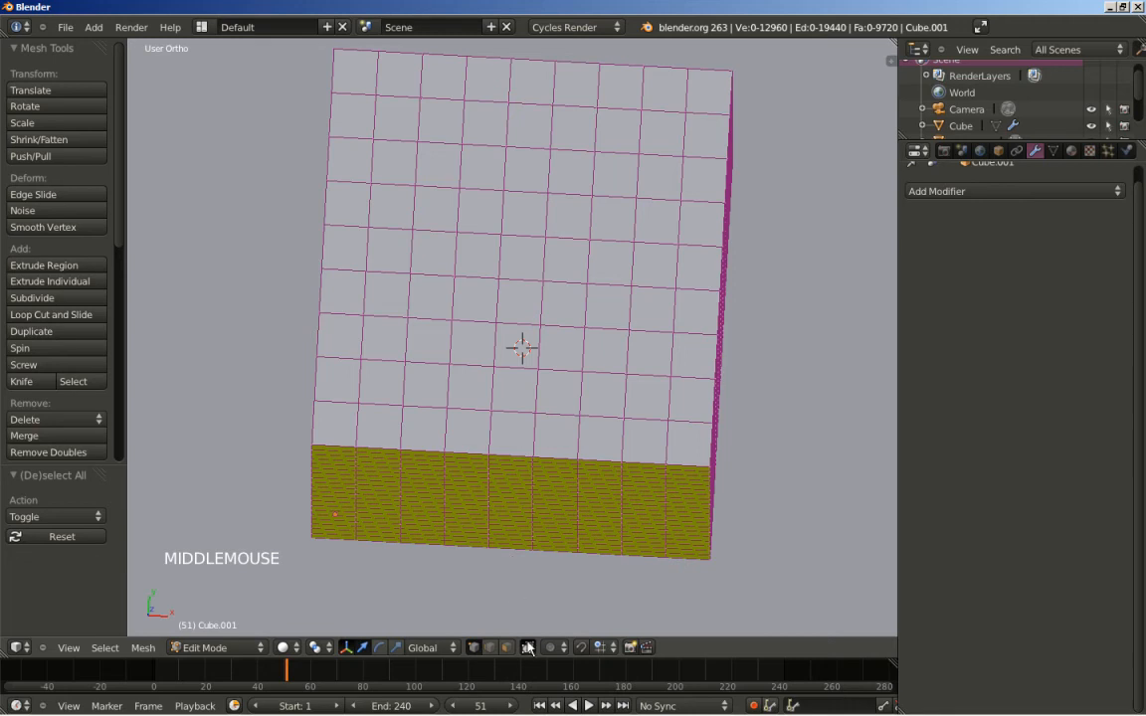
{"action": "left_click", "coordinate": [527, 647]}
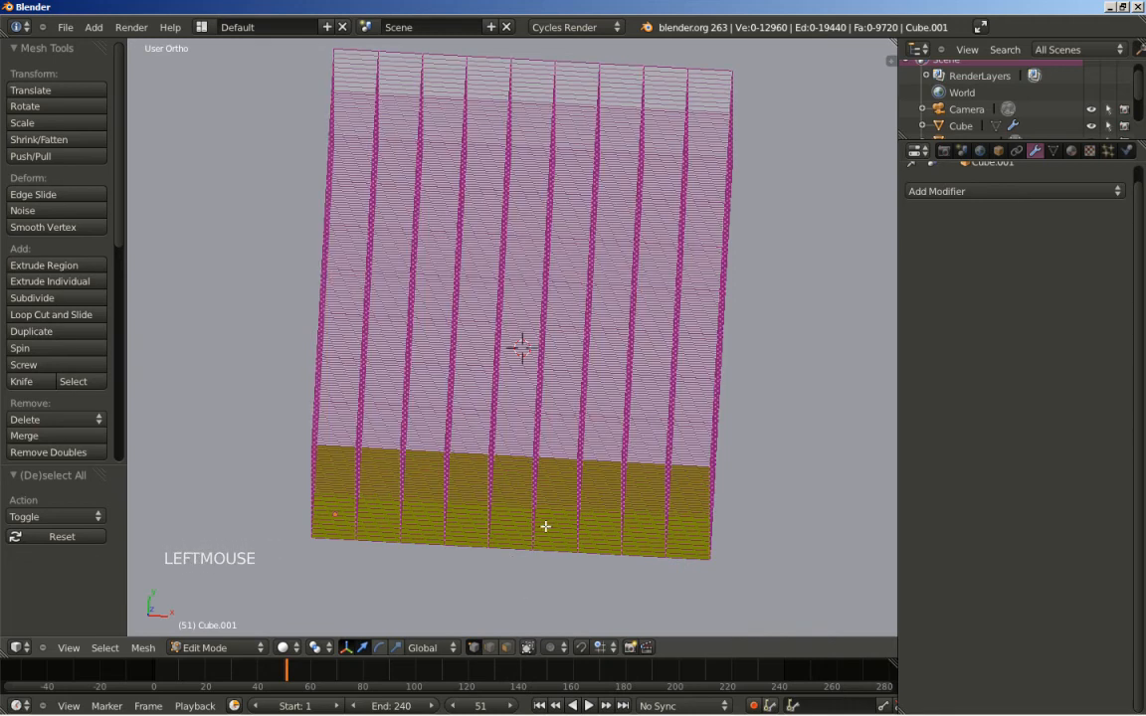
{"action": "key", "text": "KP_7"}
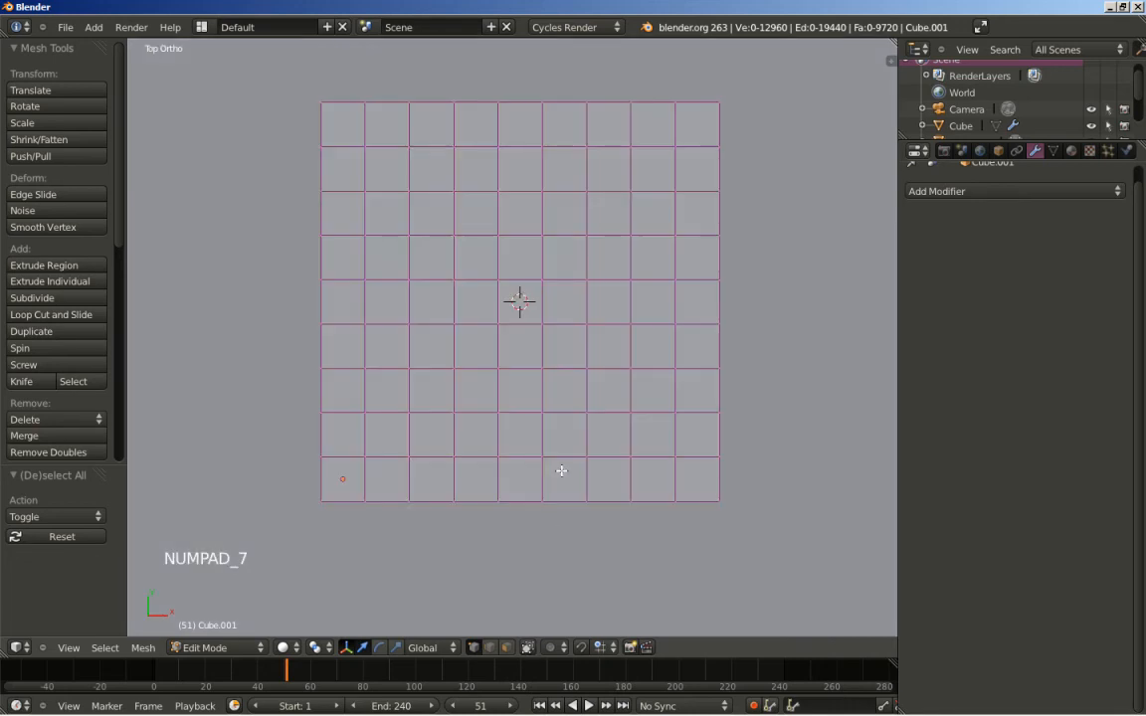
{"action": "key", "text": "b"}
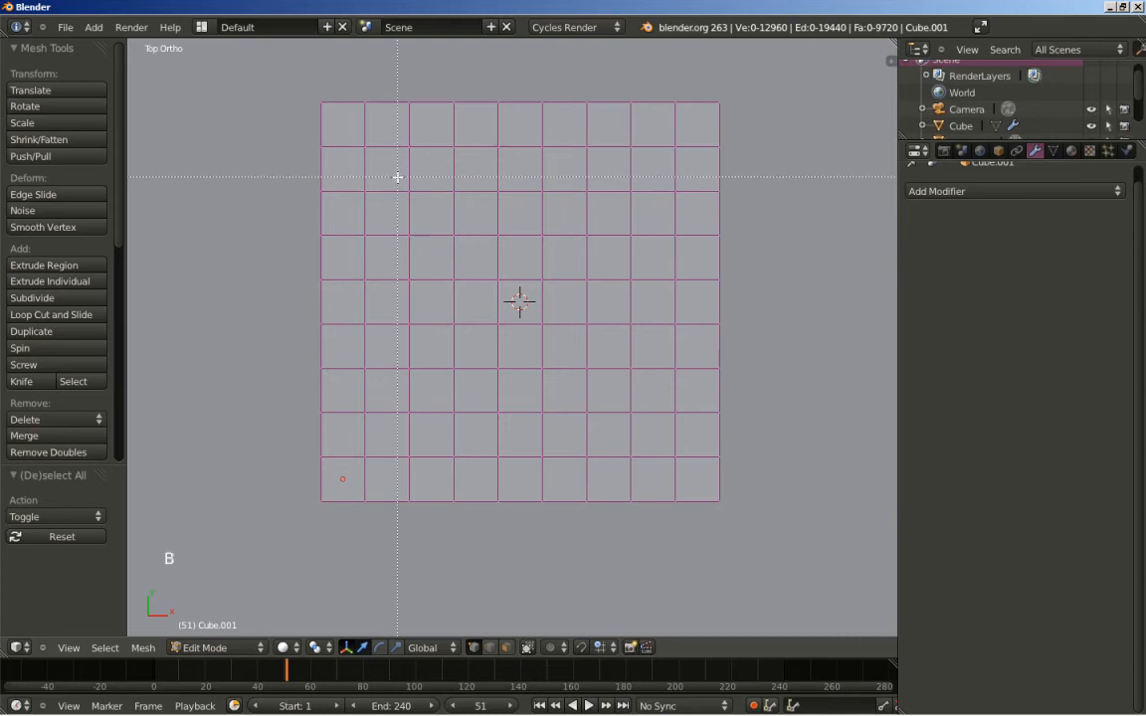
{"action": "left_click_drag", "start_coordinate": [391, 174], "coordinate": [648, 432]}
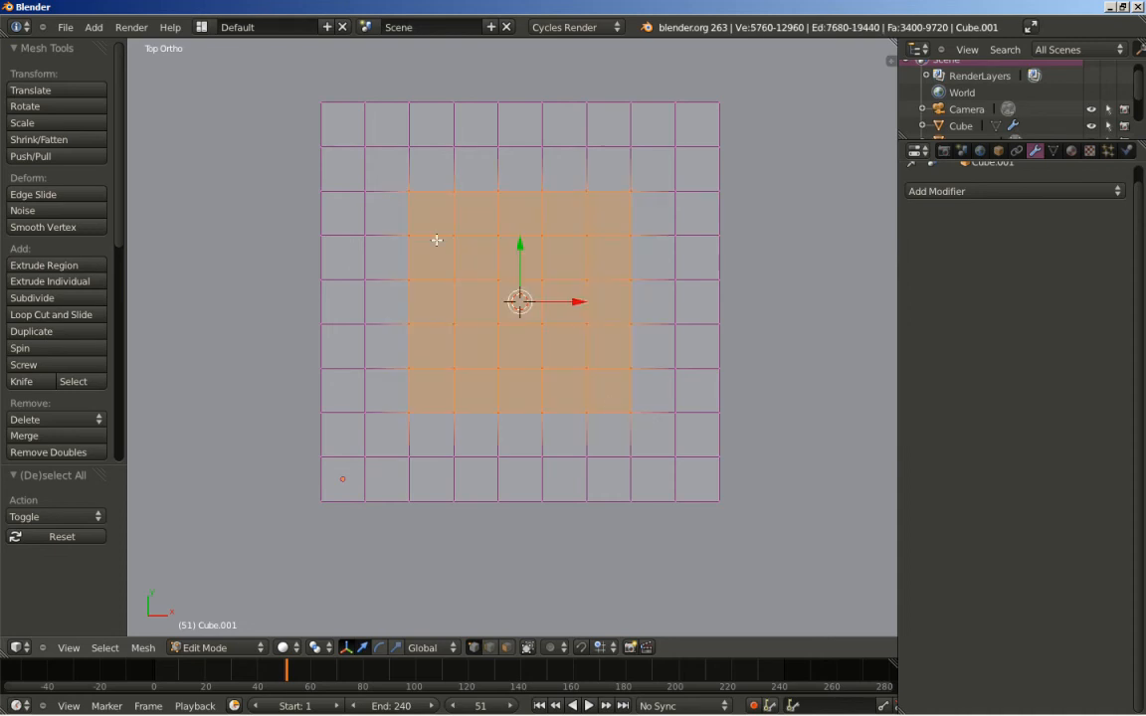
{"action": "key", "text": "a"}
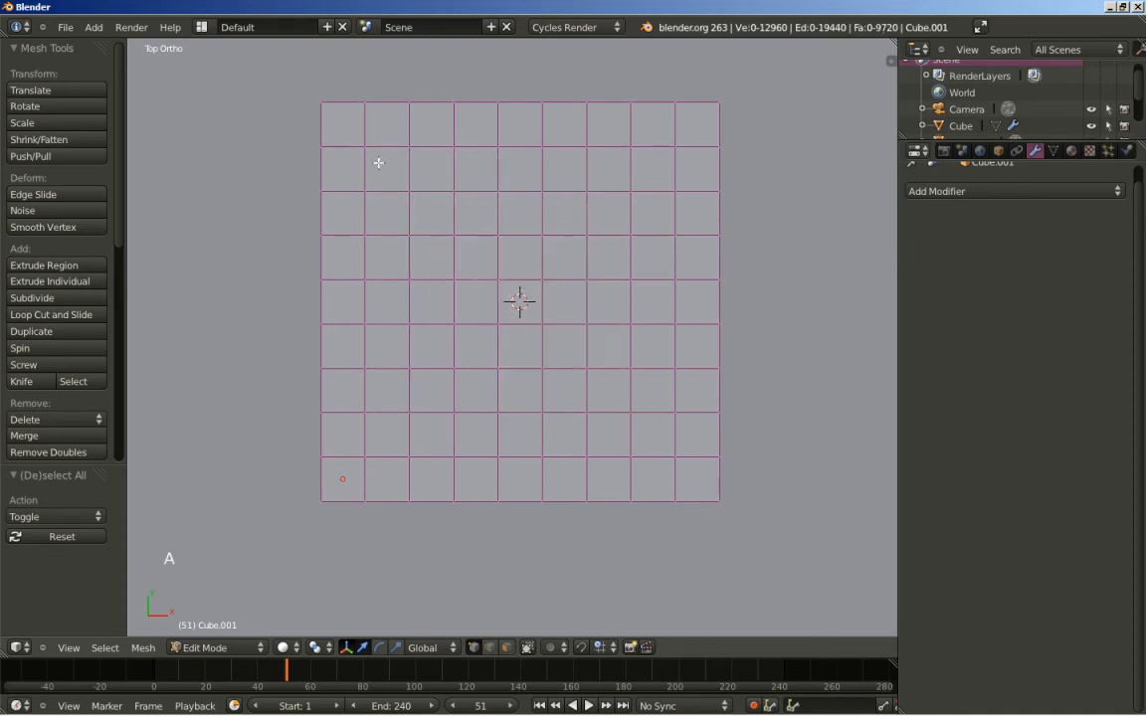
Delete all interior vertices of the duplicate block through its full height, keeping only the outermost ring of vertices as a shell.
{"action": "key", "text": "b"}
{"action": "left_click_drag", "start_coordinate": [344, 133], "coordinate": [702, 485]}
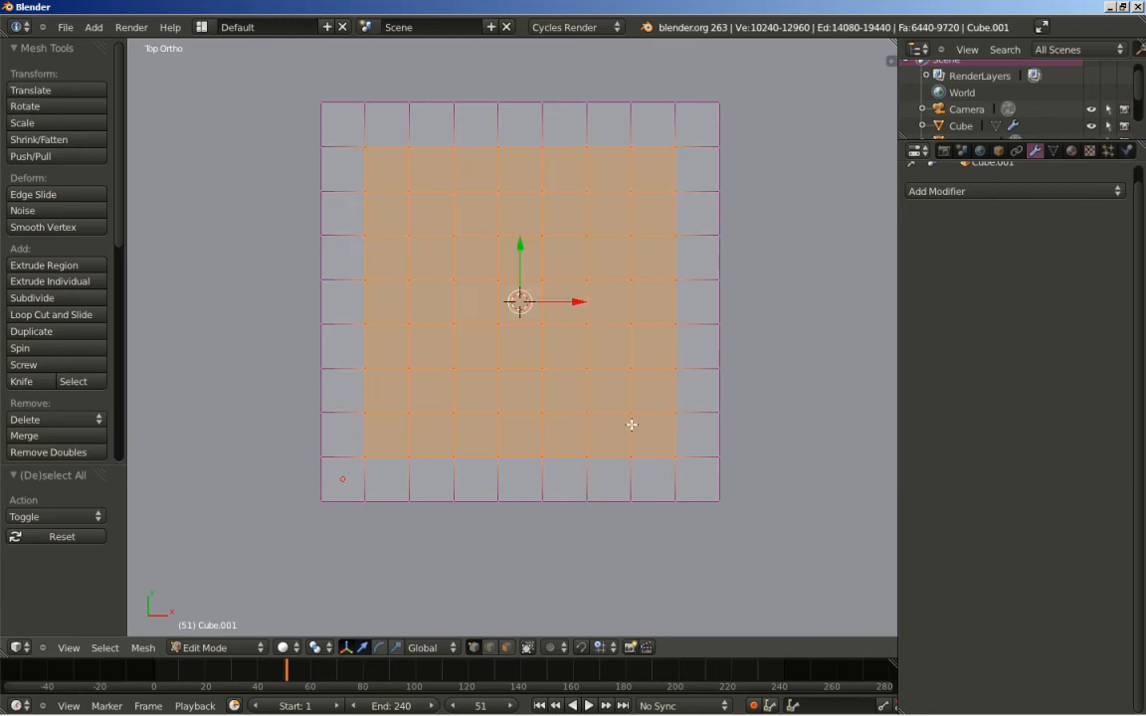
{"action": "key", "text": "Delete"}
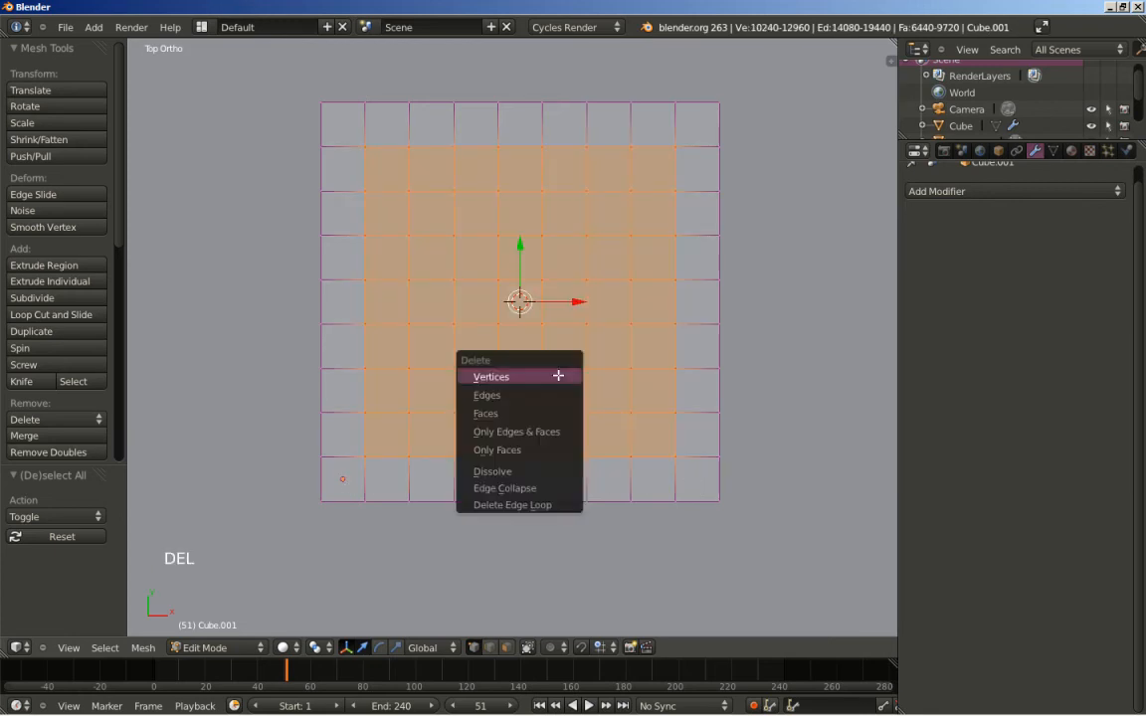
{"action": "left_click", "coordinate": [558, 376]}
{"action": "middle_click_drag", "start_coordinate": [550, 409], "coordinate": [499, 364]}
{"action": "scroll", "coordinate": [499, 364], "scroll_direction": "down", "scroll_amount": 2}
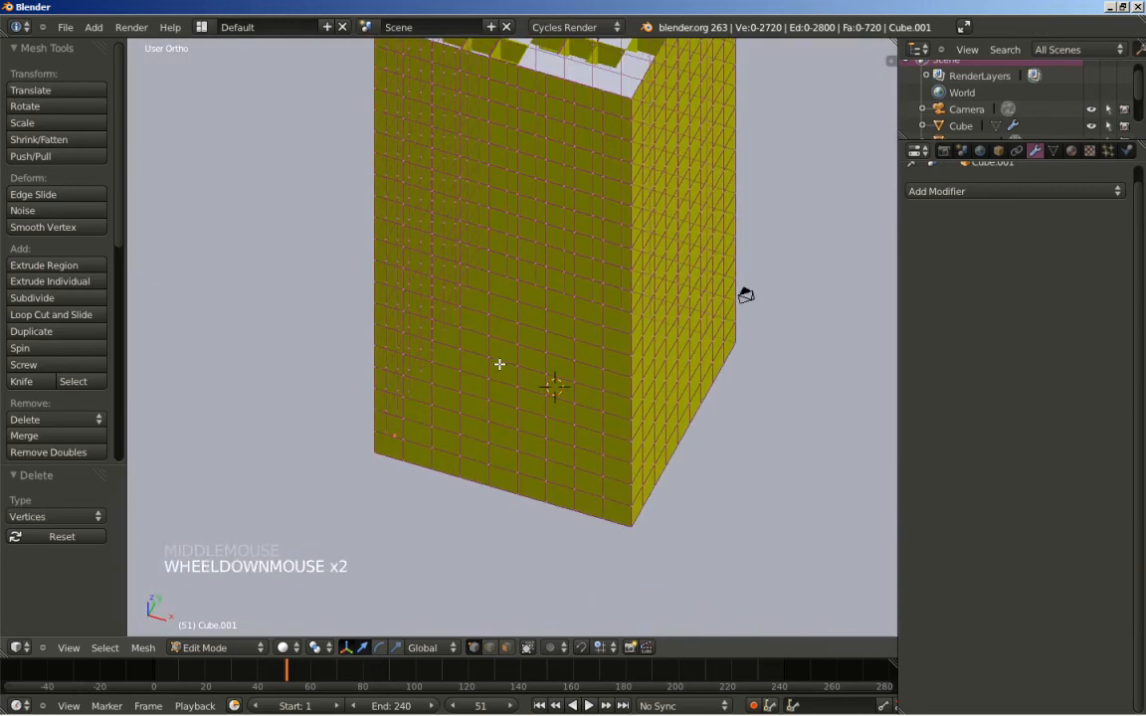
{"action": "key", "text": "Tab"}
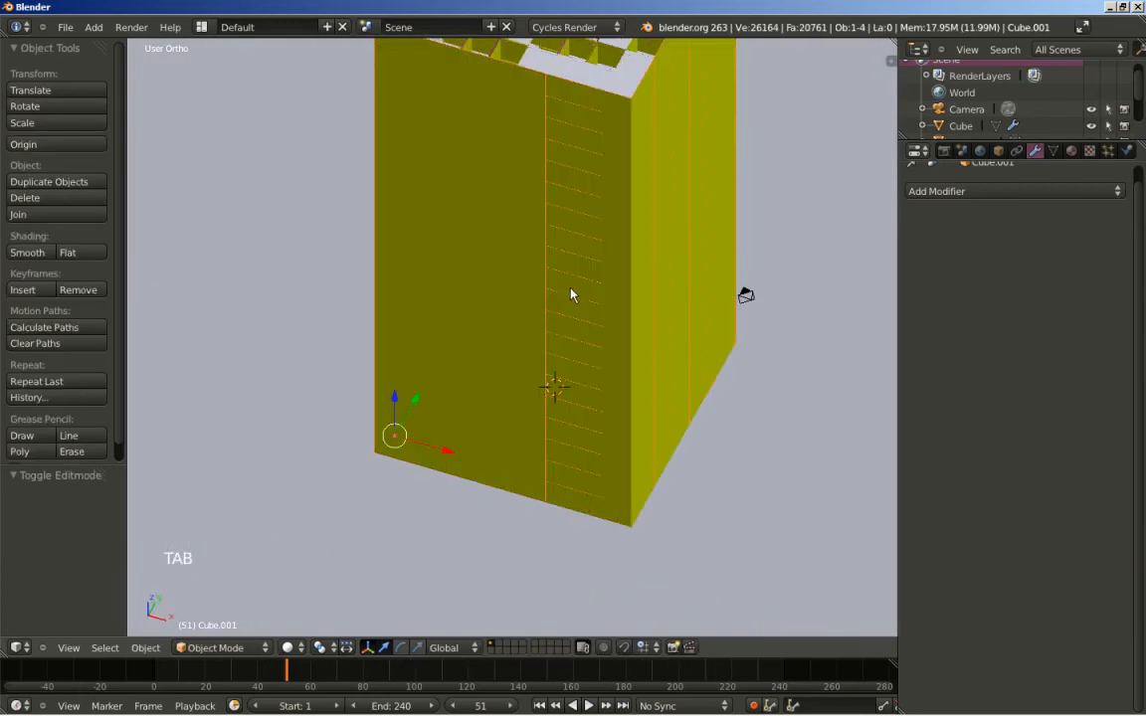
{"action": "key", "text": "g"}
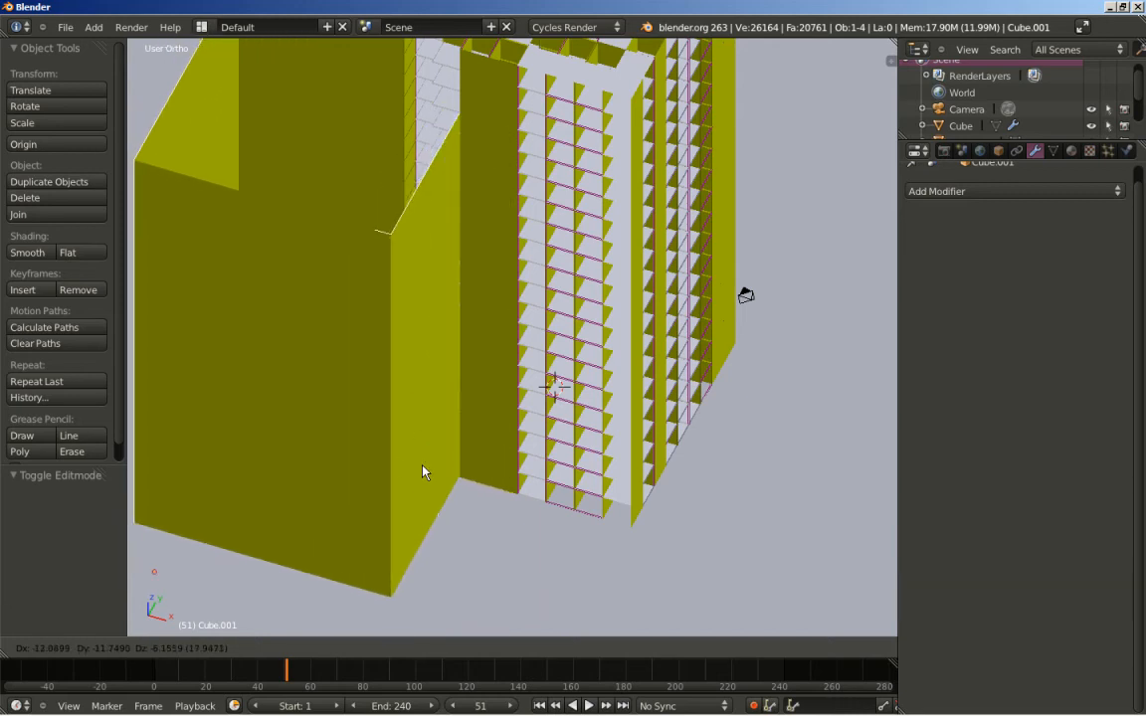
{"action": "right_click", "coordinate": [566, 481]}
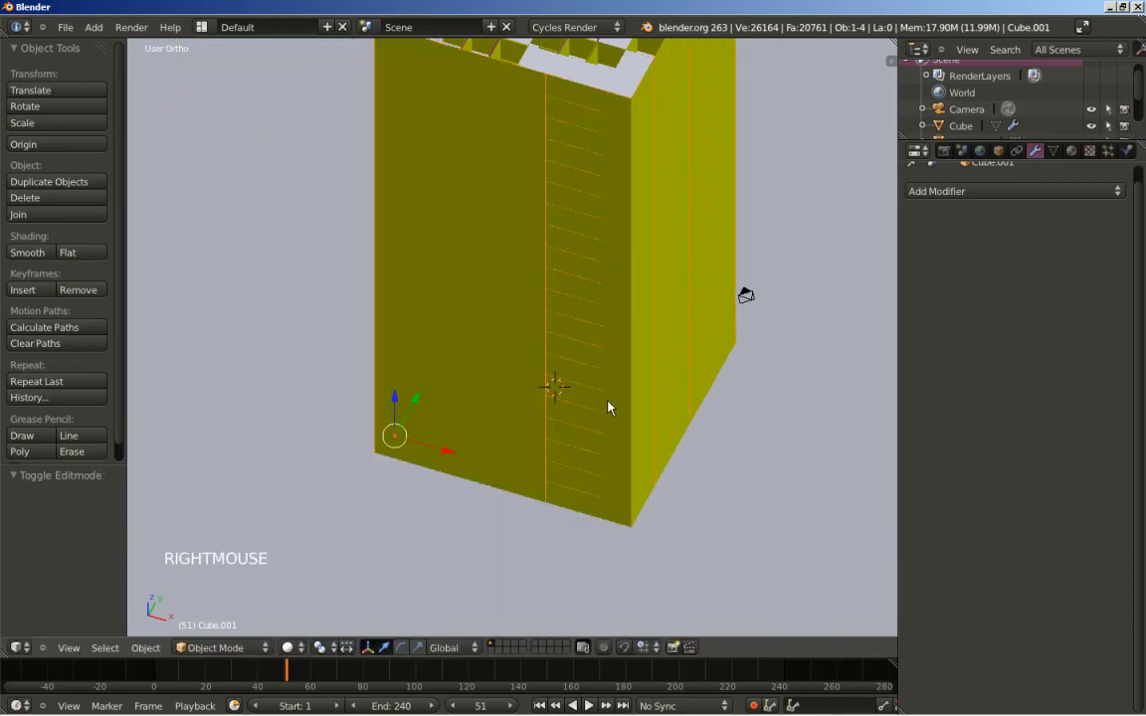
Remove doubles across the shell's entire mesh with all vertices selected.
{"action": "middle_click_drag", "start_coordinate": [583, 307], "coordinate": [633, 413], "text": "shift"}
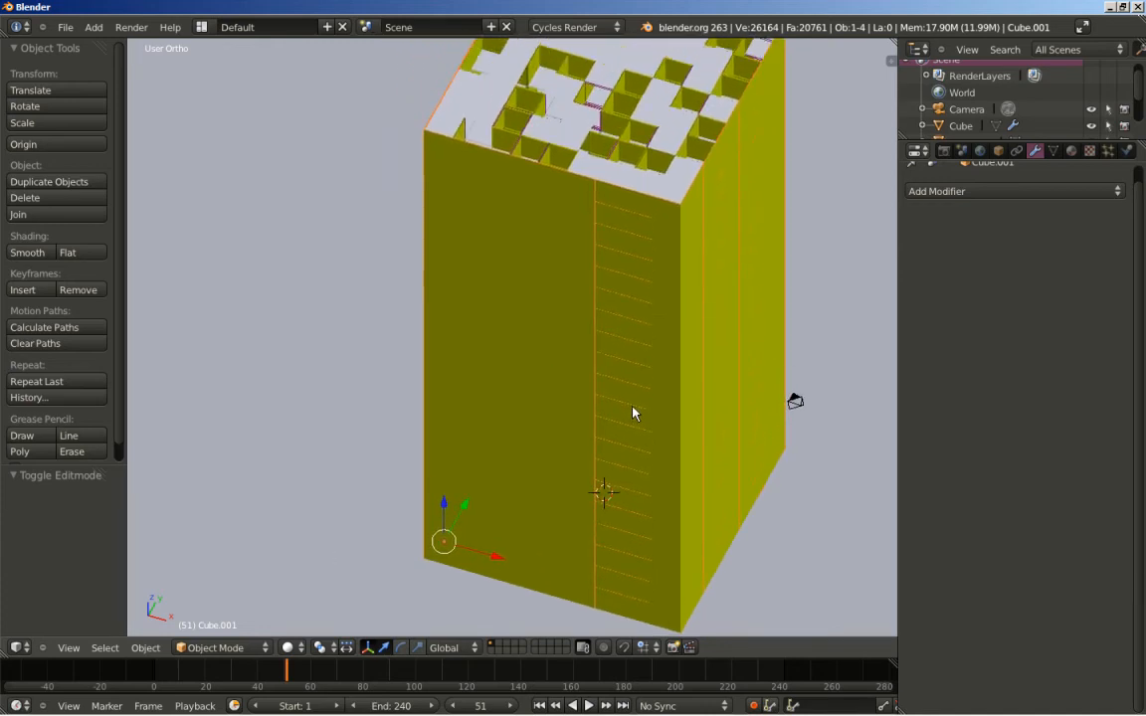
{"action": "key", "text": "Tab"}
{"action": "key", "text": "a"}
{"action": "key", "text": "a"}
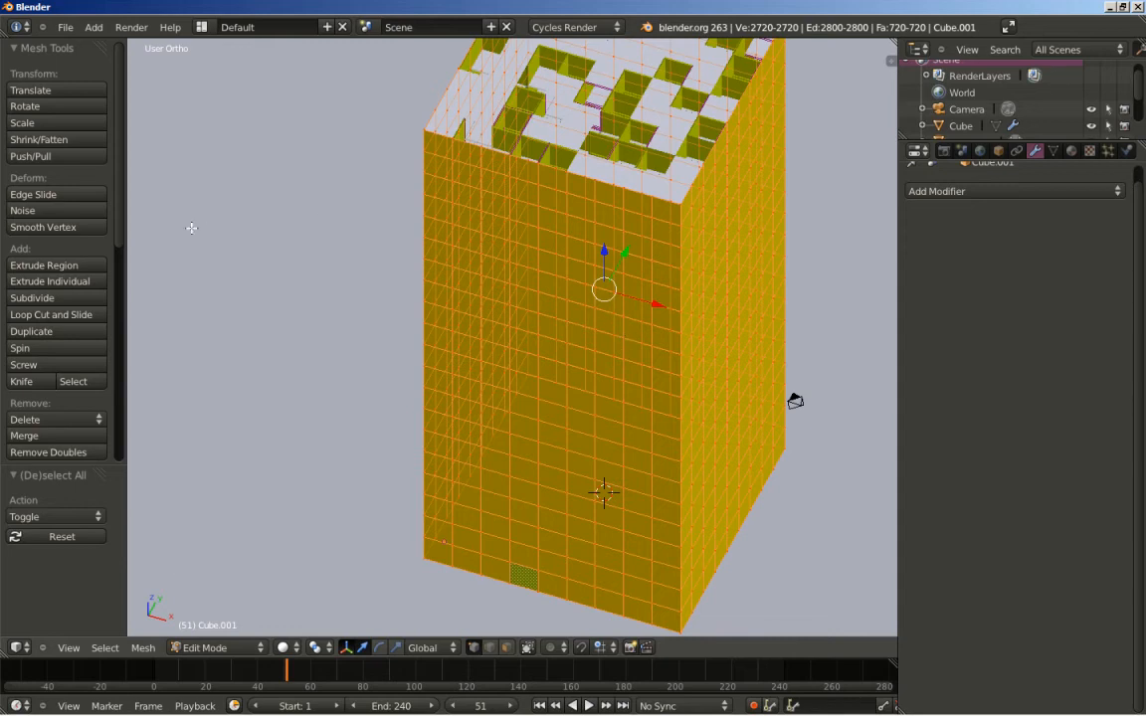
{"action": "left_click", "coordinate": [42, 453]}
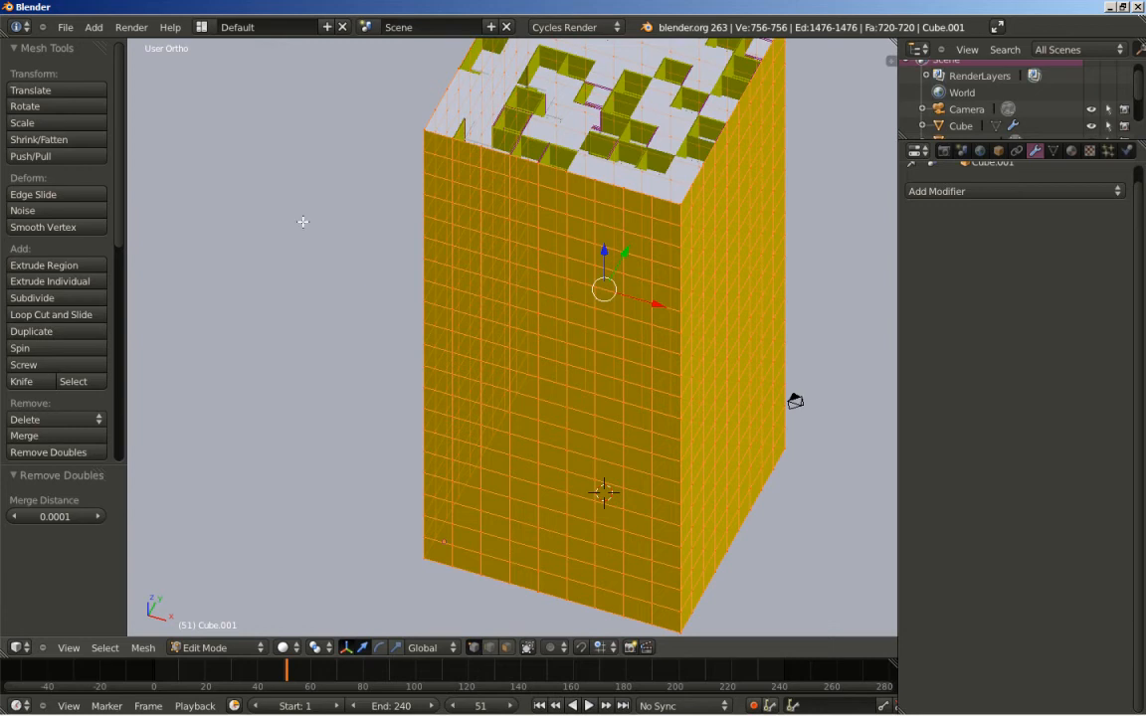
Shrink the whole shell inward along its normals with Shrink/Fatten by about -0.207.
{"action": "left_click", "coordinate": [78, 144]}
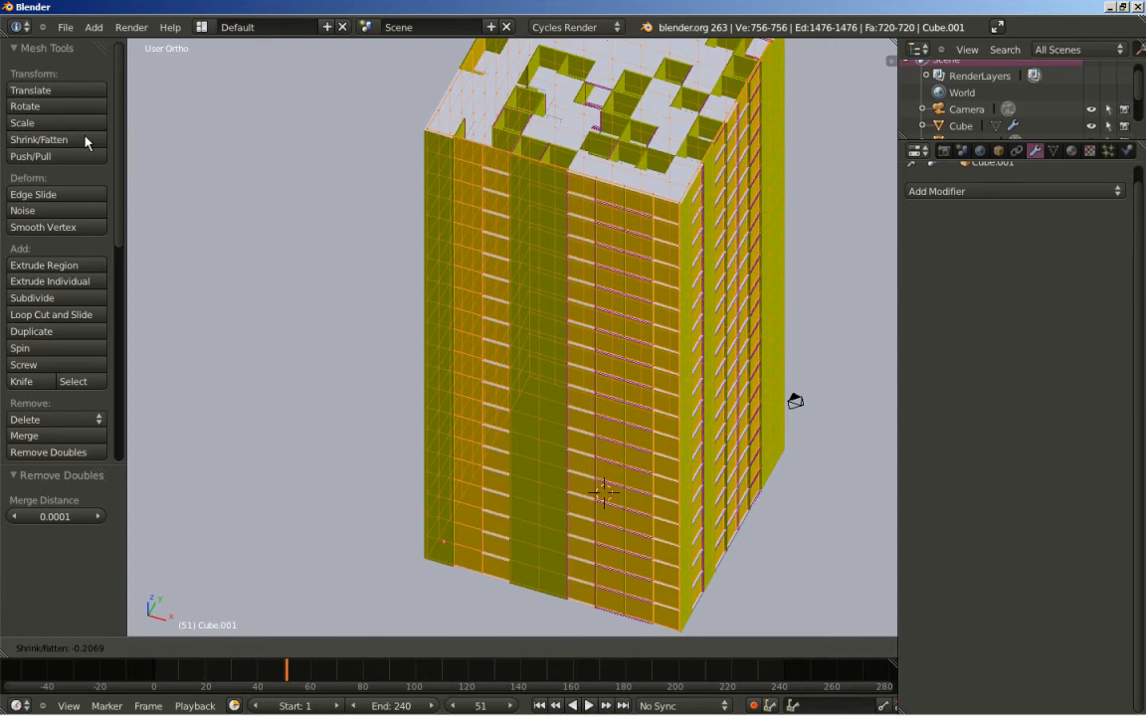
{"action": "left_click", "coordinate": [85, 143]}
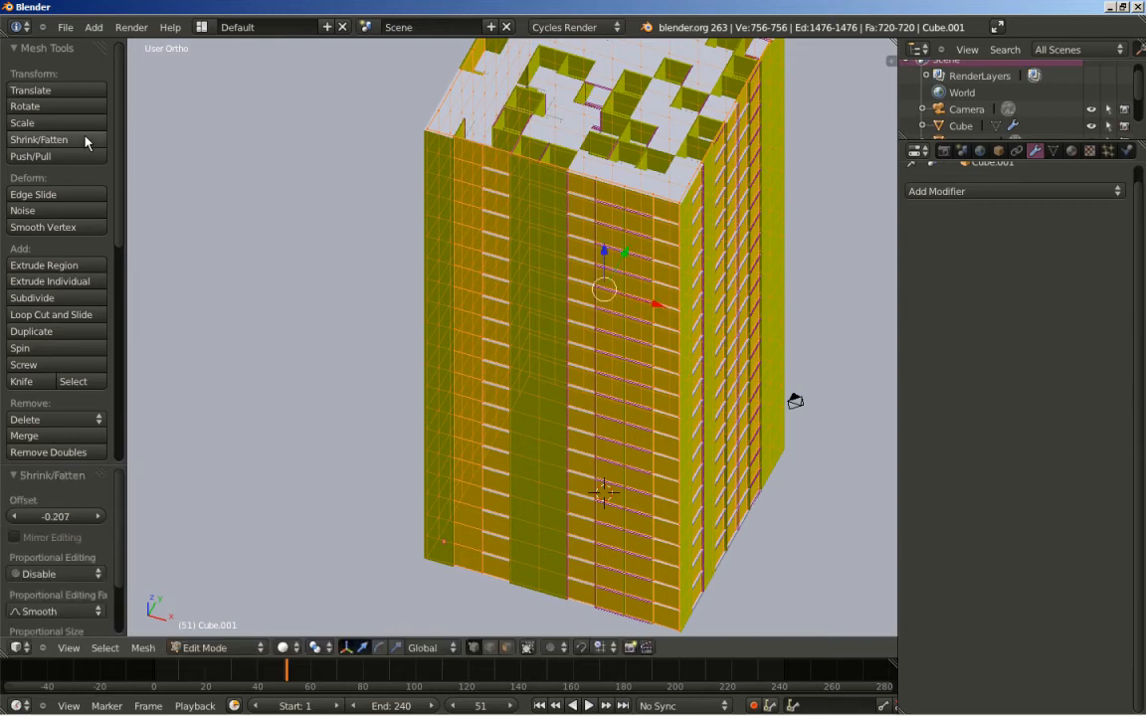
{"action": "middle_click_drag", "start_coordinate": [497, 172], "coordinate": [457, 209], "text": "shift"}
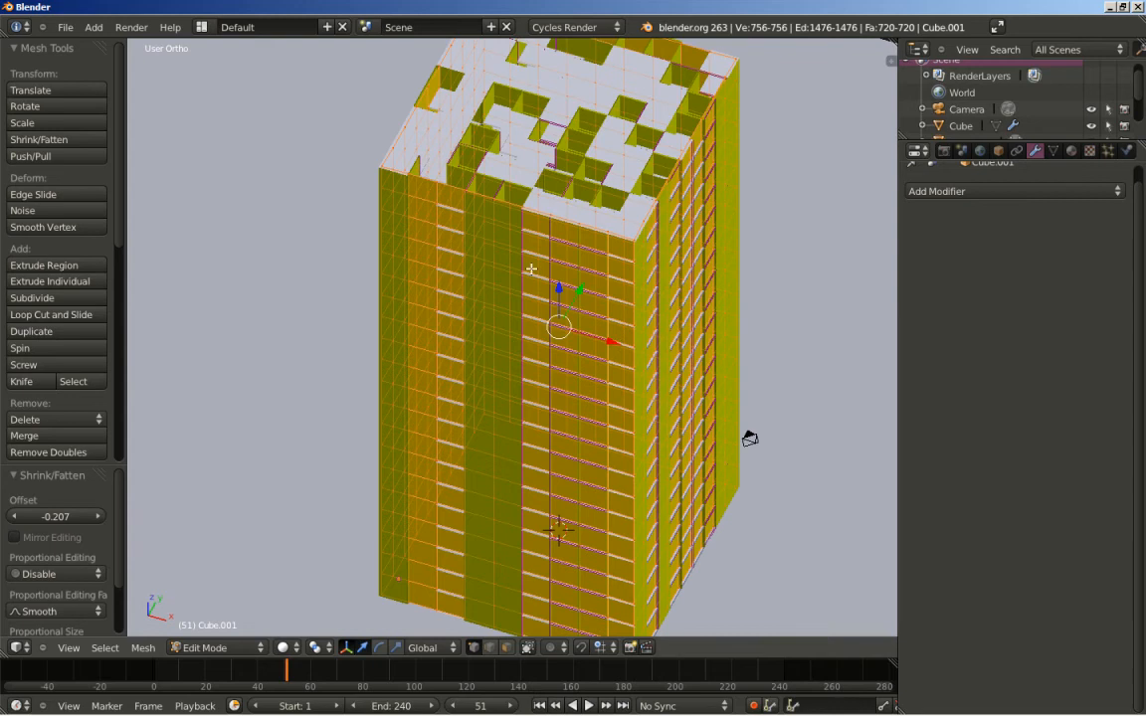
{"action": "scroll", "coordinate": [531, 269], "scroll_direction": "up", "scroll_amount": 2}
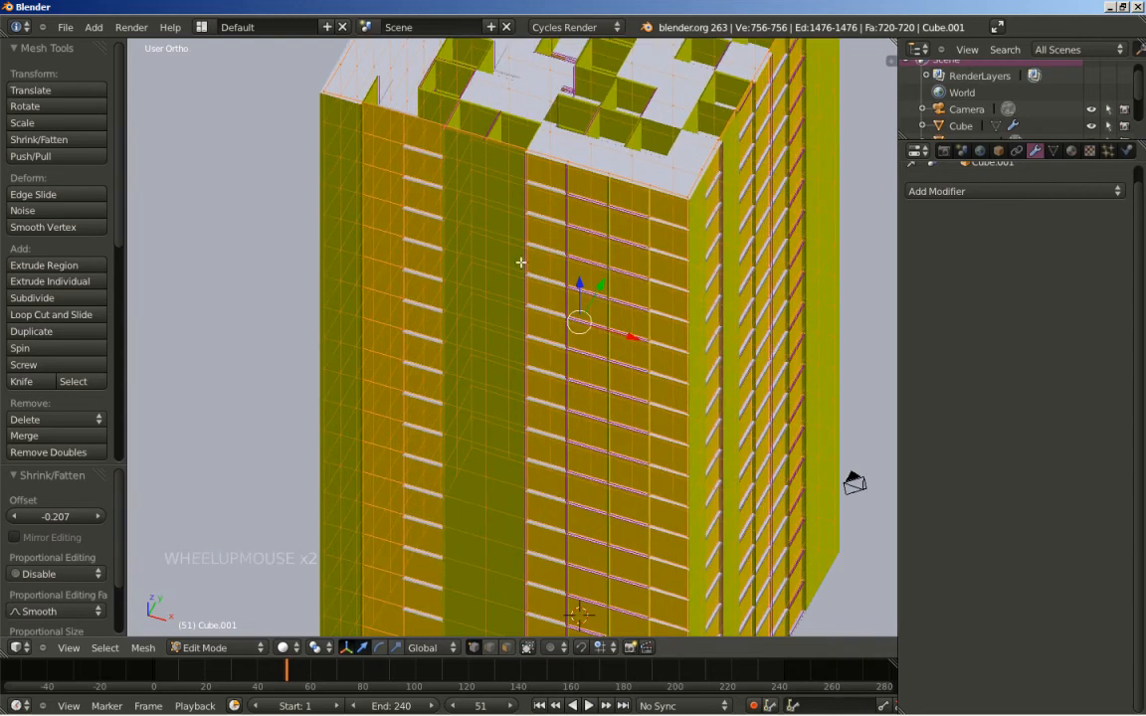
Remove both existing material slots from the shell and give it a new material.
{"action": "key", "text": "Tab"}
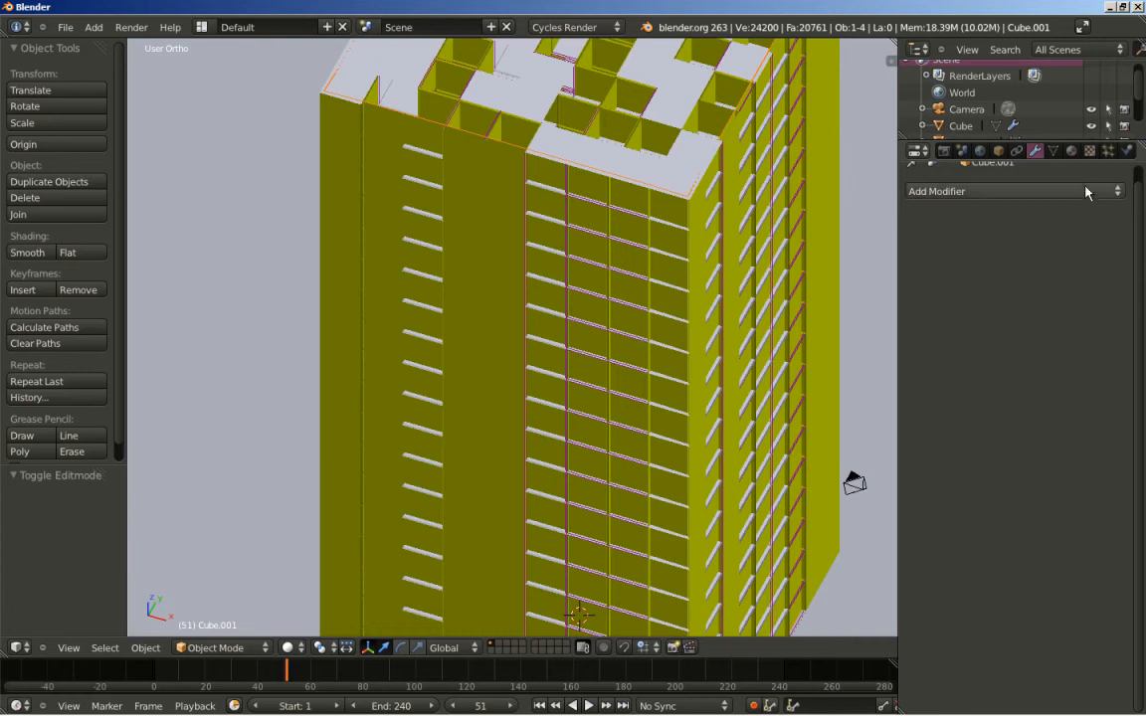
{"action": "left_click", "coordinate": [1071, 150]}
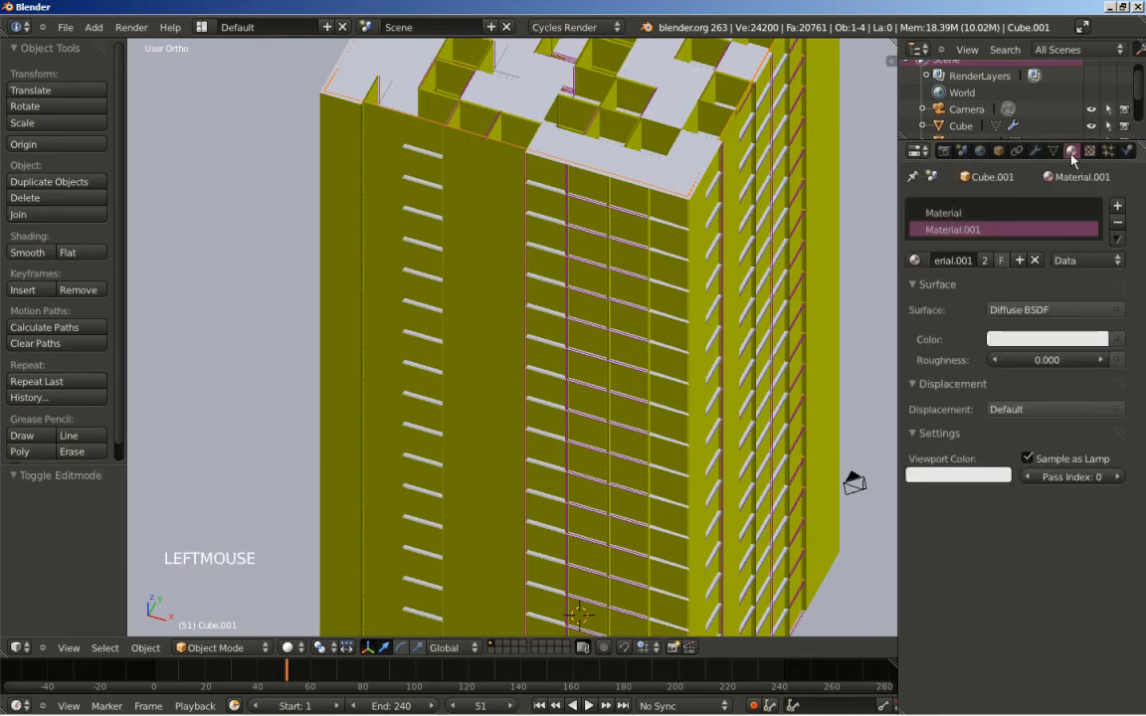
{"action": "left_click", "coordinate": [1118, 224]}
{"action": "left_click", "coordinate": [1117, 224]}
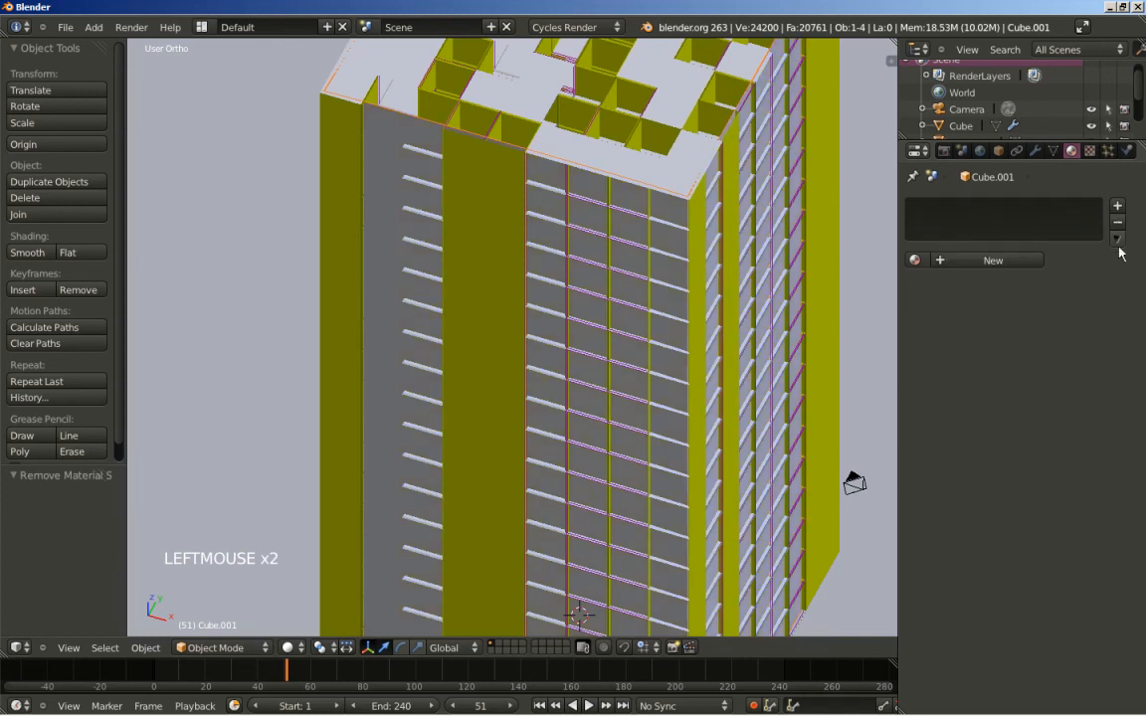
{"action": "left_click", "coordinate": [984, 260]}
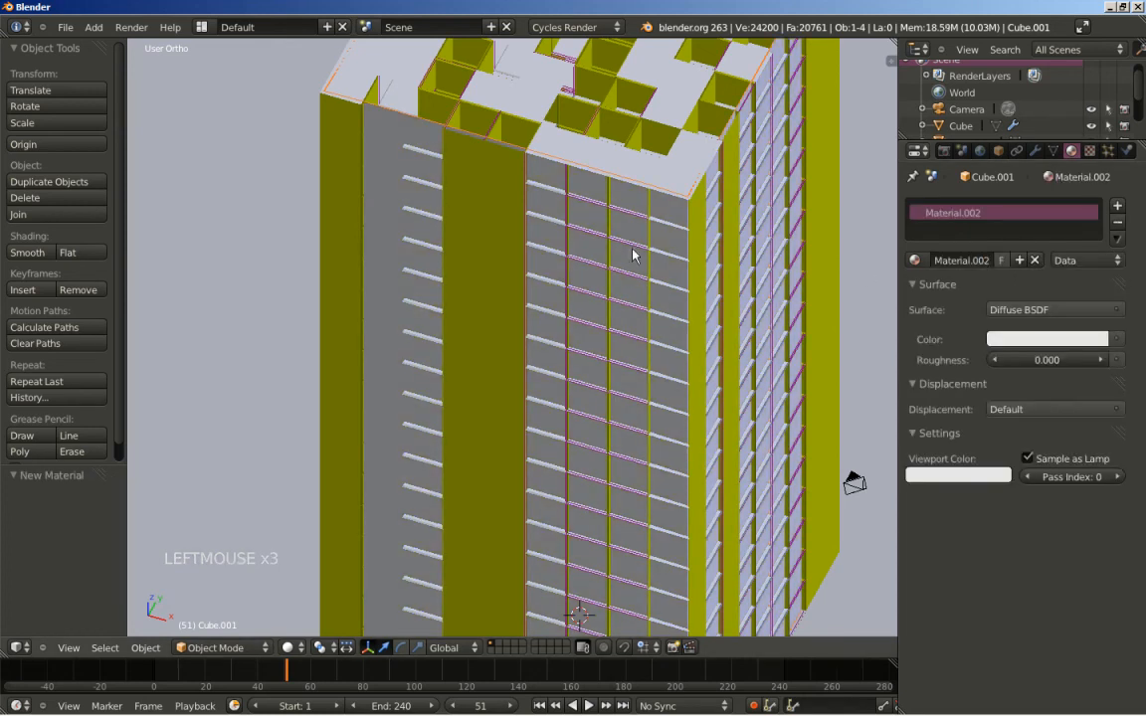
Change the shell material's surface shader to Glass BSDF and set its IOR to 1.3.
{"action": "left_click", "coordinate": [1025, 311]}
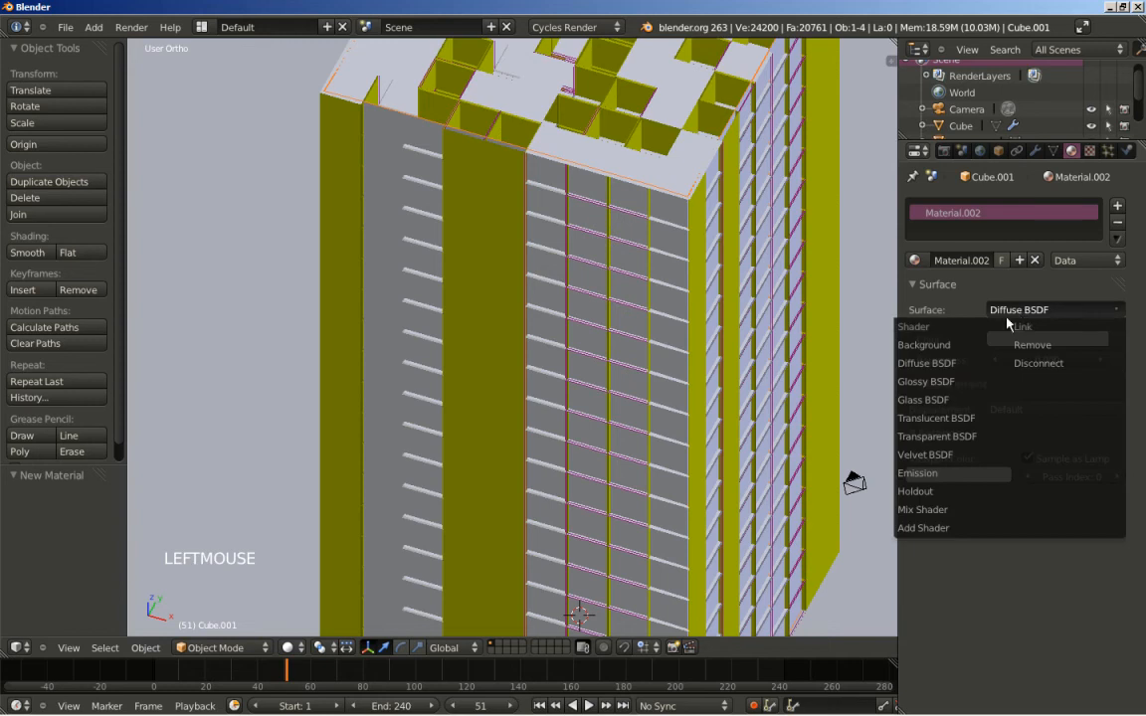
{"action": "left_click", "coordinate": [959, 400]}
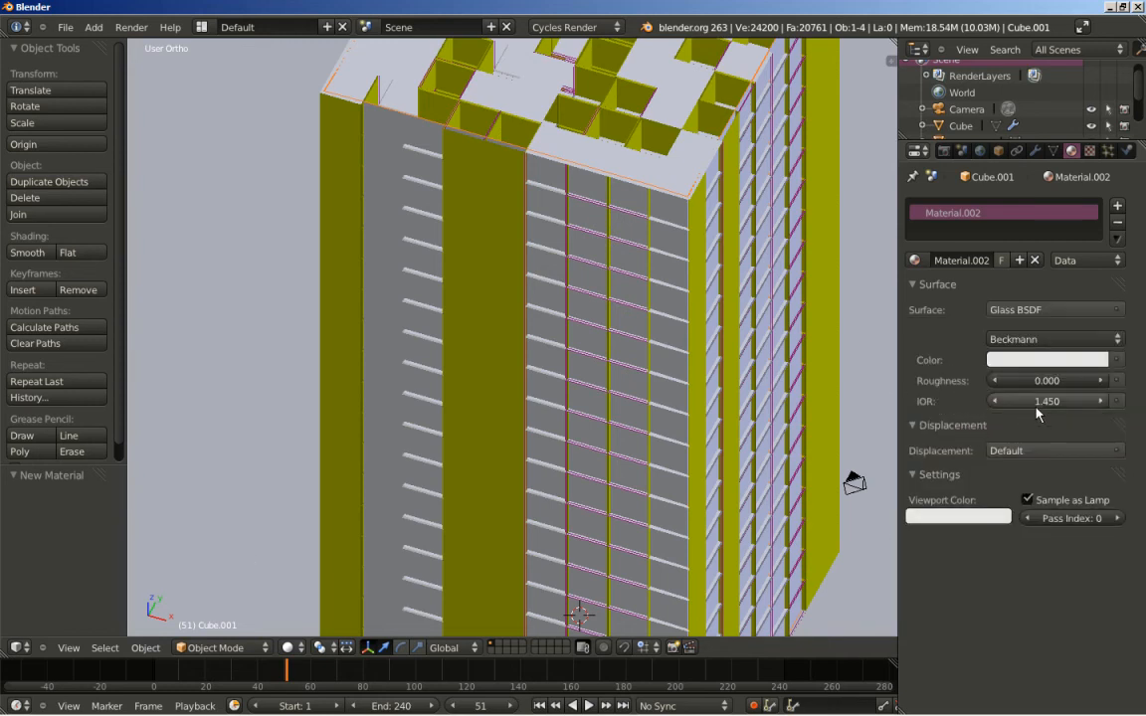
{"action": "left_click", "coordinate": [1035, 402]}
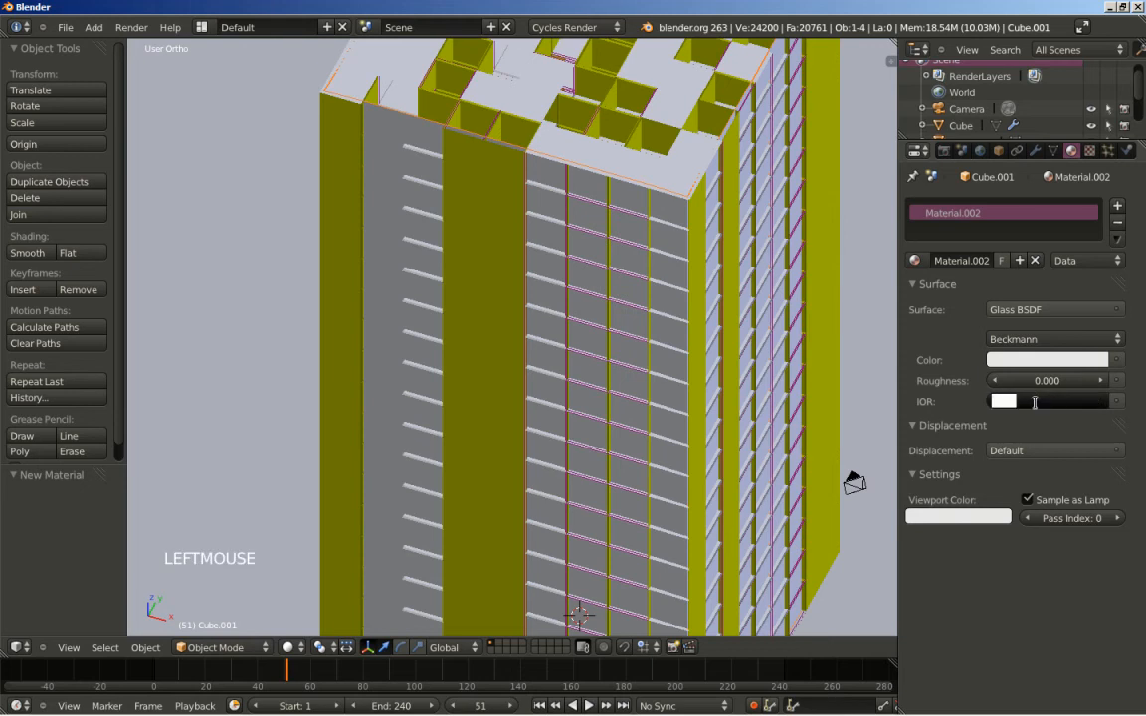
{"action": "type", "text": "1.3"}
{"action": "key", "text": "Return"}
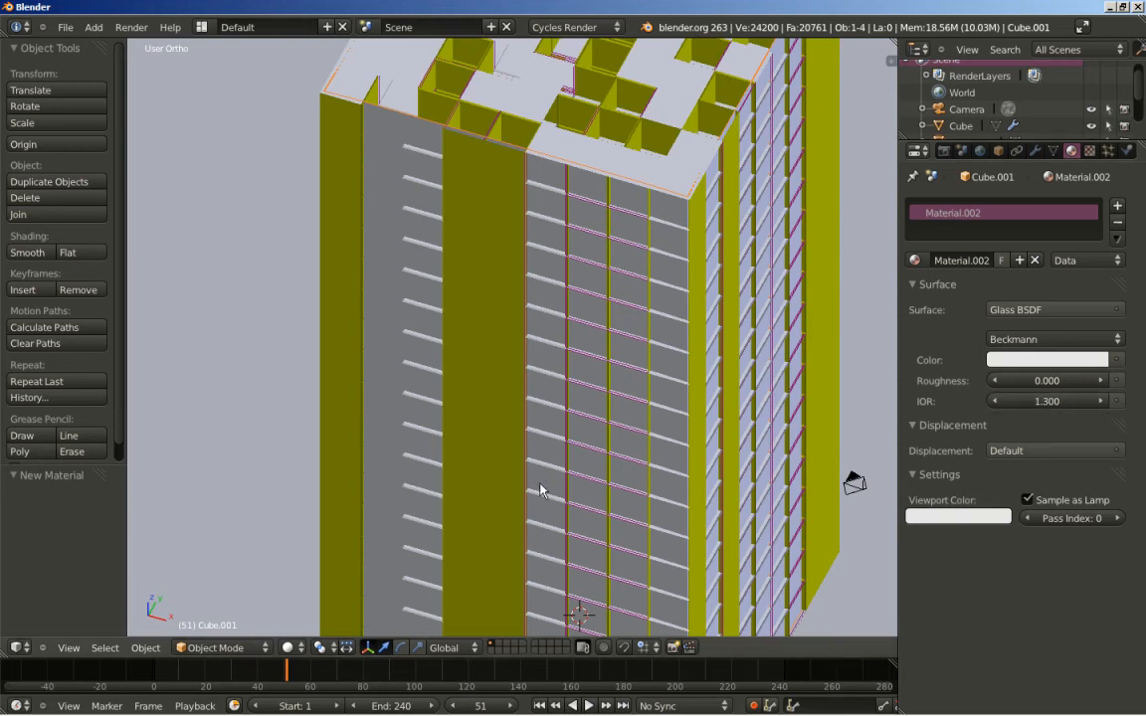
Render a still image of the tower with its glass shell from the camera view, and close the result.
{"action": "key", "text": "KP_0"}
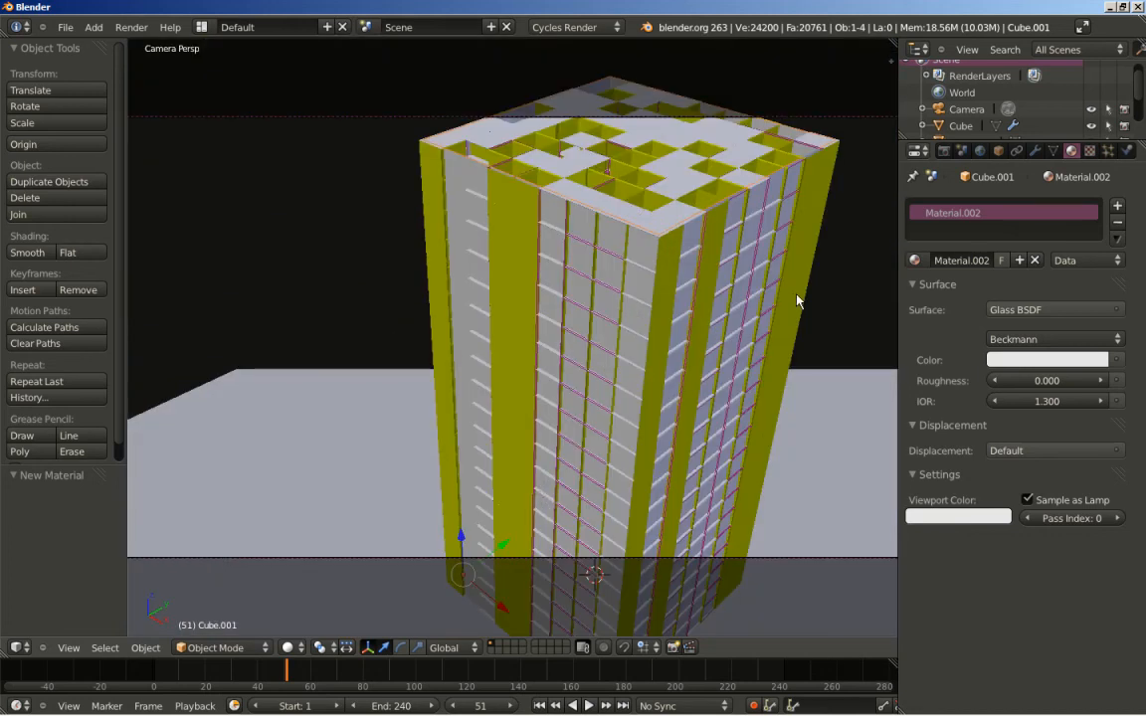
{"action": "left_click", "coordinate": [943, 150]}
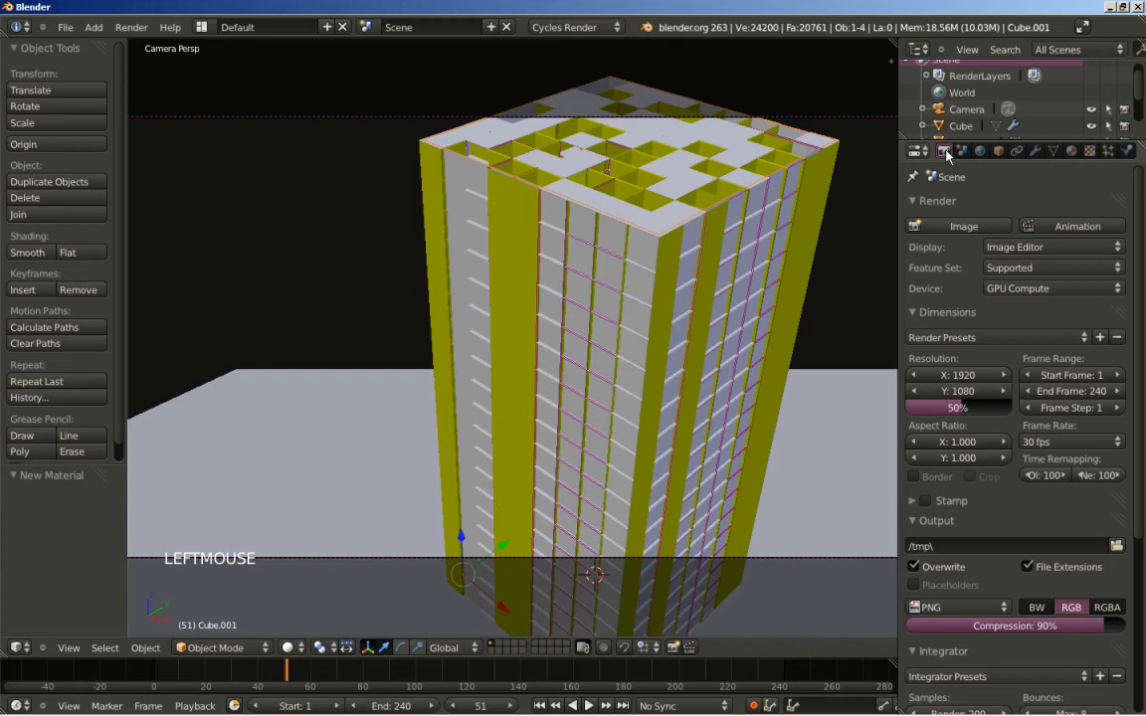
{"action": "left_click", "coordinate": [963, 227]}
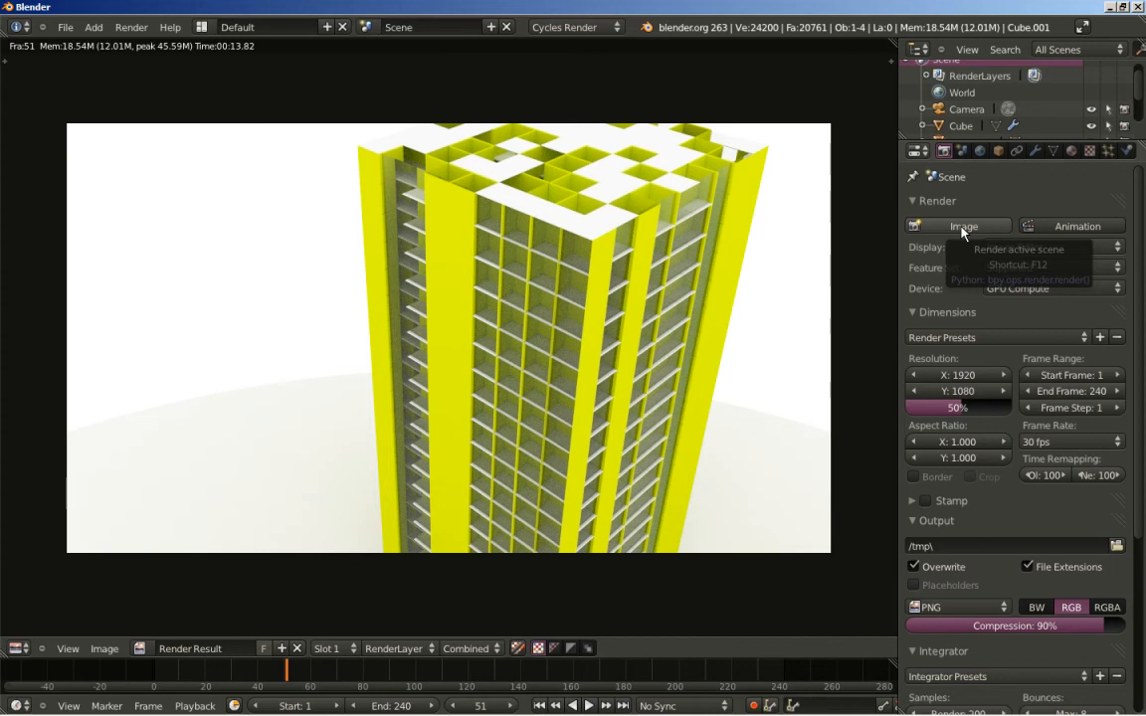
{"action": "key", "text": "Escape"}
{"action": "key", "text": "Escape"}
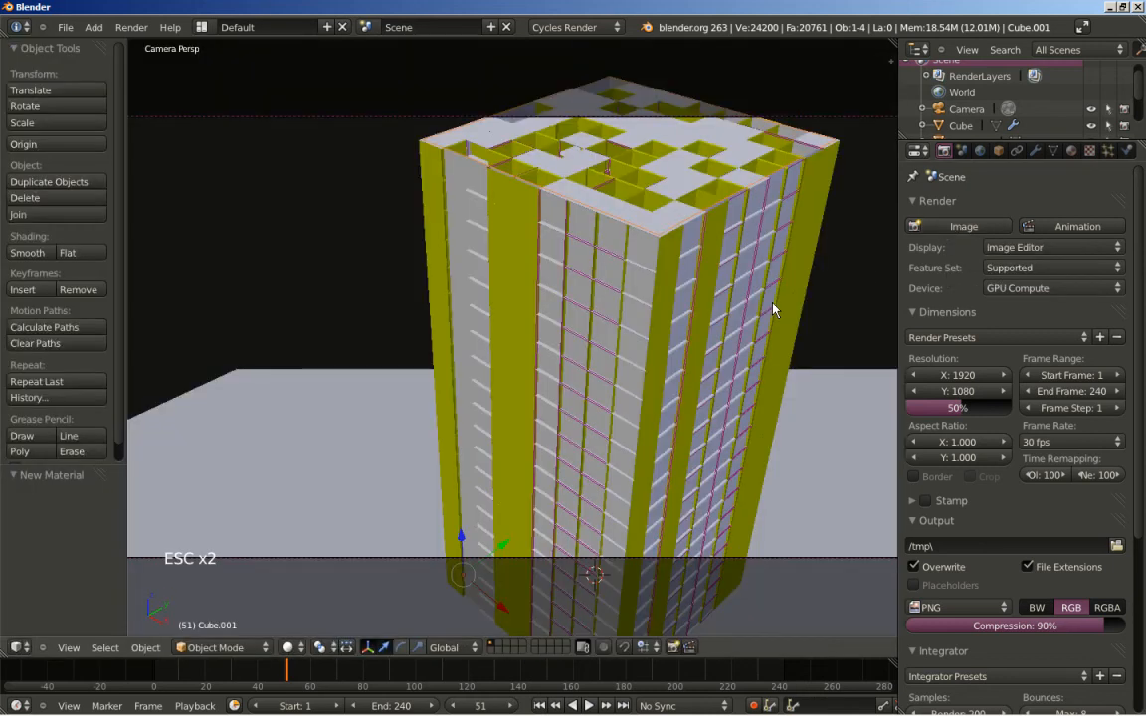
Select the original tower and set its Build modifier's seed to 26.
{"action": "right_click", "coordinate": [625, 220]}
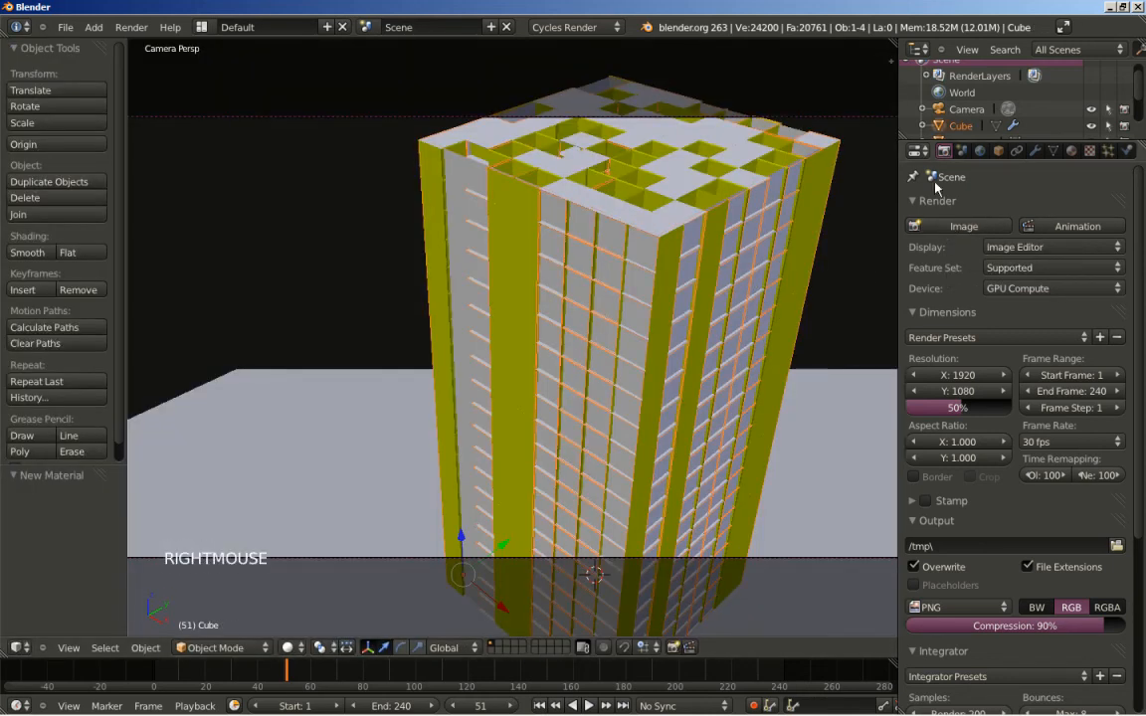
{"action": "left_click", "coordinate": [1035, 150]}
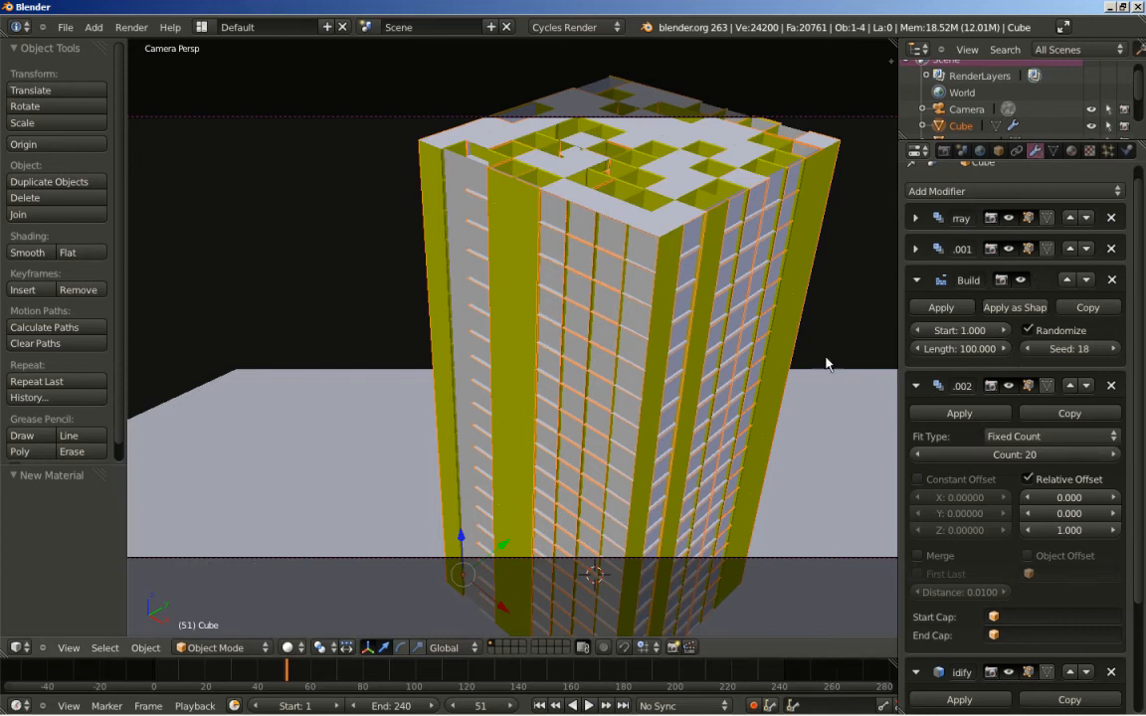
{"action": "left_click_drag", "start_coordinate": [1139, 442], "coordinate": [1131, 555]}
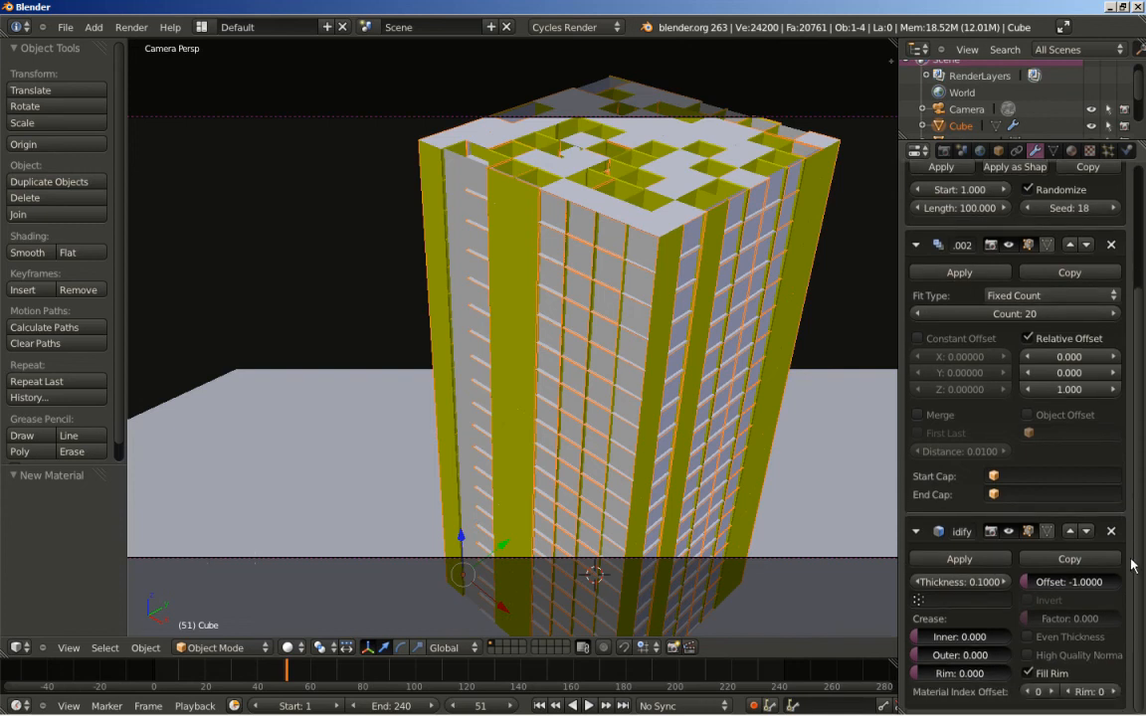
{"action": "scroll", "coordinate": [1128, 497], "scroll_direction": "up", "scroll_amount": 3}
{"action": "left_click", "coordinate": [1116, 293]}
{"action": "left_click", "coordinate": [1116, 293]}
{"action": "left_click", "coordinate": [1116, 293]}
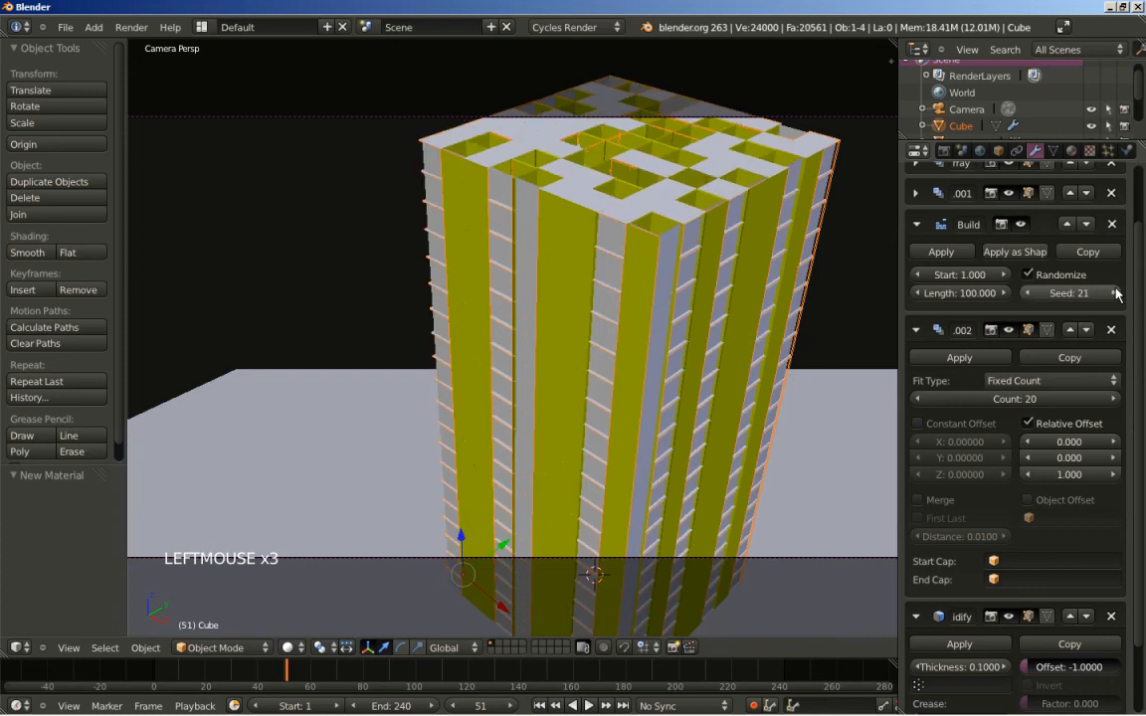
{"action": "left_click", "coordinate": [1116, 292]}
{"action": "left_click", "coordinate": [1116, 293]}
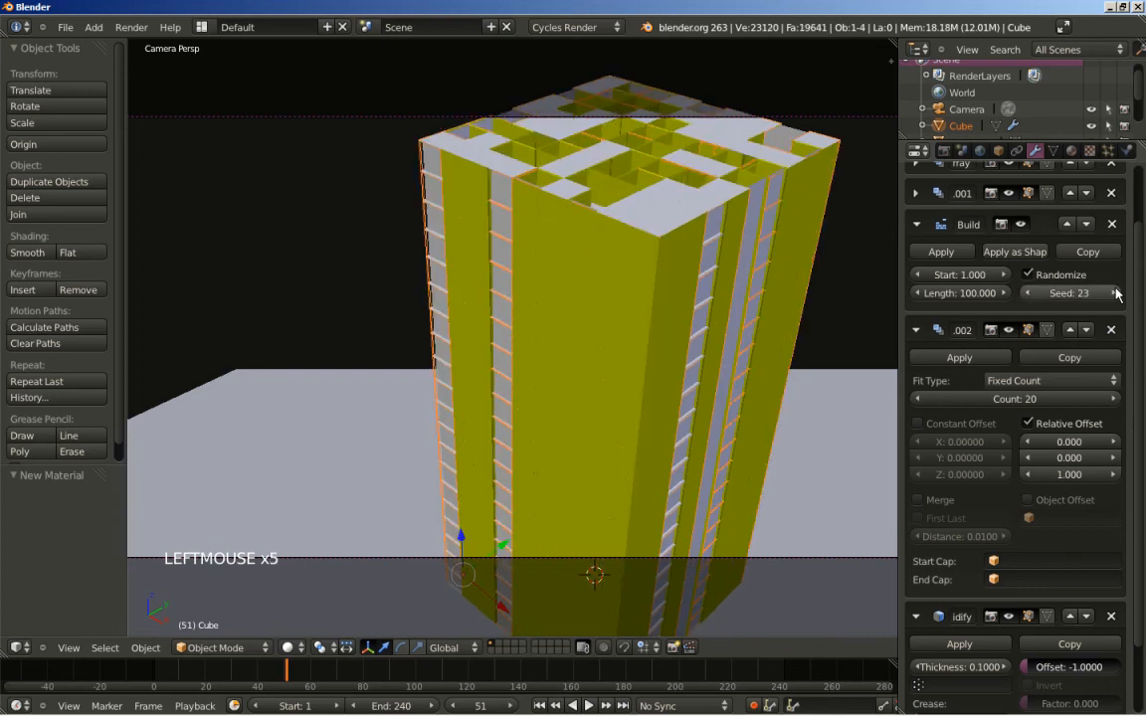
{"action": "left_click", "coordinate": [1115, 292]}
{"action": "left_click", "coordinate": [1116, 292]}
{"action": "left_click", "coordinate": [1116, 292]}
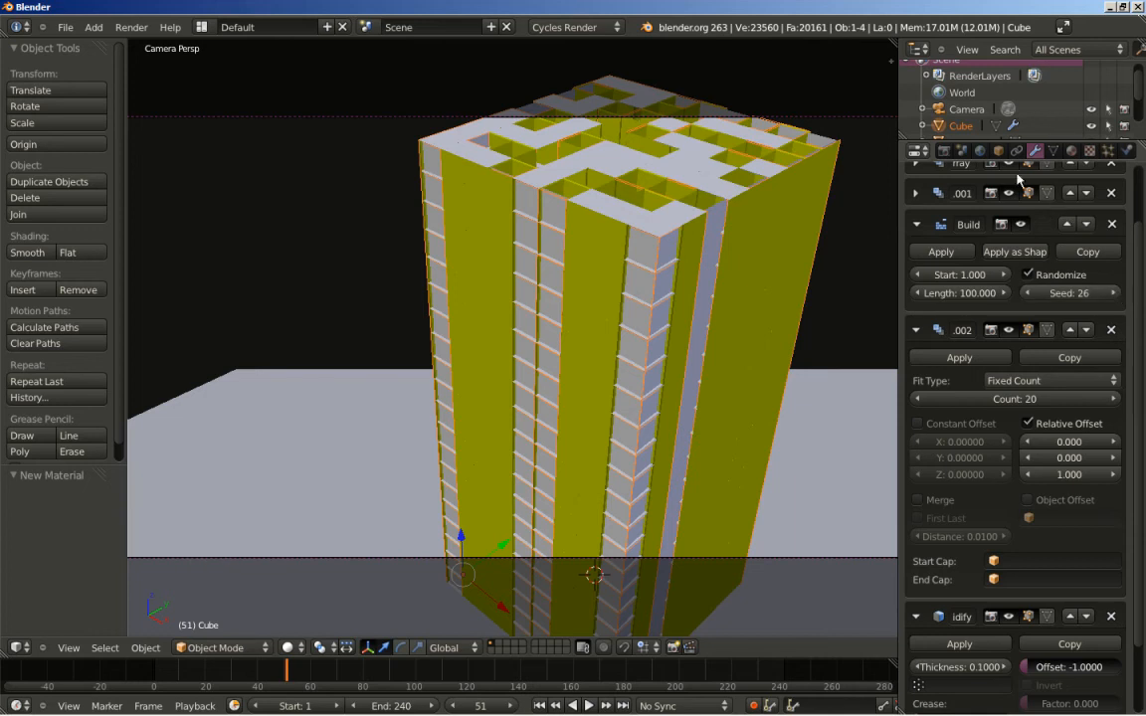
Render a still image of the tower's new random layout, and return to the 3D view.
{"action": "left_click", "coordinate": [943, 151]}
{"action": "left_click", "coordinate": [961, 225]}
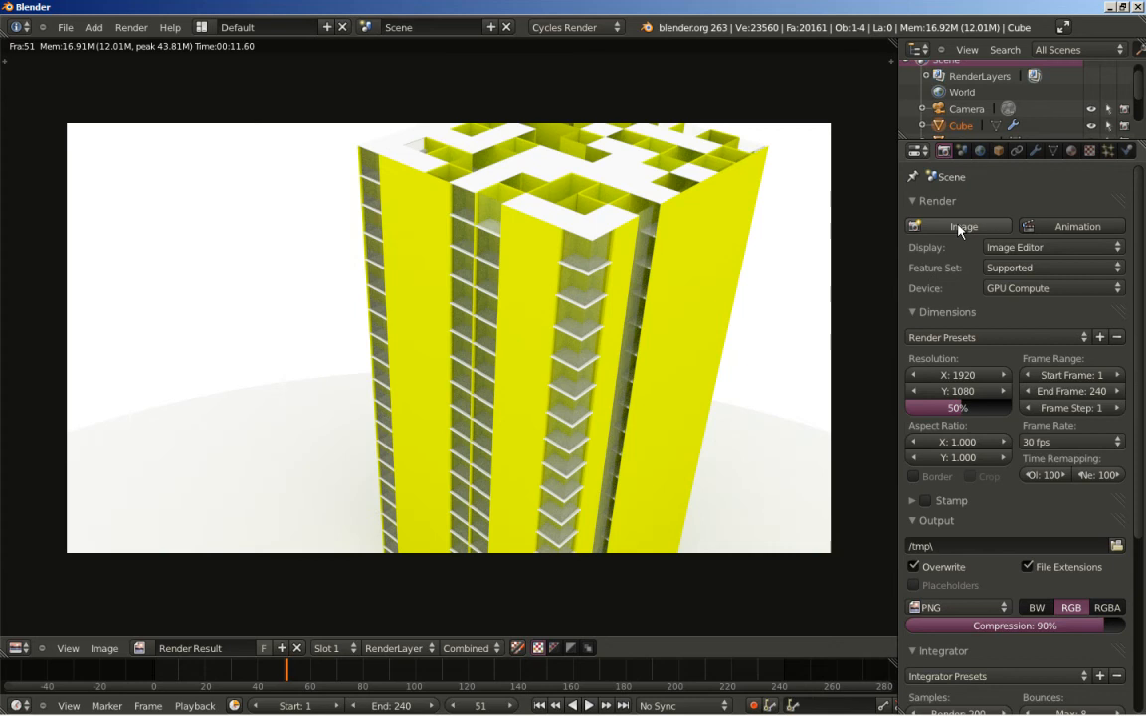
{"action": "key", "text": "Escape"}
{"action": "key", "text": "Escape"}
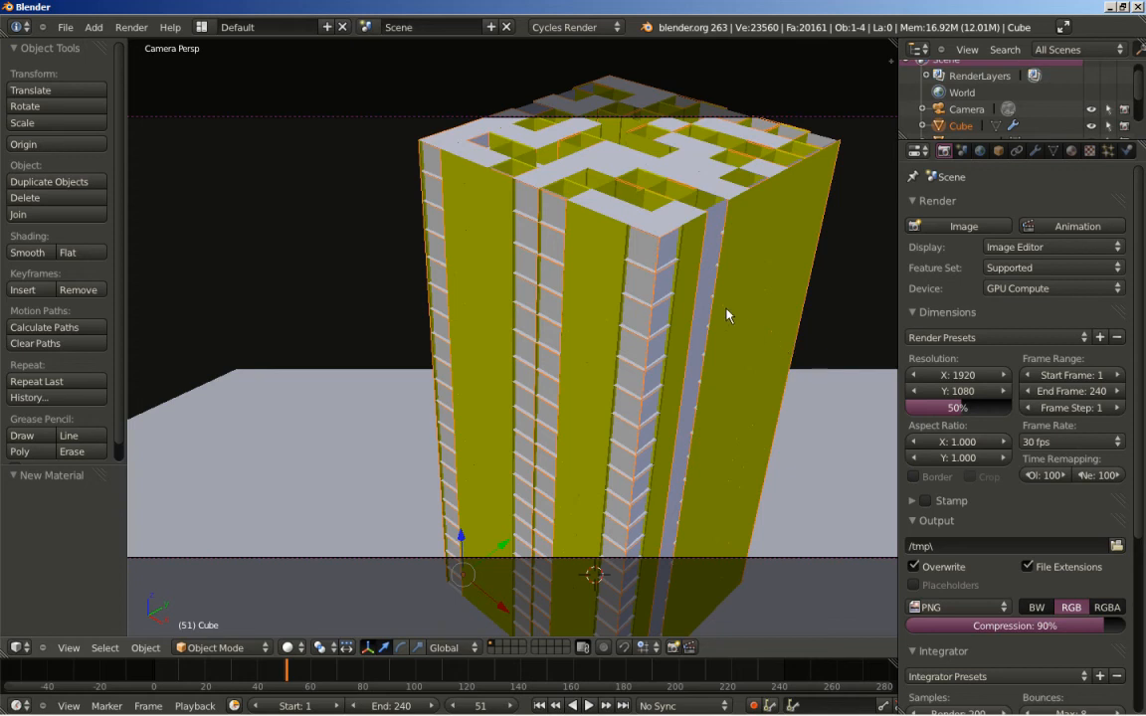
Inspect the tower from above and from the side, and set its Build modifier's seed to 28.
{"action": "key", "text": "KP_7"}
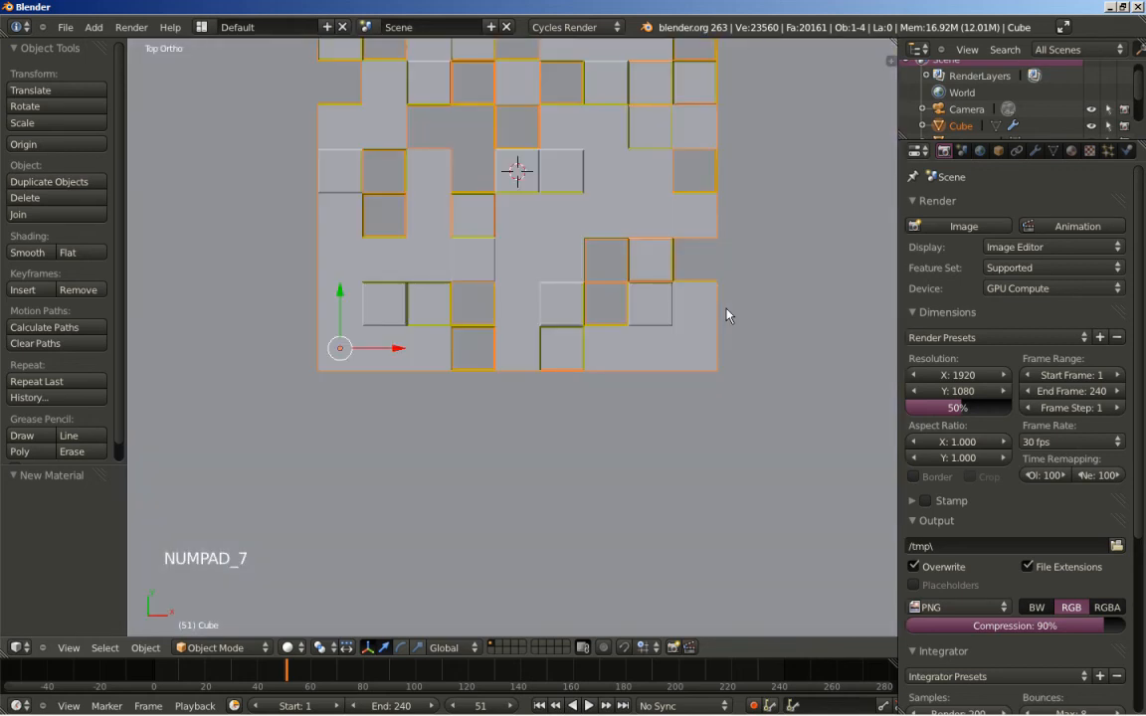
{"action": "middle_click_drag", "start_coordinate": [609, 246], "coordinate": [612, 397], "text": "shift"}
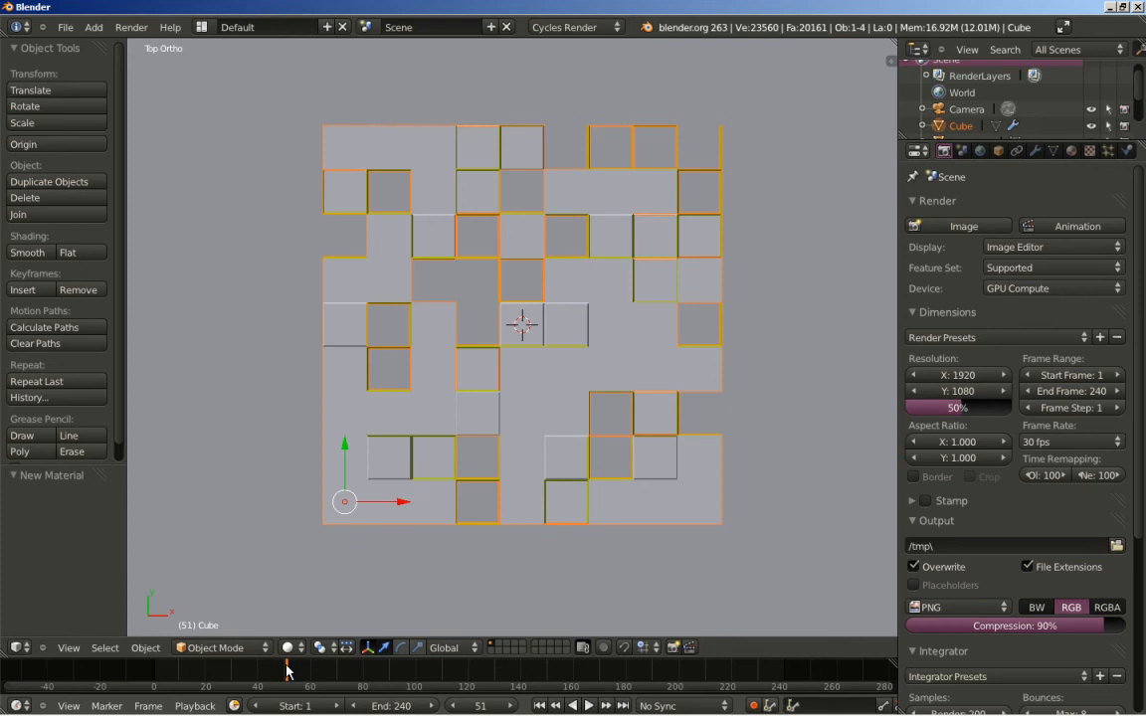
{"action": "middle_click_drag", "start_coordinate": [378, 585], "coordinate": [515, 369]}
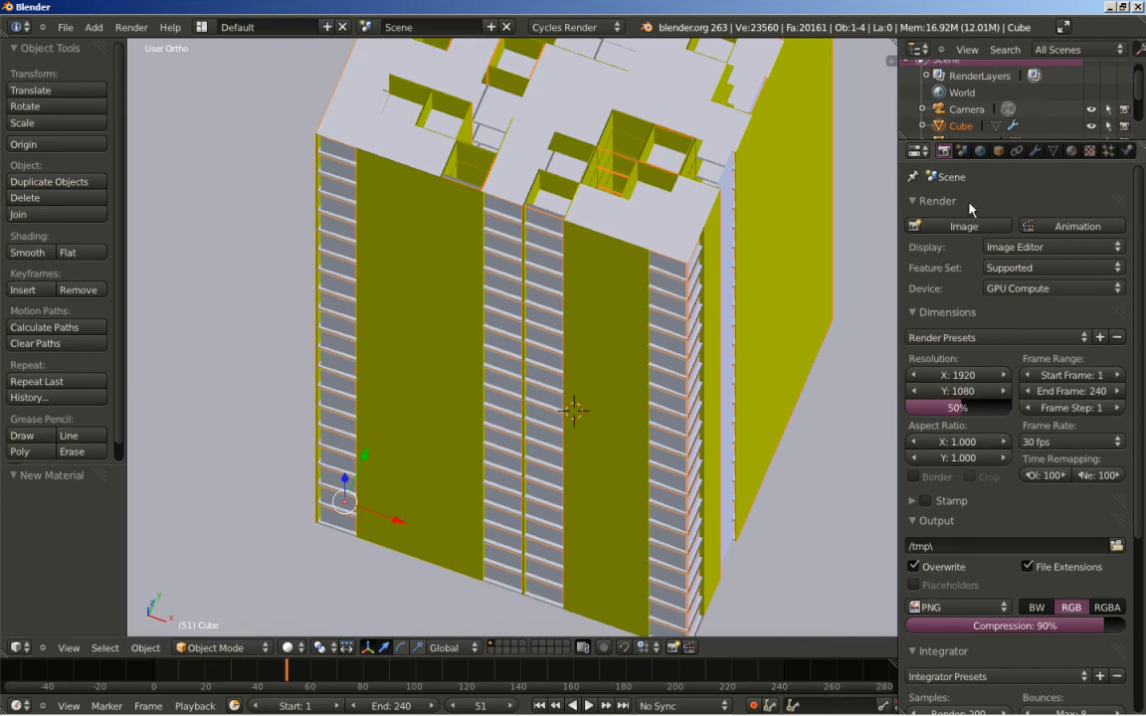
{"action": "middle_click_drag", "start_coordinate": [641, 387], "coordinate": [759, 333]}
{"action": "left_click", "coordinate": [1035, 150]}
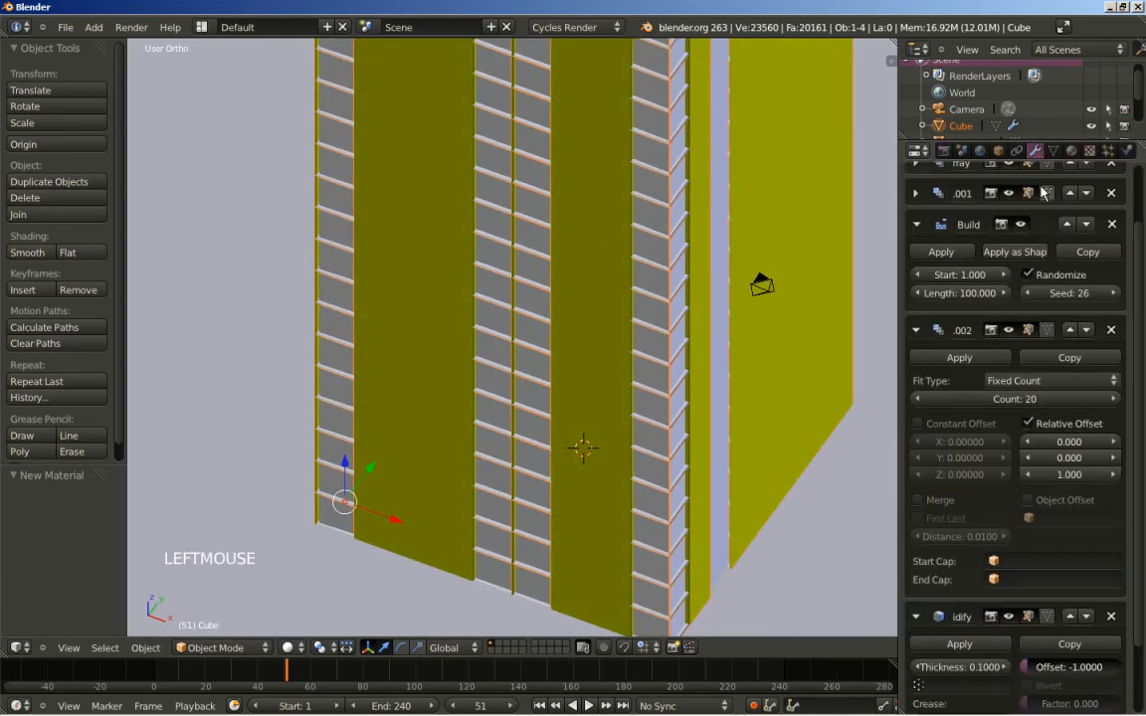
{"action": "scroll", "coordinate": [1095, 413], "scroll_direction": "down", "scroll_amount": 5}
{"action": "scroll", "coordinate": [1090, 525], "scroll_direction": "up", "scroll_amount": 4}
{"action": "scroll", "coordinate": [1090, 522], "scroll_direction": "up", "scroll_amount": 1}
{"action": "left_click", "coordinate": [1112, 364]}
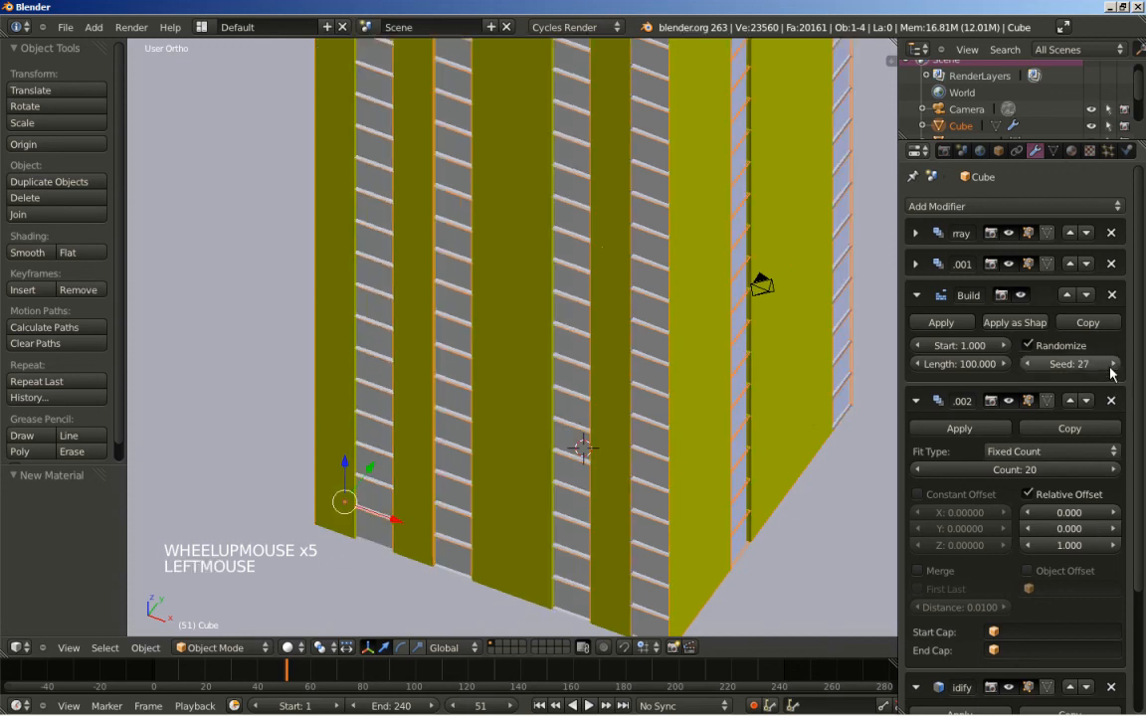
{"action": "left_click", "coordinate": [1112, 364]}
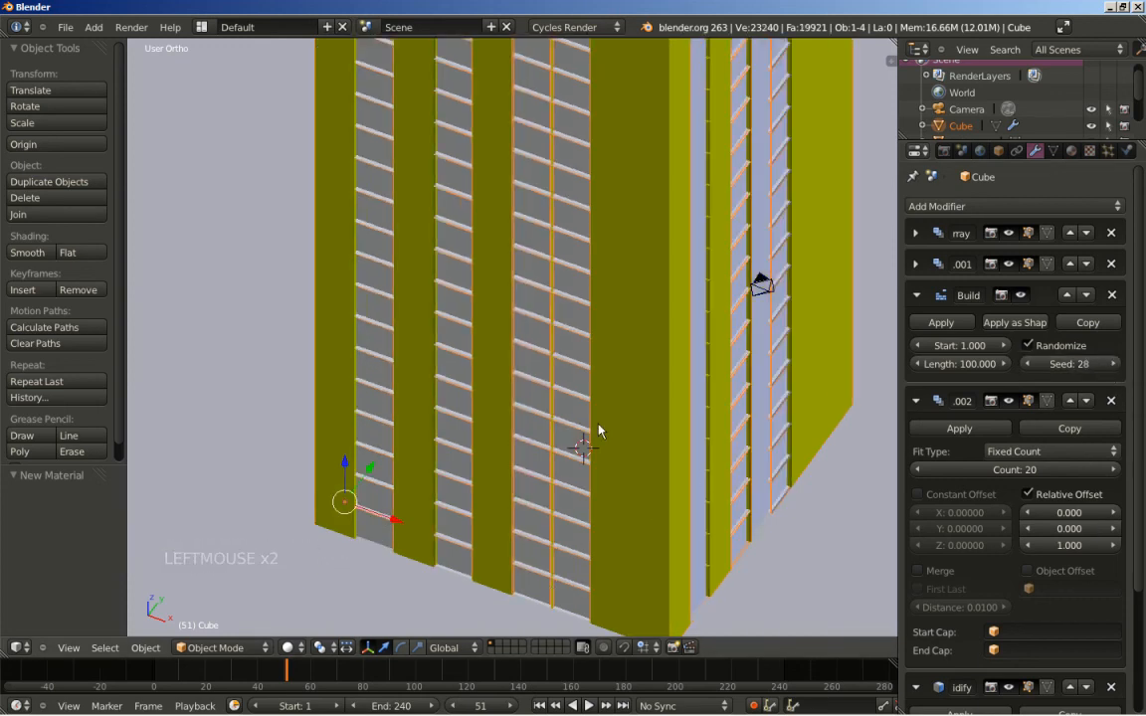
Step the timeline back to frame 46 to remove more blocks from the tower, and return to the camera view.
{"action": "key", "text": "Left"}
{"action": "key", "text": "Left"}
{"action": "key", "text": "Left"}
{"action": "key", "text": "Left"}
{"action": "key", "text": "Left"}
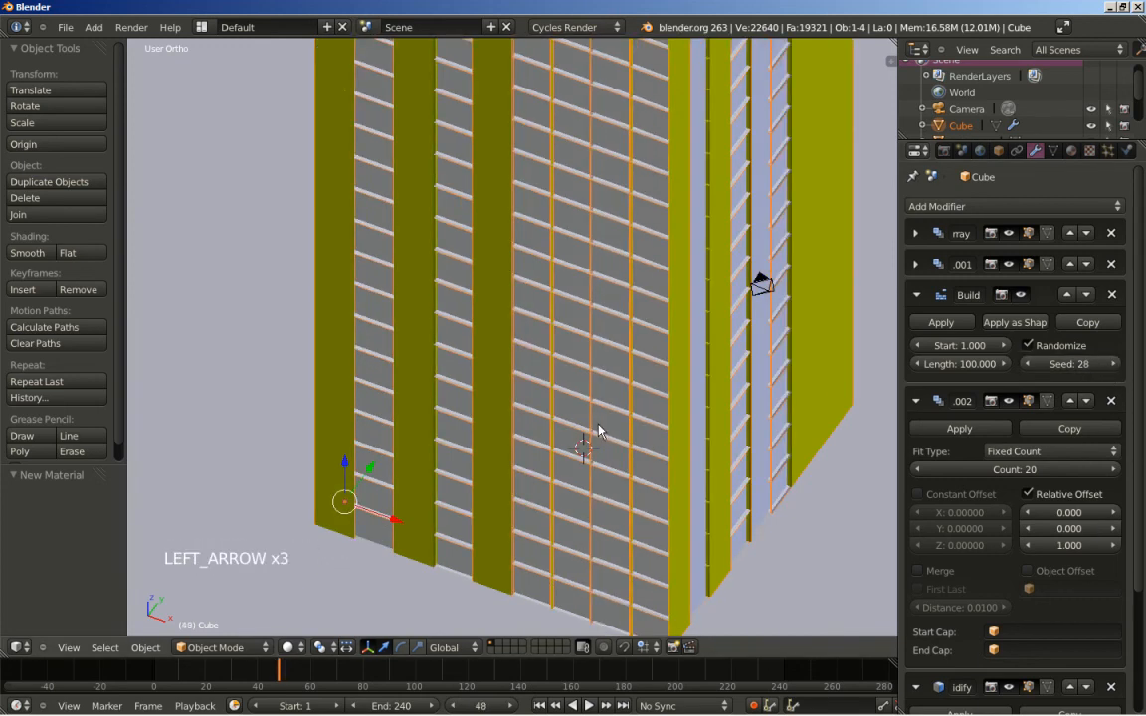
{"action": "scroll", "coordinate": [643, 387], "scroll_direction": "down", "scroll_amount": 3}
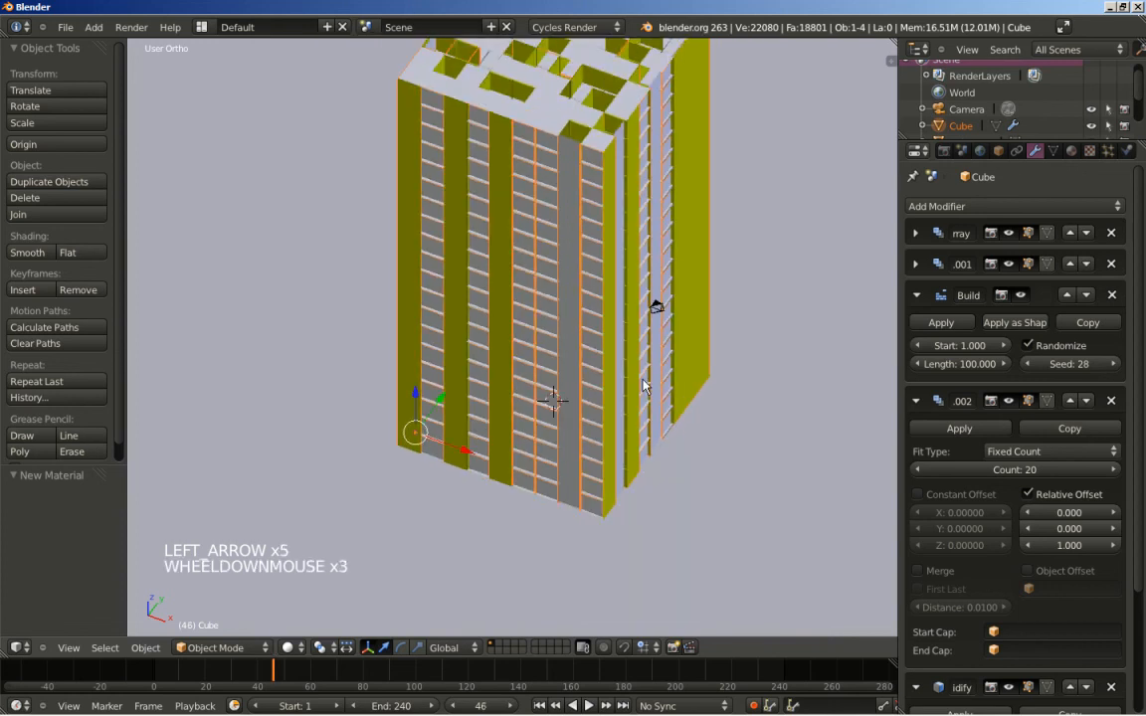
{"action": "key", "text": "KP_0"}
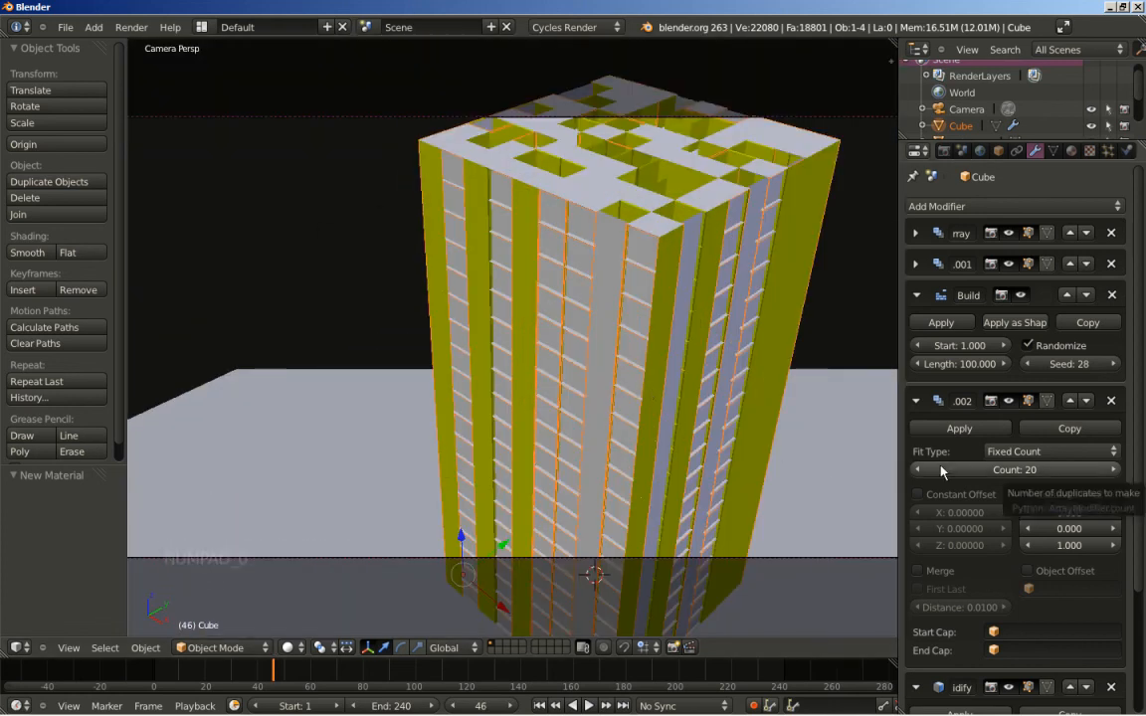
Set the Build modifier's seed to 18.
{"action": "left_click", "coordinate": [1031, 363]}
{"action": "left_click", "coordinate": [1031, 363]}
{"action": "left_click", "coordinate": [1030, 363]}
{"action": "left_click", "coordinate": [1030, 363]}
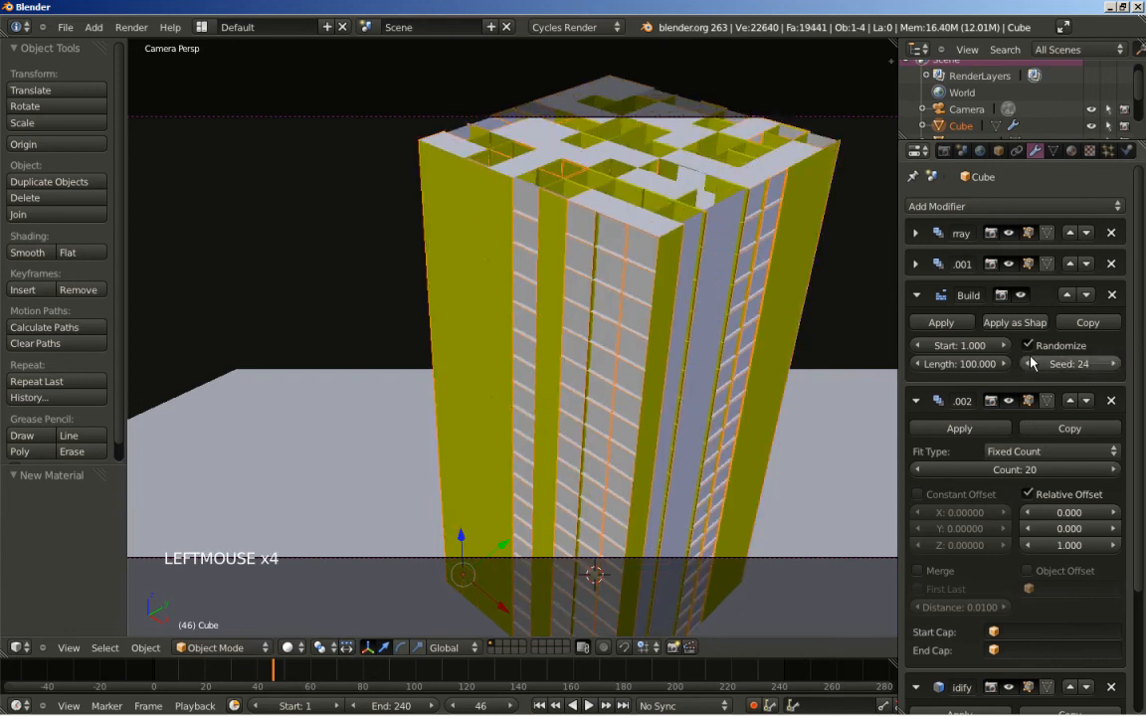
{"action": "left_click", "coordinate": [1030, 363]}
{"action": "left_click", "coordinate": [1031, 363]}
{"action": "left_click", "coordinate": [1031, 363]}
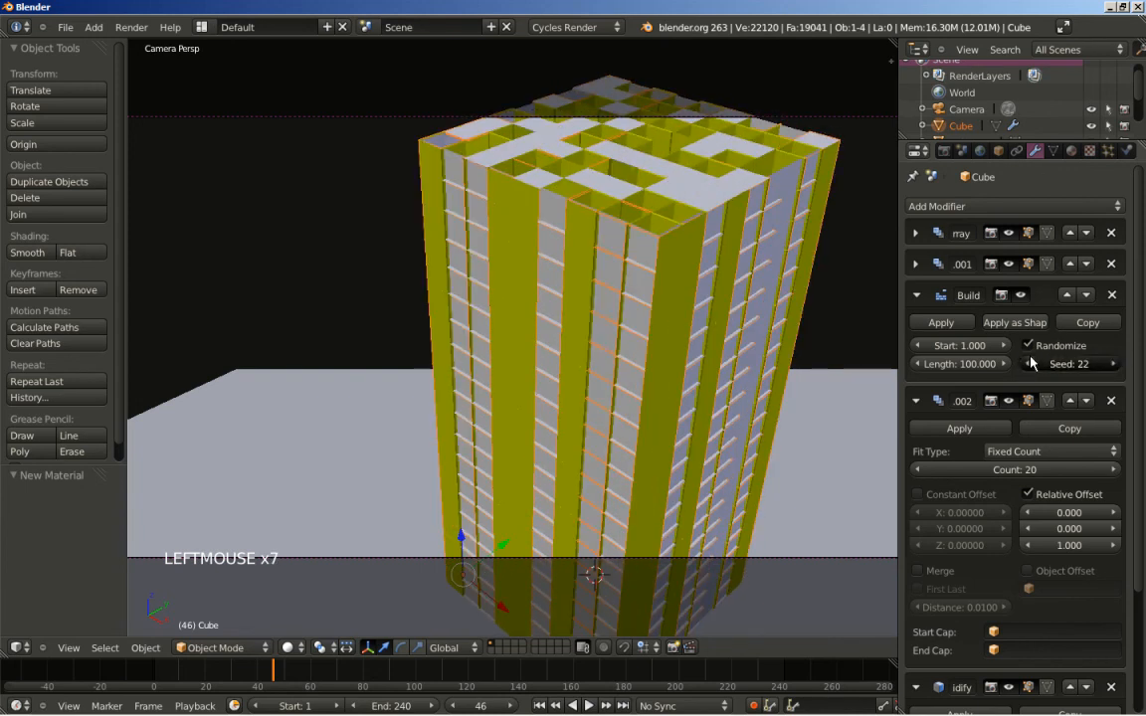
{"action": "left_click", "coordinate": [1030, 363]}
{"action": "left_click", "coordinate": [1030, 363]}
{"action": "left_click", "coordinate": [1030, 363]}
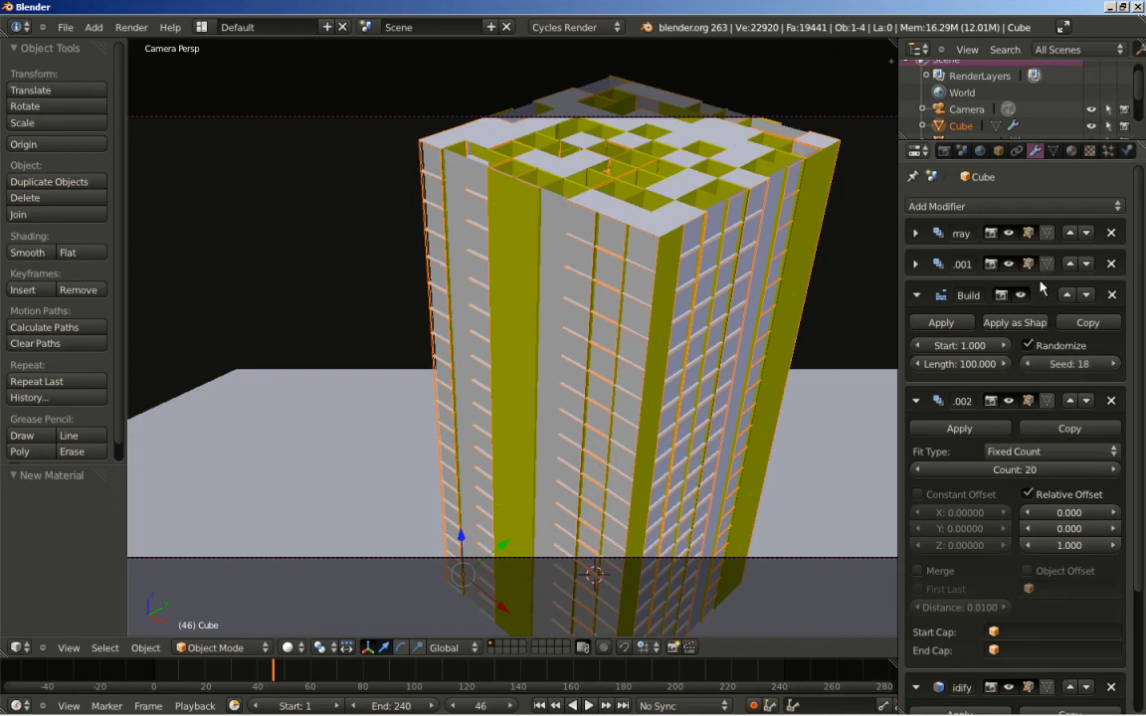
Apply all of the tower's modifiers in stack order: Array, Array.001, Build, Array.002 and Solidify.
{"action": "left_click", "coordinate": [915, 232]}
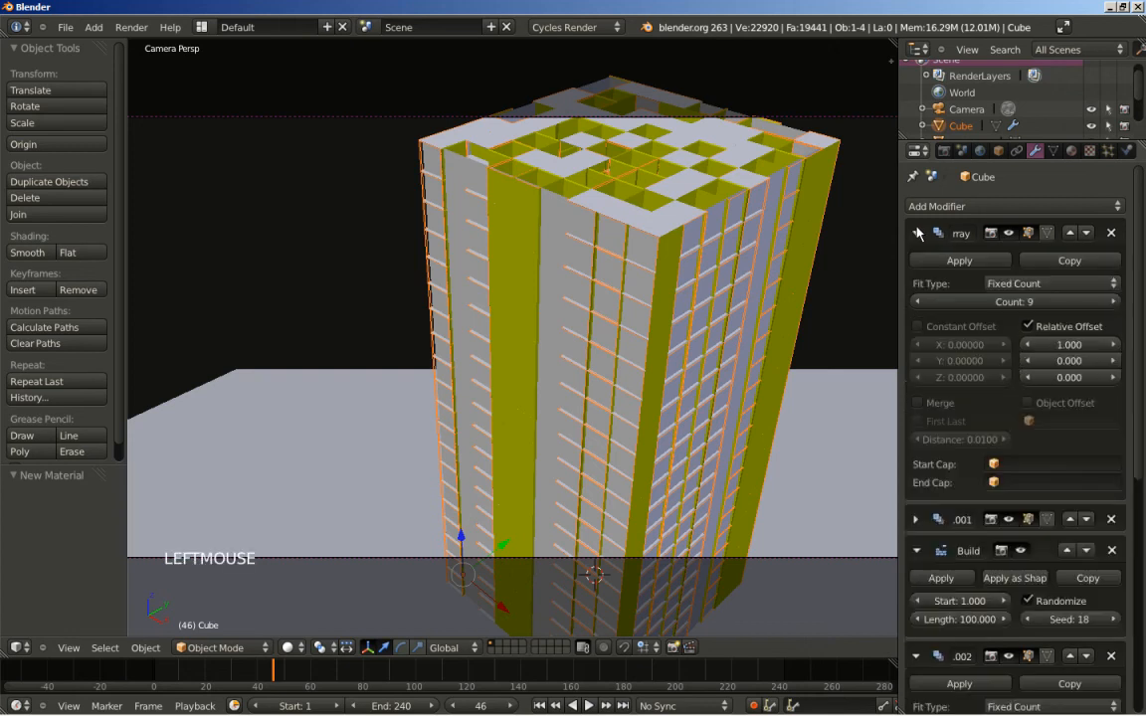
{"action": "left_click", "coordinate": [931, 260]}
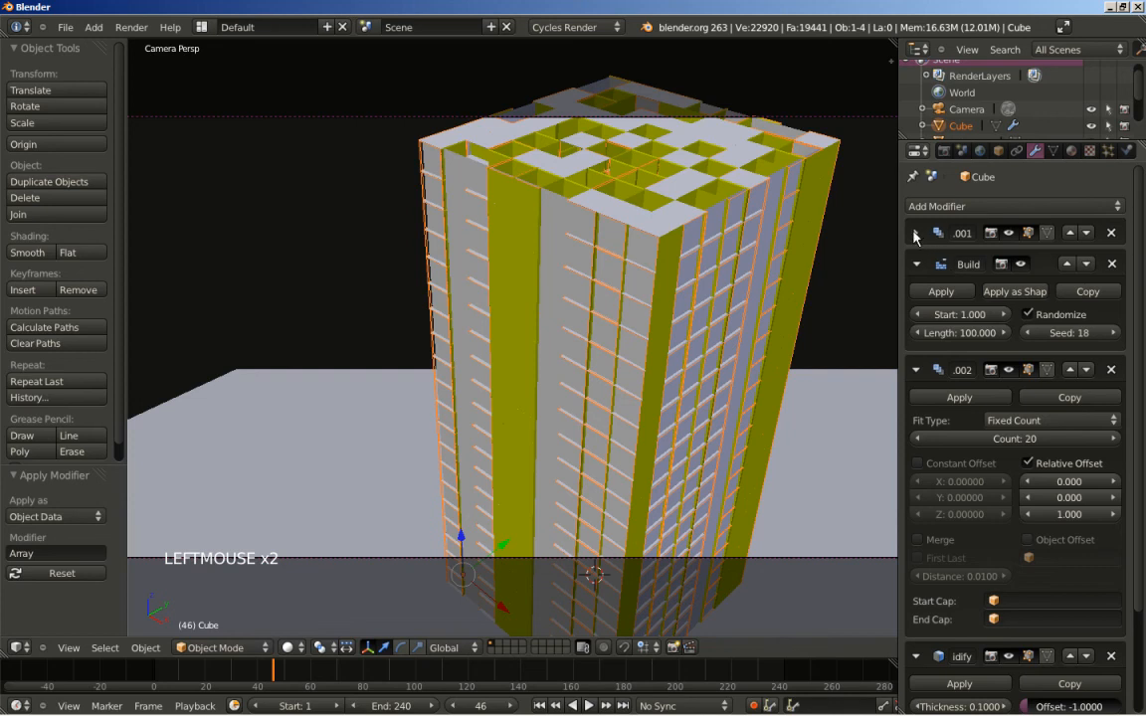
{"action": "left_click", "coordinate": [916, 233]}
{"action": "left_click", "coordinate": [940, 261]}
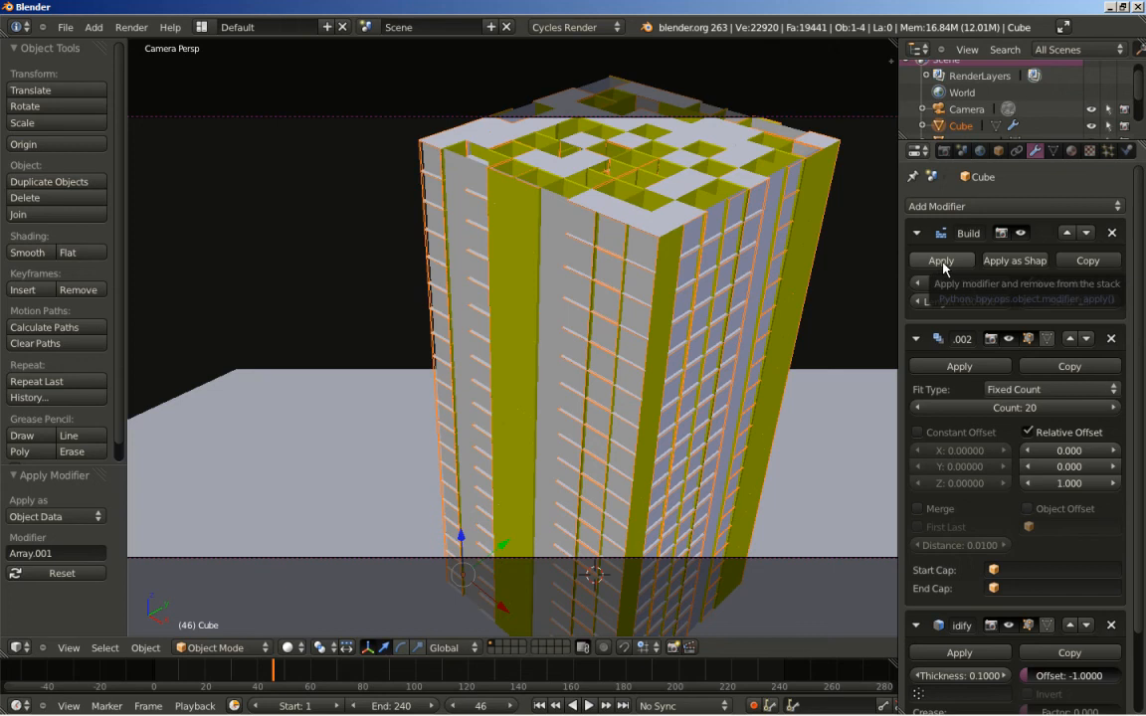
{"action": "left_click", "coordinate": [941, 261]}
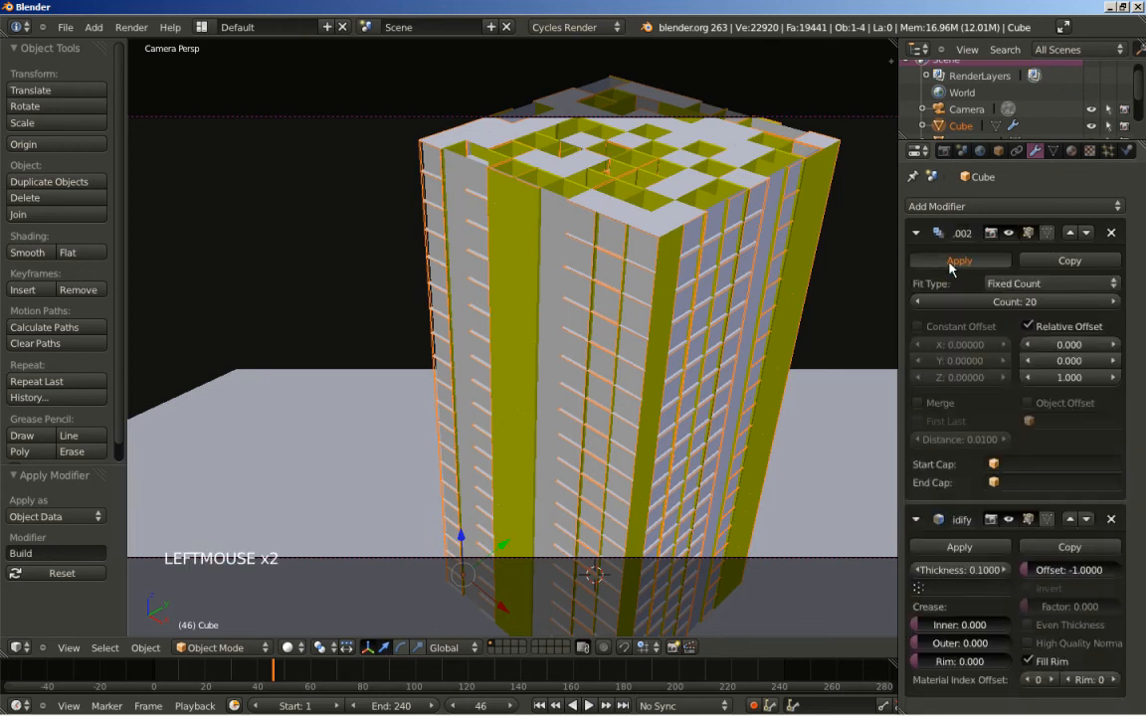
{"action": "left_click", "coordinate": [949, 261]}
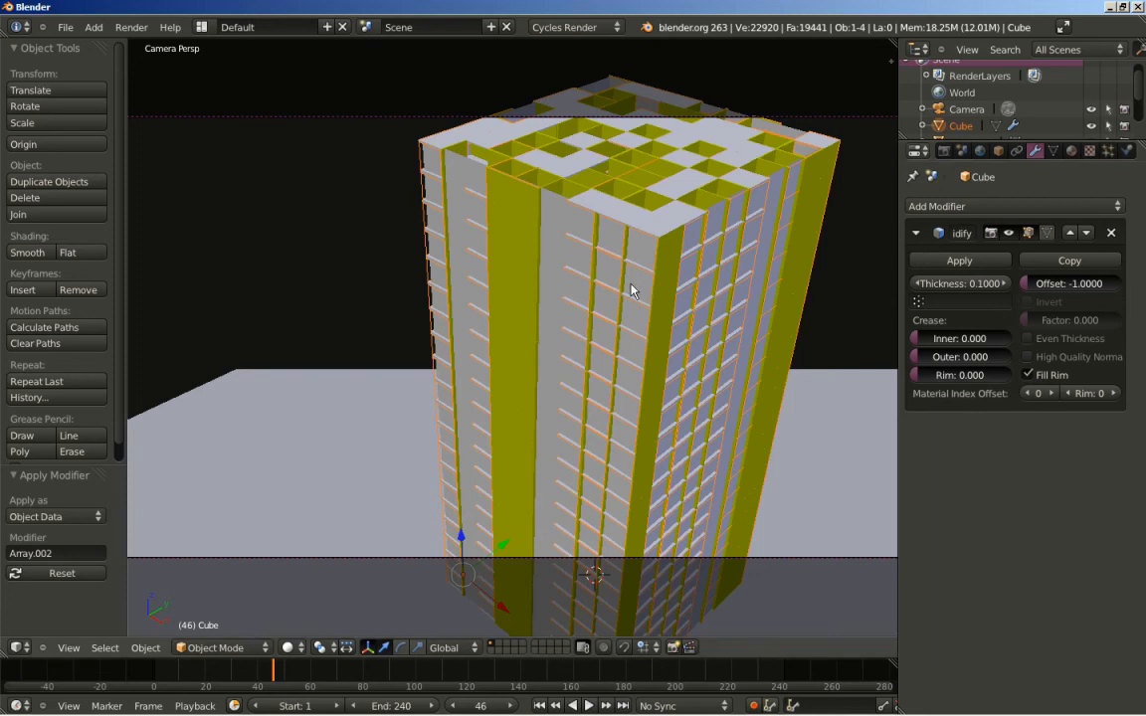
{"action": "scroll", "coordinate": [631, 290], "scroll_direction": "up", "scroll_amount": 2}
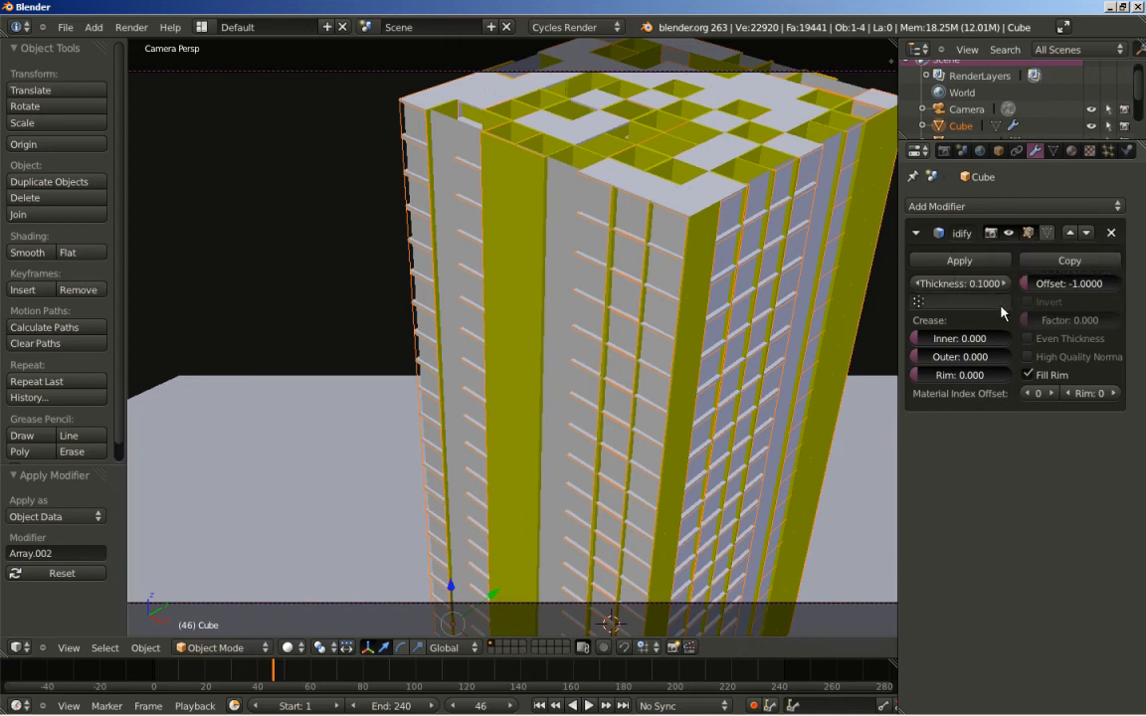
{"action": "left_click", "coordinate": [959, 260]}
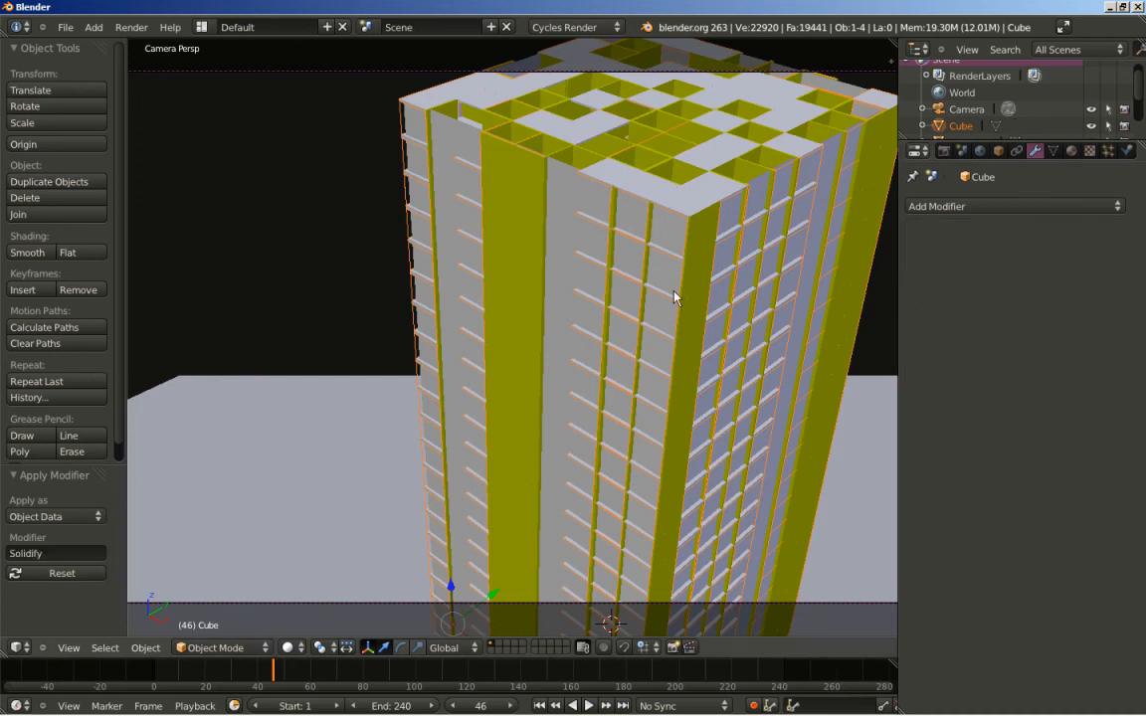
Open the tower mesh in Edit Mode from the top view and deselect all of its geometry.
{"action": "key", "text": "KP_7"}
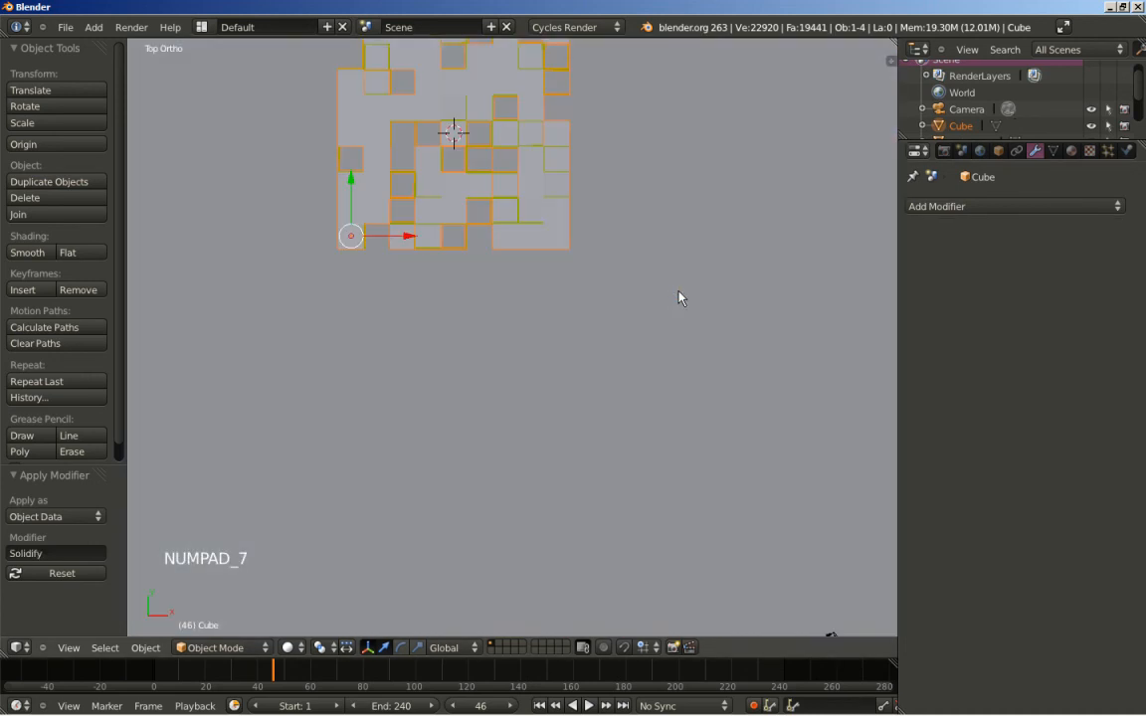
{"action": "middle_click_drag", "start_coordinate": [555, 246], "coordinate": [615, 415], "text": "shift"}
{"action": "scroll", "coordinate": [614, 415], "scroll_direction": "up", "scroll_amount": 3}
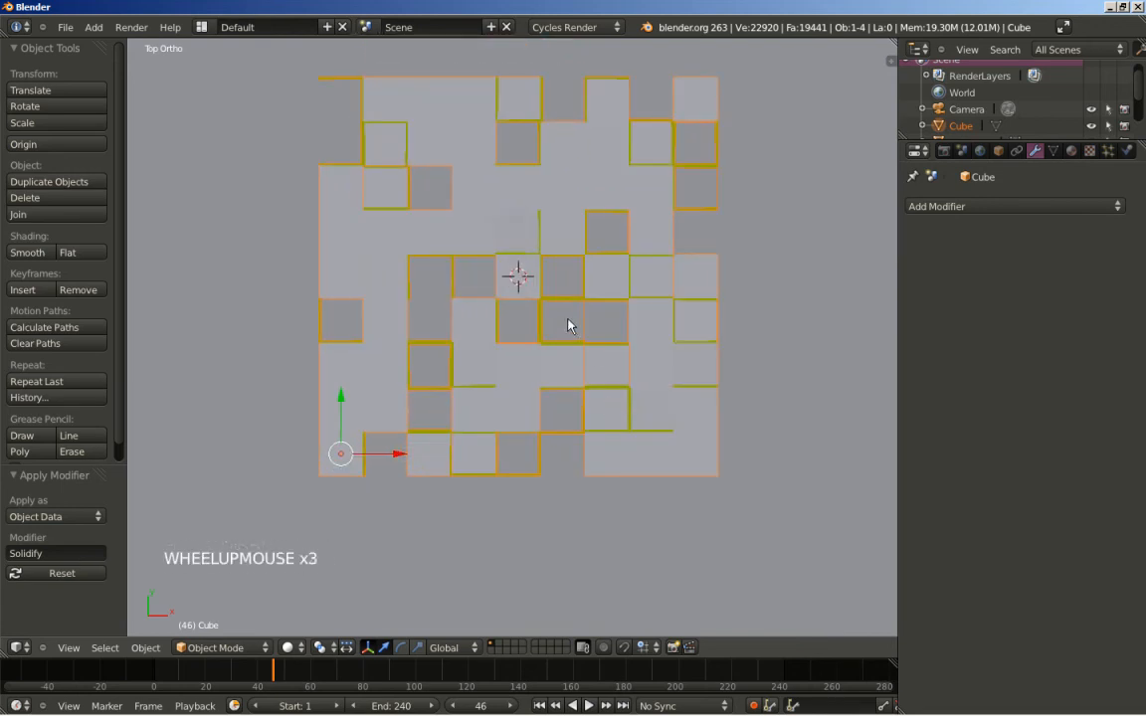
{"action": "middle_click_drag", "start_coordinate": [570, 325], "coordinate": [576, 378], "text": "shift"}
{"action": "scroll", "coordinate": [577, 378], "scroll_direction": "up", "scroll_amount": 2}
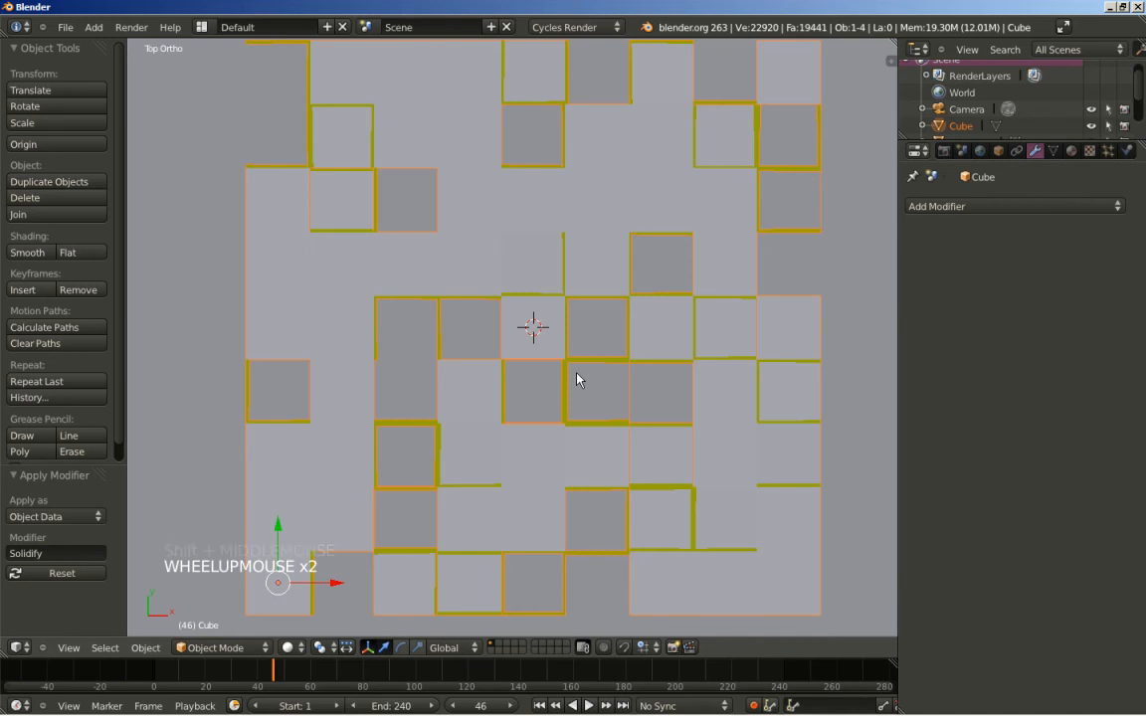
{"action": "key", "text": "Tab"}
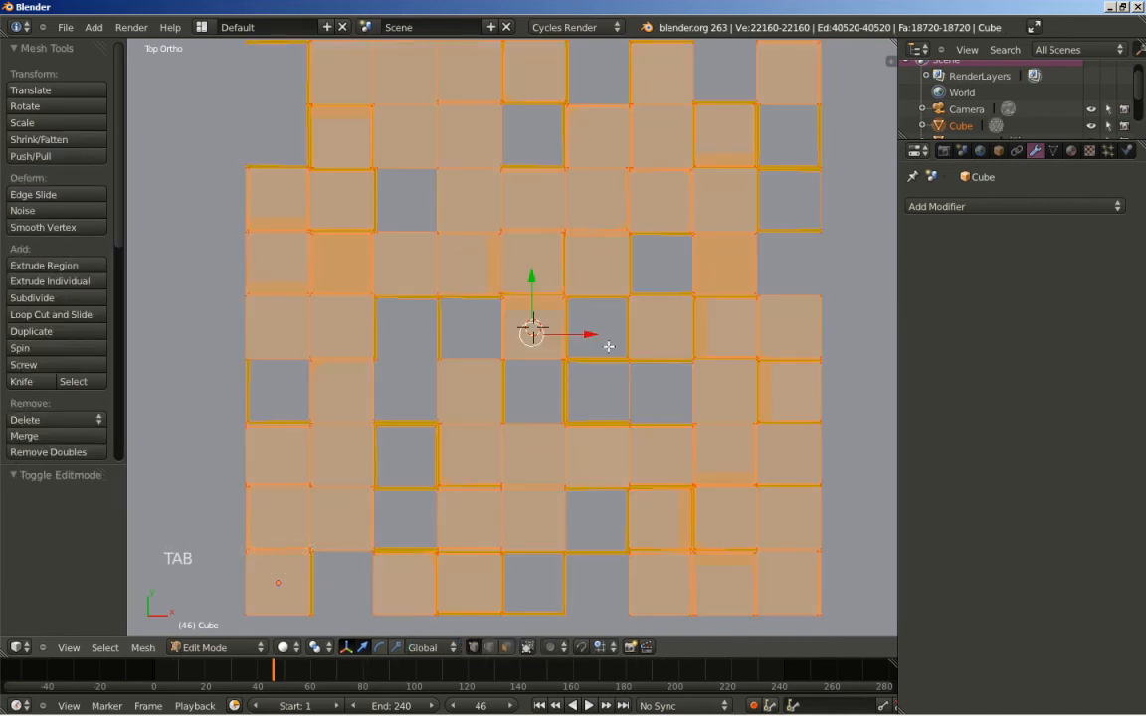
{"action": "scroll", "coordinate": [610, 345], "scroll_direction": "down", "scroll_amount": 1}
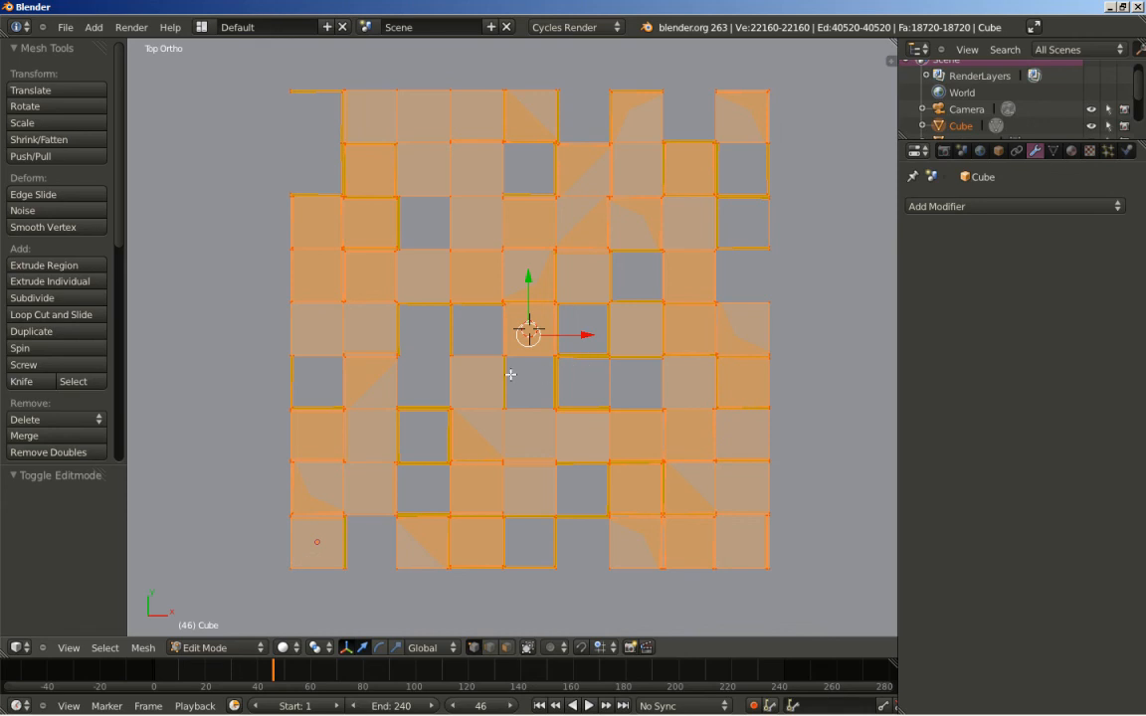
{"action": "key", "text": "a"}
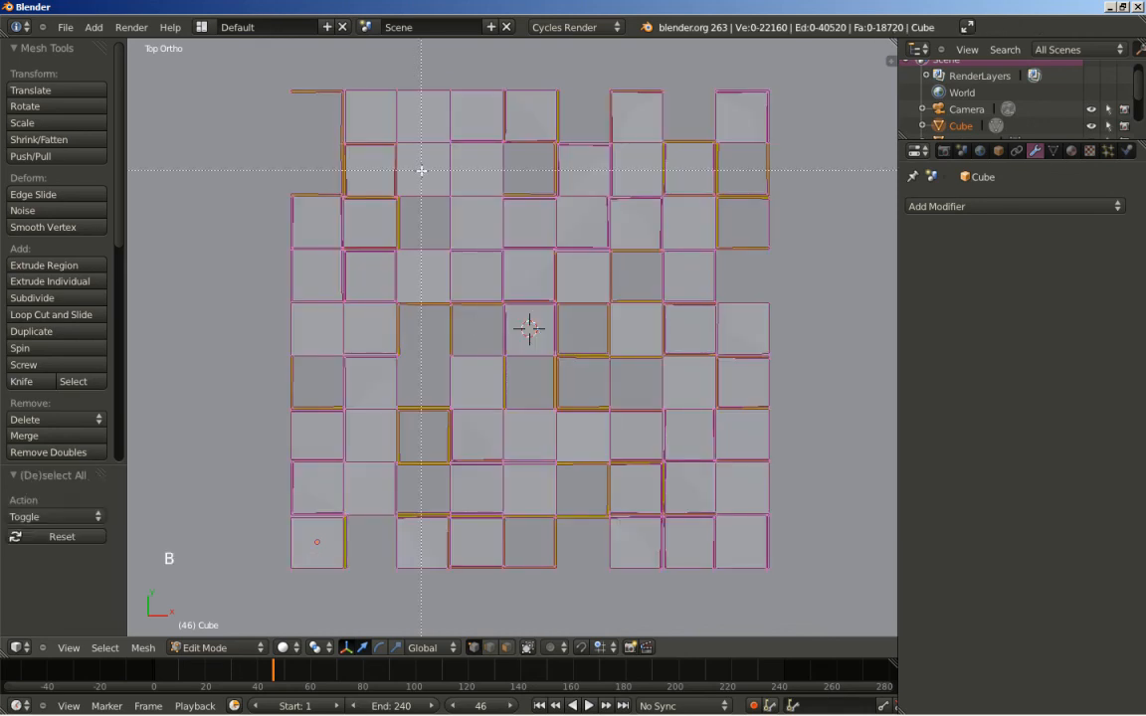
Box-select the central three-by-three group of blocks through the tower's full height and delete its vertices.
{"action": "left_click_drag", "start_coordinate": [421, 172], "coordinate": [639, 484]}
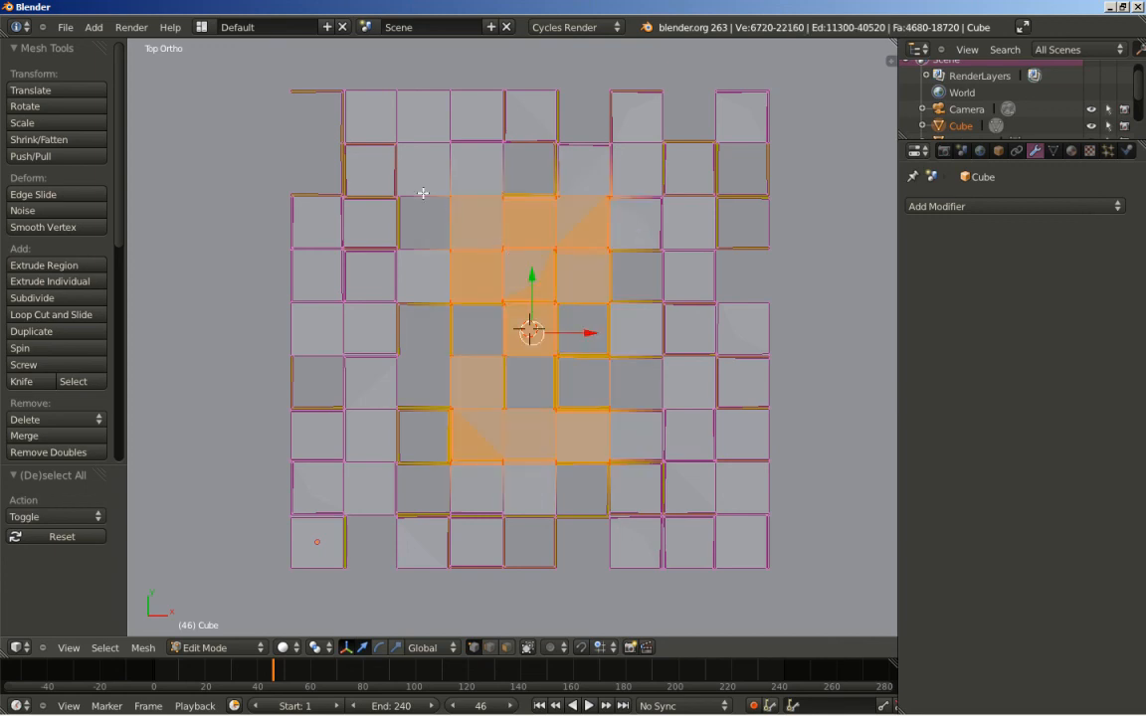
{"action": "key", "text": "a"}
{"action": "key", "text": "b"}
{"action": "left_click_drag", "start_coordinate": [423, 228], "coordinate": [638, 439]}
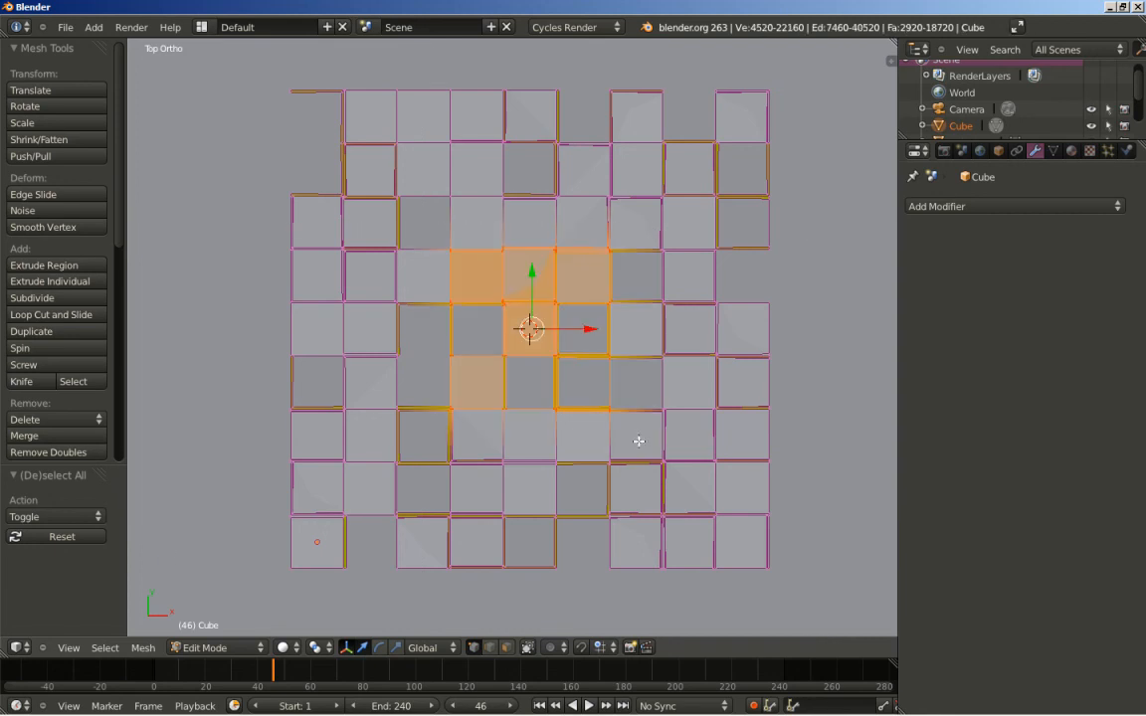
{"action": "key", "text": "Delete"}
{"action": "left_click", "coordinate": [585, 326]}
Inspect the tower's hollowed core from above and from several oblique angles.
{"action": "middle_click_drag", "start_coordinate": [529, 472], "coordinate": [497, 381]}
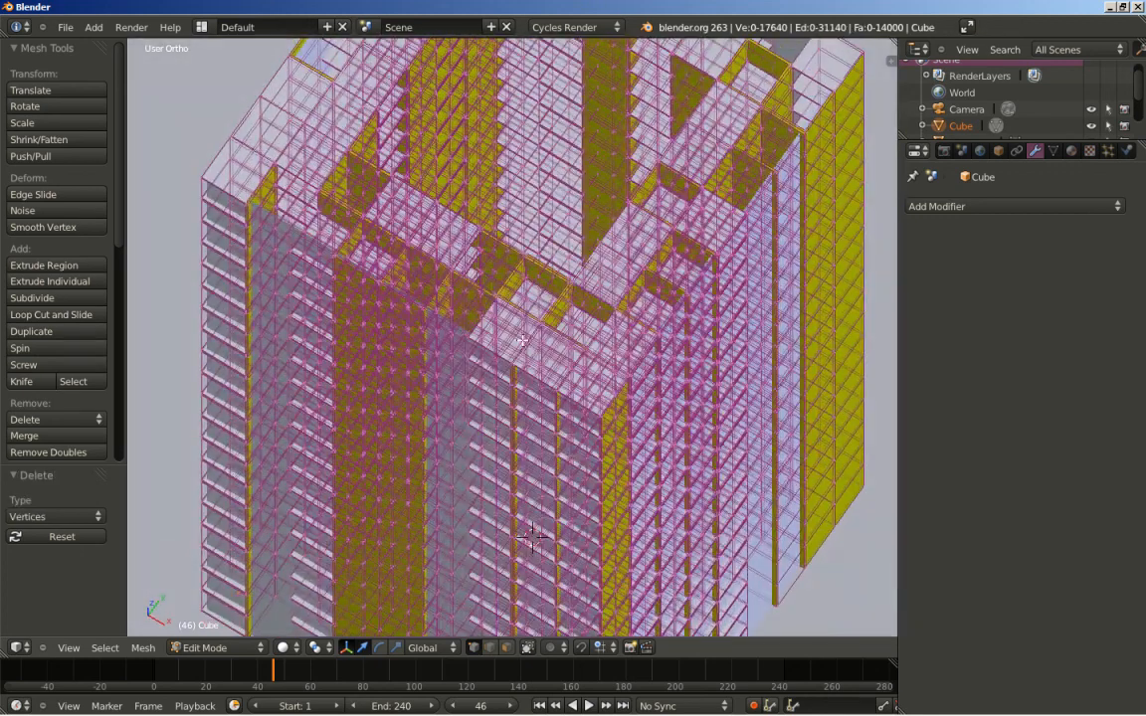
{"action": "middle_click_drag", "start_coordinate": [473, 235], "coordinate": [550, 307]}
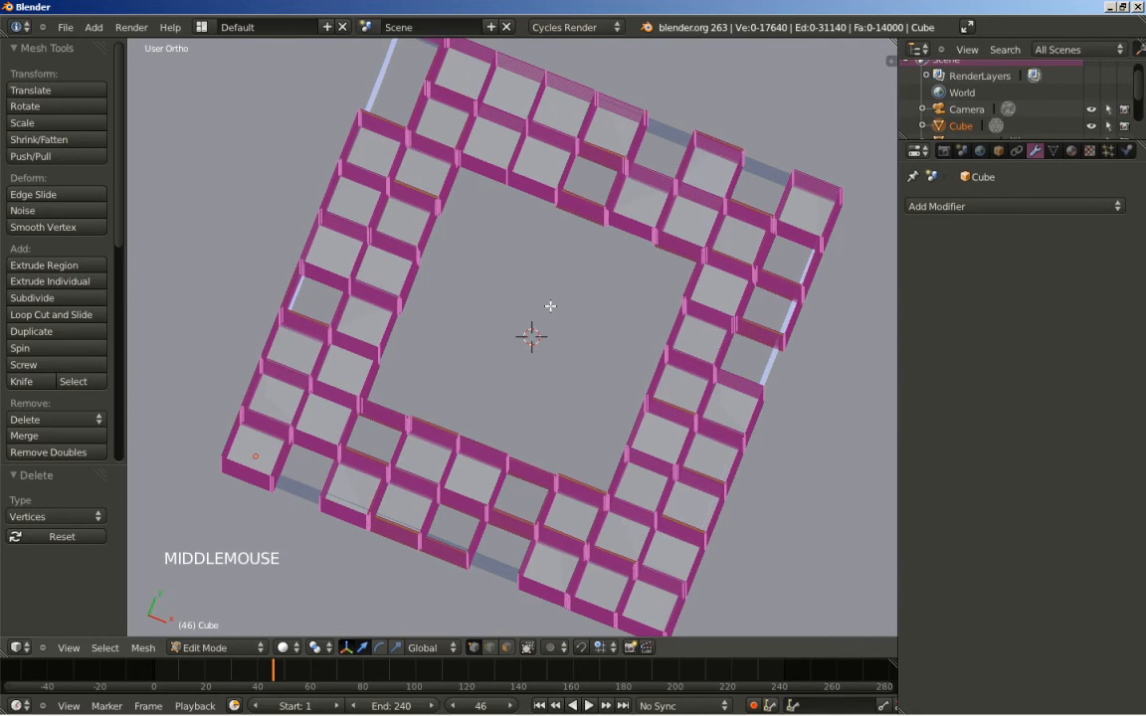
{"action": "key", "text": "KP_7"}
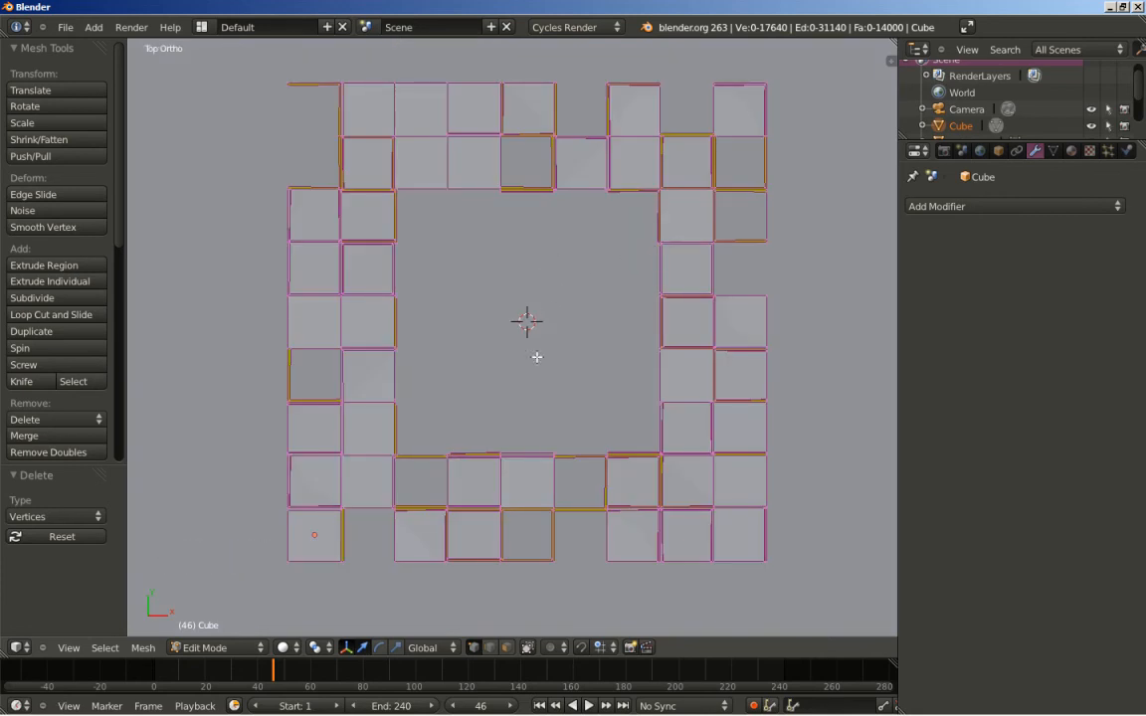
{"action": "middle_click_drag", "start_coordinate": [532, 467], "coordinate": [555, 421]}
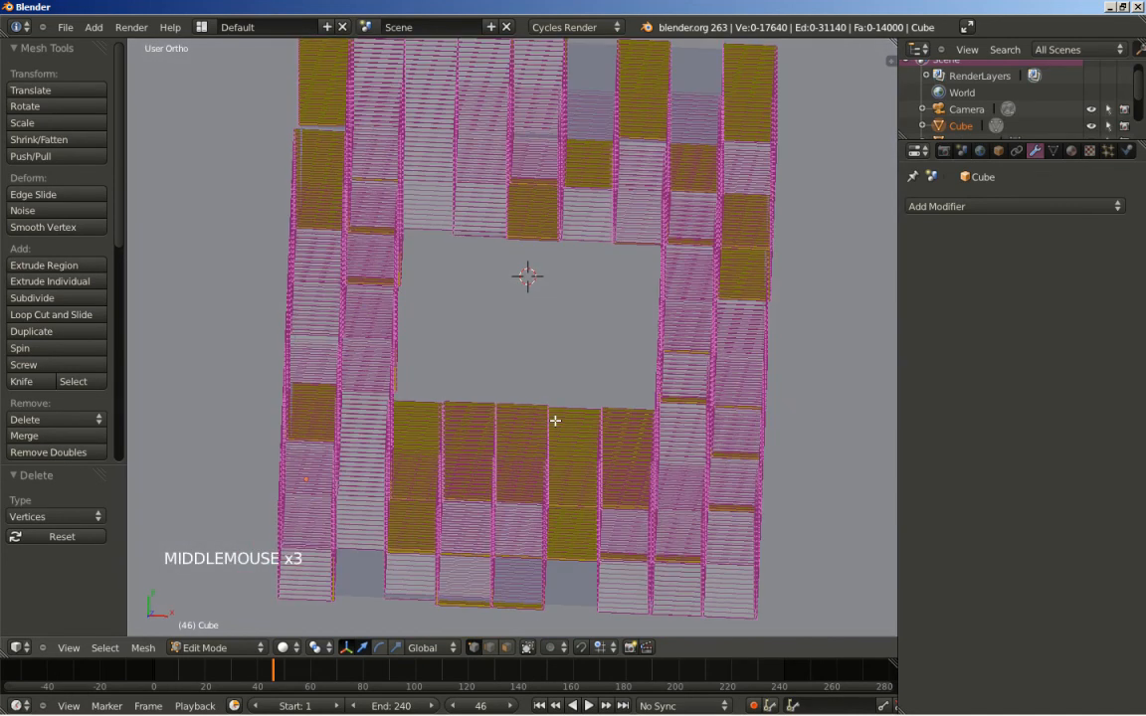
{"action": "key", "text": "KP_7"}
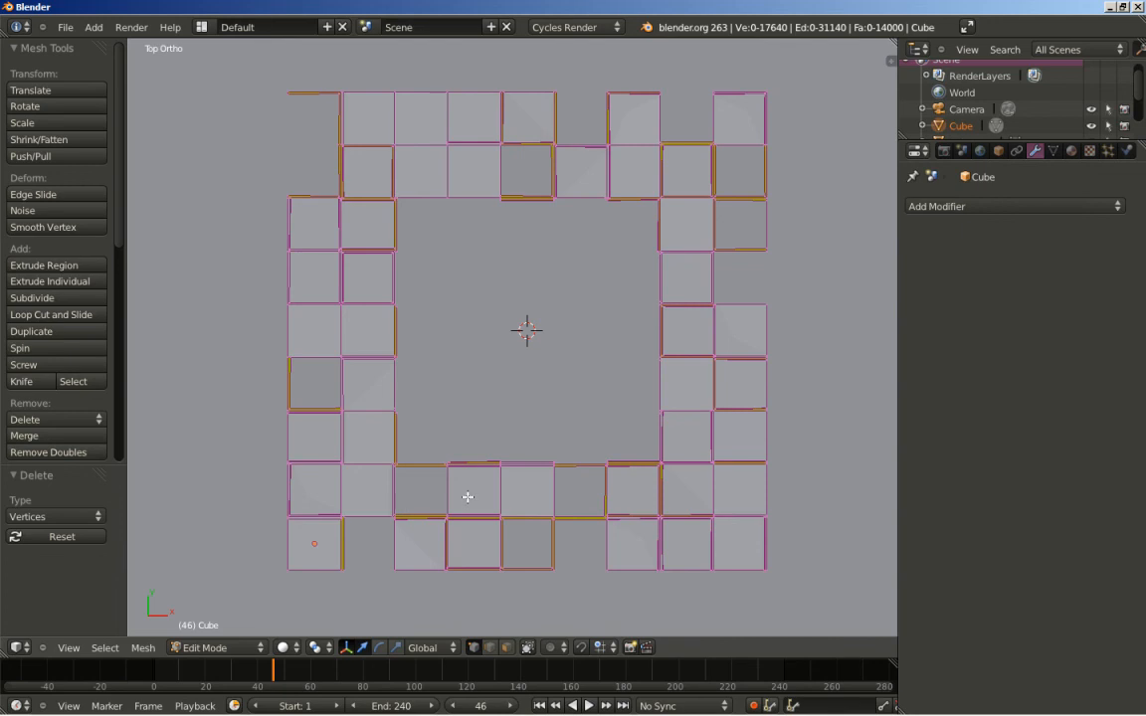
{"action": "middle_click_drag", "start_coordinate": [515, 476], "coordinate": [430, 366]}
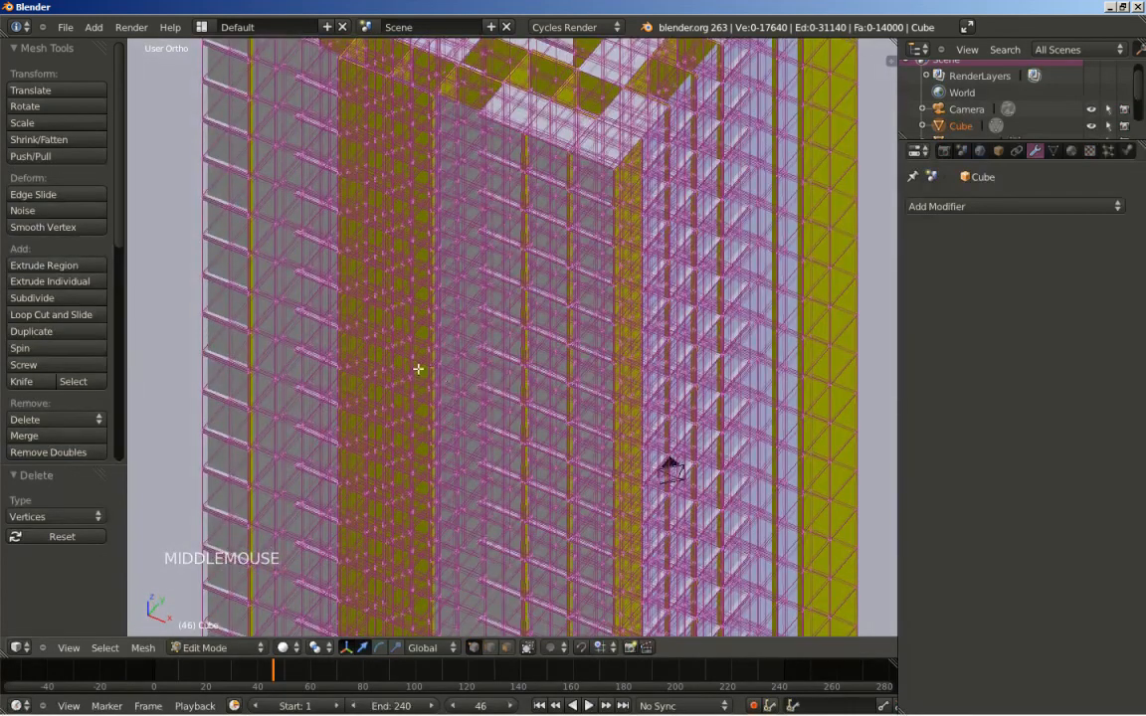
{"action": "scroll", "coordinate": [438, 381], "scroll_direction": "down", "scroll_amount": 4}
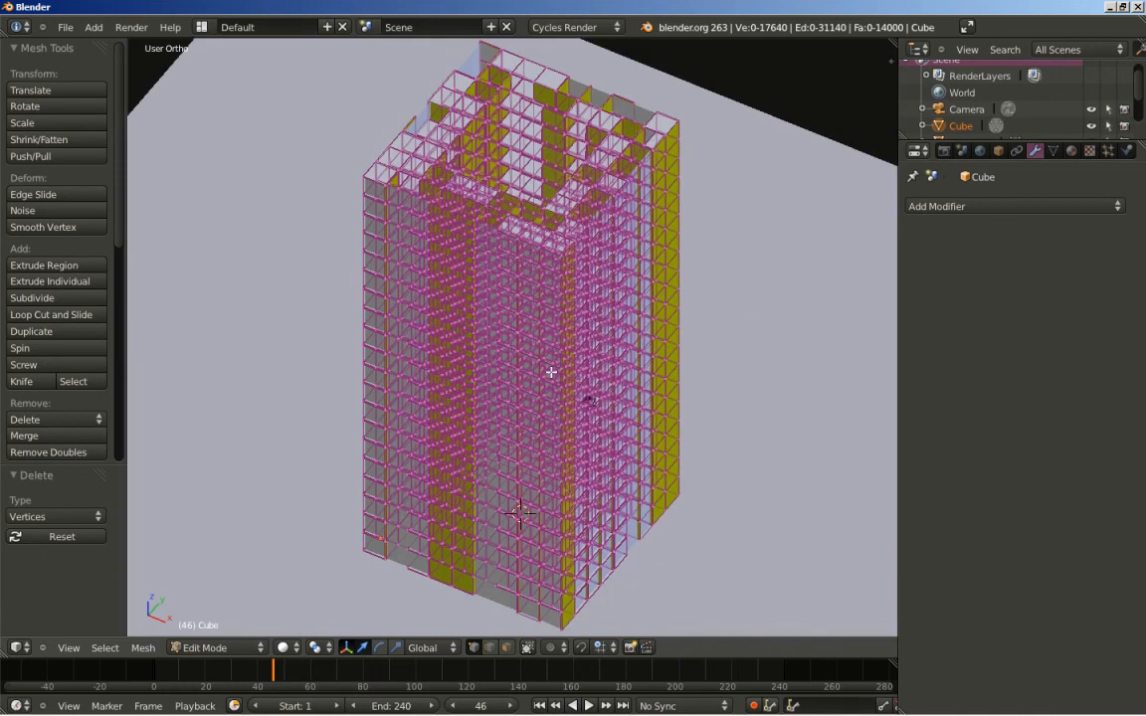
Try to move the tower away from its inner glass shell in Object Mode.
{"action": "key", "text": "Tab"}
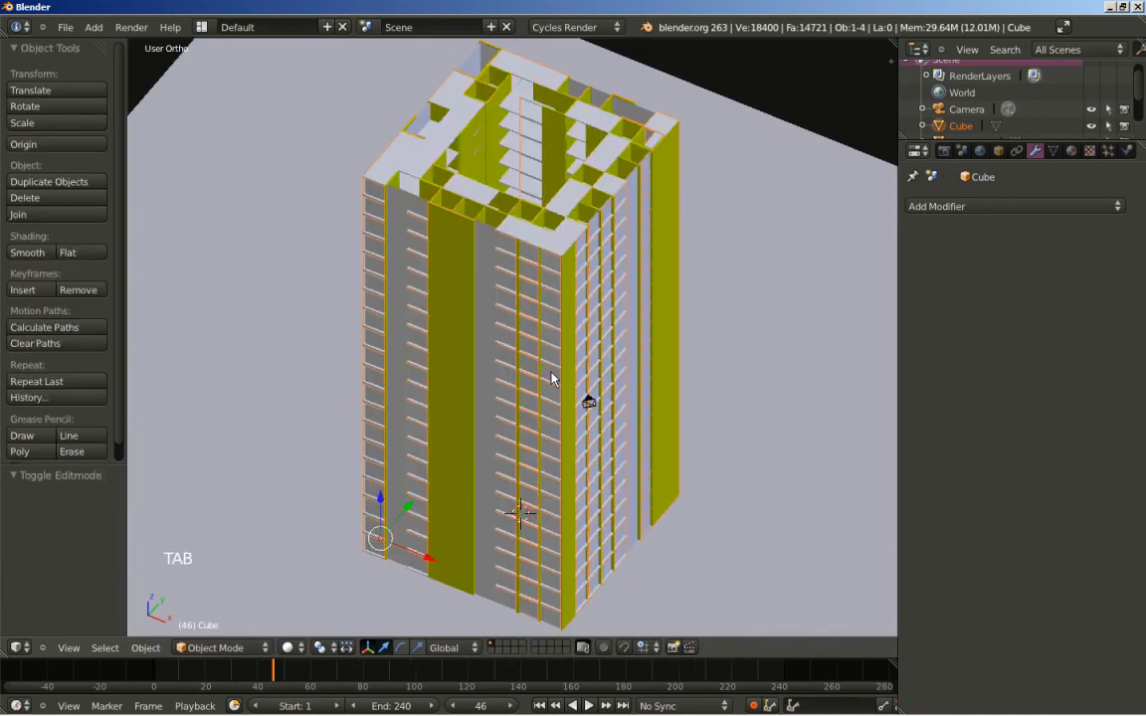
{"action": "middle_click_drag", "start_coordinate": [555, 378], "coordinate": [585, 372]}
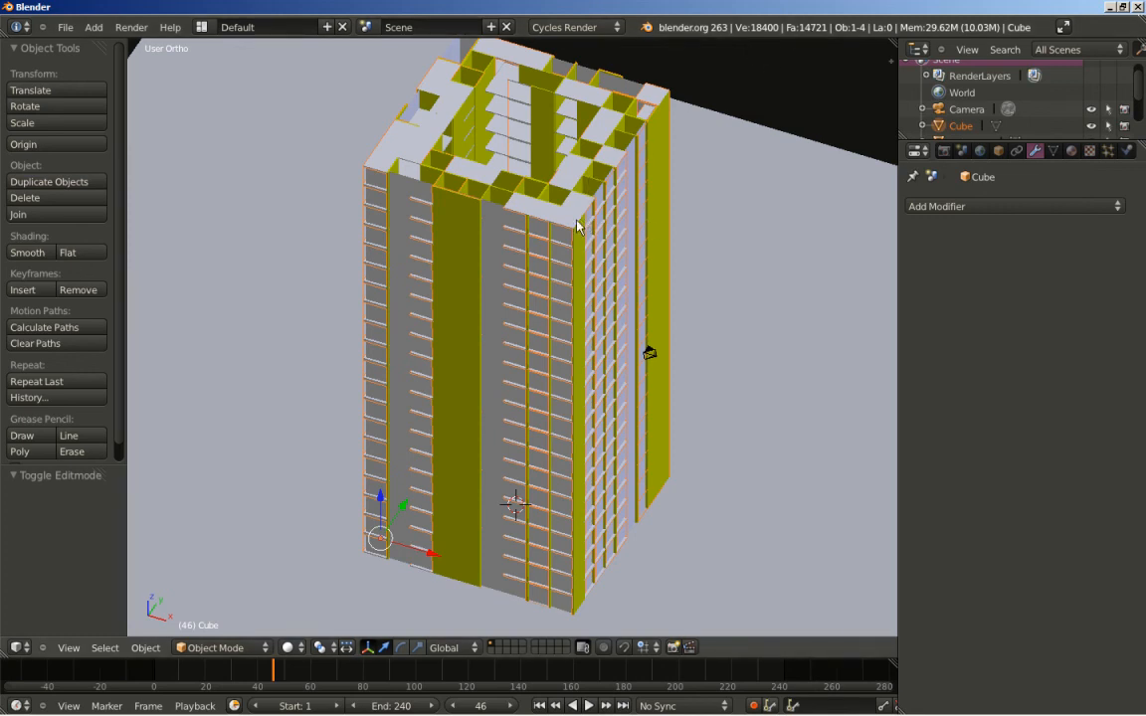
{"action": "key", "text": "g"}
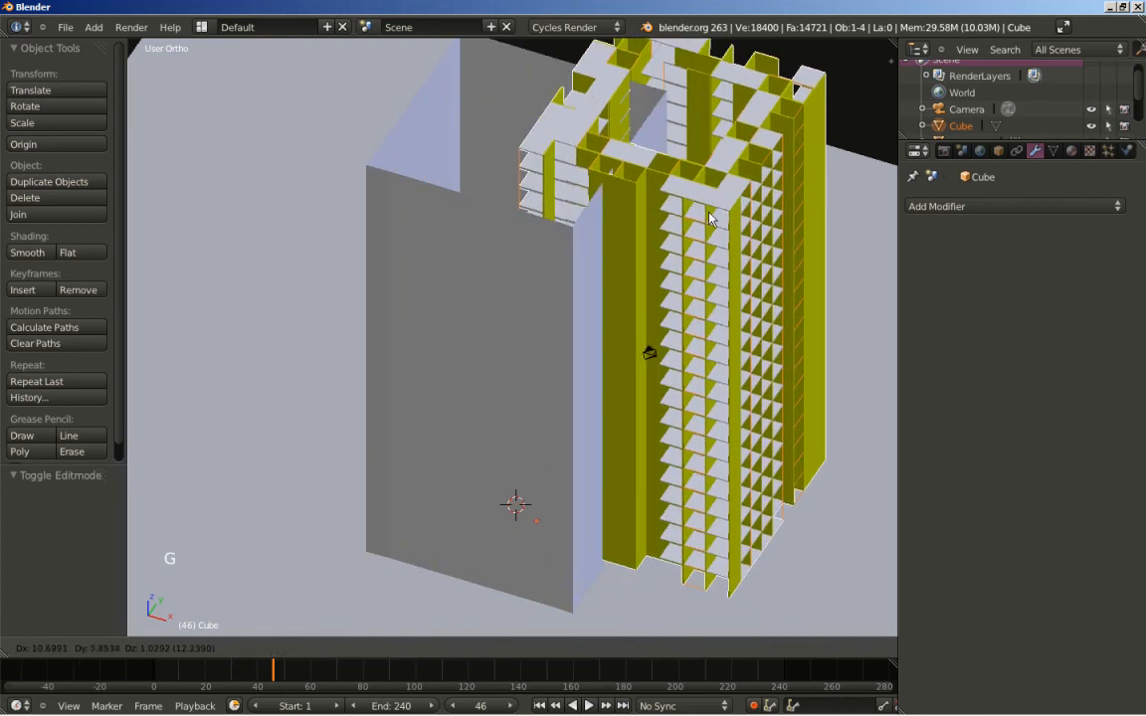
{"action": "right_click", "coordinate": [763, 221]}
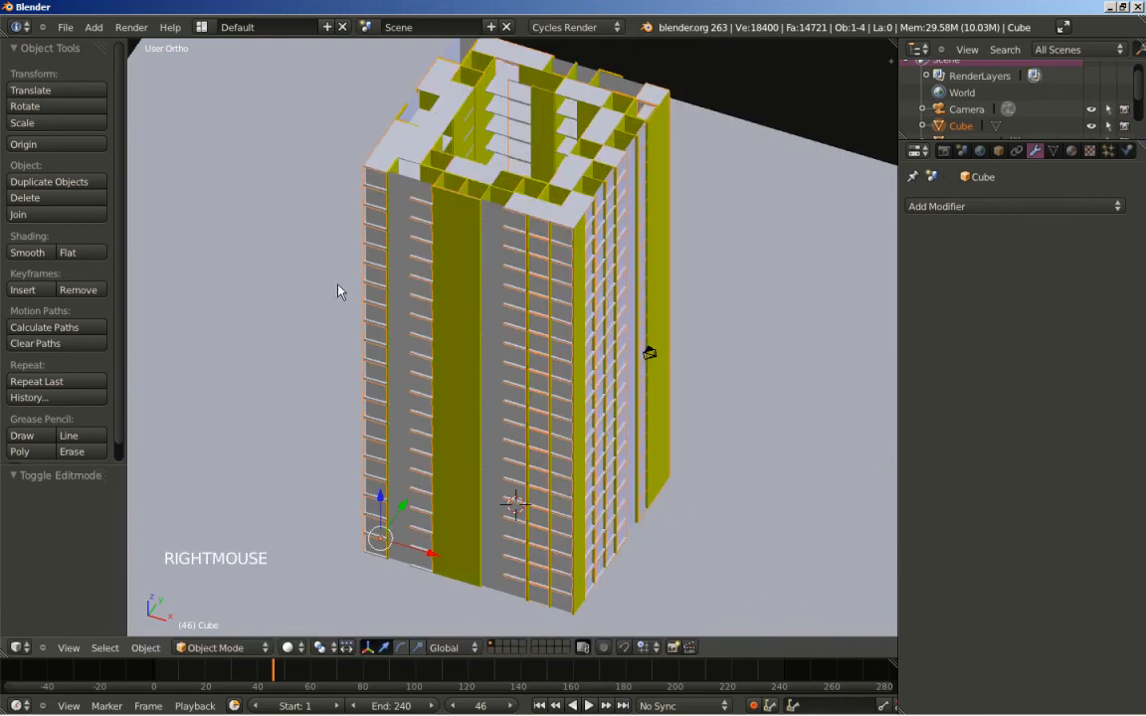
Remove doubles from the tower's entire mesh and return to Object Mode.
{"action": "key", "text": "Tab"}
{"action": "key", "text": "a"}
{"action": "key", "text": "a"}
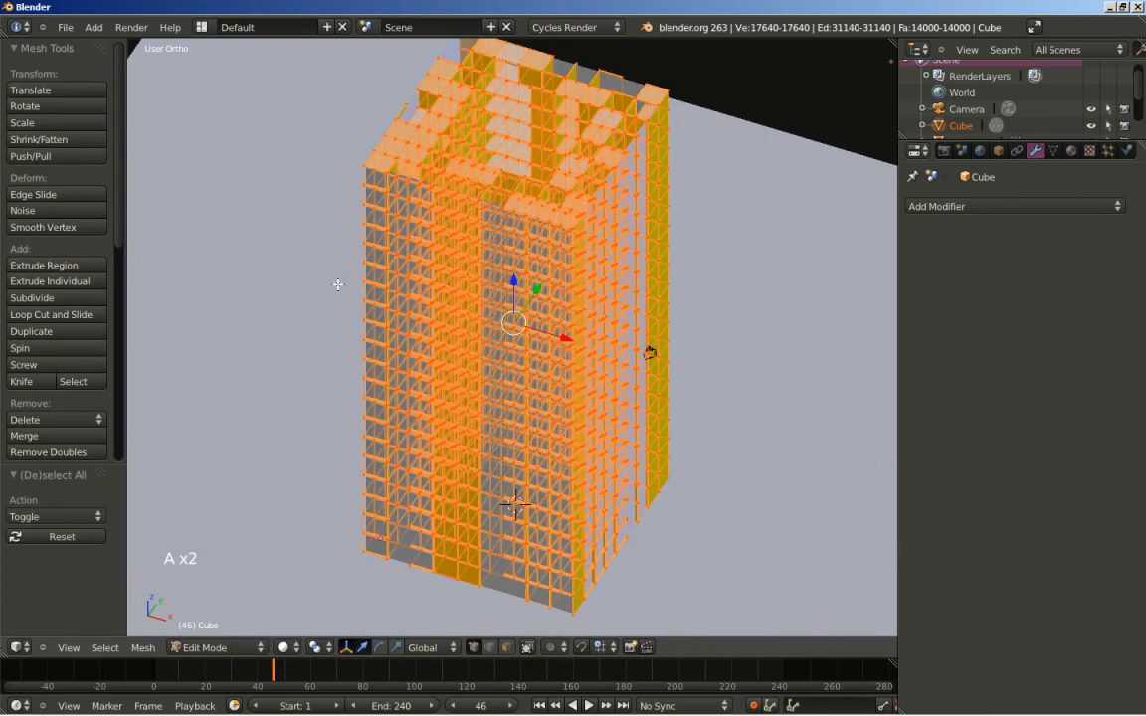
{"action": "scroll", "coordinate": [73, 257], "scroll_direction": "down", "scroll_amount": 5}
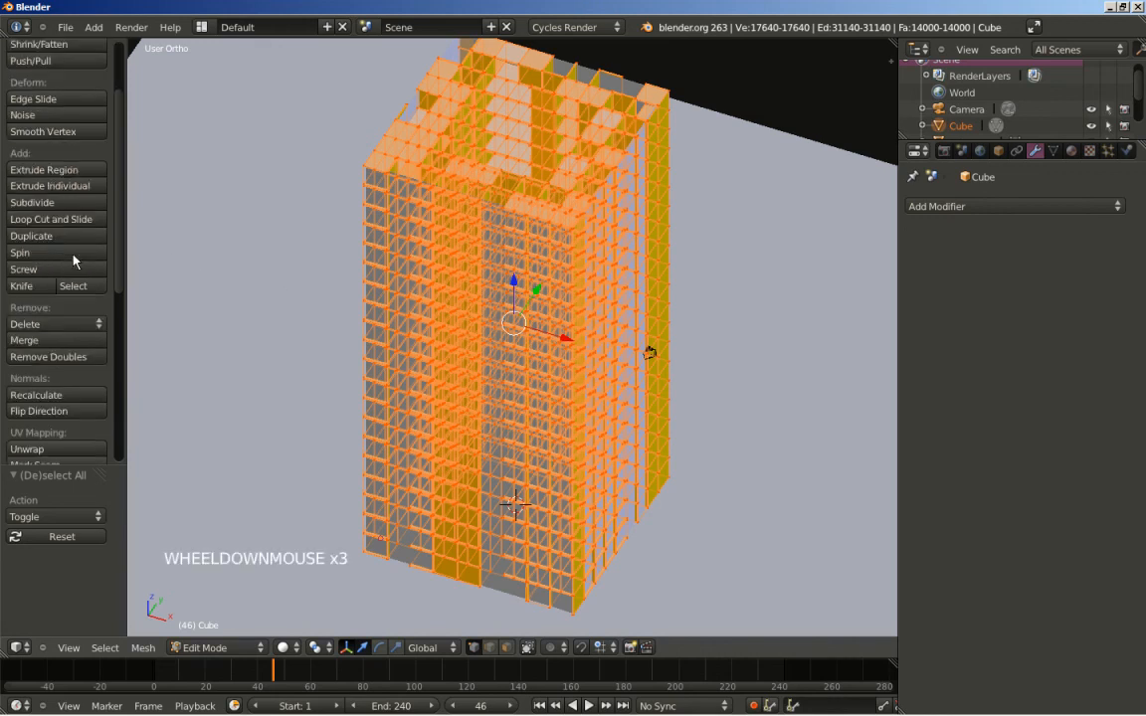
{"action": "left_click", "coordinate": [38, 294]}
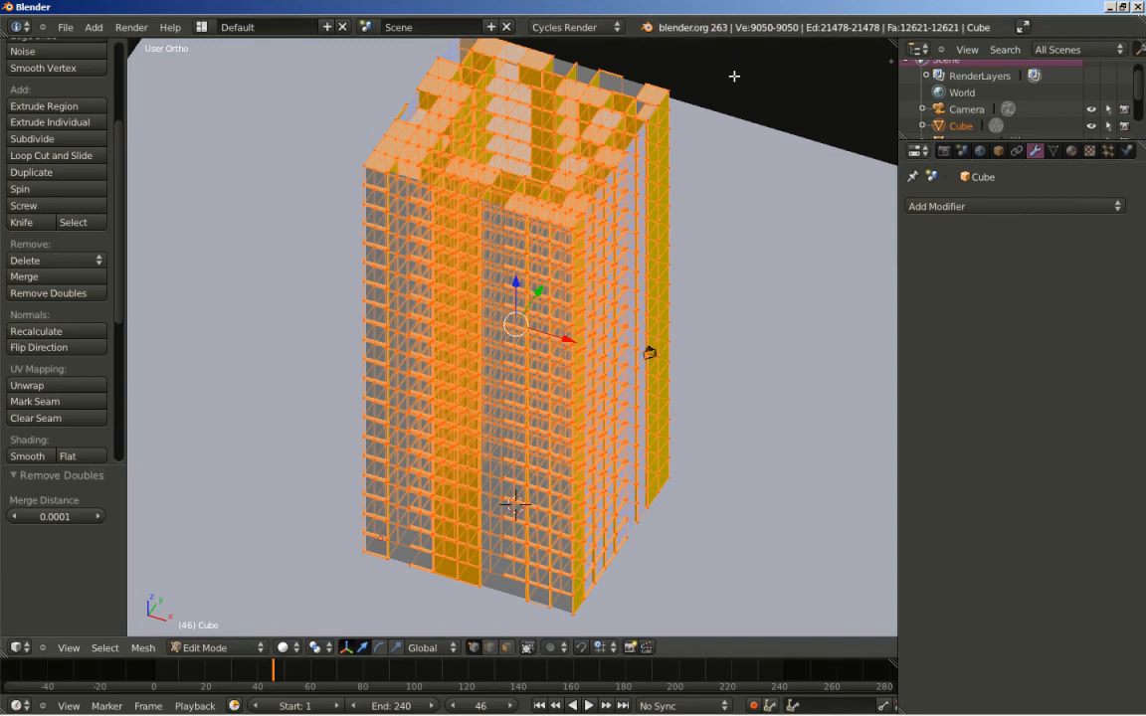
{"action": "key", "text": "Tab"}
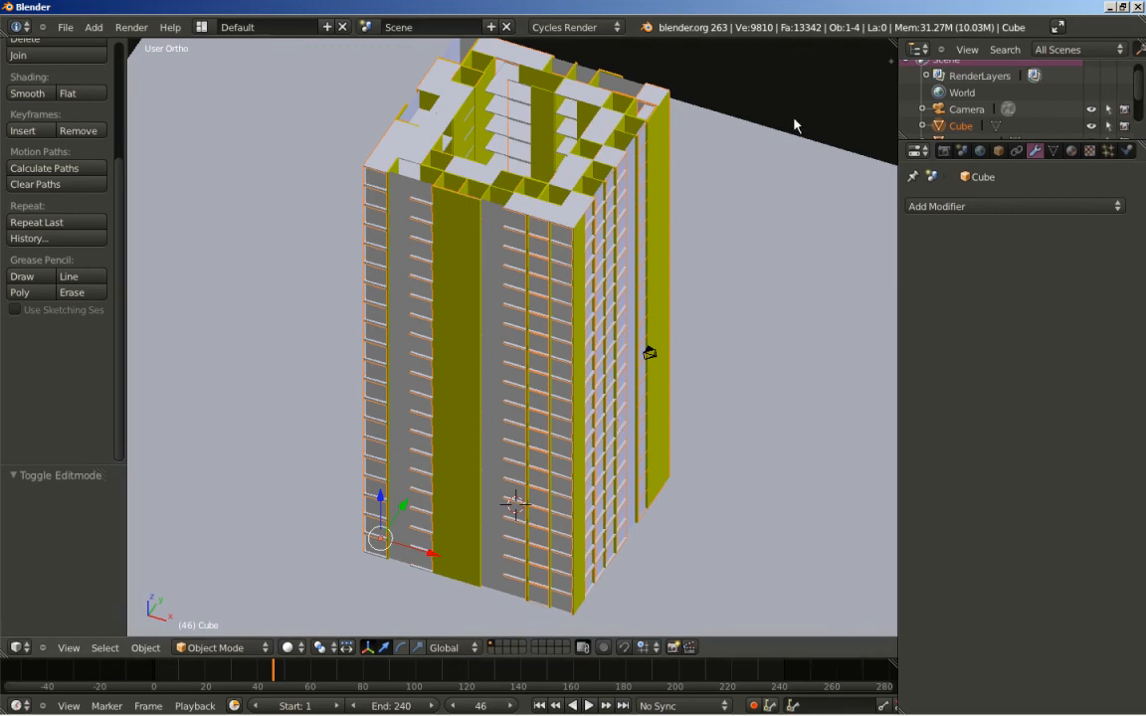
Select the camera, render the hollowed tower from the camera view, and close the finished render.
{"action": "right_click", "coordinate": [650, 355]}
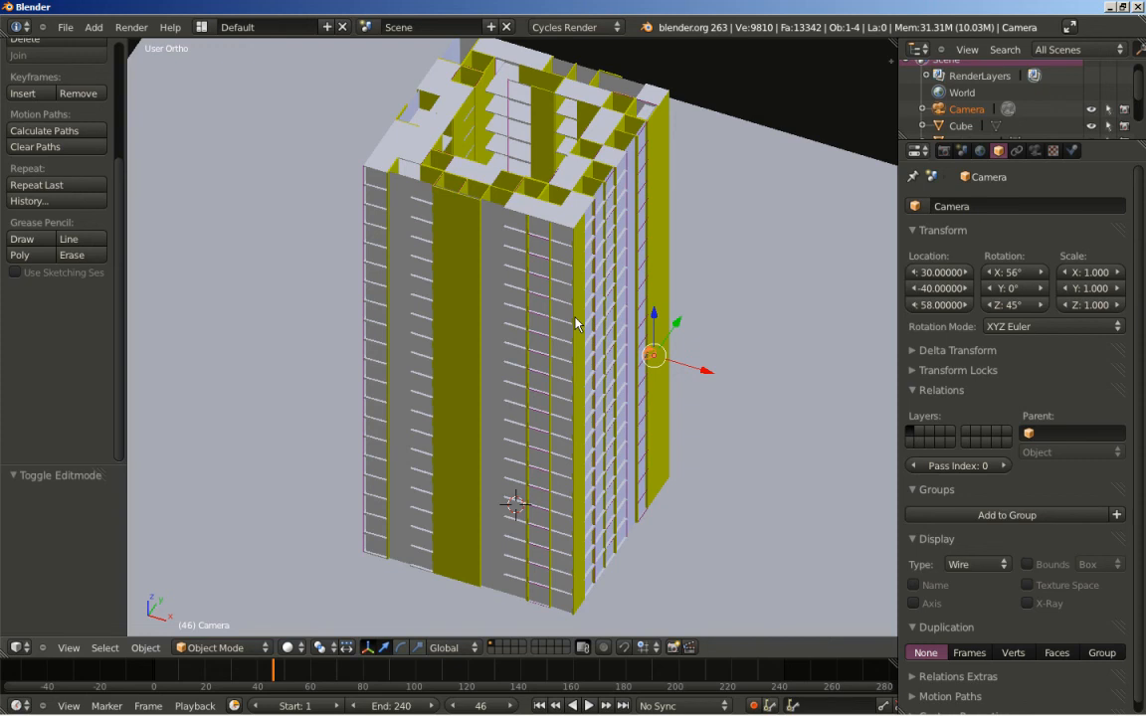
{"action": "key", "text": "KP_0"}
{"action": "scroll", "coordinate": [771, 383], "scroll_direction": "down", "scroll_amount": 2}
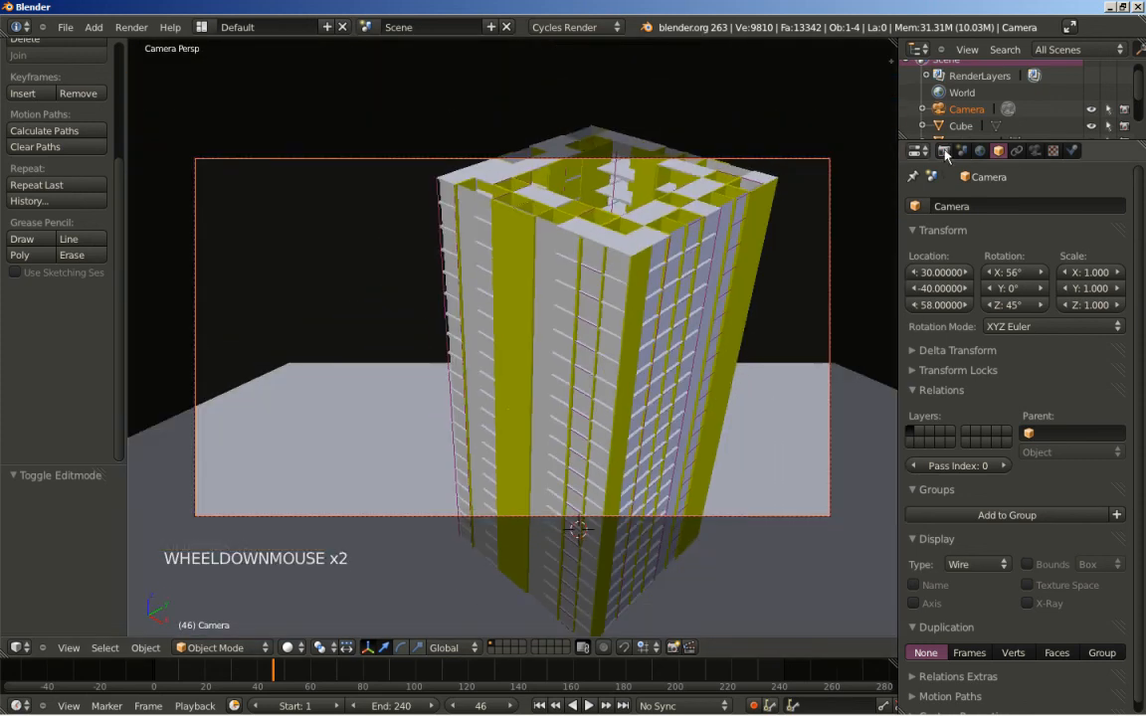
{"action": "left_click", "coordinate": [944, 151]}
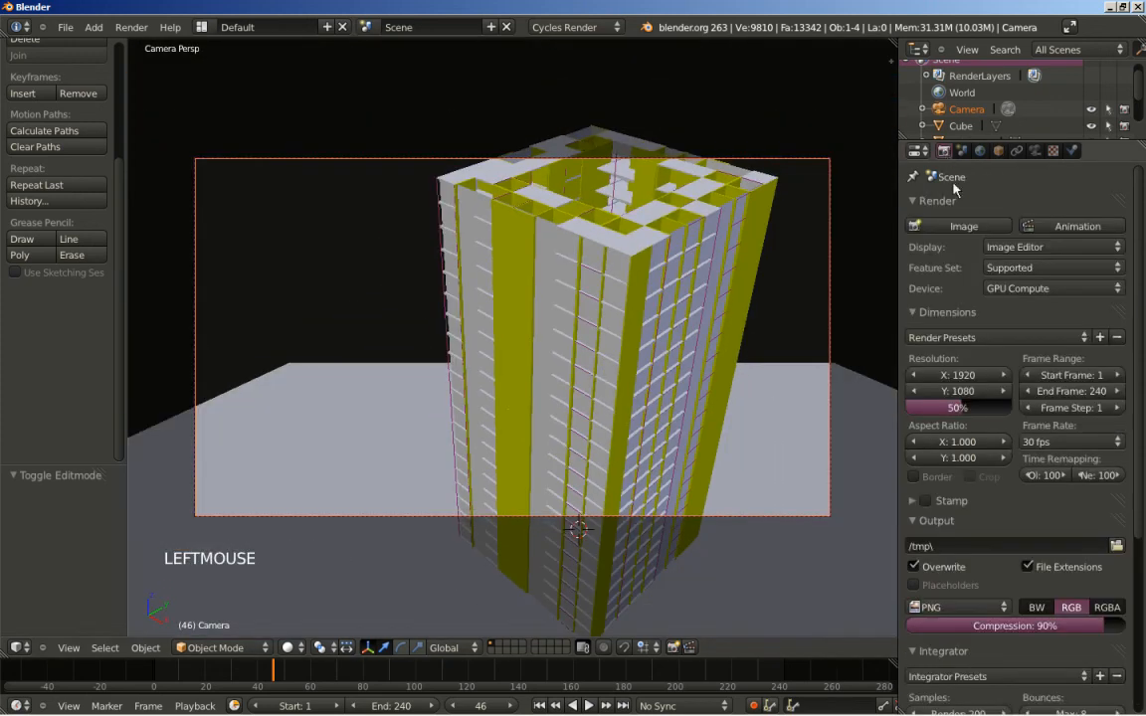
{"action": "left_click", "coordinate": [962, 227]}
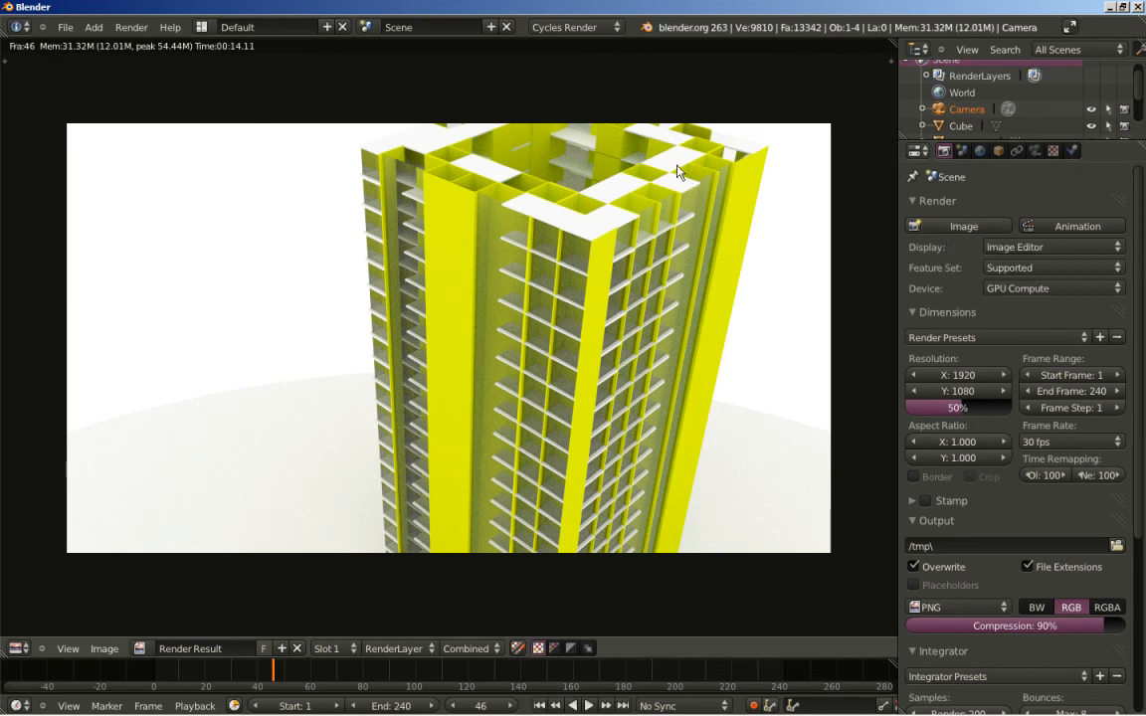
{"action": "key", "text": "Escape"}
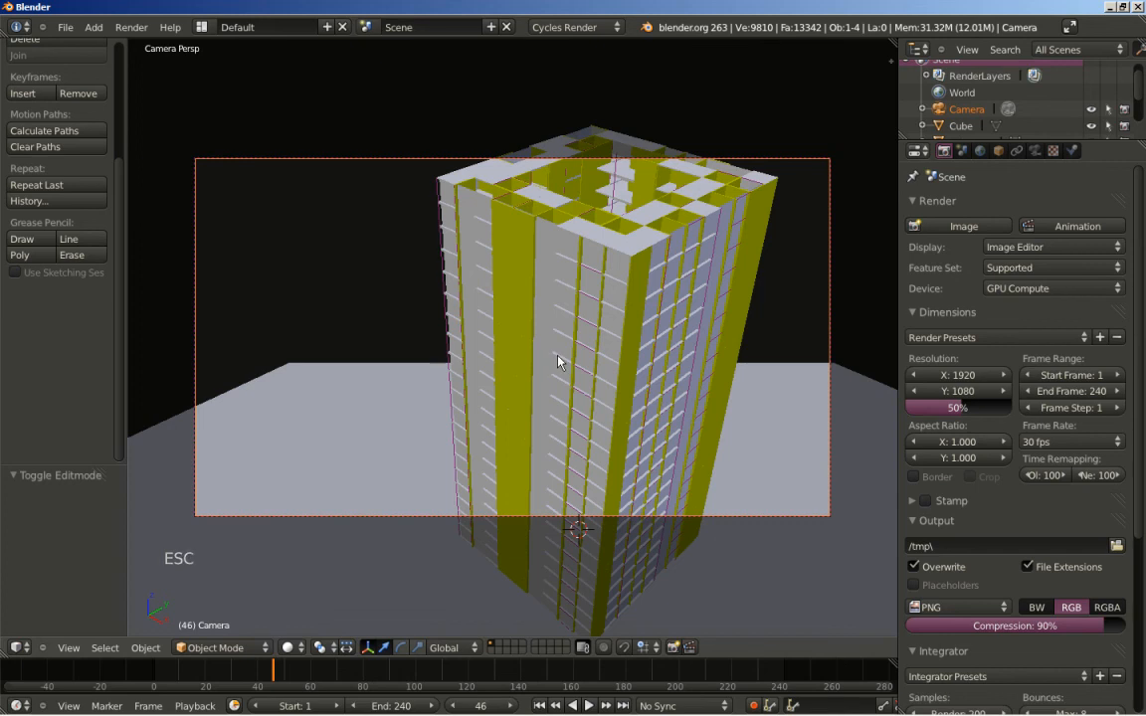
Set the tower mesh to face selection mode, deselect all faces, and return to Object Mode.
{"action": "right_click", "coordinate": [524, 270]}
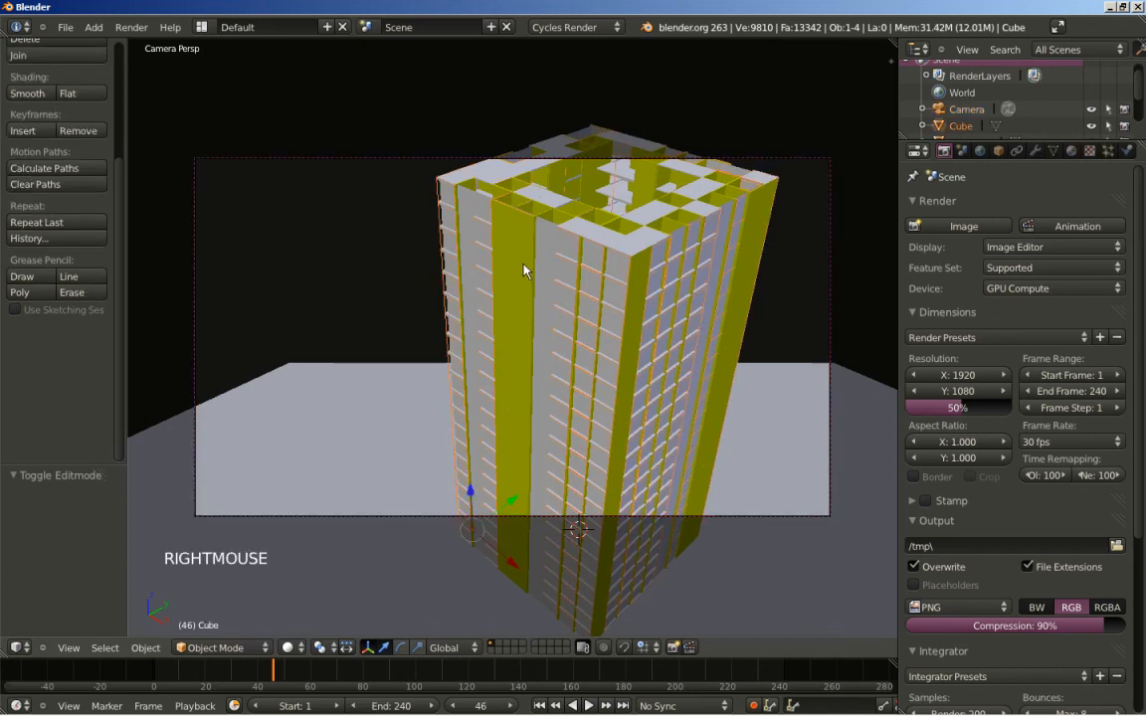
{"action": "key", "text": "Tab"}
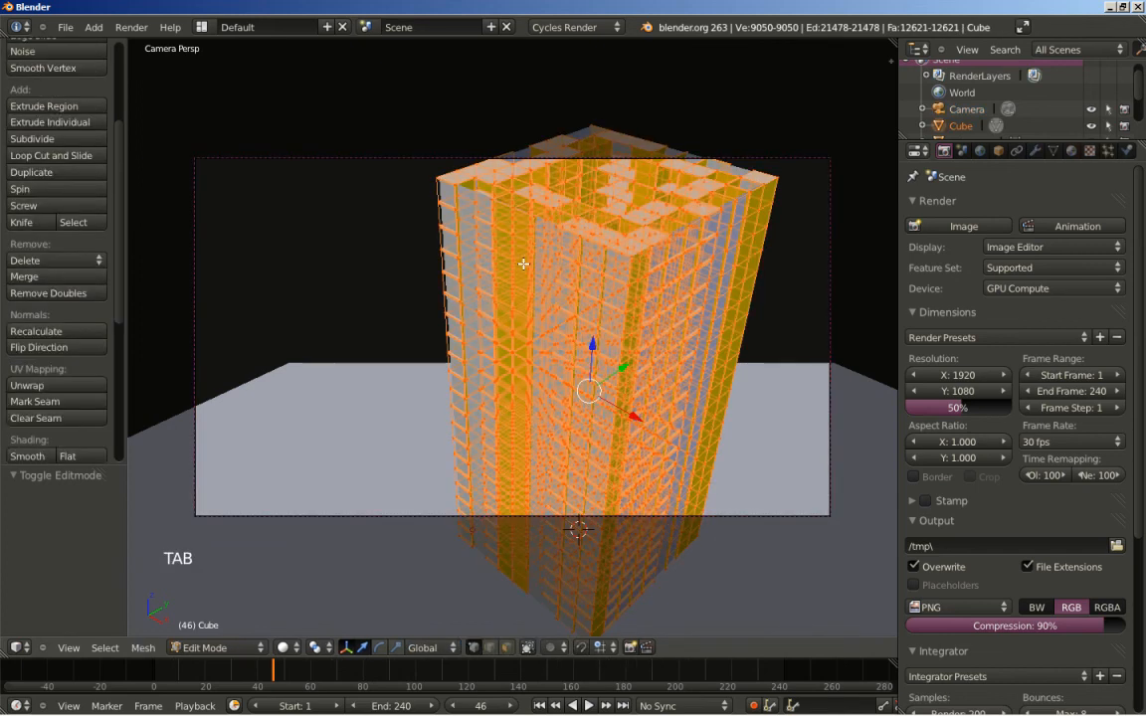
{"action": "key", "text": "ctrl+Tab"}
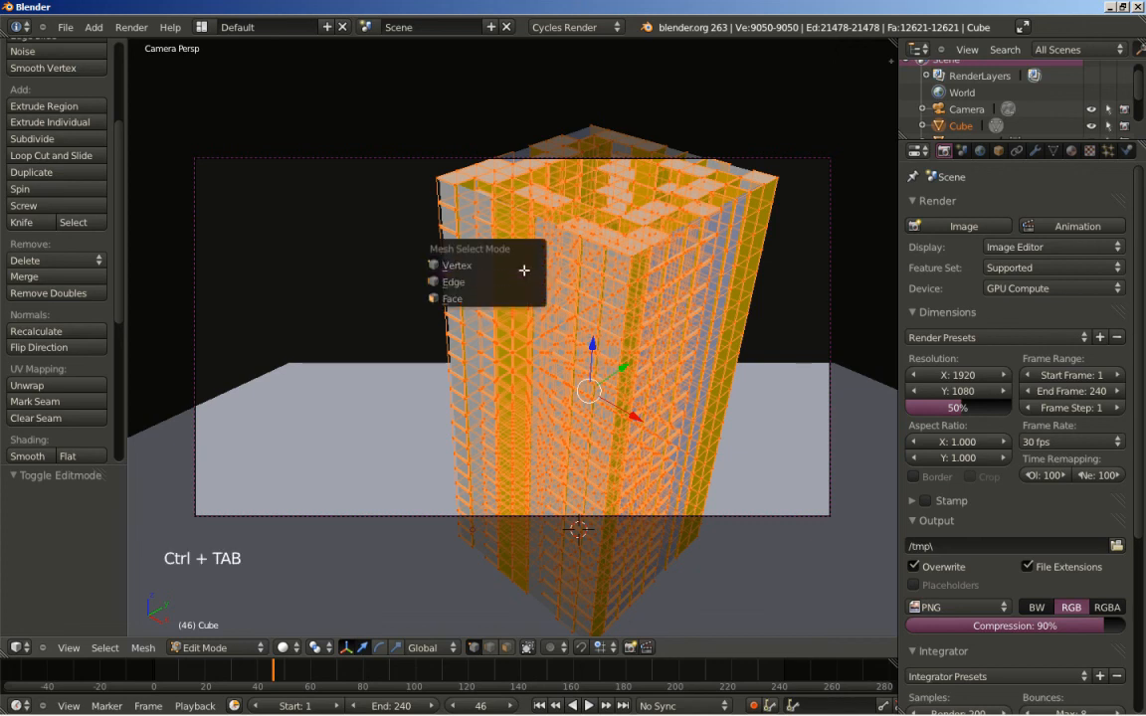
{"action": "left_click", "coordinate": [515, 297]}
{"action": "middle_click_drag", "start_coordinate": [514, 298], "coordinate": [450, 362]}
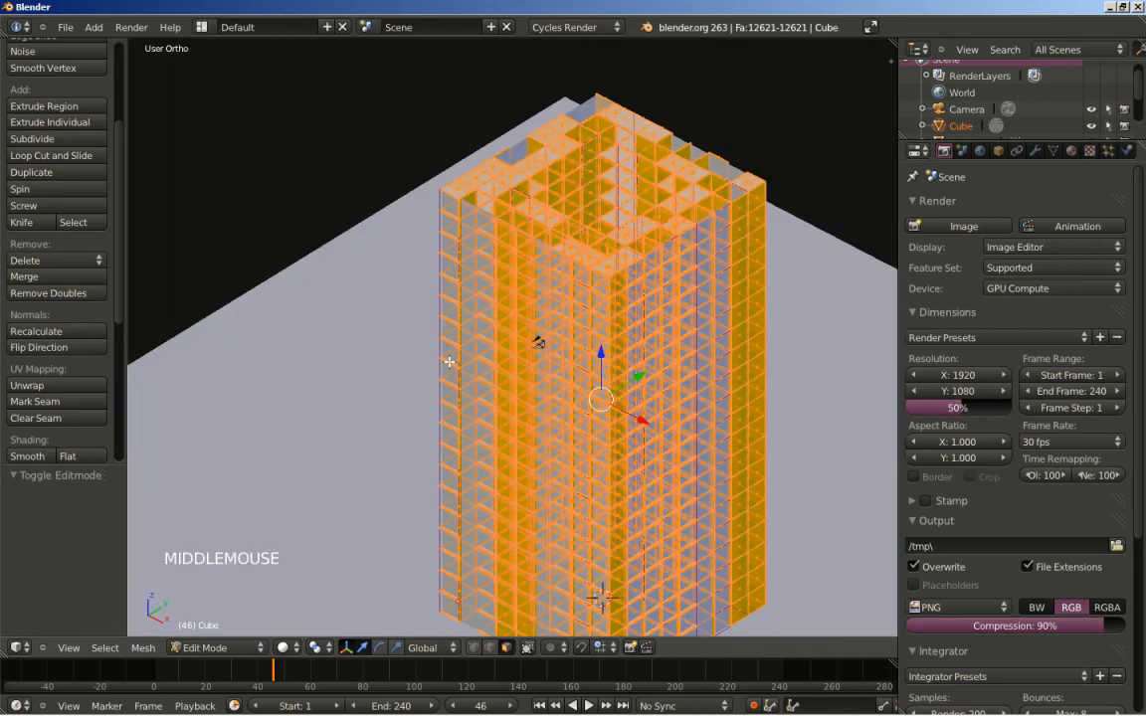
{"action": "key", "text": "a"}
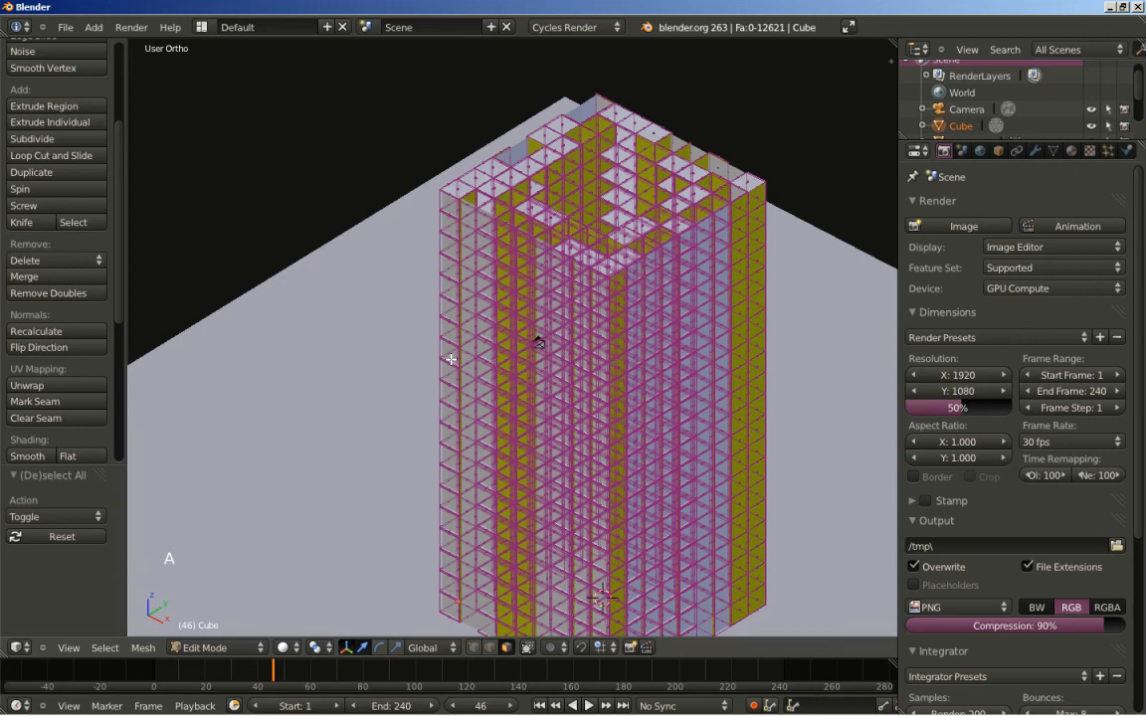
{"action": "middle_click_drag", "start_coordinate": [458, 343], "coordinate": [486, 306], "text": "shift"}
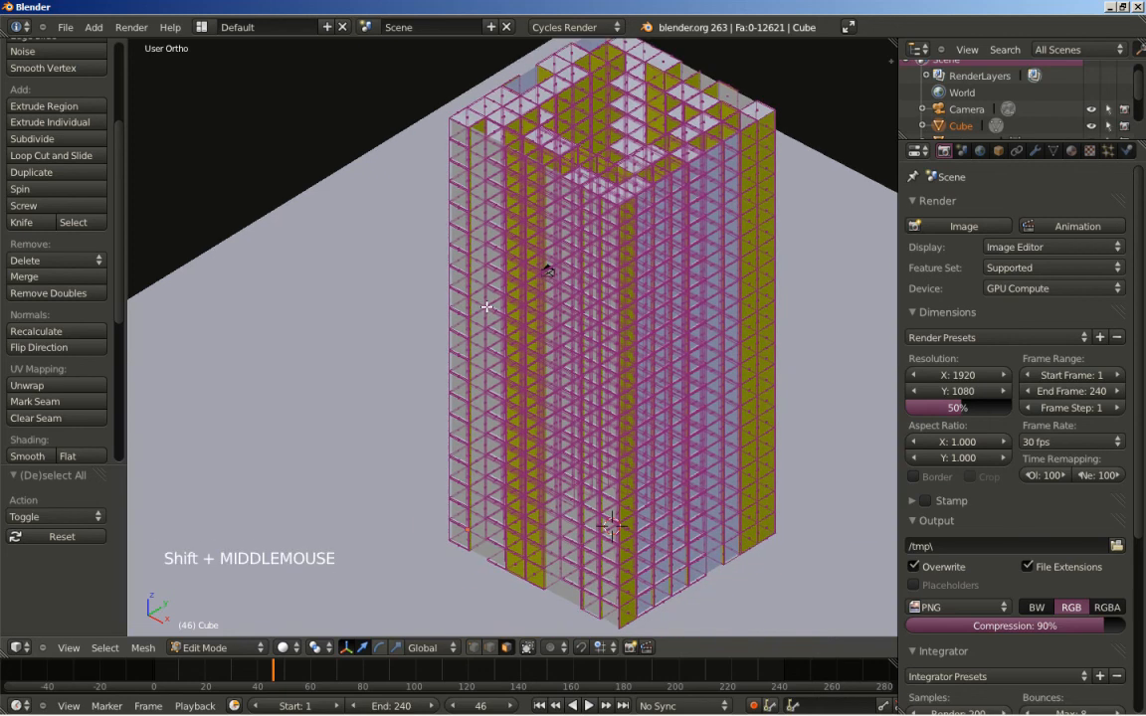
{"action": "key", "text": "Tab"}
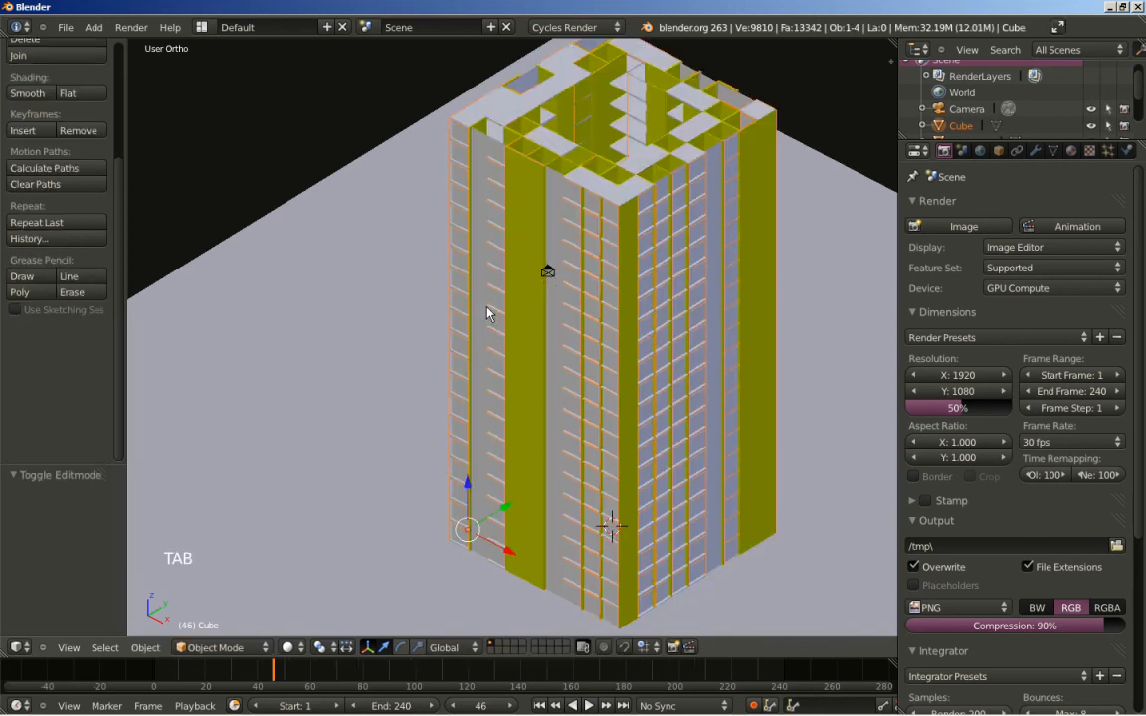
Select the inner glass shell and set its display type to Wire.
{"action": "right_click", "coordinate": [484, 143]}
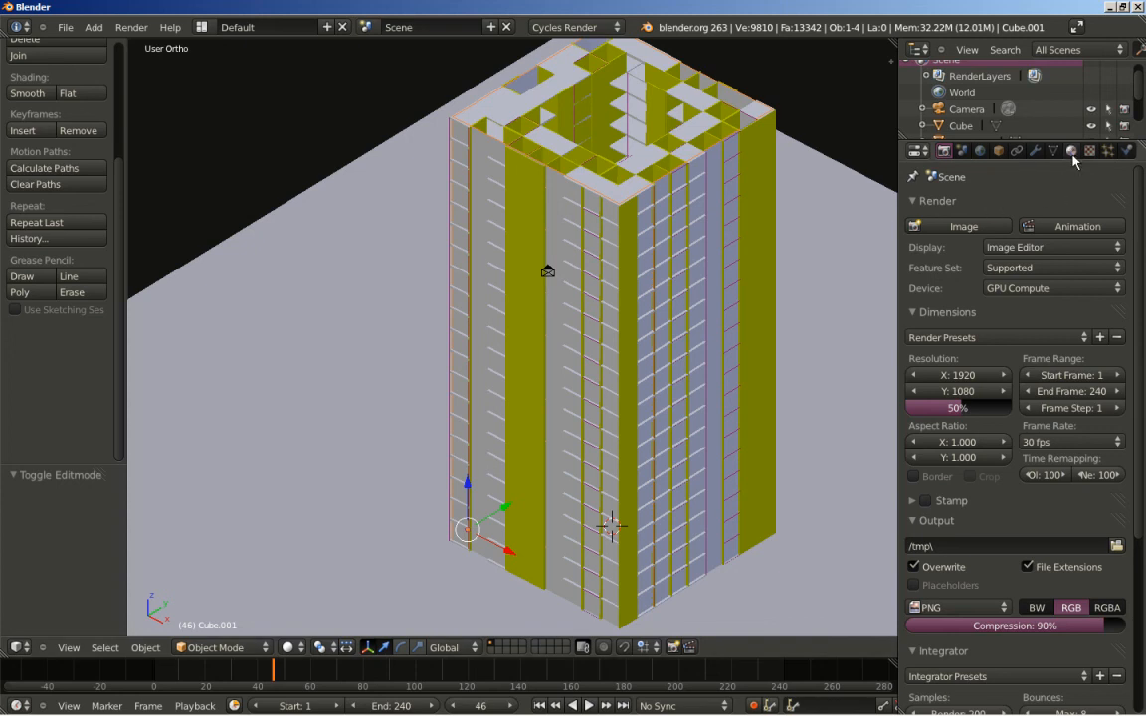
{"action": "left_click", "coordinate": [999, 152]}
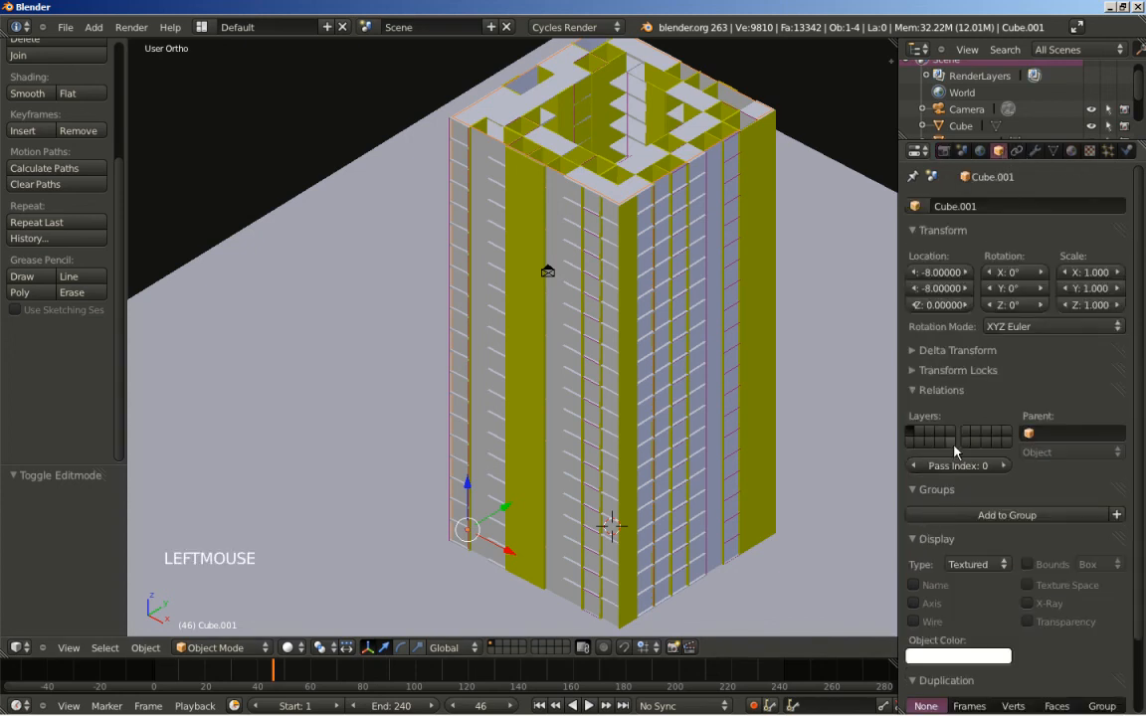
{"action": "left_click", "coordinate": [975, 574]}
{"action": "left_click", "coordinate": [972, 538]}
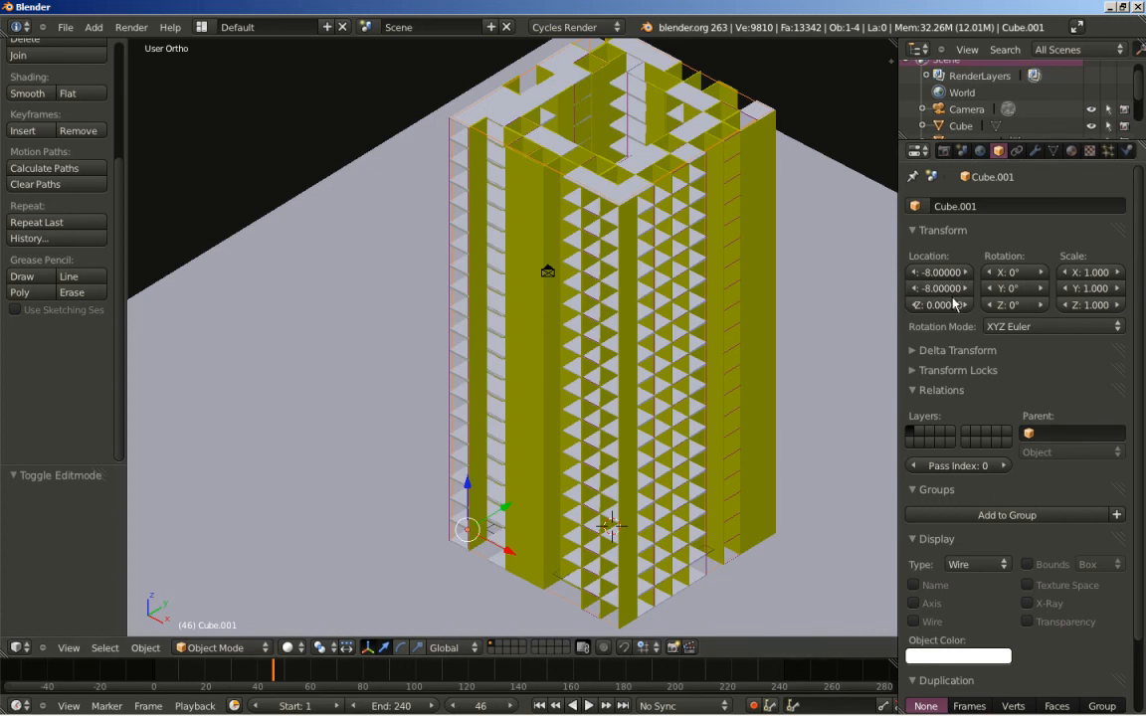
Enter Edit Mode on the outer tower mesh and limit selection to visible geometry.
{"action": "right_click", "coordinate": [529, 376]}
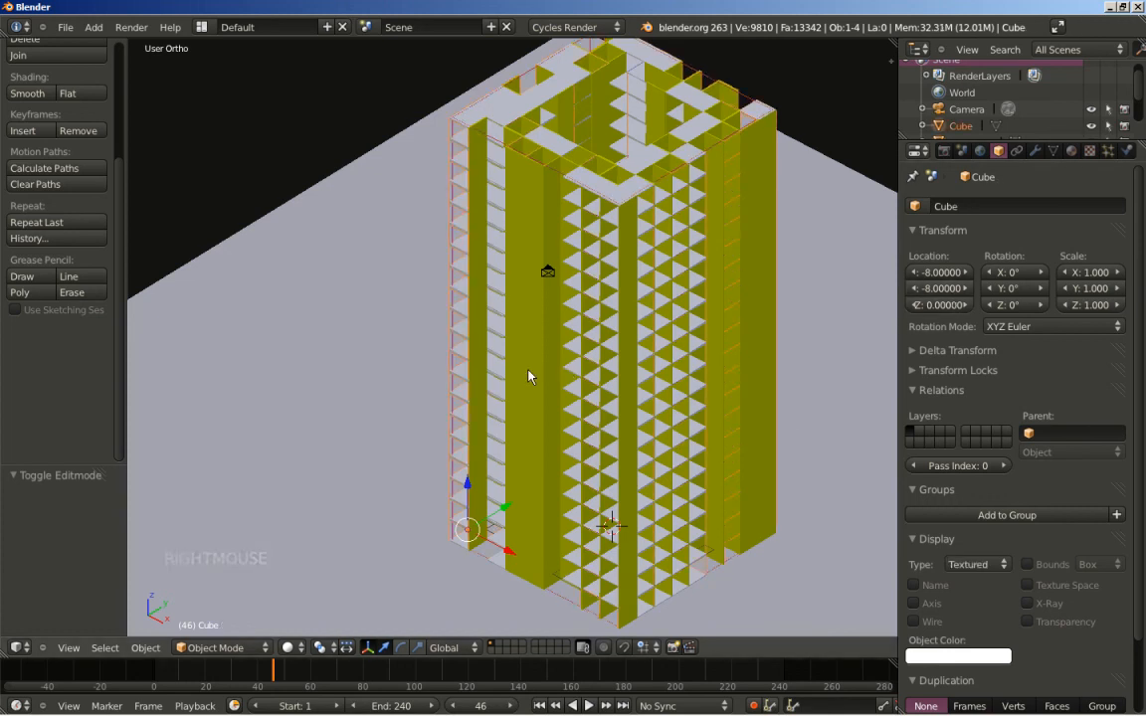
{"action": "key", "text": "Tab"}
{"action": "middle_click", "coordinate": [544, 336]}
{"action": "middle_click_drag", "start_coordinate": [544, 336], "coordinate": [596, 343]}
{"action": "left_click", "coordinate": [530, 650]}
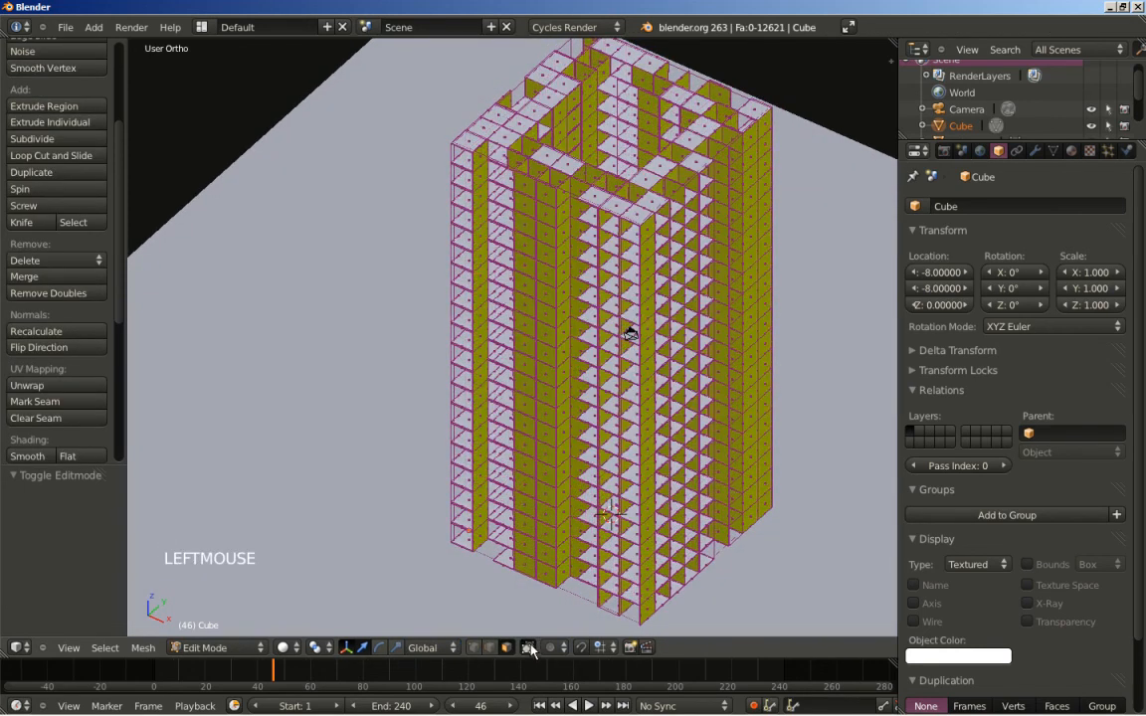
Select both faces on every other floor of the tower's solid two-face-wide front column, from the top down toward the base.
{"action": "scroll", "coordinate": [587, 313], "scroll_direction": "up", "scroll_amount": 3}
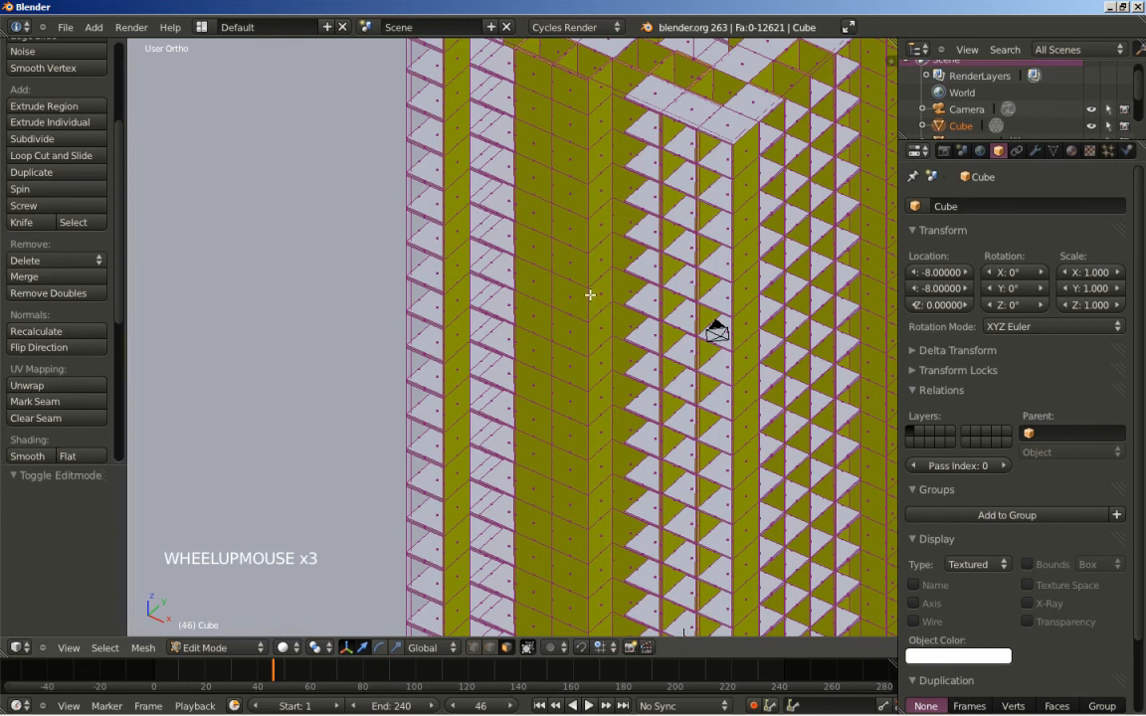
{"action": "right_click", "coordinate": [553, 90]}
{"action": "right_click", "coordinate": [537, 72], "text": "shift"}
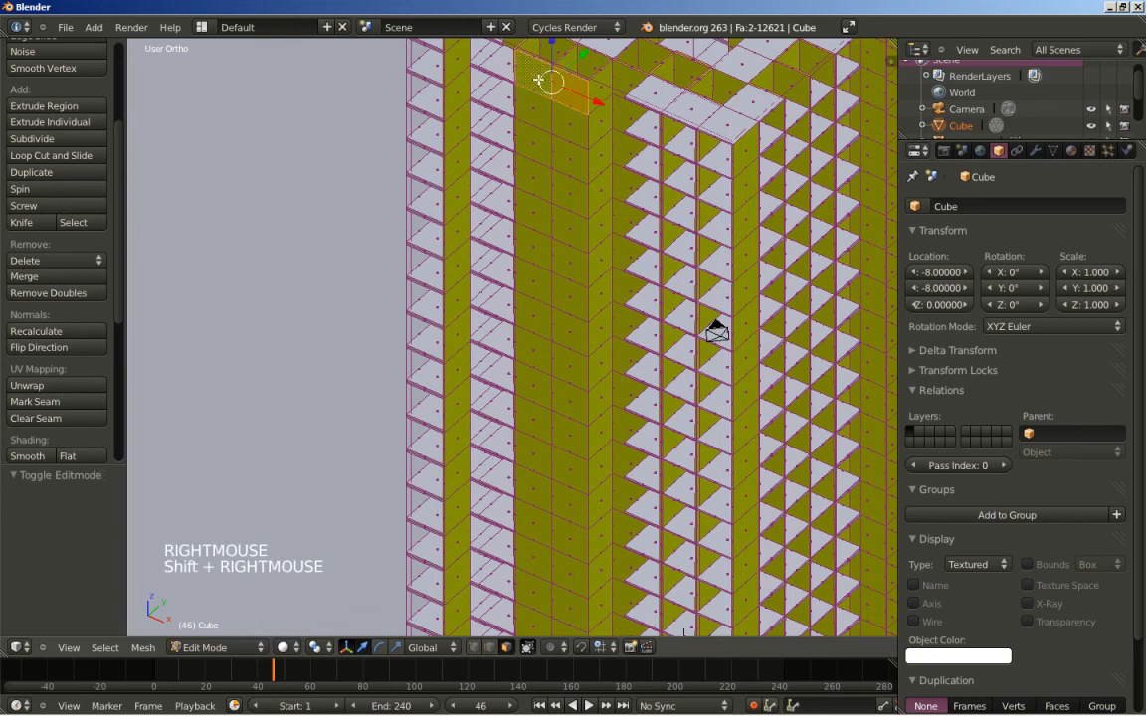
{"action": "right_click", "coordinate": [549, 153], "text": "shift"}
{"action": "right_click", "coordinate": [542, 144], "text": "shift"}
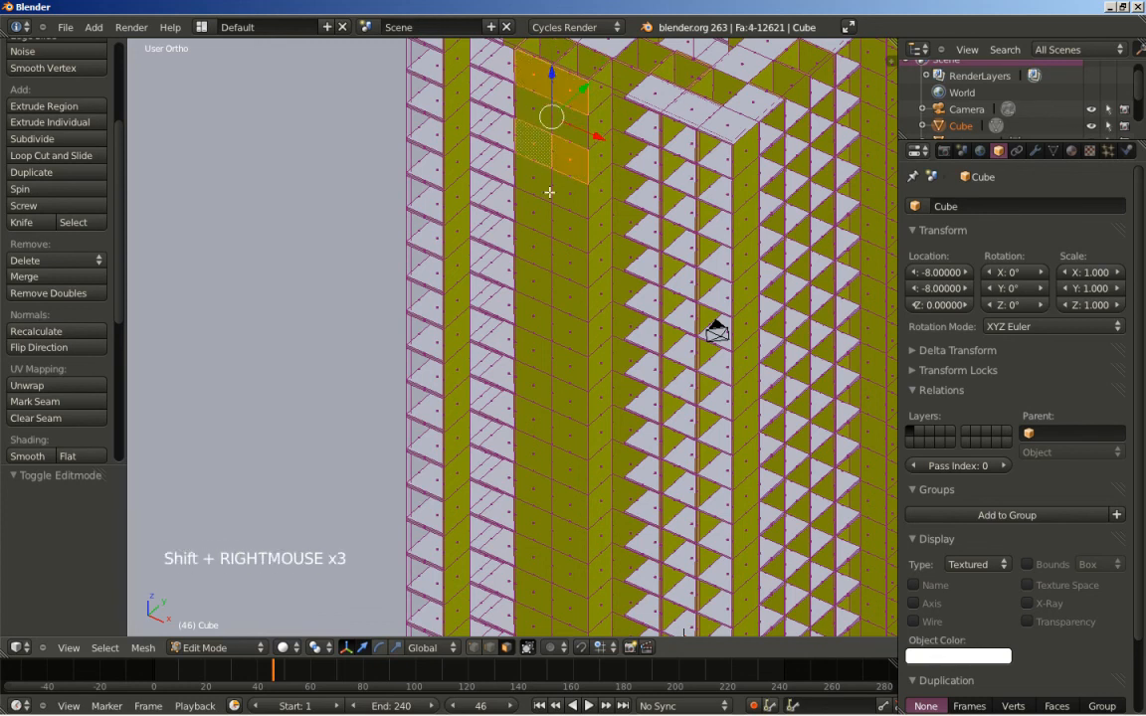
{"action": "right_click", "coordinate": [568, 234], "text": "shift"}
{"action": "right_click", "coordinate": [542, 215], "text": "shift"}
{"action": "right_click", "coordinate": [568, 291], "text": "shift"}
{"action": "right_click", "coordinate": [540, 273], "text": "shift"}
{"action": "right_click", "coordinate": [569, 372], "text": "shift"}
{"action": "right_click", "coordinate": [538, 364], "text": "shift"}
{"action": "right_click", "coordinate": [565, 434], "text": "shift"}
{"action": "right_click", "coordinate": [537, 428], "text": "shift"}
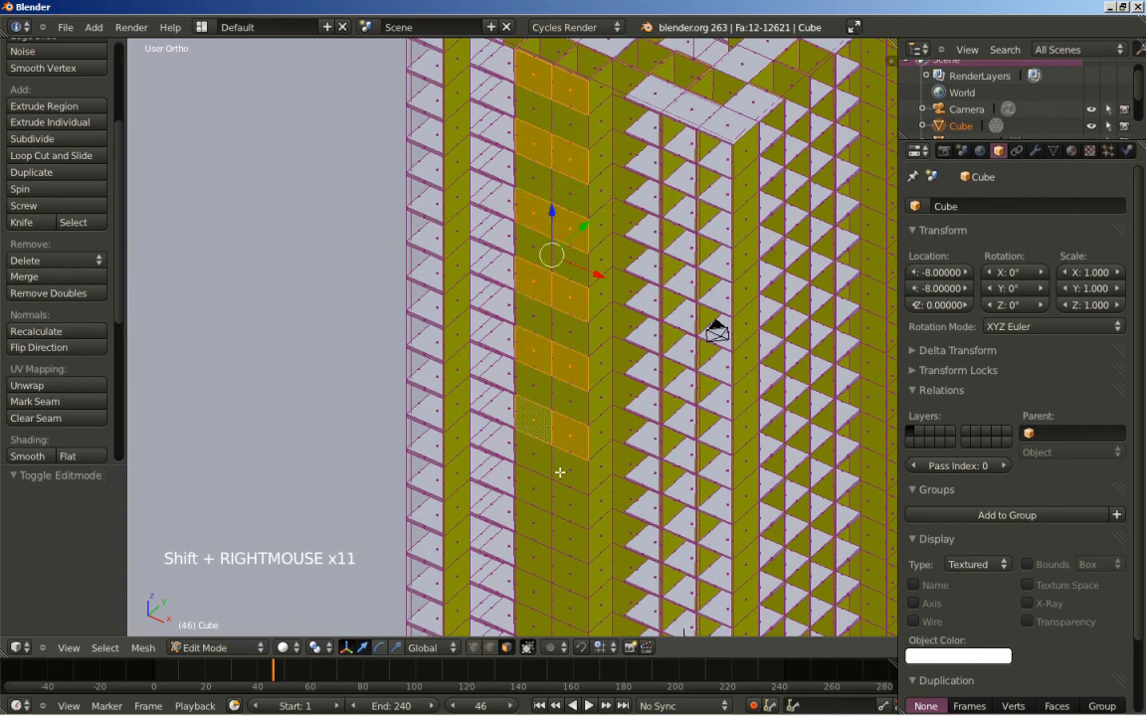
{"action": "right_click", "coordinate": [567, 503], "text": "shift"}
{"action": "right_click", "coordinate": [544, 495], "text": "shift"}
{"action": "middle_click_drag", "start_coordinate": [544, 496], "coordinate": [596, 294], "text": "shift"}
{"action": "right_click", "coordinate": [595, 363], "text": "shift"}
{"action": "right_click", "coordinate": [588, 395], "text": "shift"}
{"action": "right_click", "coordinate": [585, 427], "text": "shift"}
{"action": "right_click", "coordinate": [592, 462], "text": "shift"}
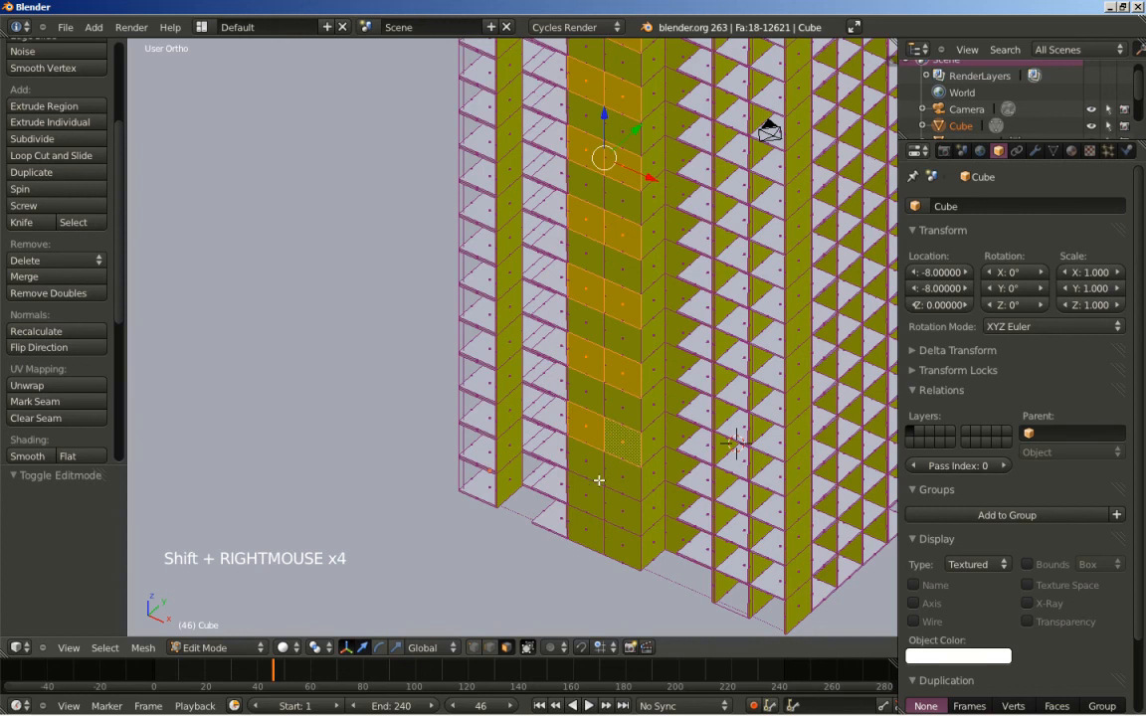
{"action": "right_click", "coordinate": [585, 495], "text": "shift"}
{"action": "right_click", "coordinate": [621, 511], "text": "shift"}
Extrude the selected column faces outward by about 0.785 along their normal to form protruding balcony blocks.
{"action": "middle_click_drag", "start_coordinate": [724, 380], "coordinate": [693, 376]}
{"action": "middle_click_drag", "start_coordinate": [662, 426], "coordinate": [676, 391], "text": "shift"}
{"action": "scroll", "coordinate": [676, 391], "scroll_direction": "up", "scroll_amount": 3}
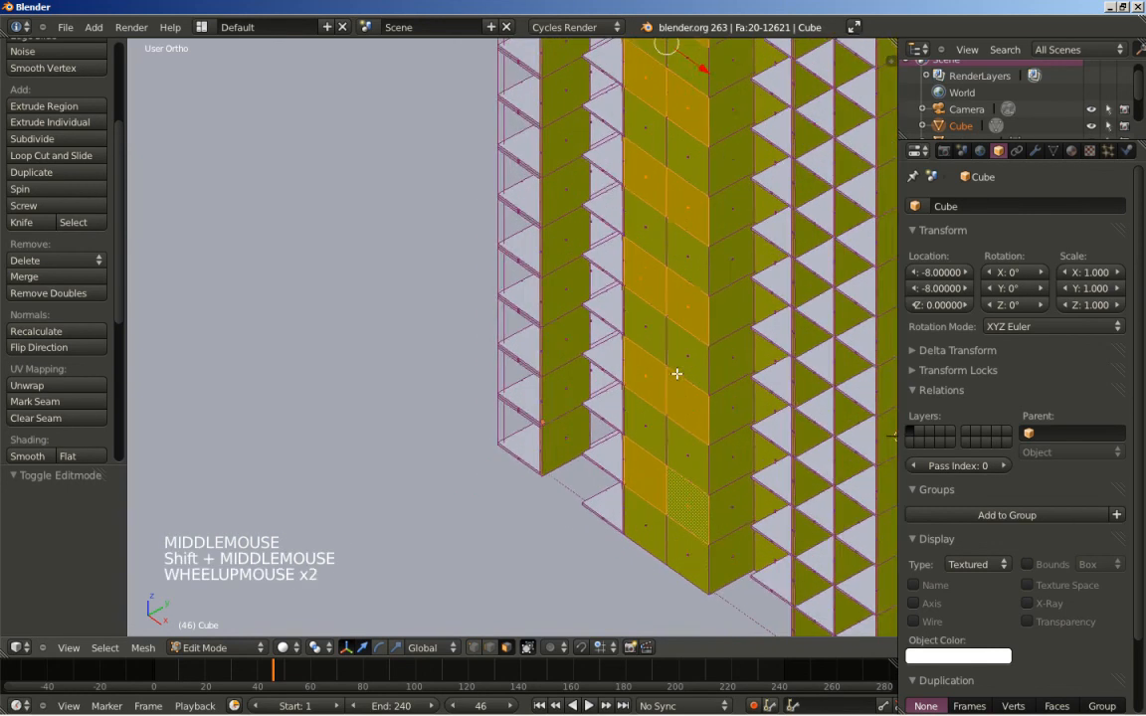
{"action": "key", "text": "e"}
{"action": "key", "text": "e"}
{"action": "key", "text": "e"}
{"action": "key", "text": "e"}
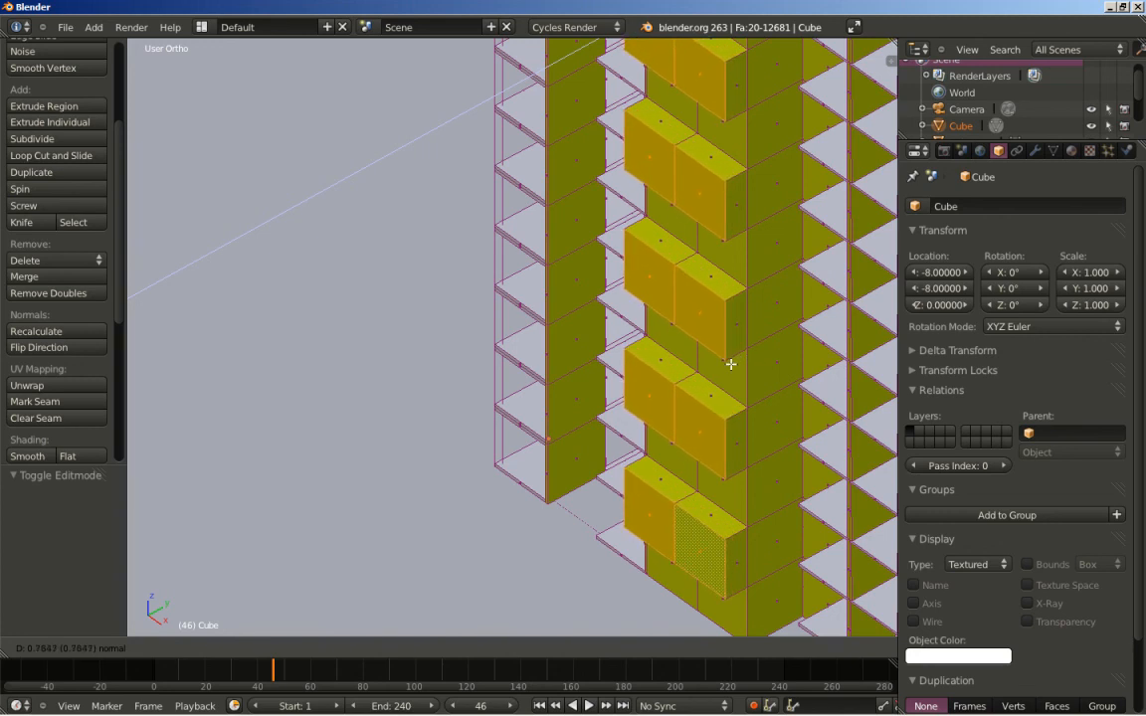
{"action": "left_click", "coordinate": [731, 364]}
Return to Object Mode, switch to the camera view, and start rendering the tower image.
{"action": "scroll", "coordinate": [731, 364], "scroll_direction": "down", "scroll_amount": 2}
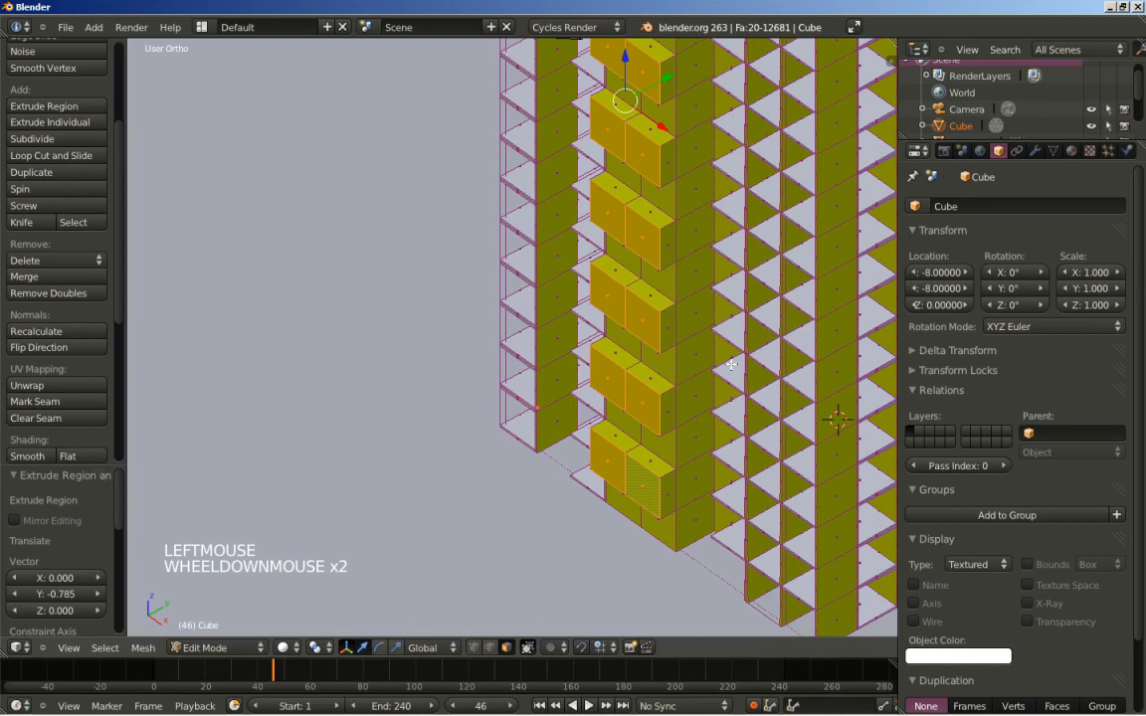
{"action": "scroll", "coordinate": [731, 364], "scroll_direction": "down", "scroll_amount": 4}
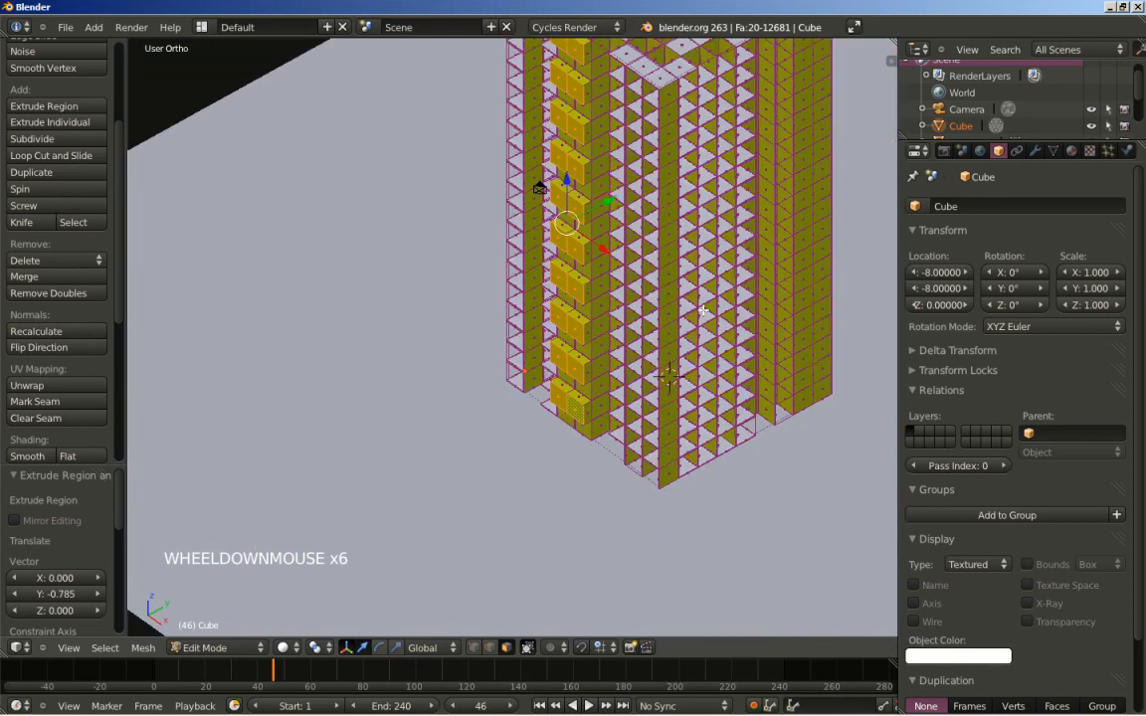
{"action": "key", "text": "Tab"}
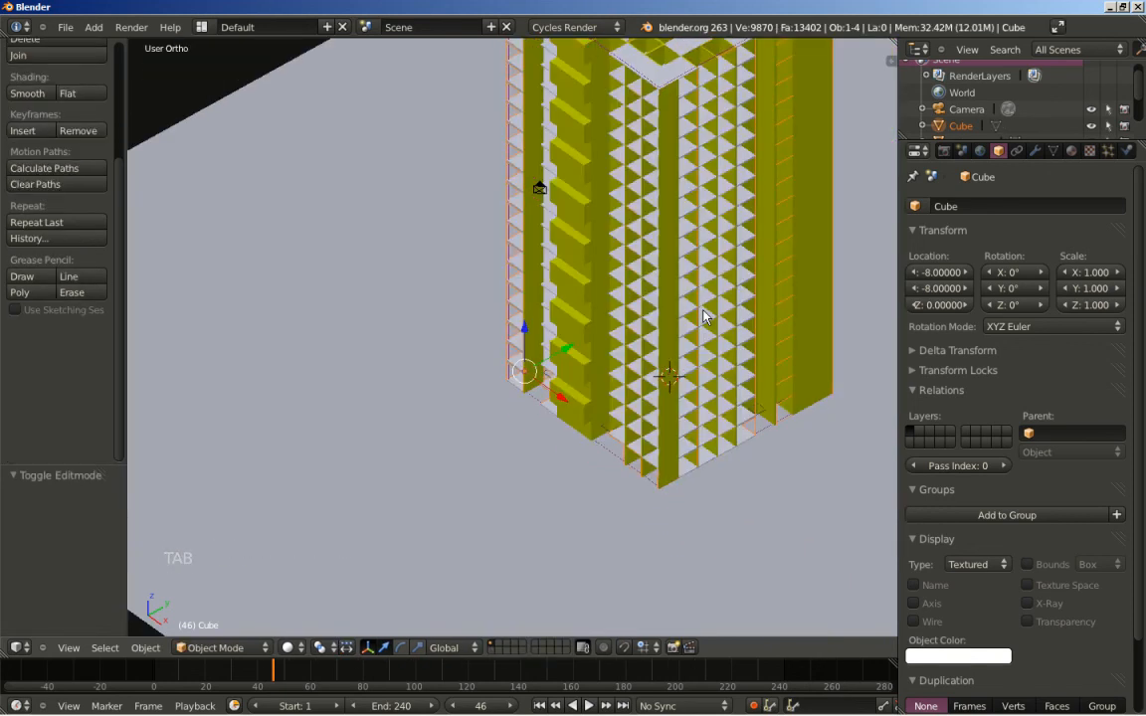
{"action": "key", "text": "KP_0"}
{"action": "left_click", "coordinate": [944, 150]}
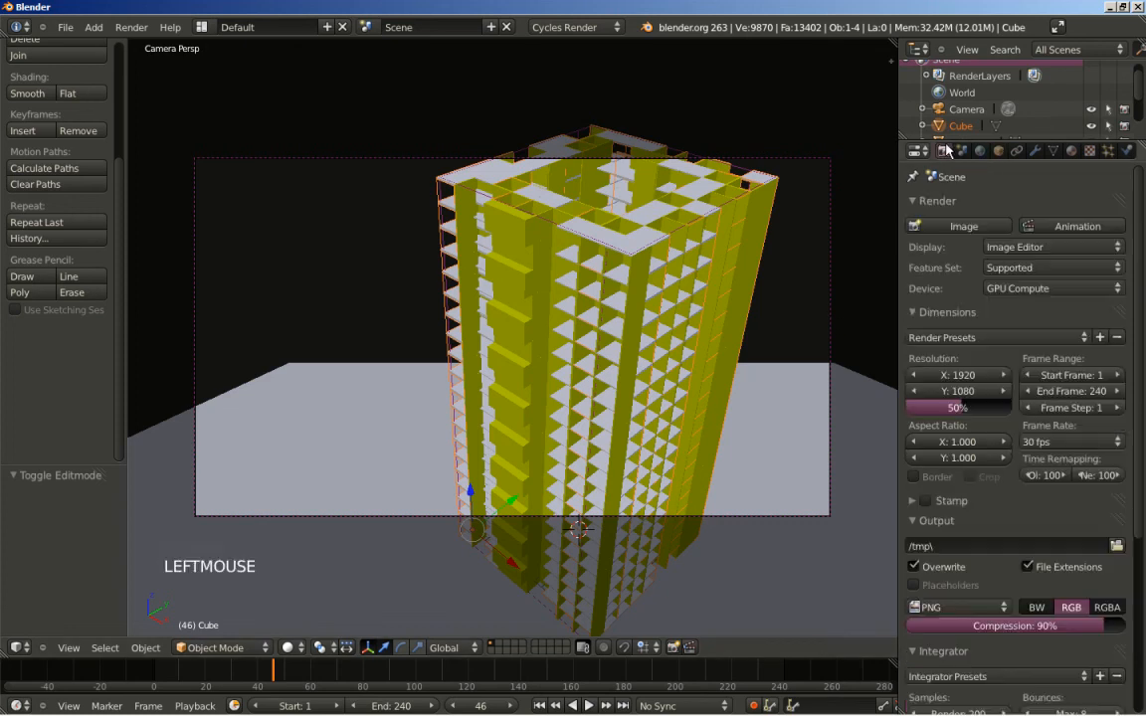
{"action": "left_click", "coordinate": [952, 227]}
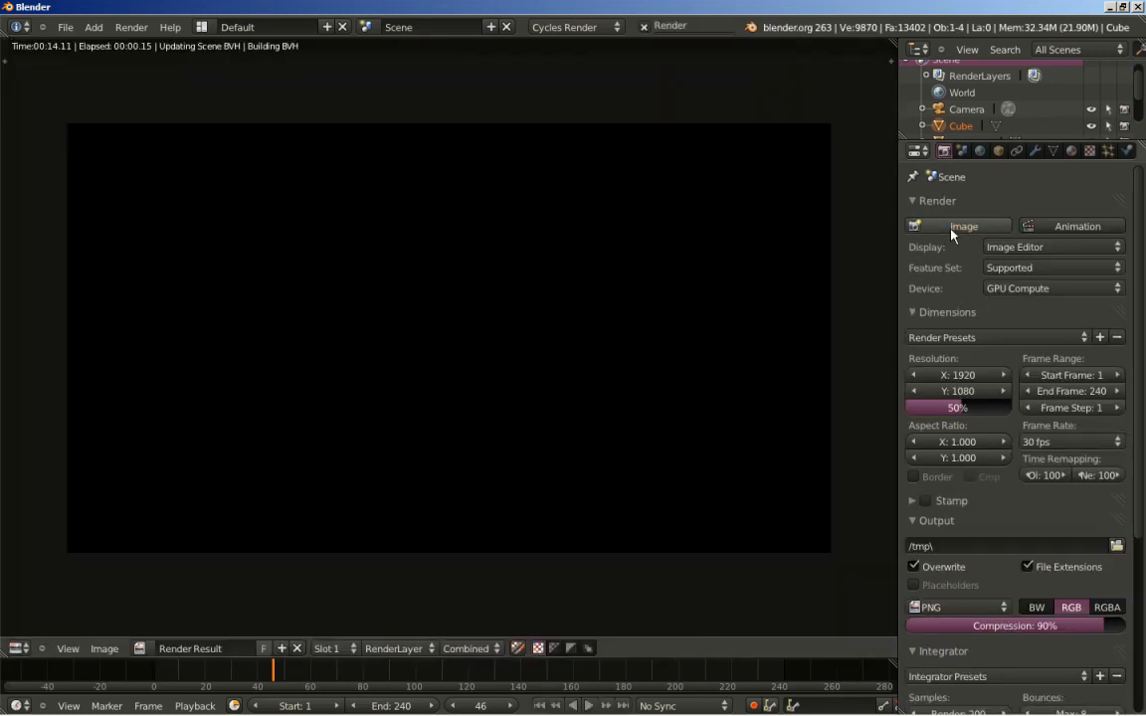